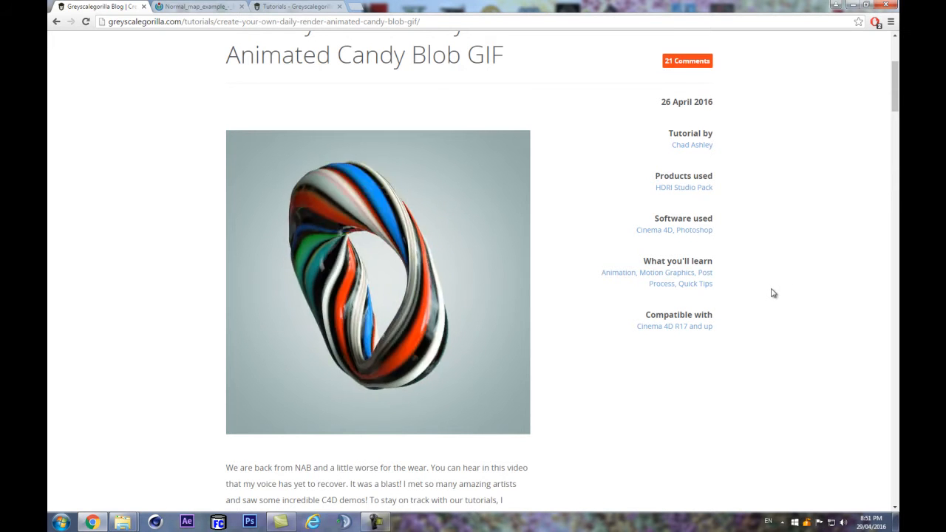
Step: Look over the Animated Candy Blob GIF tutorial page and its entry in the site's tutorial list
scroll(770, 323, up, 2)
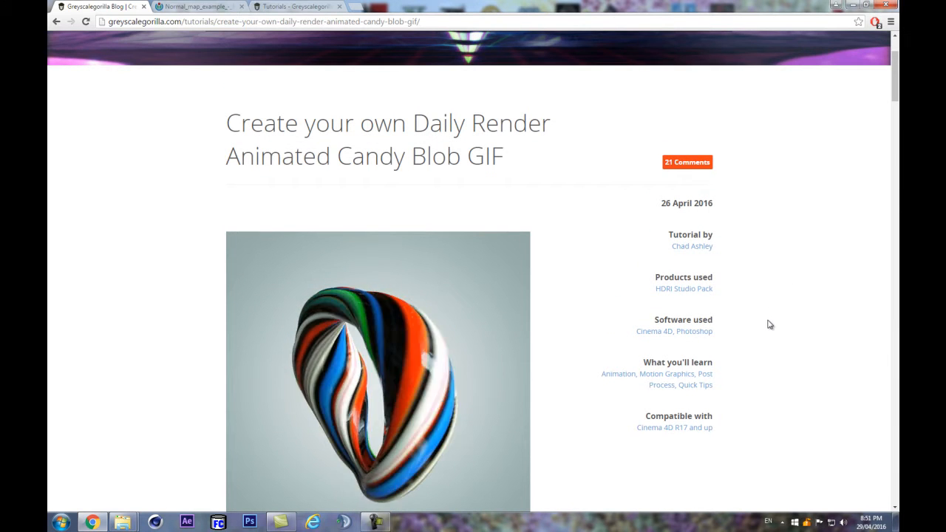
scroll(775, 338, up, 2)
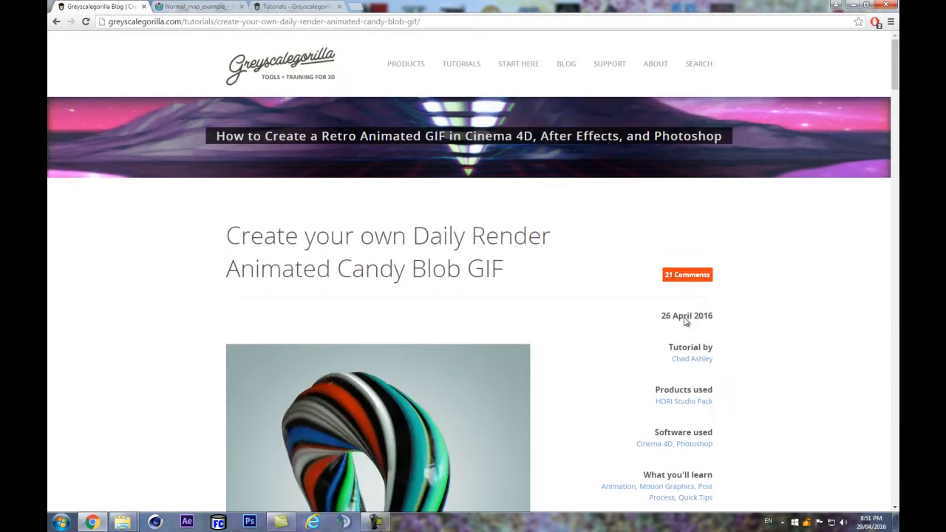
scroll(175, 312, down, 4)
scroll(158, 321, up, 2)
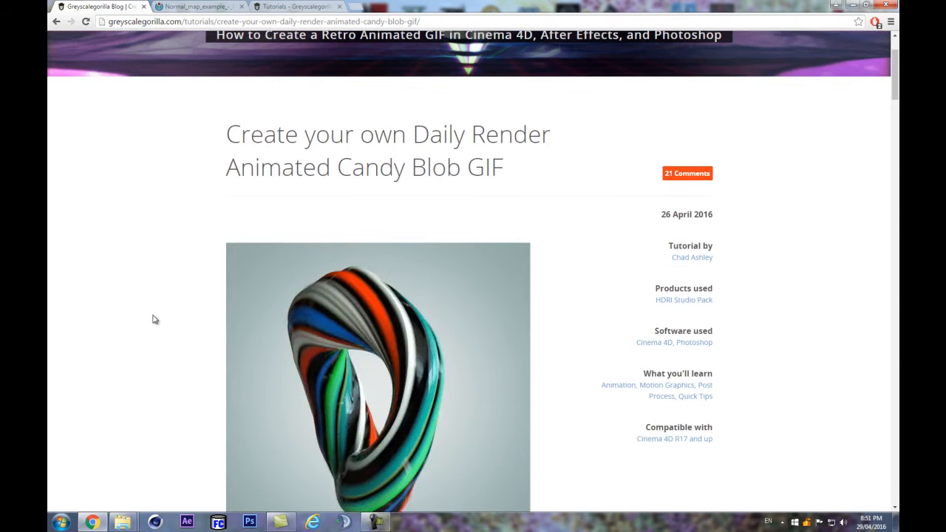
scroll(145, 320, up, 2)
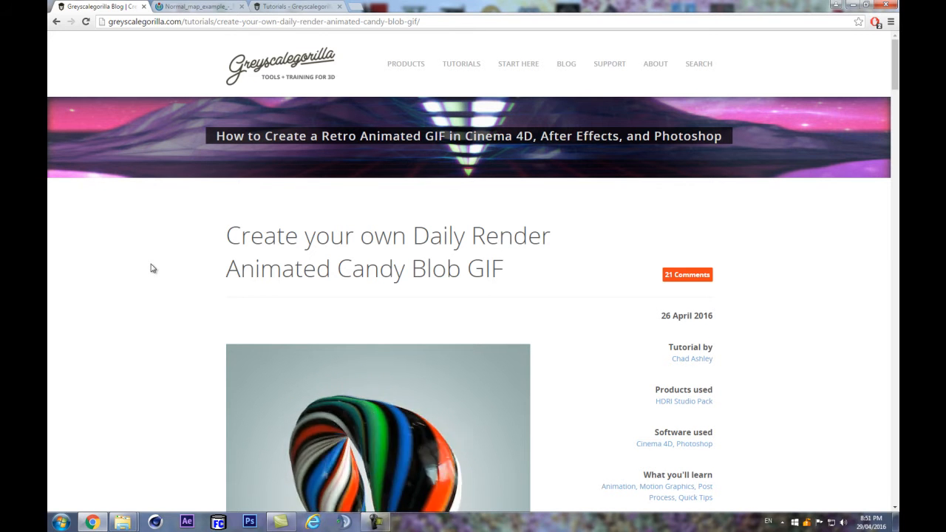
scroll(150, 268, down, 1)
scroll(148, 269, up, 1)
click(269, 6)
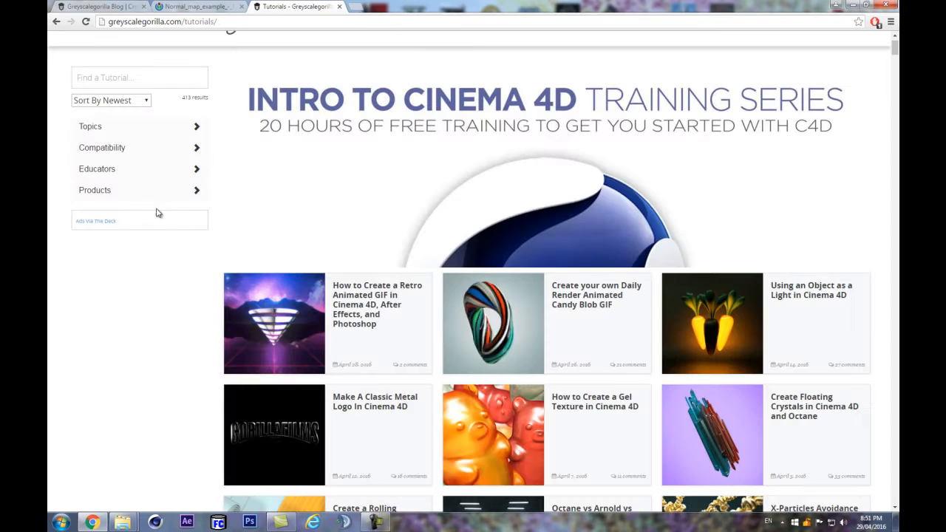
scroll(152, 211, down, 1)
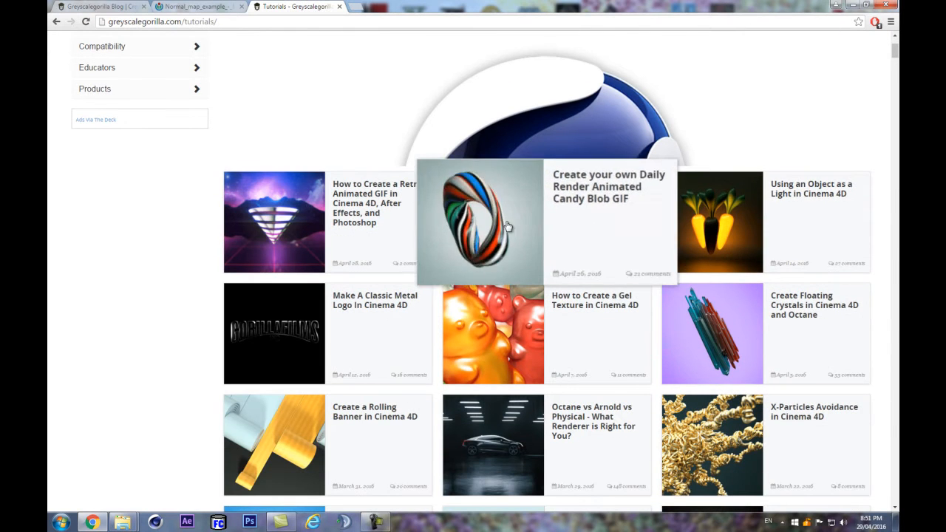
click(169, 6)
click(84, 4)
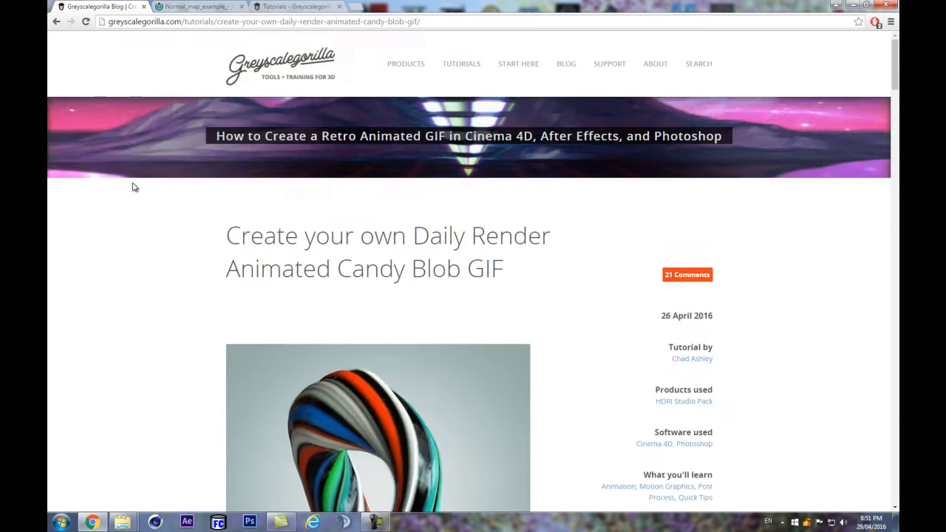
Step: Examine the twisted candy torus animation and the outline of techniques covered on the Candy Blob tutorial page
scroll(108, 207, down, 2)
scroll(103, 211, up, 1)
scroll(106, 214, down, 1)
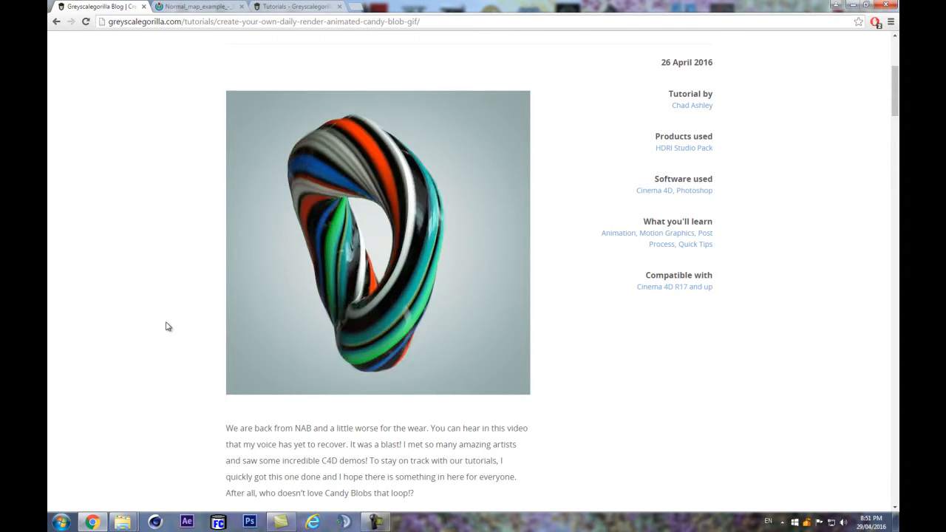
scroll(63, 321, down, 1)
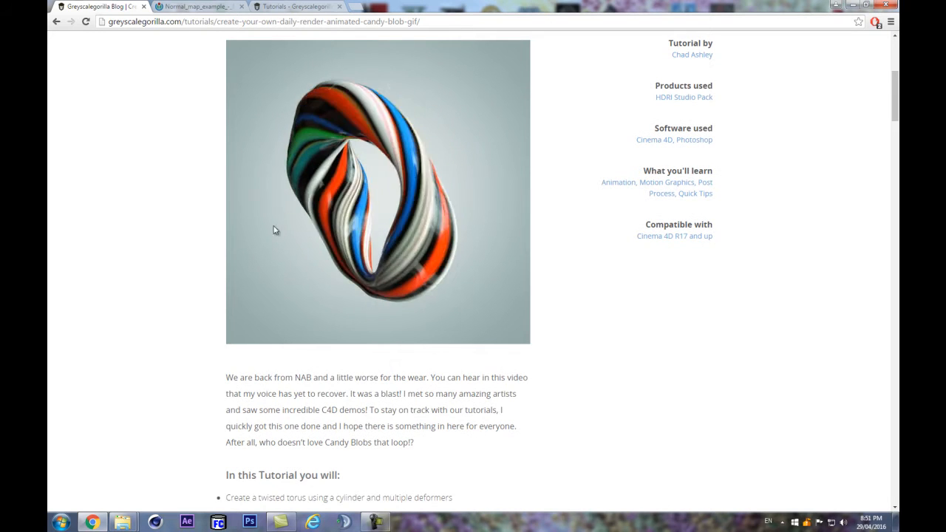
scroll(217, 230, down, 2)
scroll(128, 248, up, 2)
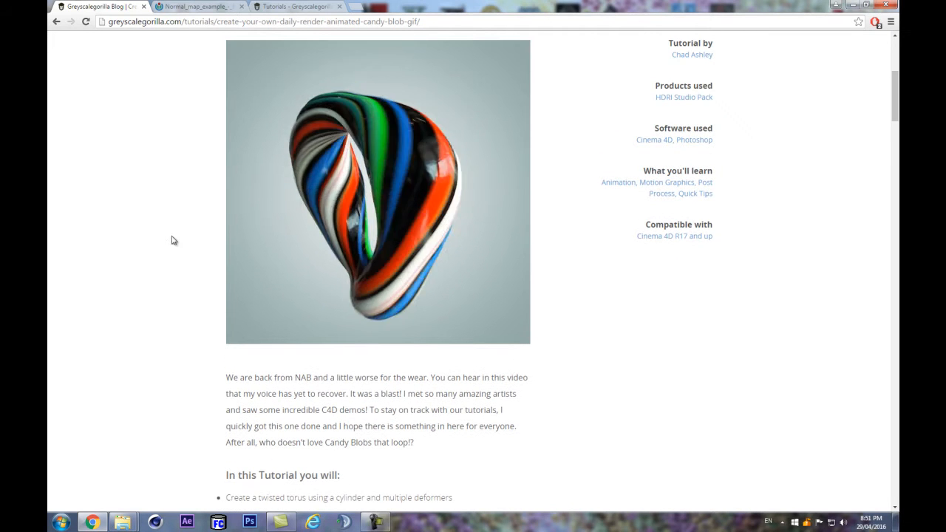
scroll(184, 233, up, 1)
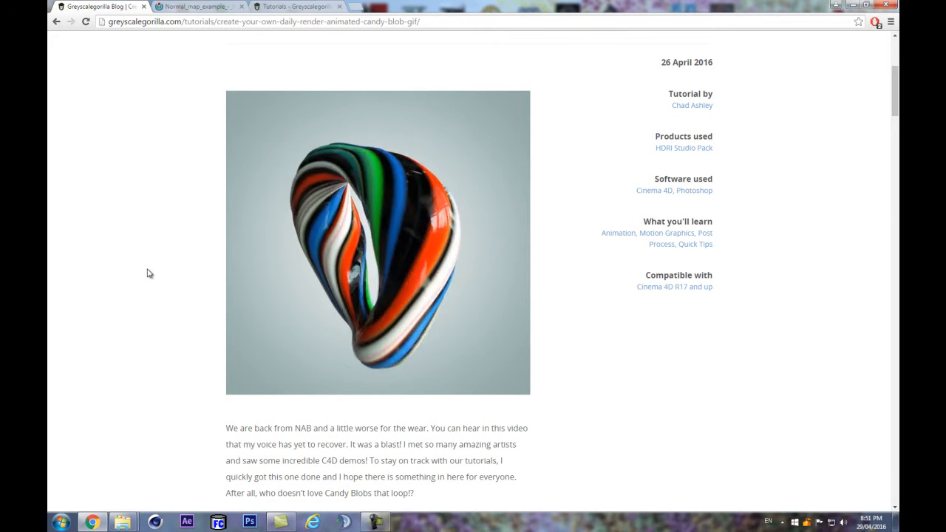
scroll(147, 277, down, 5)
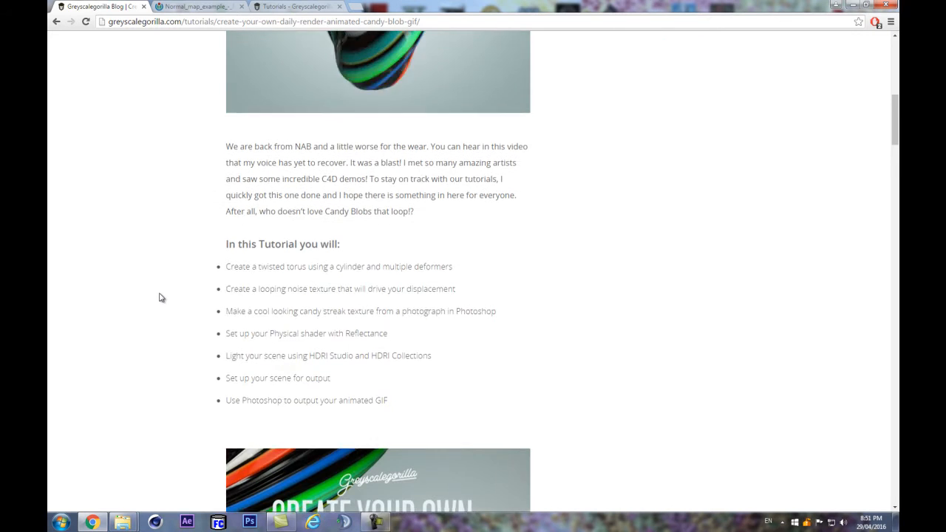
scroll(158, 297, down, 3)
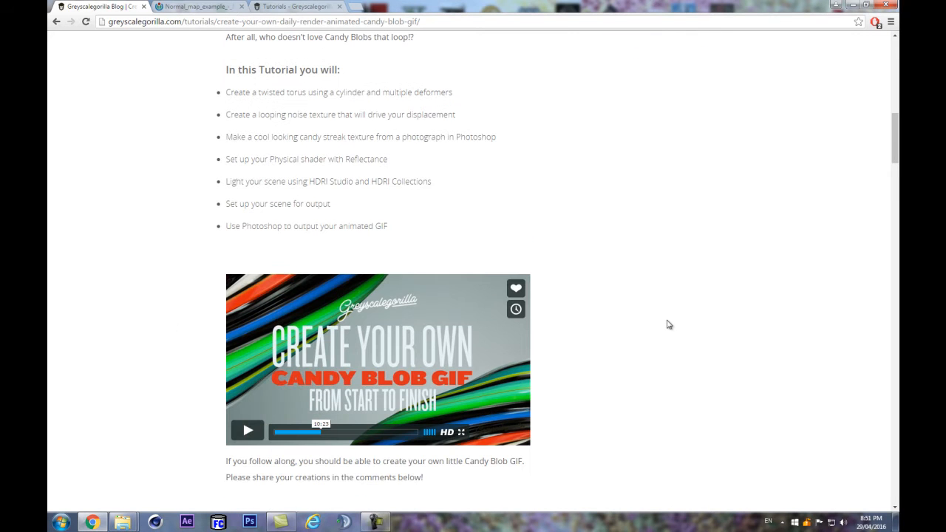
scroll(665, 325, up, 1)
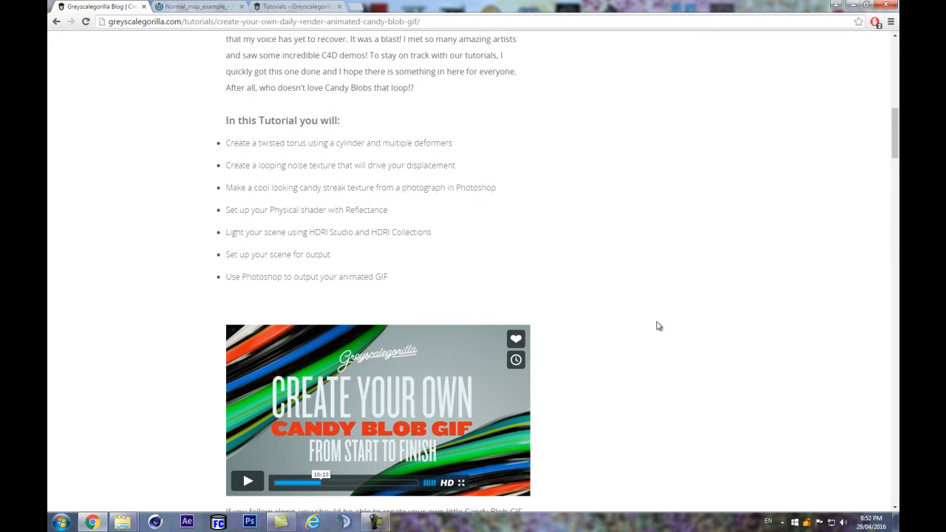
scroll(591, 273, up, 3)
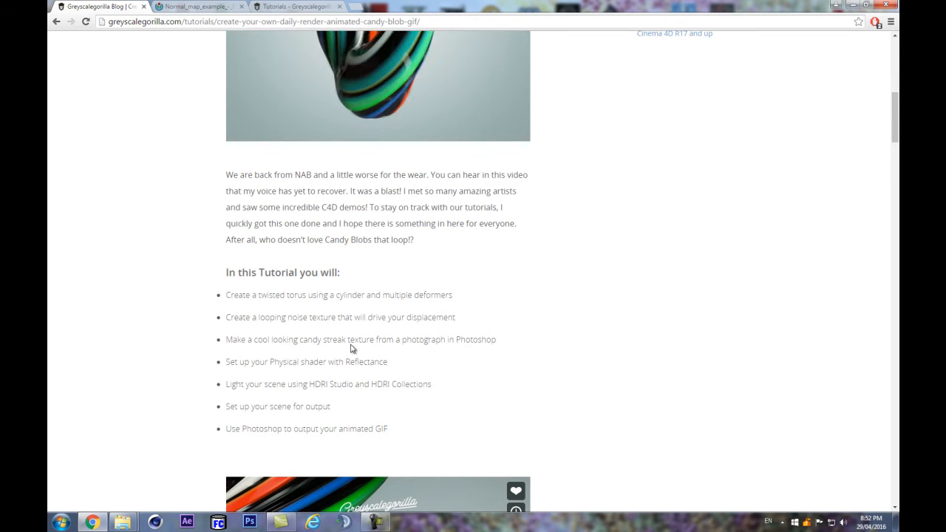
scroll(550, 279, up, 4)
scroll(551, 280, up, 2)
scroll(186, 235, down, 1)
scroll(186, 235, up, 1)
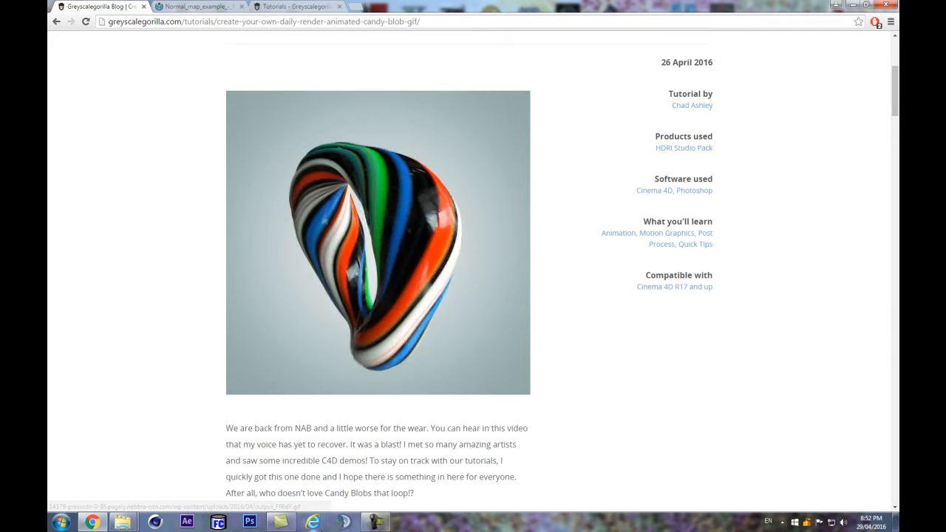
Step: Switch to After Effects and create a 1080 x 1080 px composition named TAO, 30 fps and 500 frames long
click(187, 522)
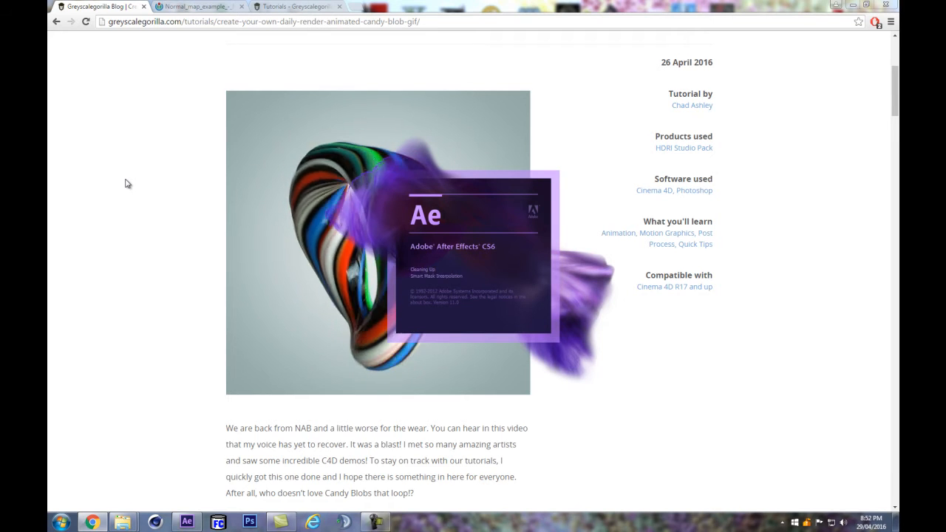
key(ctrl+n)
text(TAO)
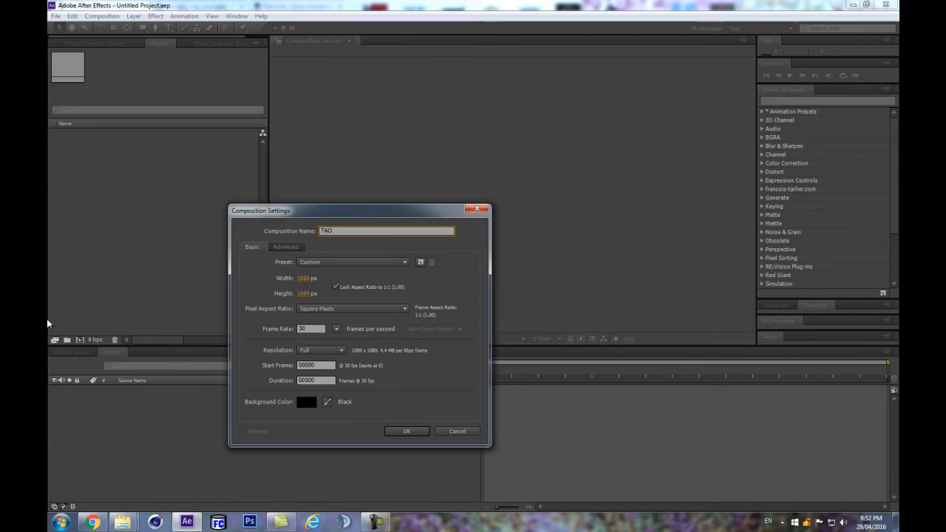
key(Return)
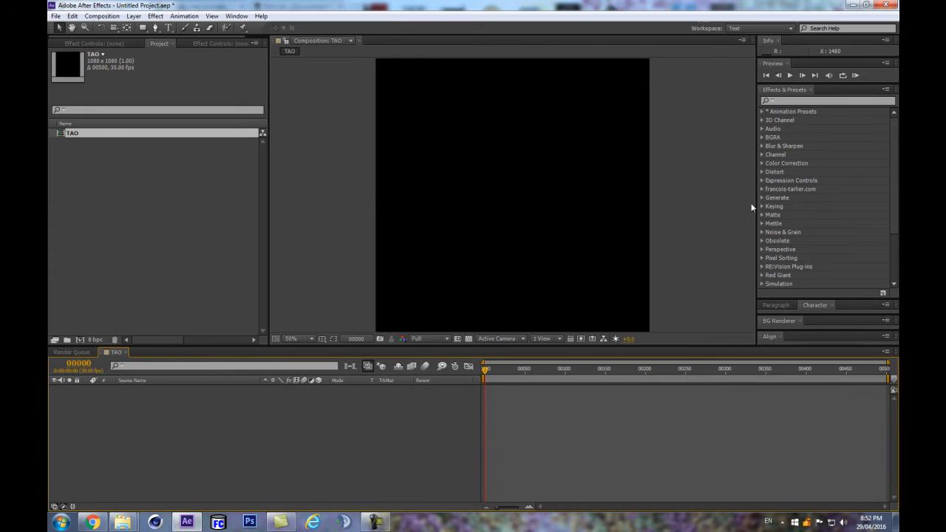
Step: Add a black 1080 x 1080 px solid named TAO to the composition
click(822, 101)
scroll(513, 263, down, 1)
scroll(591, 248, up, 1)
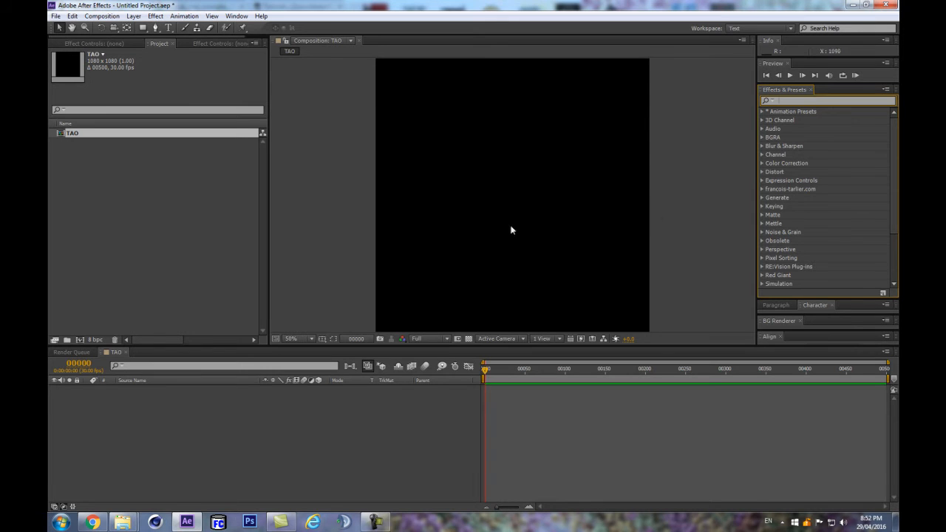
click(224, 467)
key(ctrl+y)
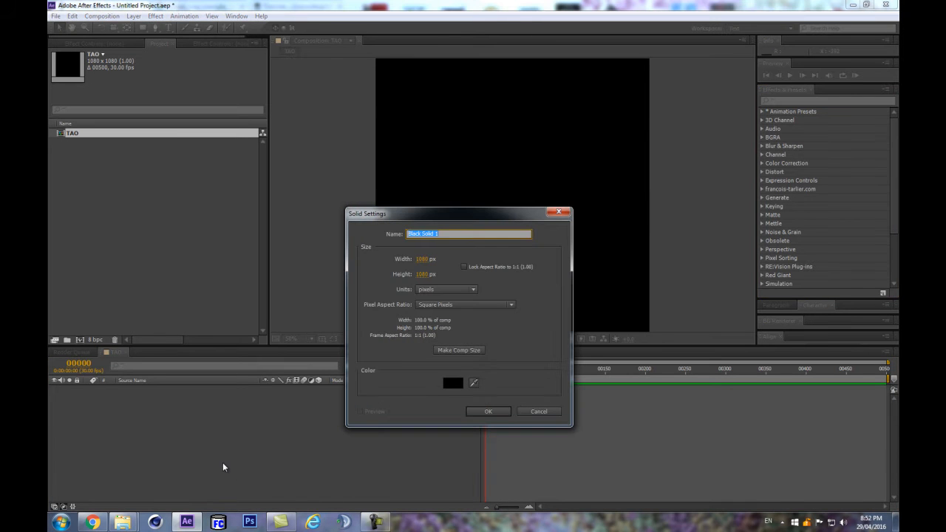
text(TAO)
key(Return)
Step: Find the Trapcode Tao effect and apply it to the TAO solid
click(821, 103)
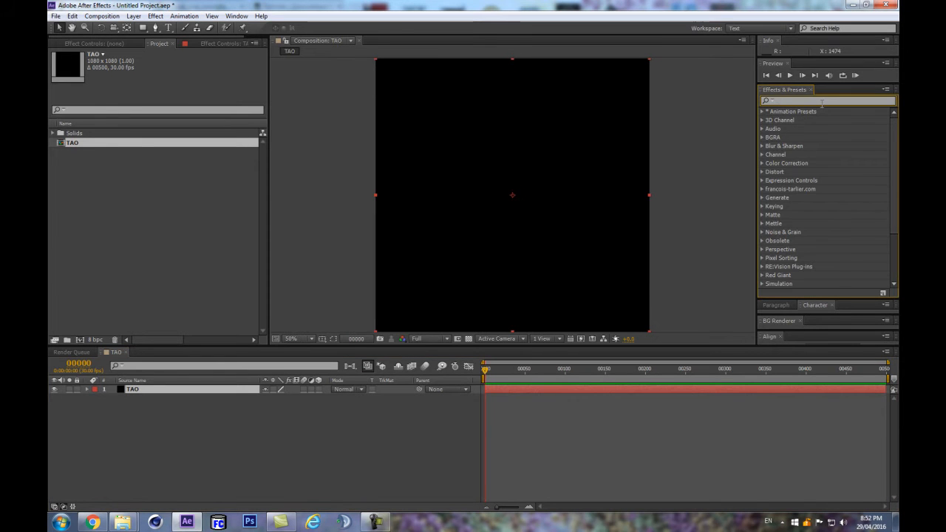
text(tao)
drag(786, 122, 212, 389)
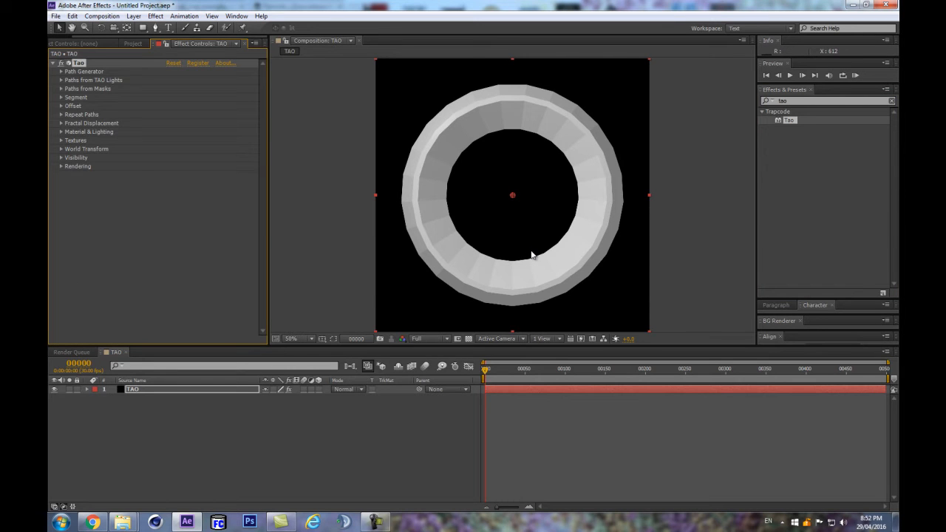
Step: Give the composition view more height than the timeline and expand Tao's Path Generator settings
scroll(520, 238, down, 2)
scroll(517, 242, up, 2)
drag(532, 344, 532, 405)
click(62, 71)
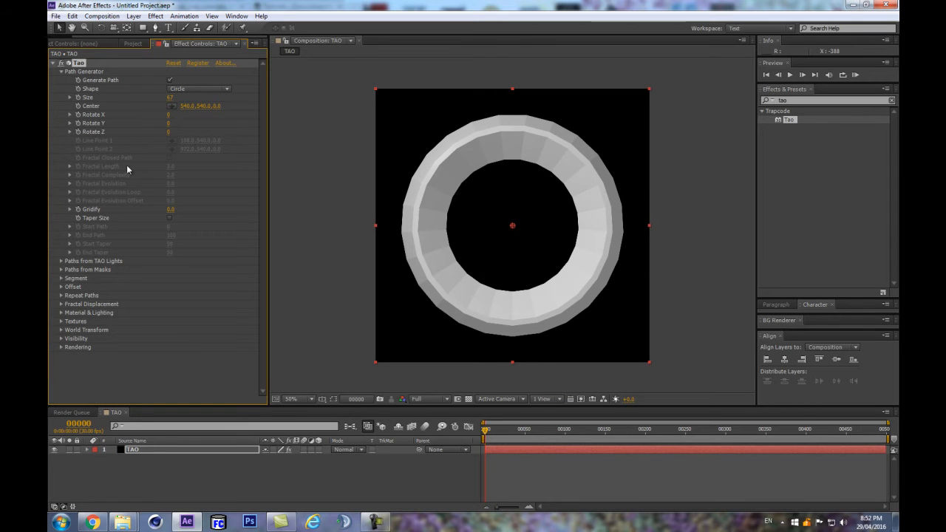
click(193, 449)
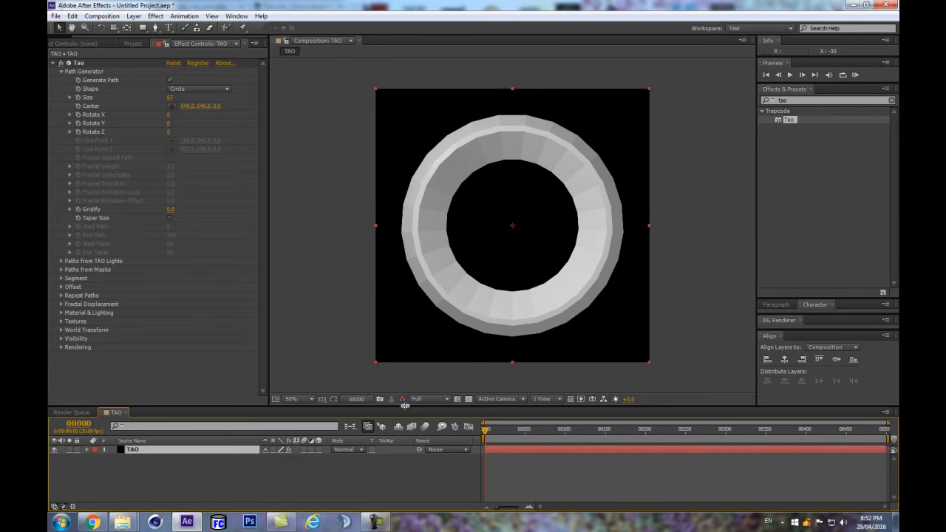
drag(405, 405, 401, 382)
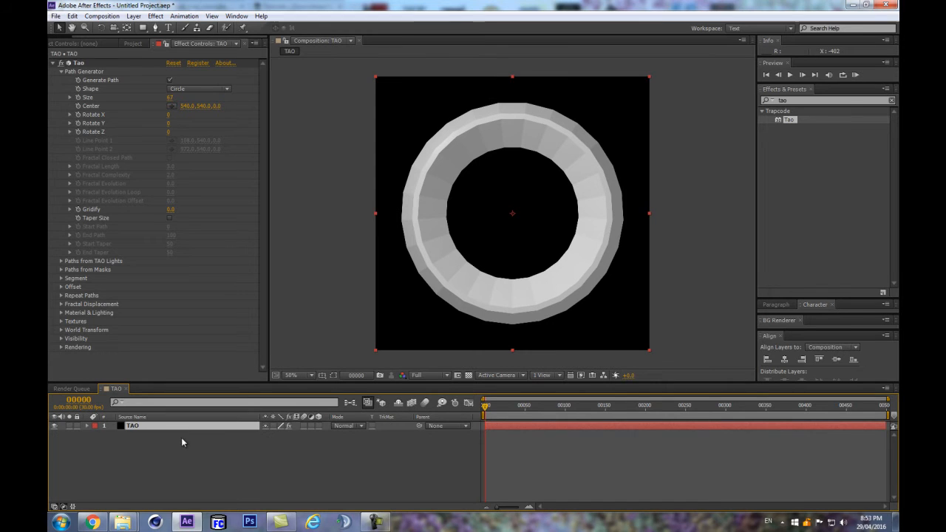
Step: Add a second black 1080 x 1080 px solid named TEX above the TAO layer
click(146, 446)
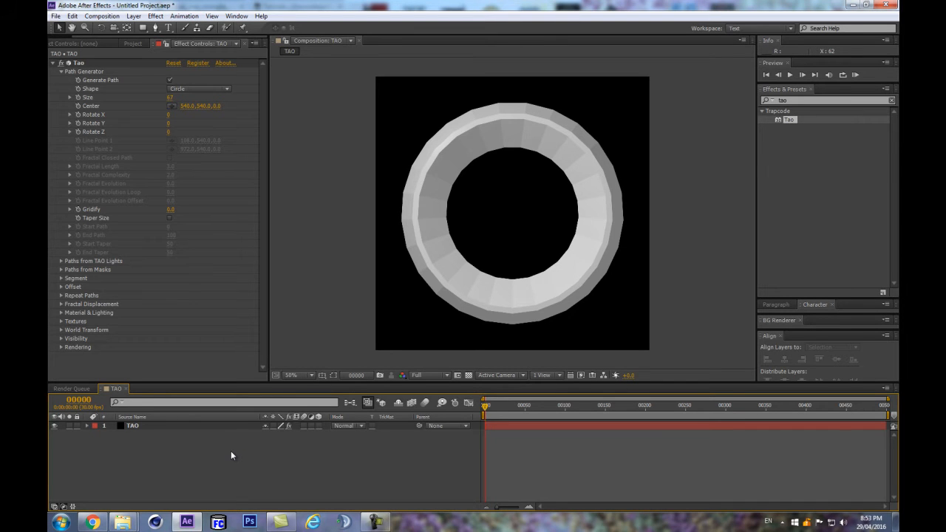
key(ctrl+y)
text(TEX)
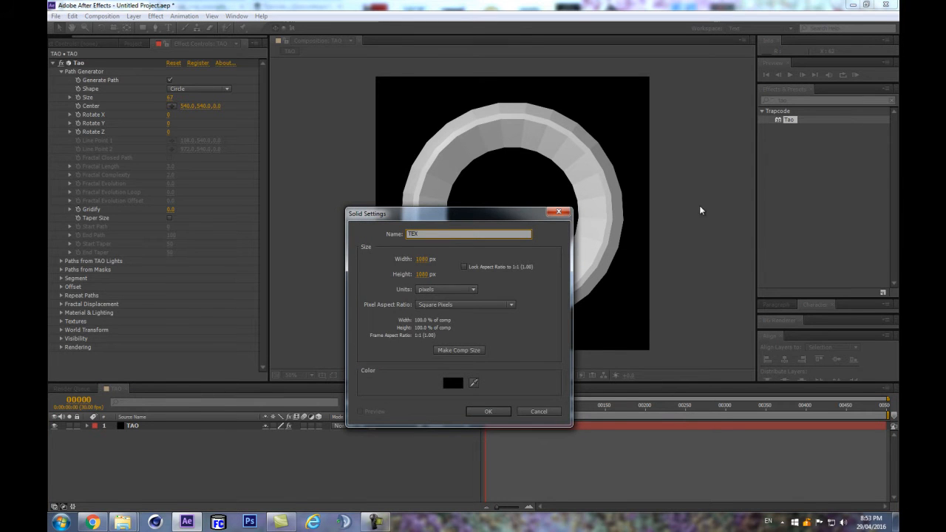
click(461, 411)
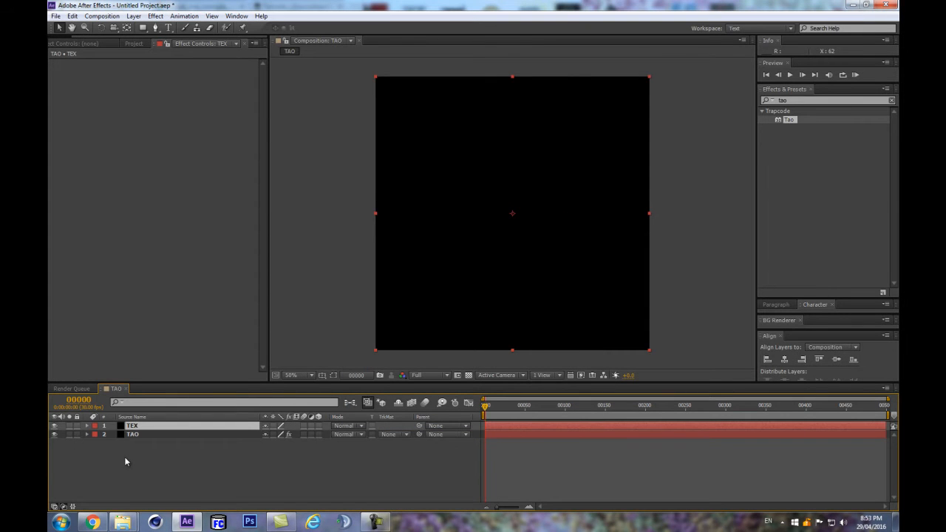
Step: Pre-compose the TEX solid as TEX Comp 1, leaving all attributes in TAO, and open the new composition
key(ctrl+shift+c)
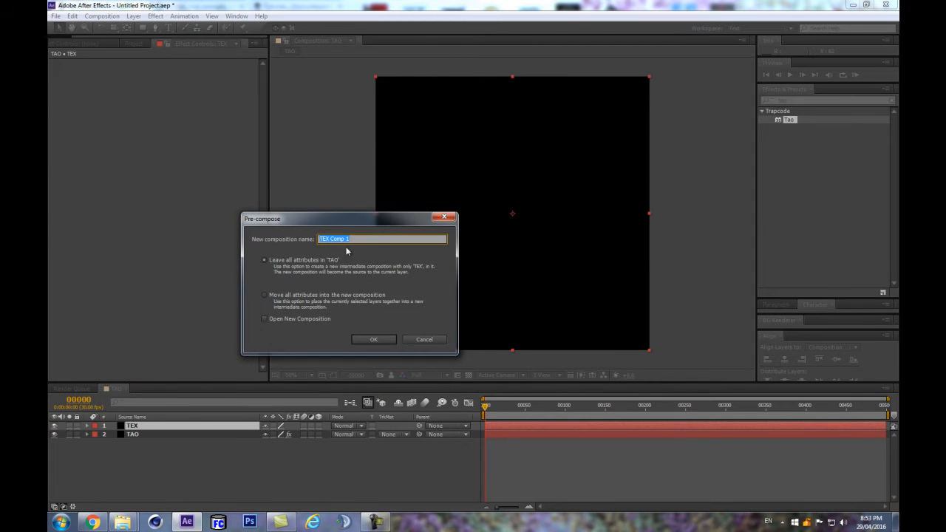
click(374, 341)
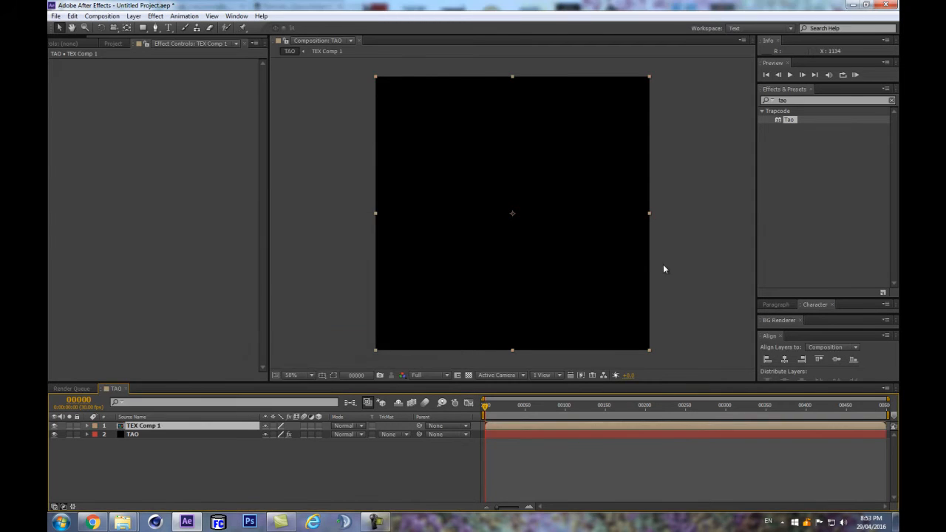
double_click(159, 428)
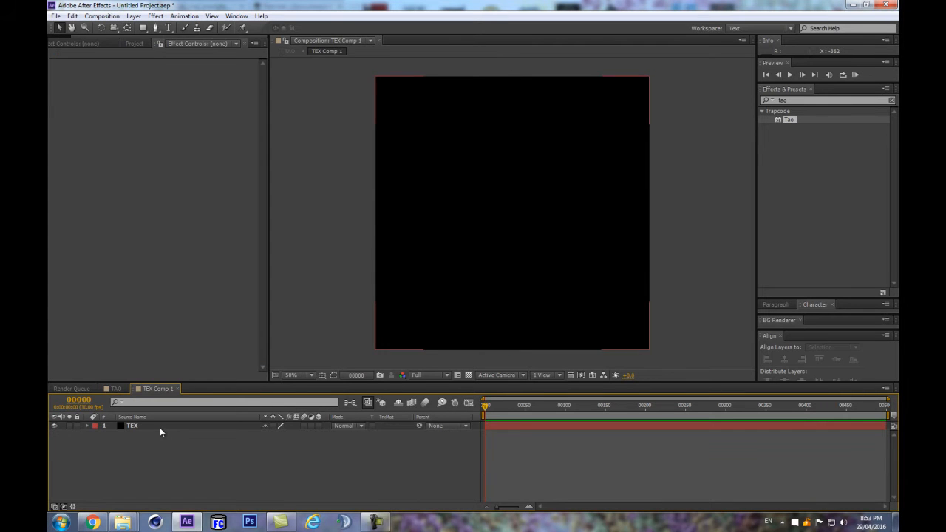
Step: Find the Ramp effect and apply it to the TEX layer
drag(801, 100, 695, 113)
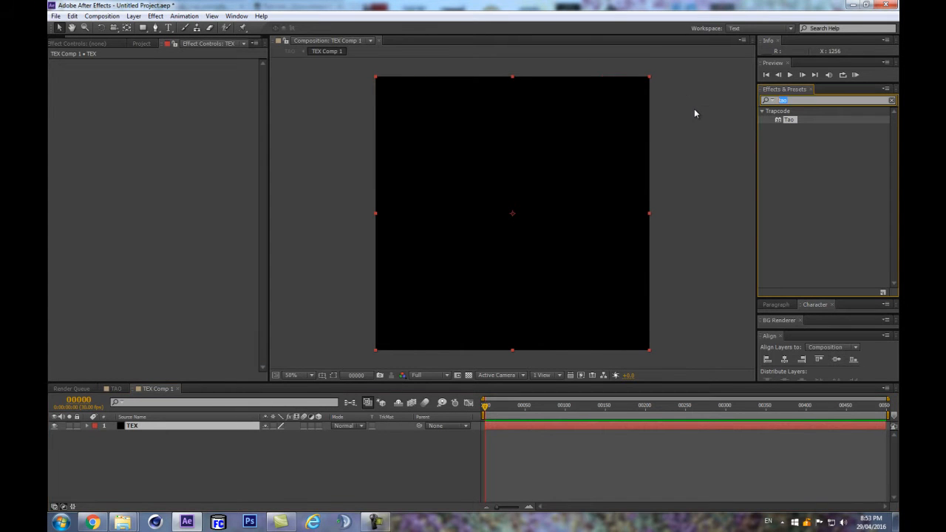
text(ramp)
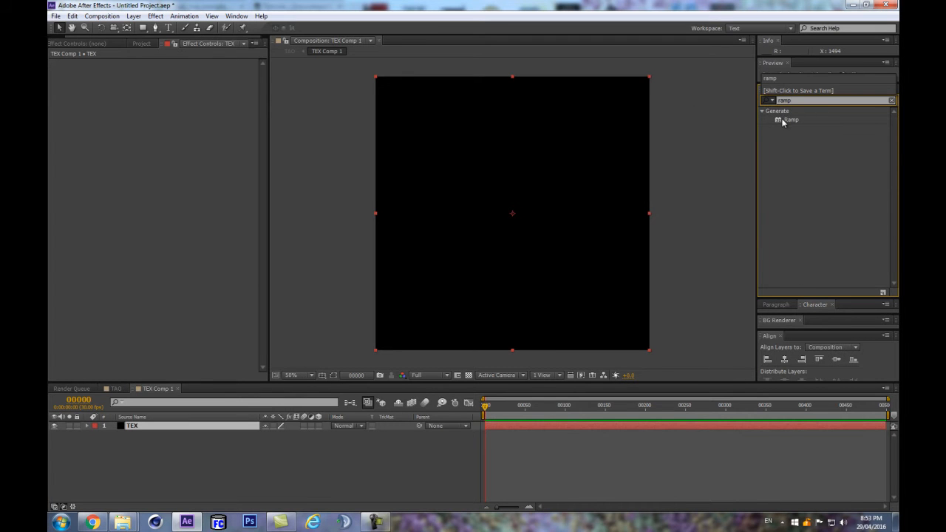
click(793, 120)
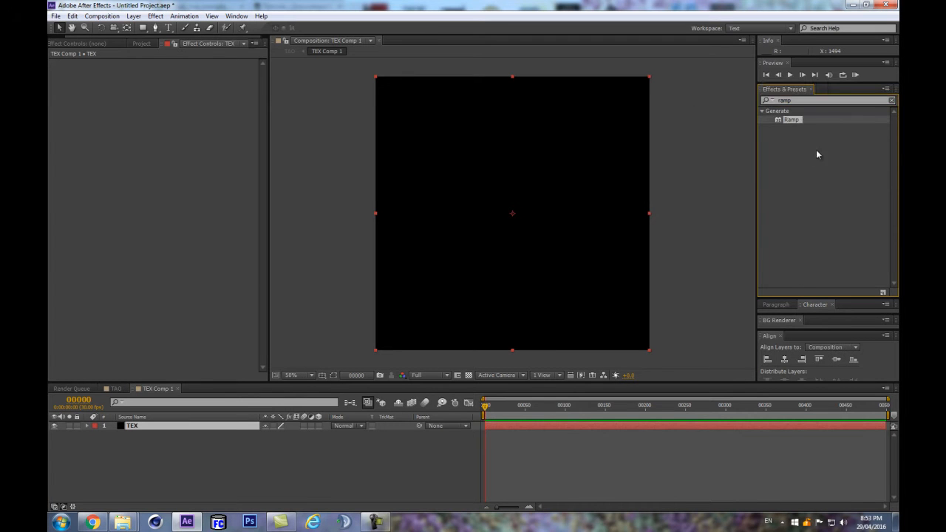
drag(795, 122, 191, 432)
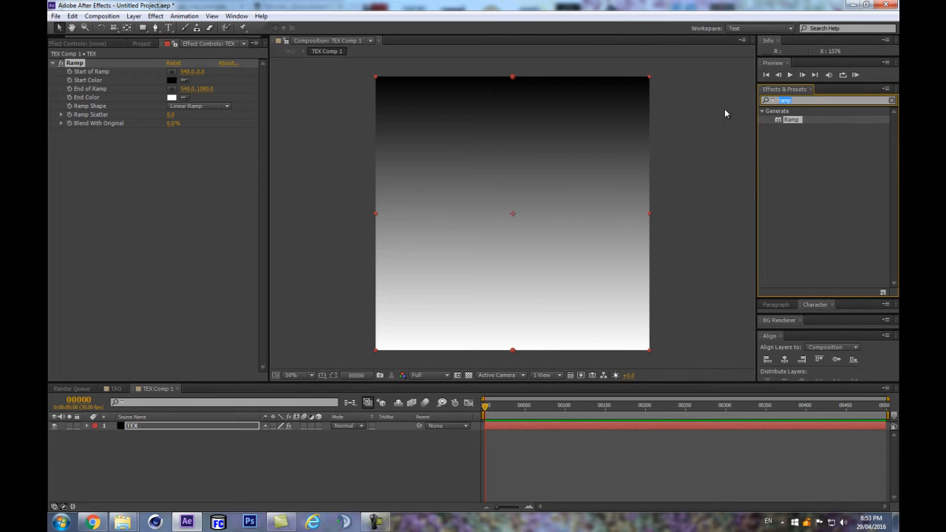
Step: Find the Colorama effect and apply it to the TEX layer after Ramp
text(coloa)
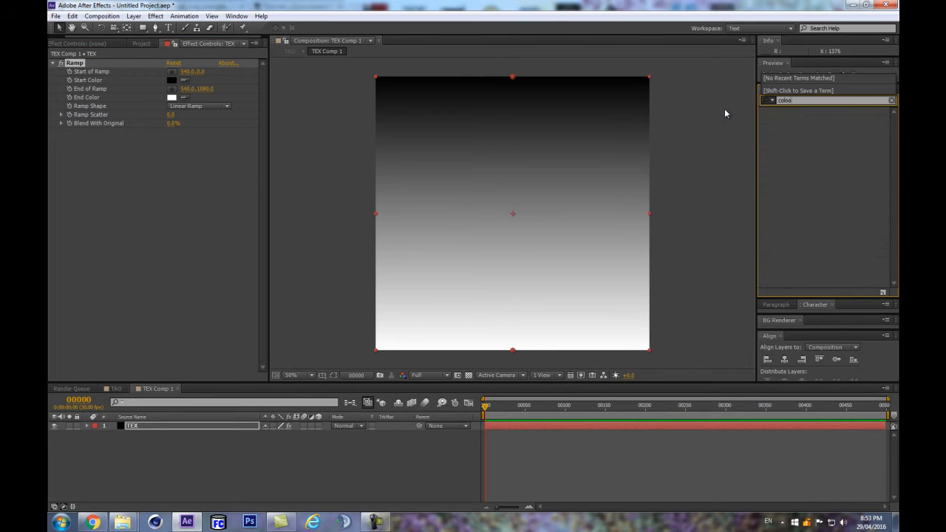
key(BackSpace)
text(ra)
drag(801, 126, 181, 258)
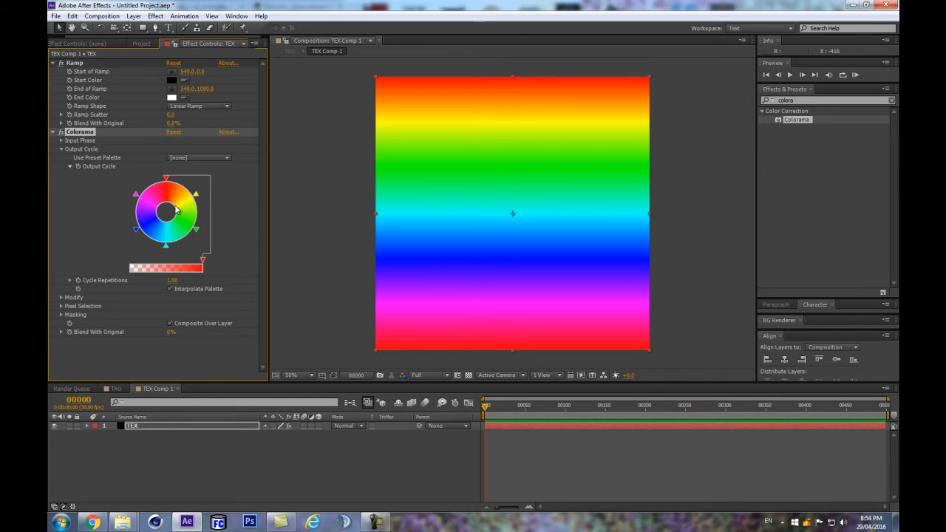
Step: Add a dark maroon color (RGB 79, 0, 30) and a white one to Colorama's Output Cycle between magenta and red
double_click(166, 183)
click(267, 121)
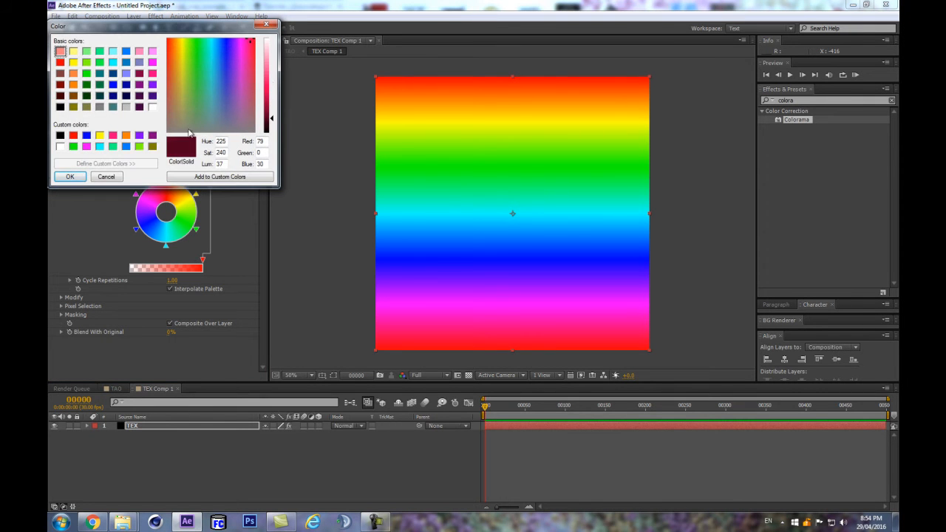
click(70, 177)
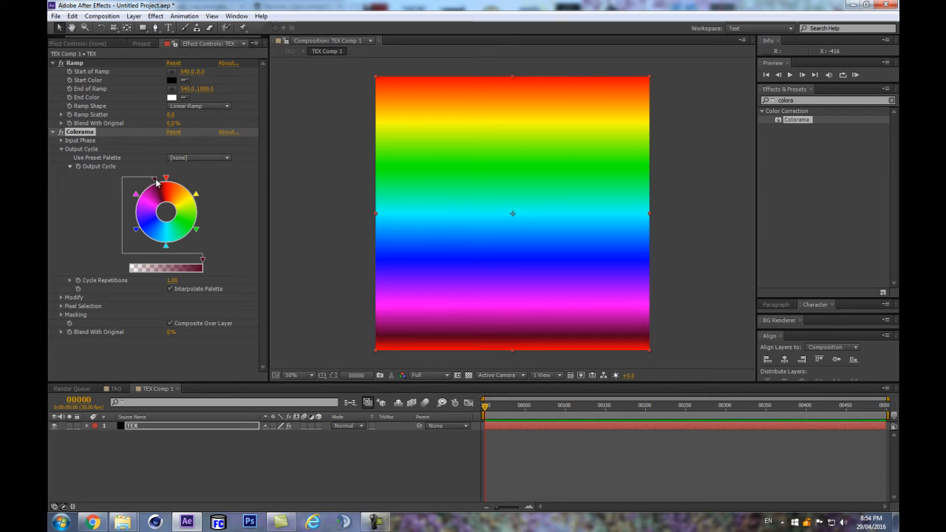
double_click(155, 181)
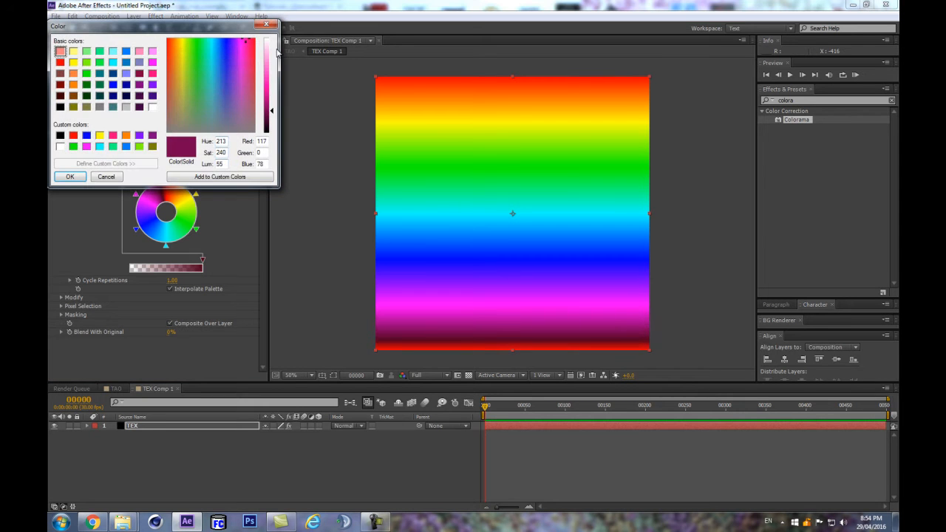
click(267, 42)
click(70, 177)
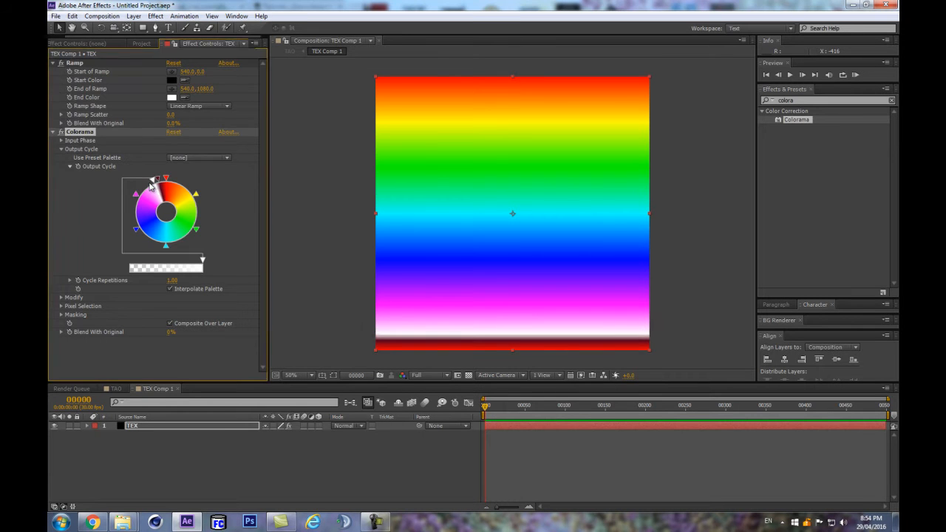
Step: Add a near-white color (RGB 255, 240, 255) and an orange-red one to the Output Cycle between magenta and white
double_click(152, 181)
click(272, 43)
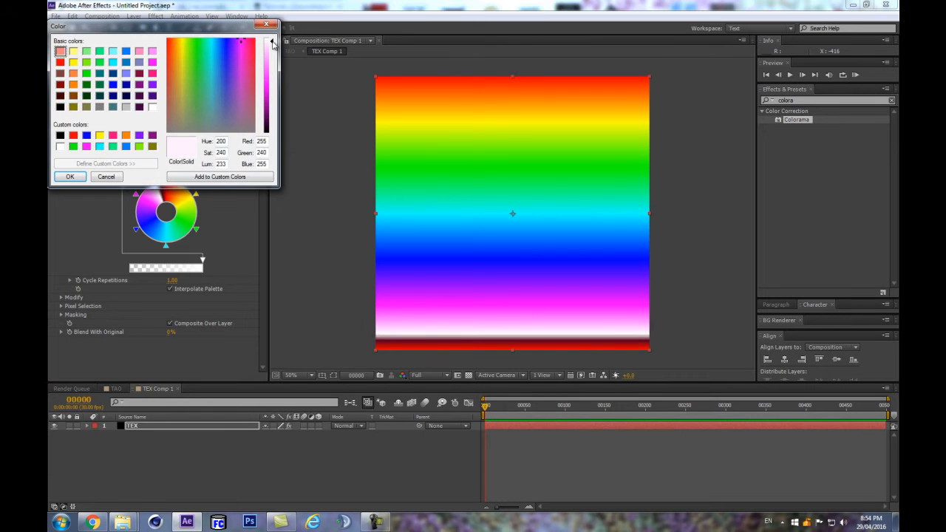
click(70, 176)
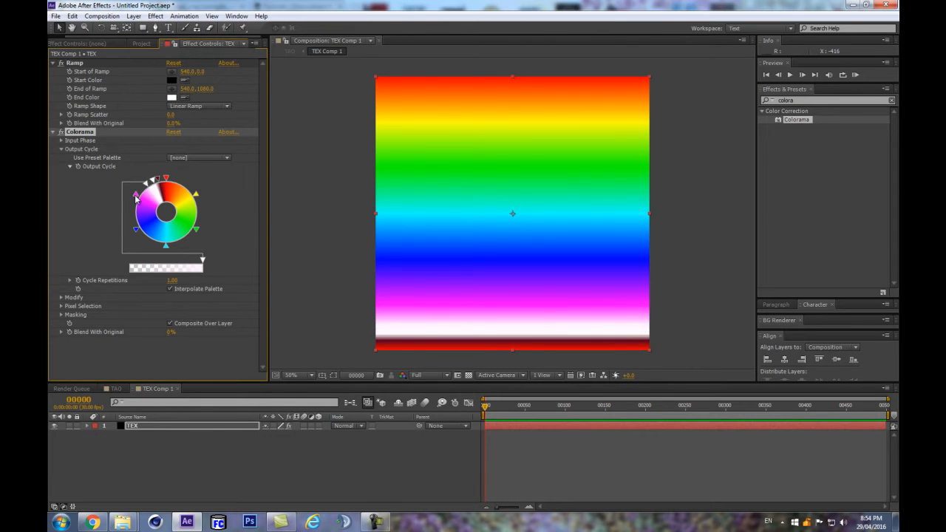
double_click(137, 196)
click(171, 54)
drag(269, 81, 270, 89)
click(70, 177)
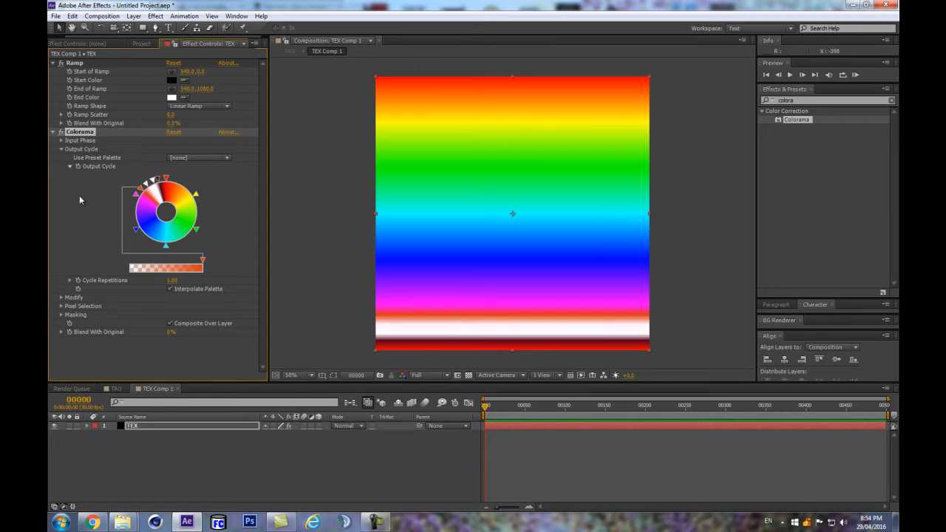
Step: Set Colorama's preset palette to Earthenware with 2 cycle repetitions, then collapse the effect's settings
click(209, 159)
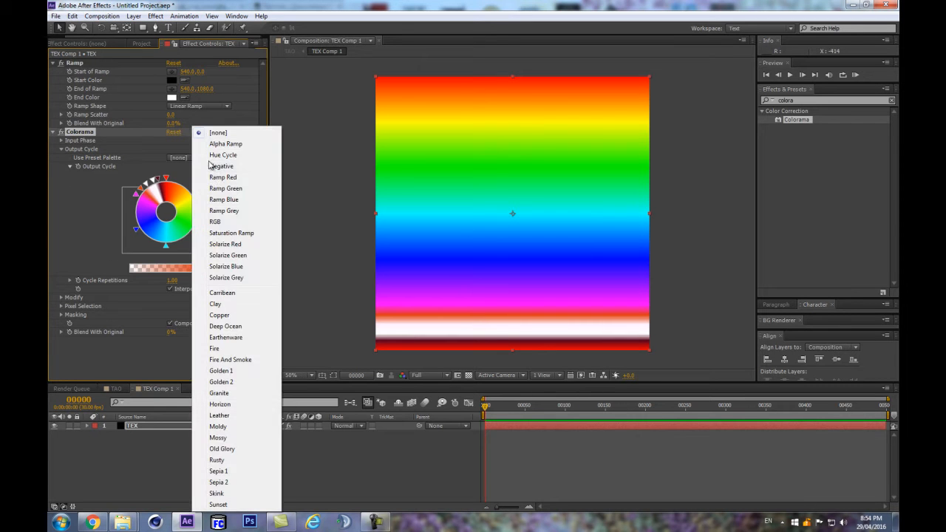
click(210, 337)
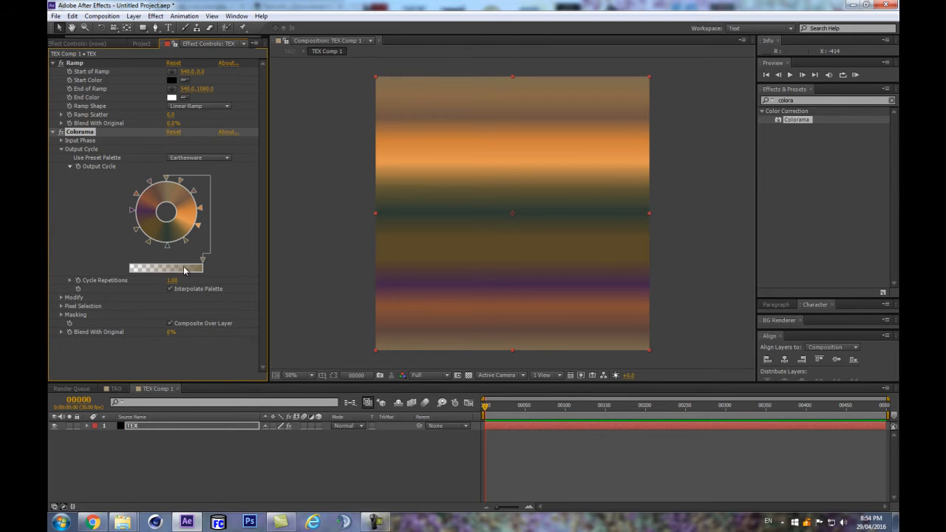
drag(172, 280, 178, 280)
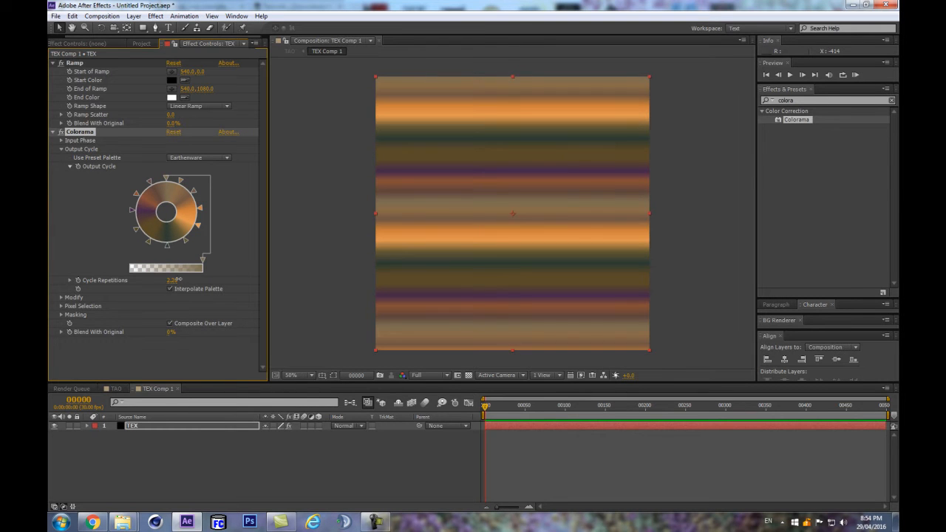
click(192, 357)
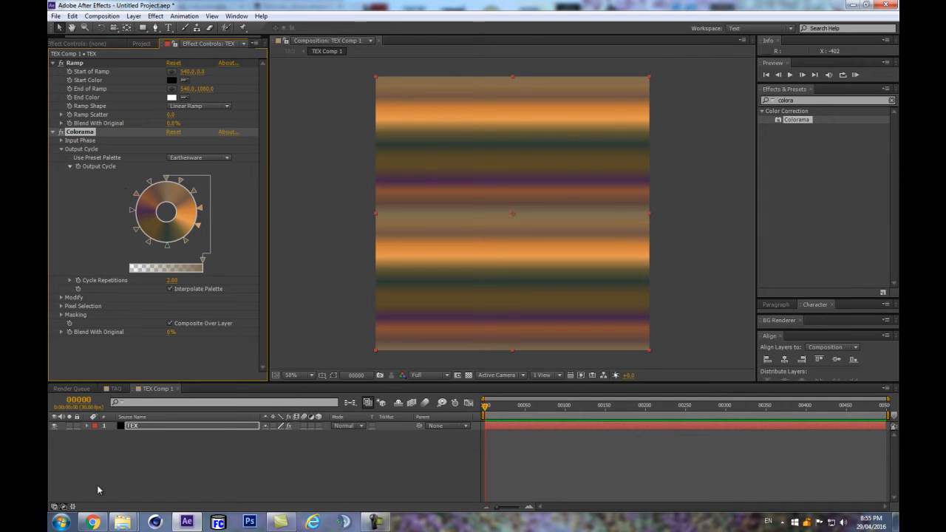
click(53, 133)
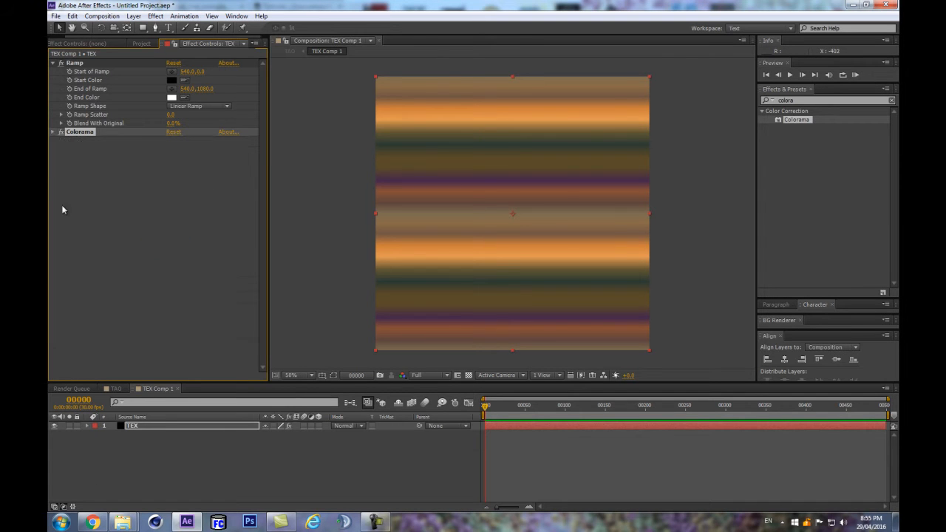
Step: Replace the Ramp and Colorama effects on TEX with the candyPreset animation preset, and expand Colorama's Output Cycle
click(797, 100)
double_click(803, 101)
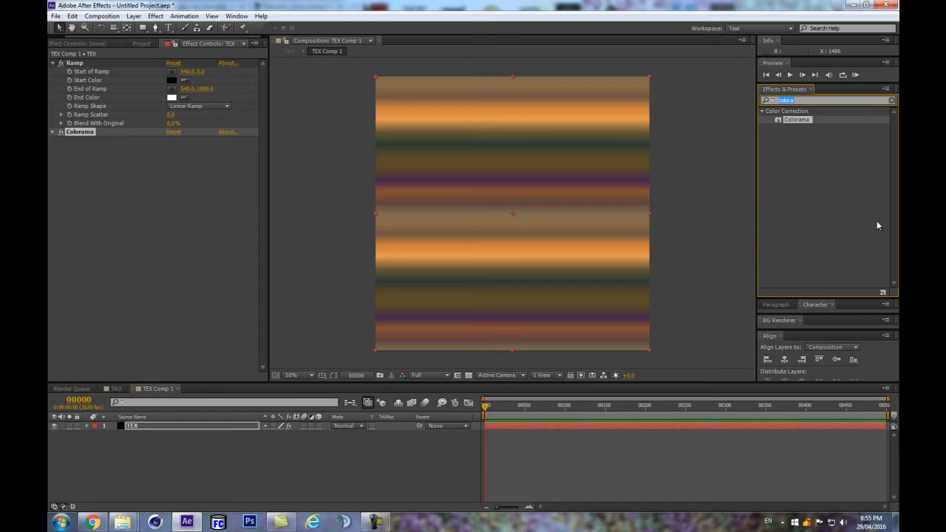
text(cand)
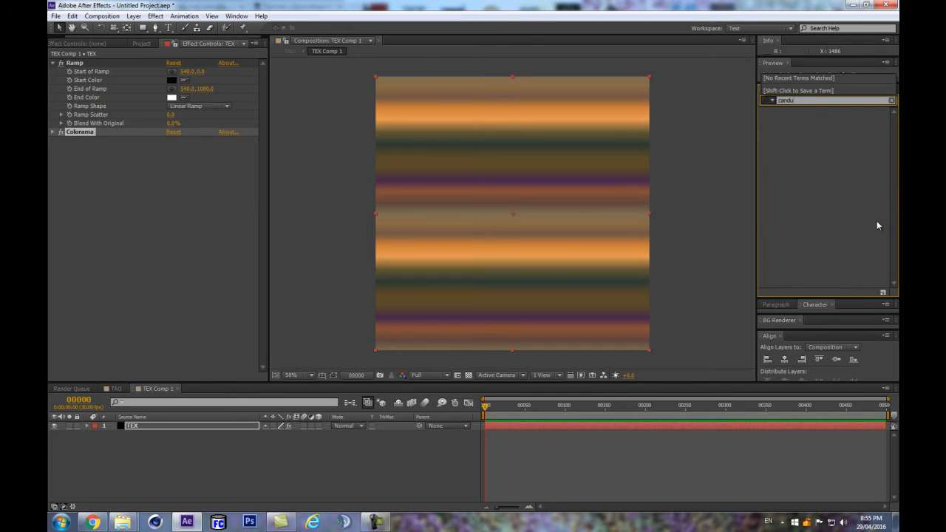
text(y)
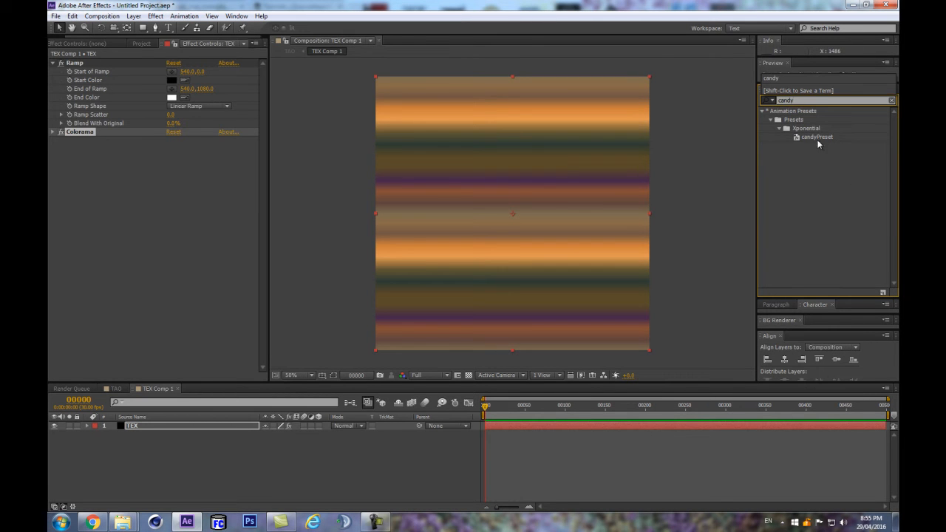
click(830, 137)
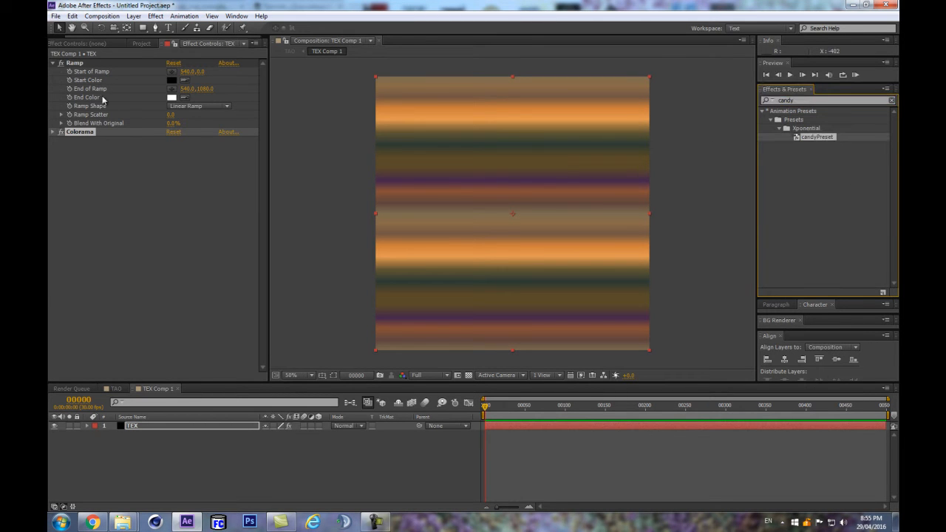
click(100, 177)
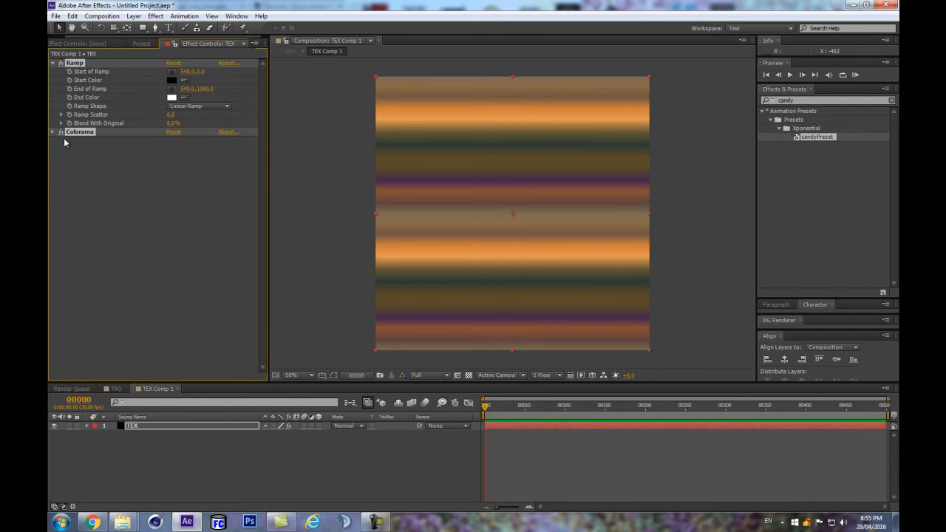
key(Delete)
drag(811, 140, 159, 431)
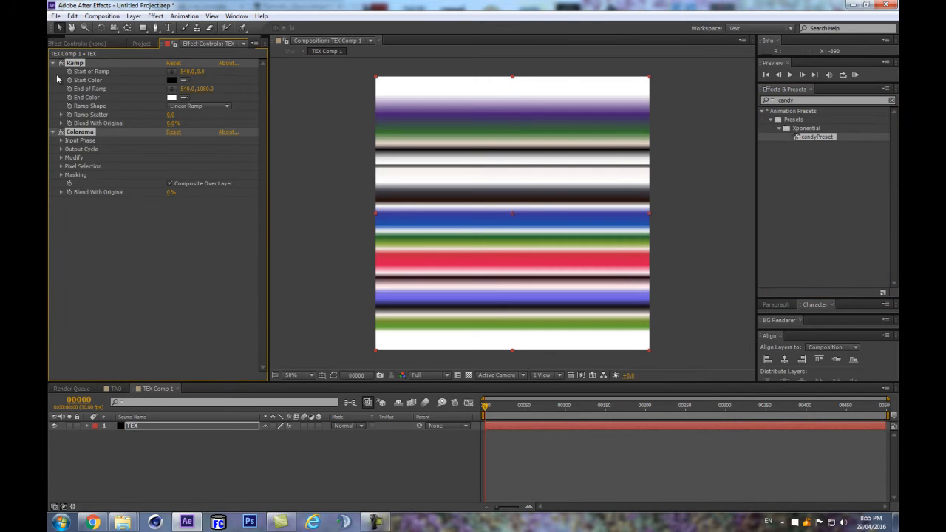
click(61, 149)
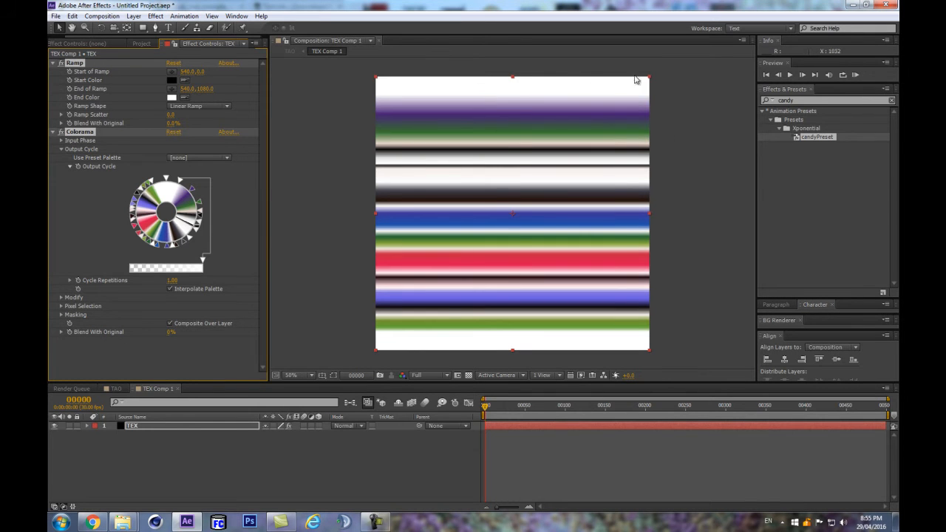
click(315, 487)
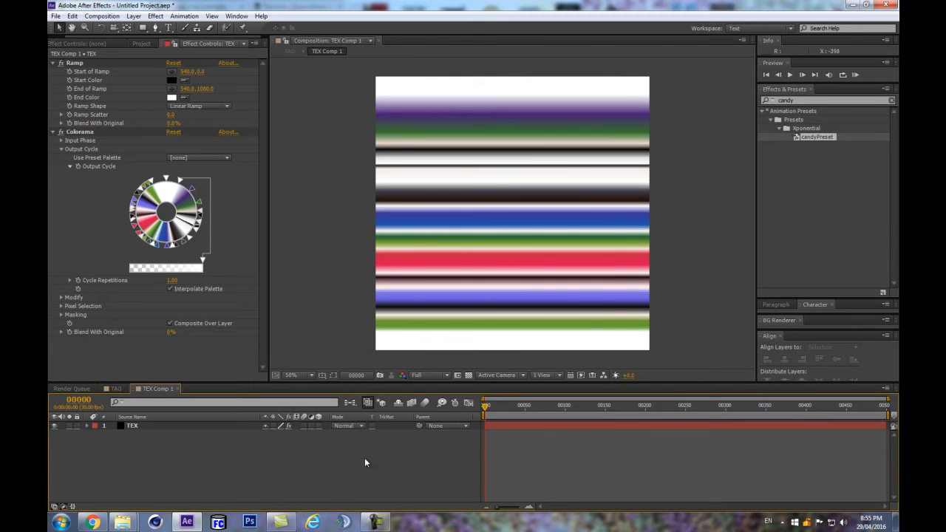
Step: Open the TAO composition, hide the TEX Comp 1 layer and select the TAO layer
click(141, 43)
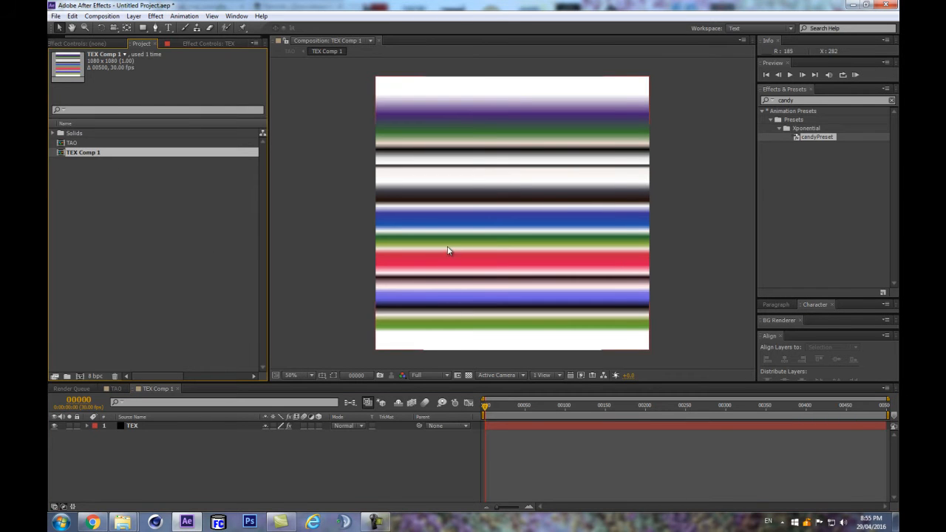
double_click(71, 144)
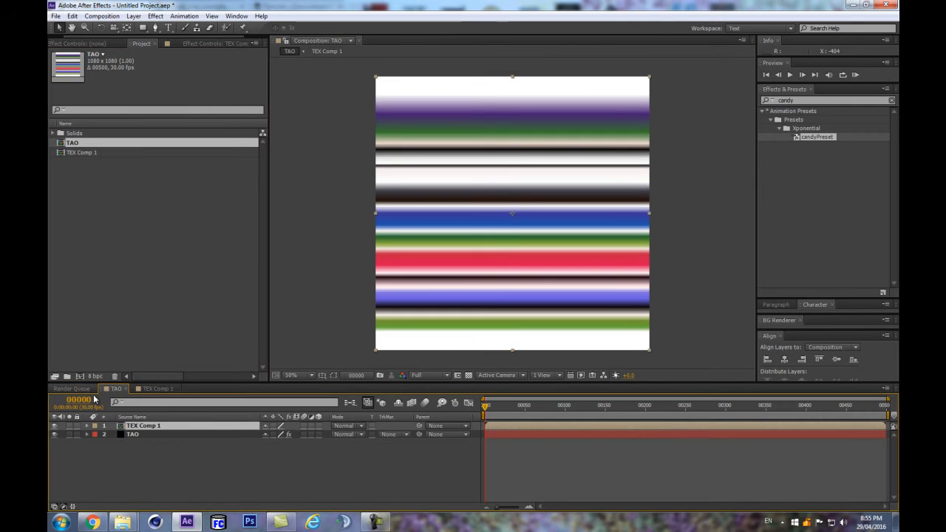
click(54, 427)
click(152, 434)
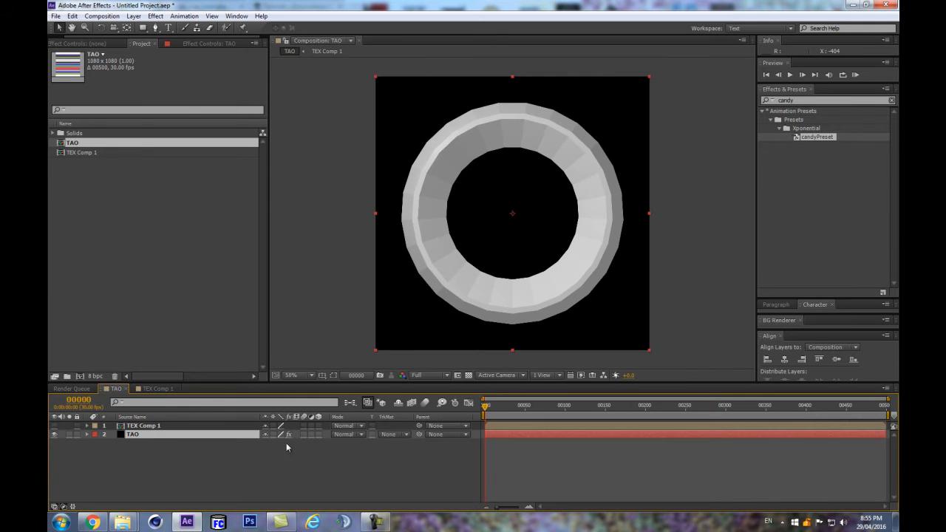
Step: Open TEX Comp 1, reveal the TEX layer's keyframed properties and scrub the Phase Shift animation from frame 0 to 90
double_click(147, 426)
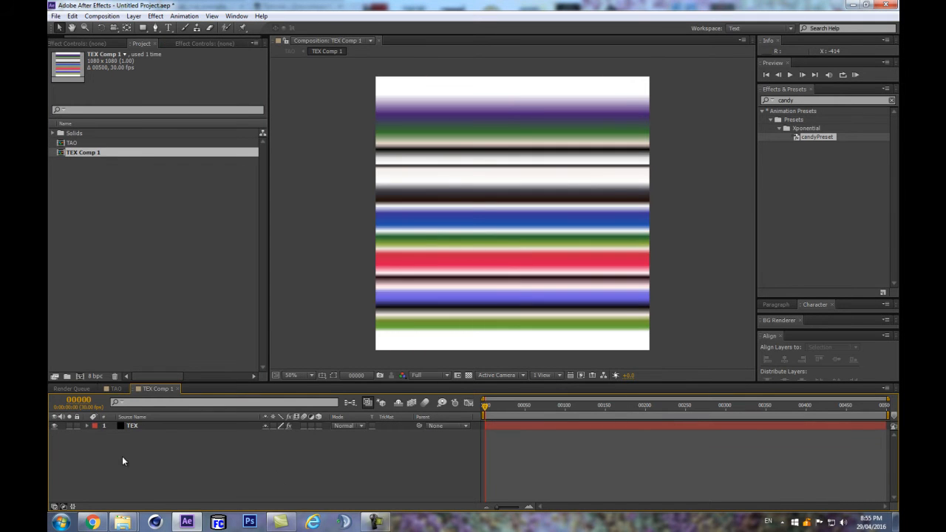
key(u)
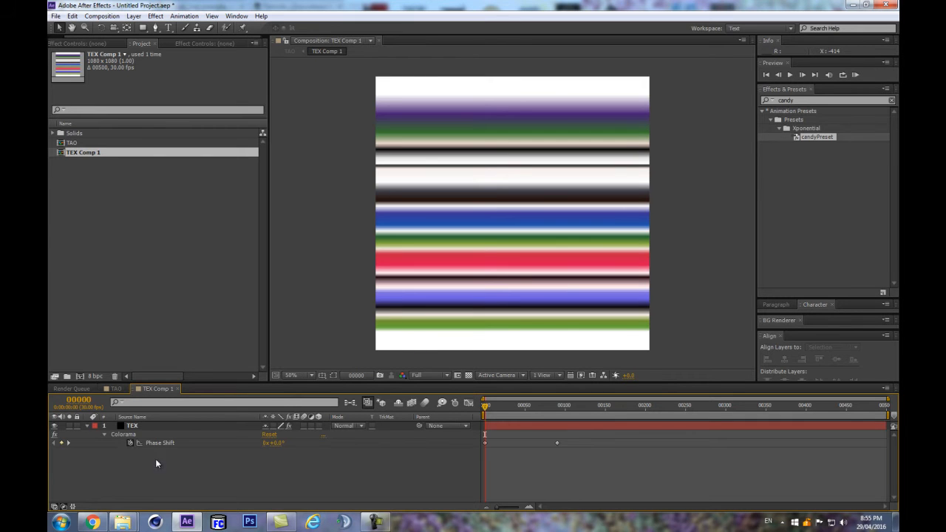
drag(484, 406, 556, 400)
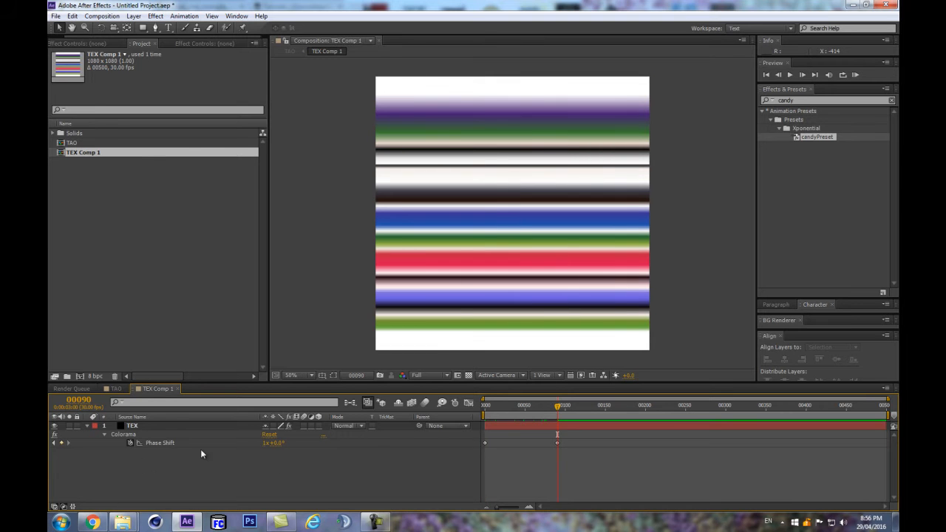
mouse_move(558, 406)
mouse_down()
mouse_move(498, 406)
mouse_move(555, 421)
mouse_move(519, 422)
mouse_move(554, 419)
mouse_up()
Step: Remove all Phase Shift keyframes from Colorama at frame 0 and show the TEX layer's effect settings
click(157, 446)
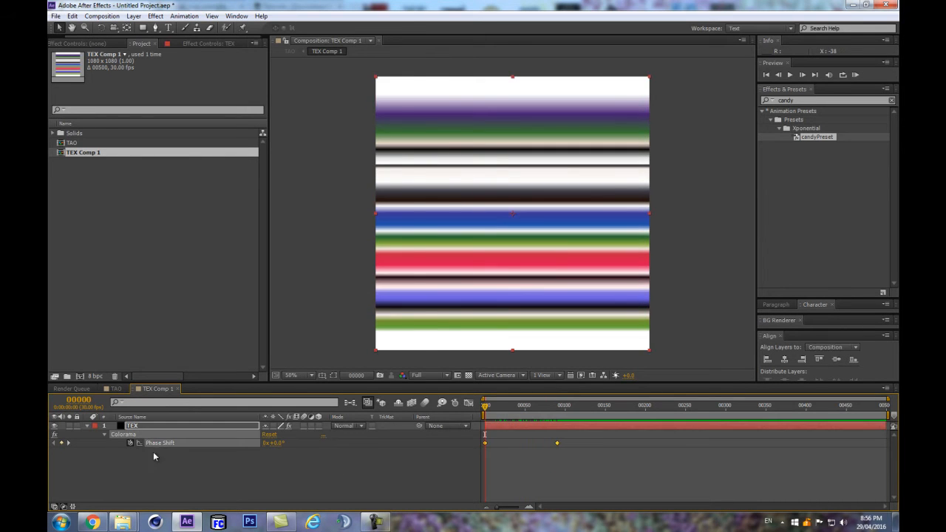
click(130, 443)
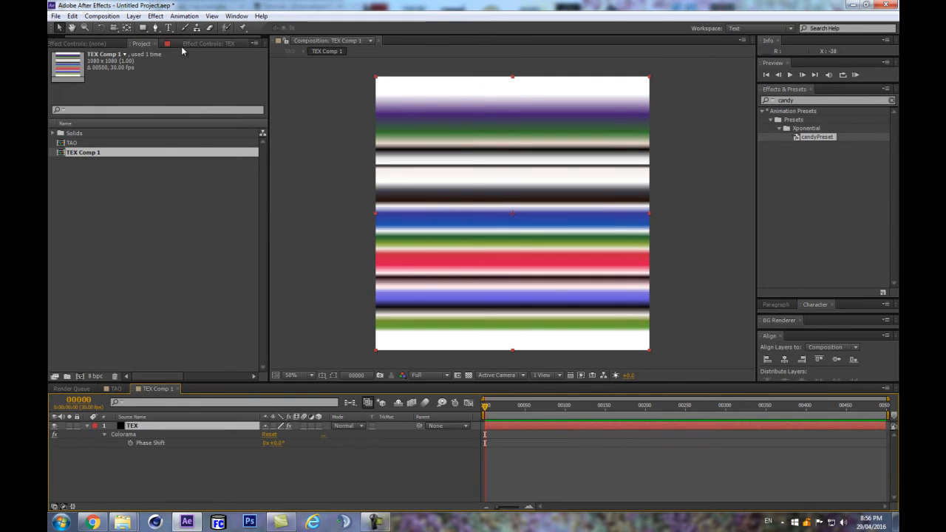
click(209, 42)
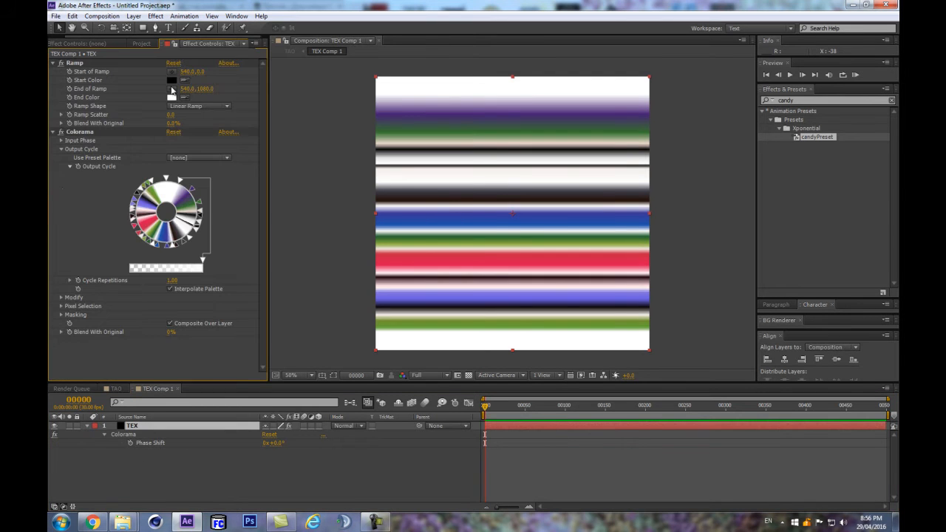
Step: Keyframe Colorama's Phase Shift on the TEX layer from 0° at frame 0 to one full revolution at frame 90
click(61, 140)
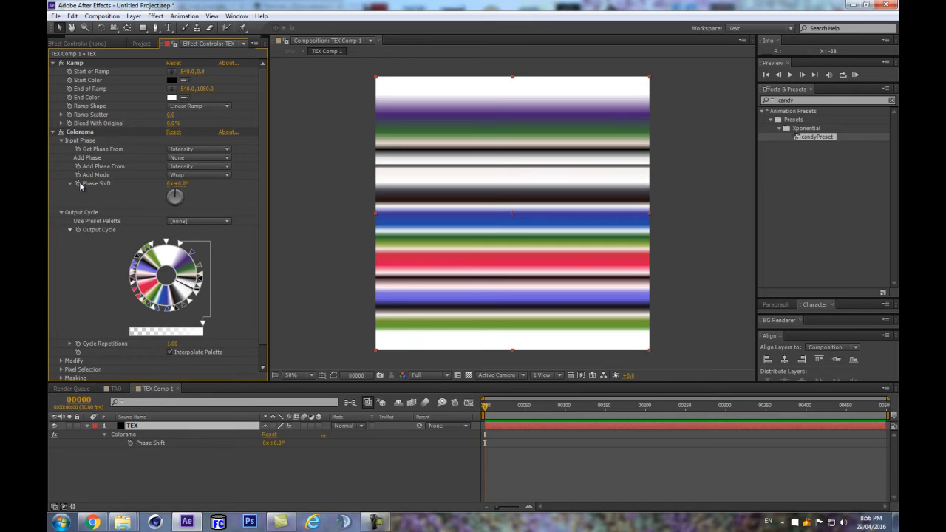
click(78, 183)
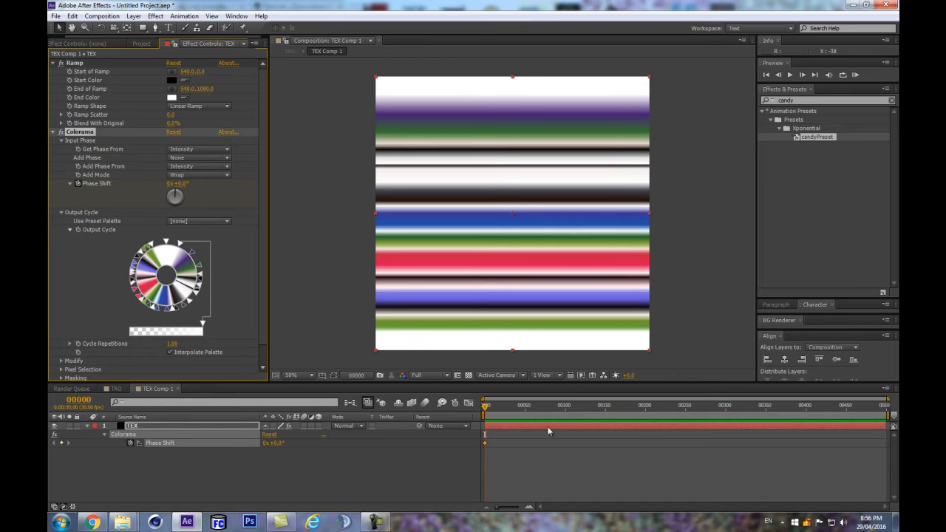
click(79, 400)
text(90)
key(Return)
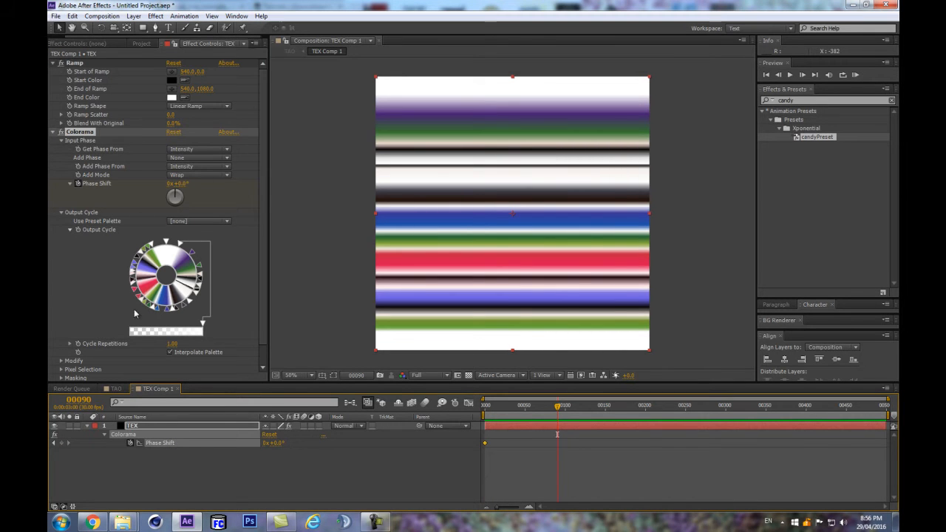
click(177, 447)
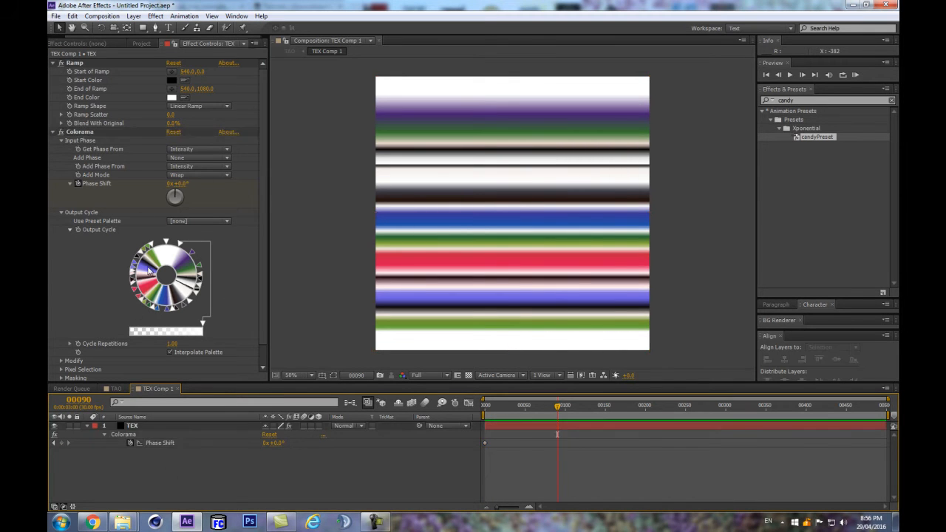
click(167, 183)
text(1)
key(Return)
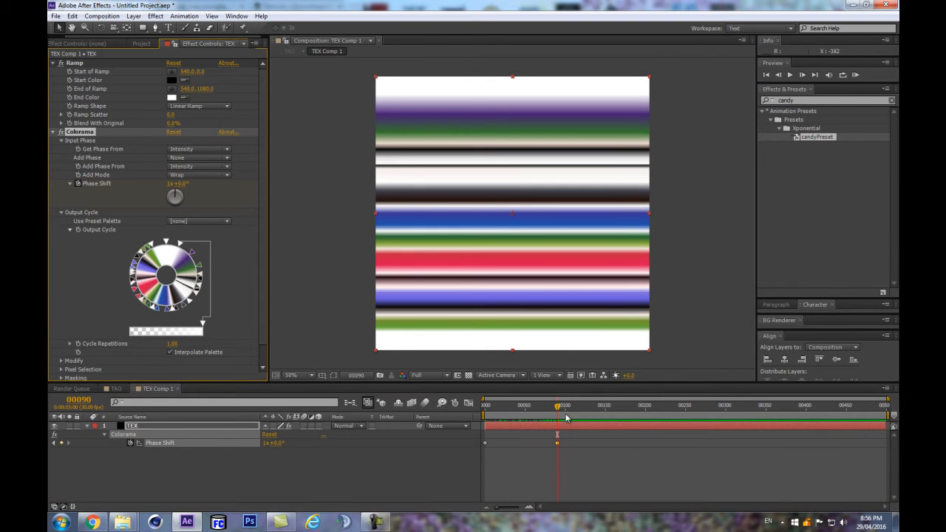
Step: Scrub the timeline between frames 0 and 90 to preview the stripes' Phase Shift animation
drag(538, 411, 516, 414)
key(KP_0)
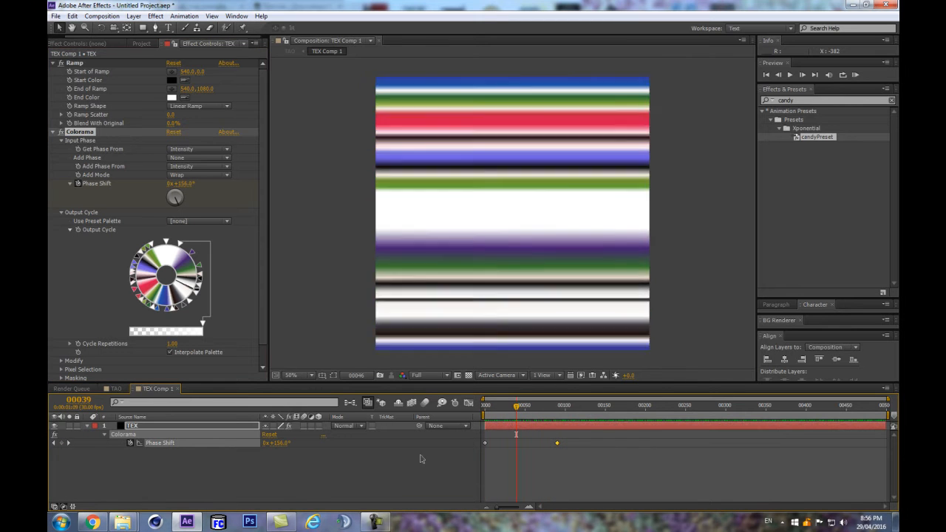
click(546, 407)
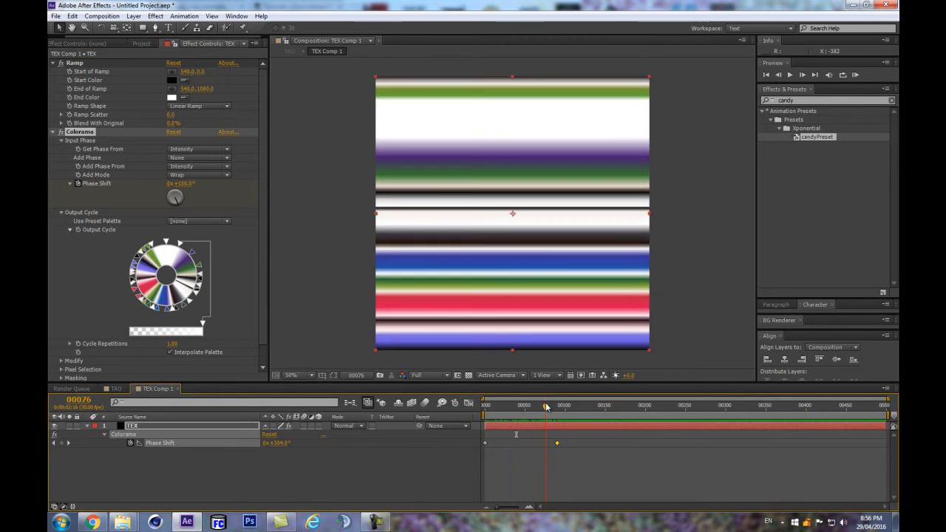
Step: Switch to the TAO composition, move the hidden TEX Comp 1 layer below TAO and select the TAO layer
click(350, 403)
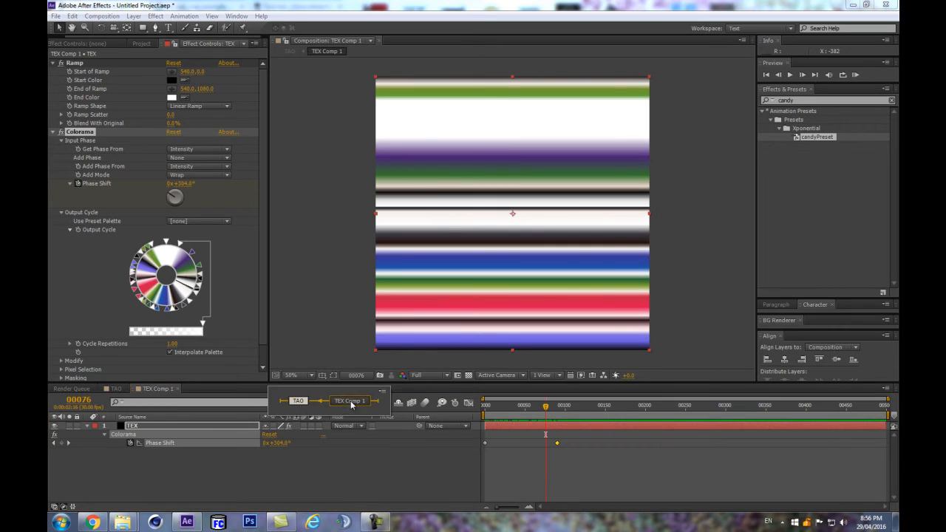
click(300, 402)
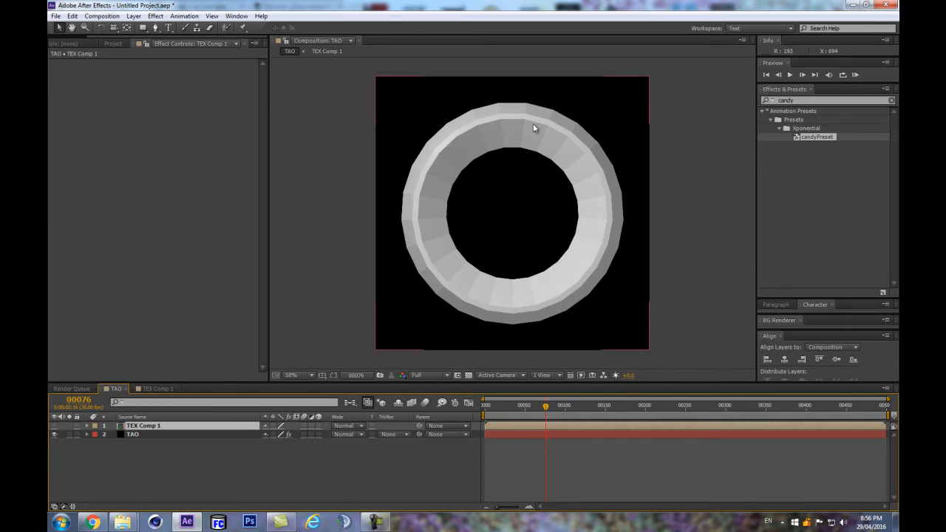
click(54, 425)
click(54, 427)
click(385, 343)
drag(149, 427, 148, 466)
click(154, 426)
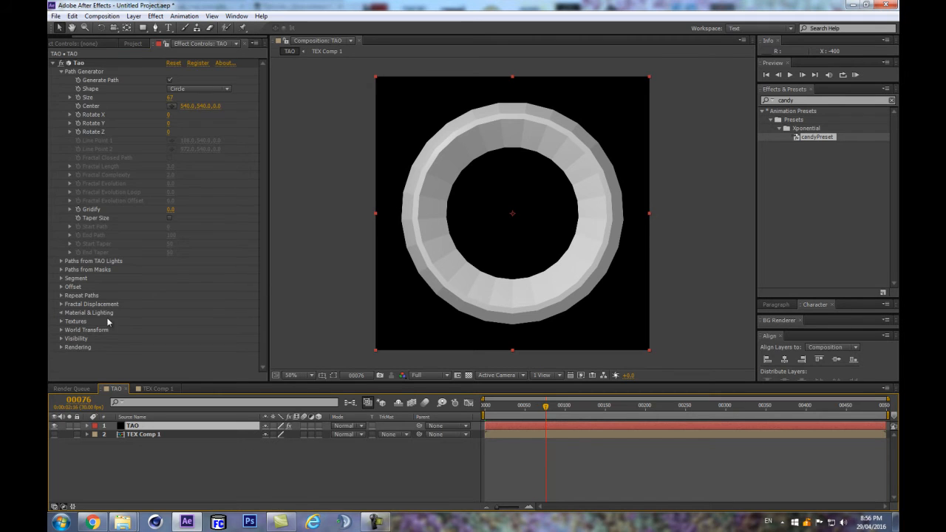
Step: Assign TEX Comp 1 as the Color Texture in the Tao effect's Textures settings
click(61, 313)
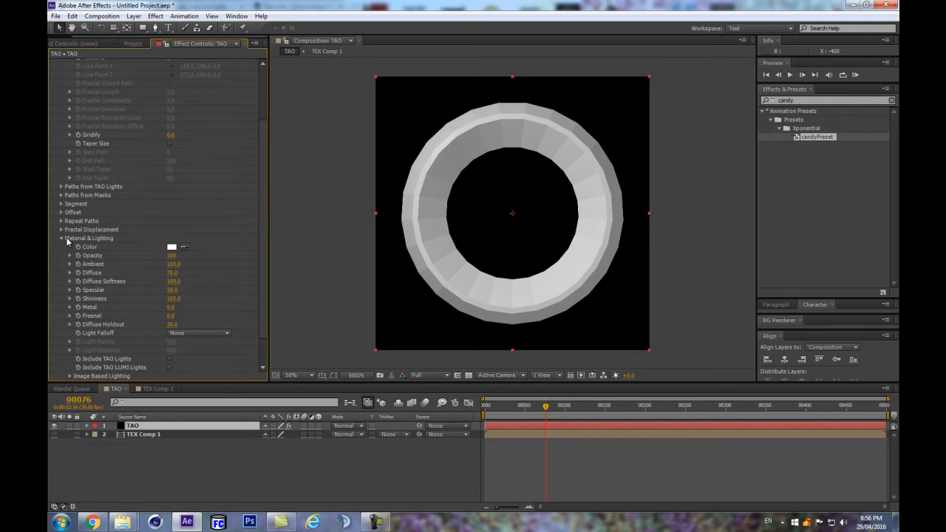
scroll(80, 332, down, 1)
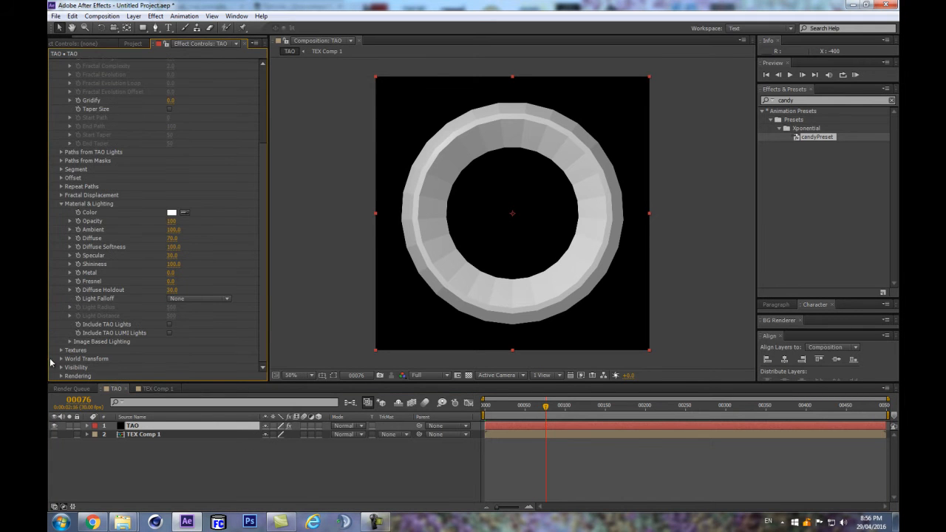
click(61, 351)
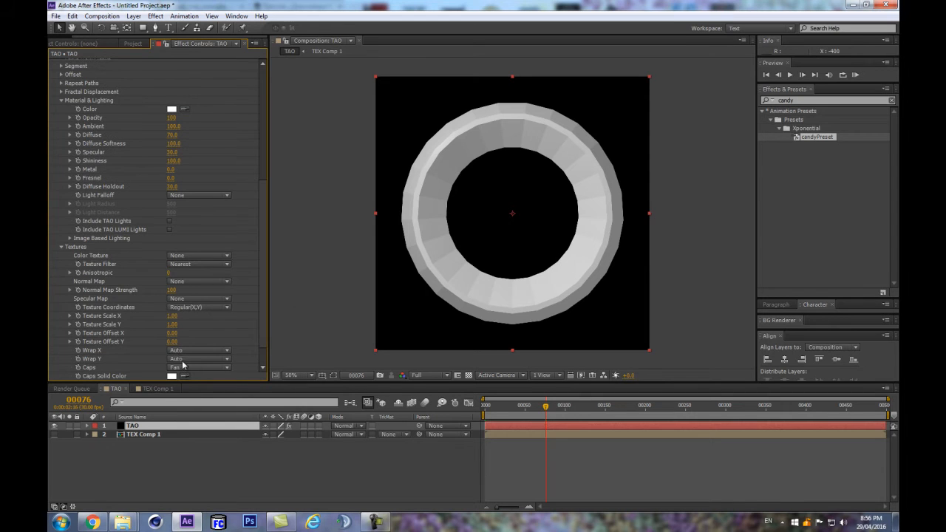
click(62, 100)
click(174, 230)
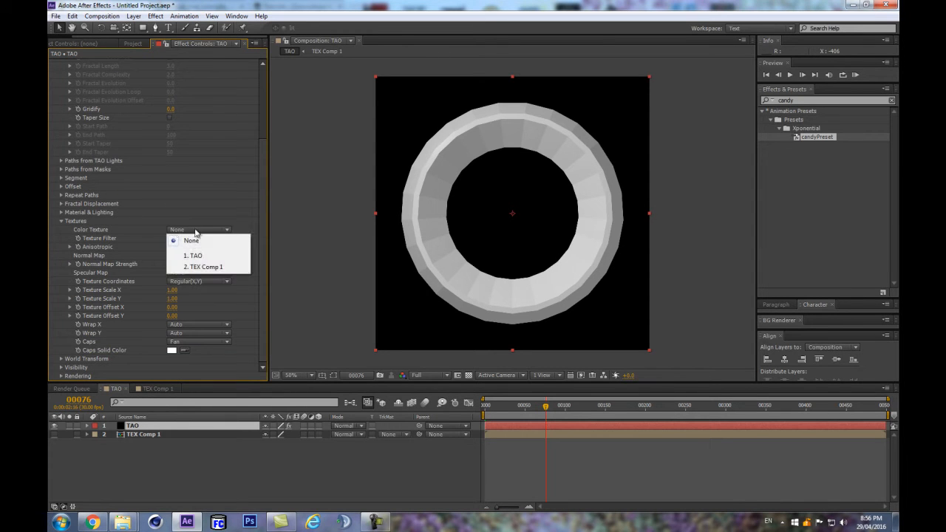
click(202, 267)
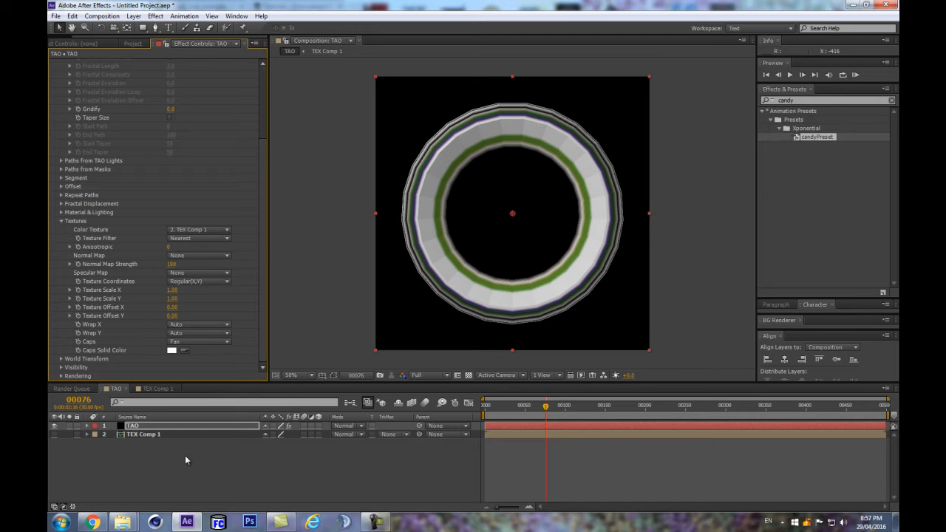
Step: Add a 50mm camera and a null object named Dolly, giving the null the camera's pink label color
key(ctrl+alt+shift+c)
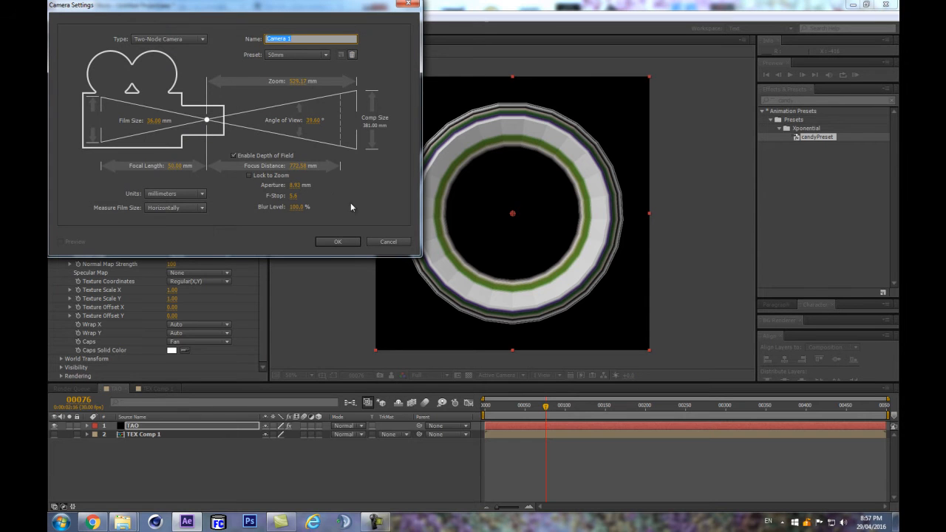
click(335, 242)
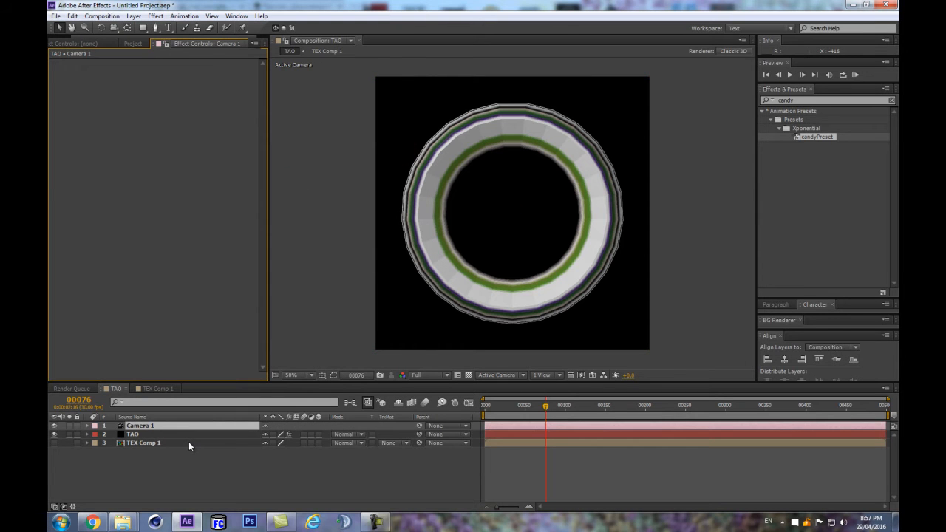
key(ctrl+alt+shift+y)
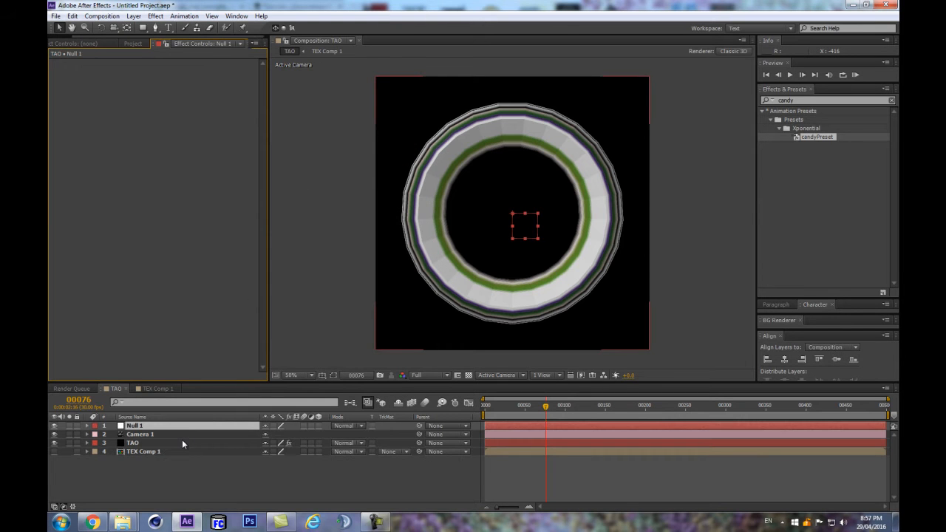
key(Return)
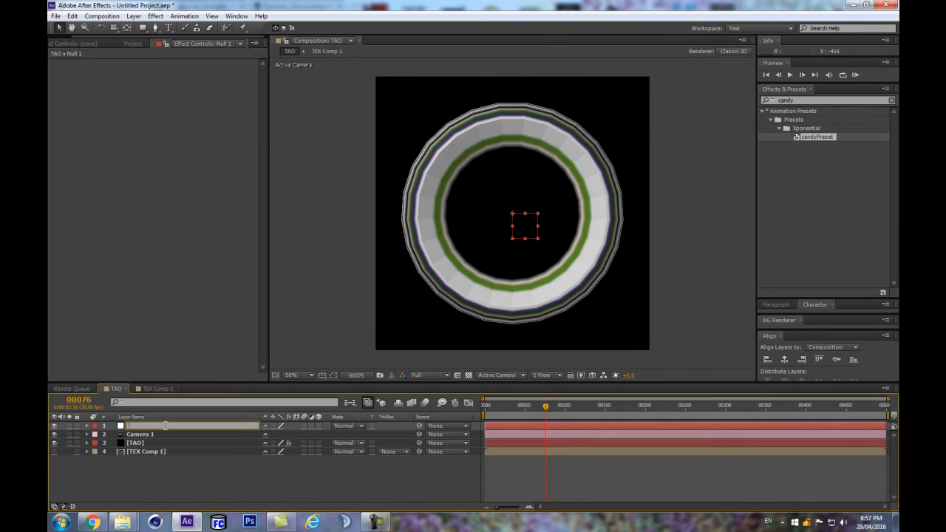
key(Return)
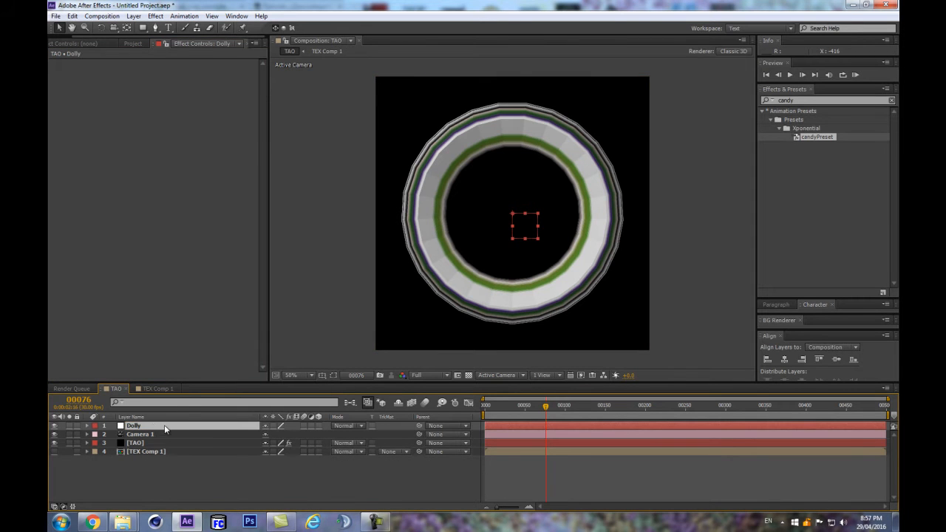
click(95, 426)
click(99, 291)
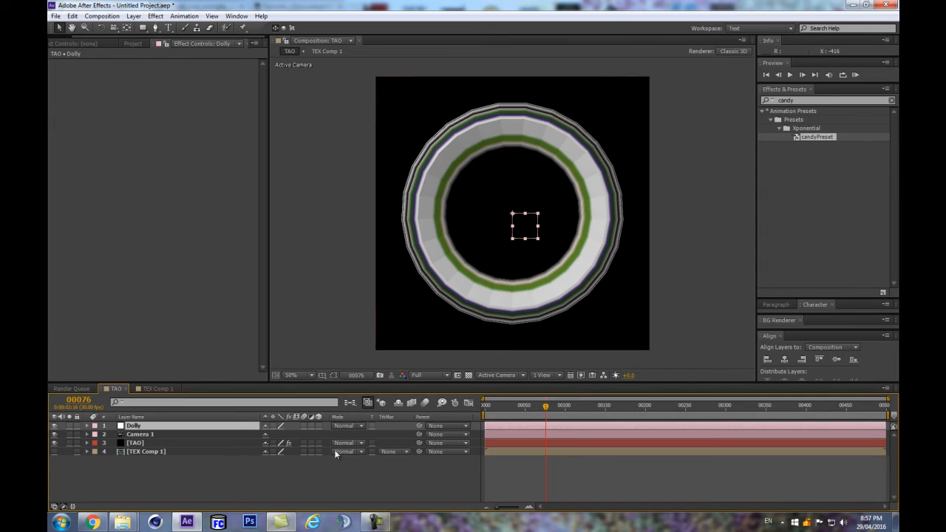
Step: Parent Camera 1 to the Dolly null, and make Dolly a 3D layer with a Y Rotation of 106°
click(186, 436)
drag(421, 434, 236, 430)
key(r)
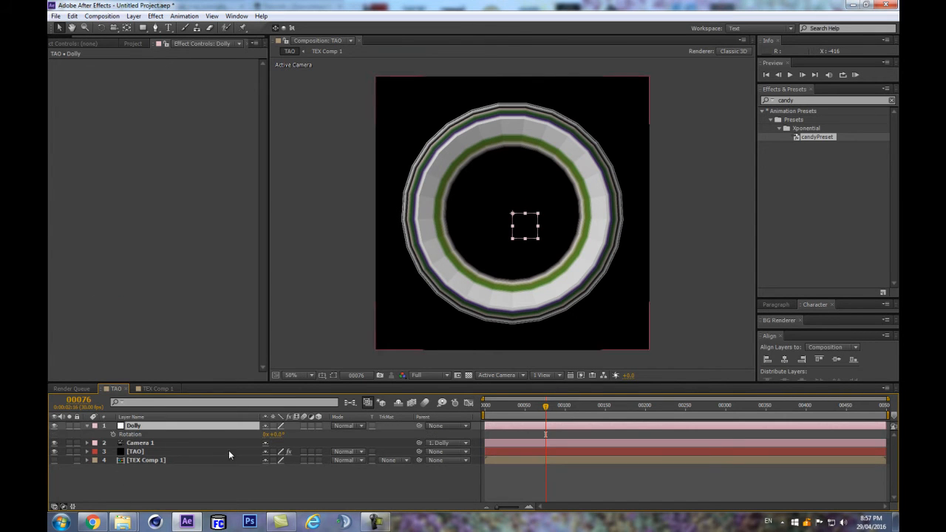
click(319, 426)
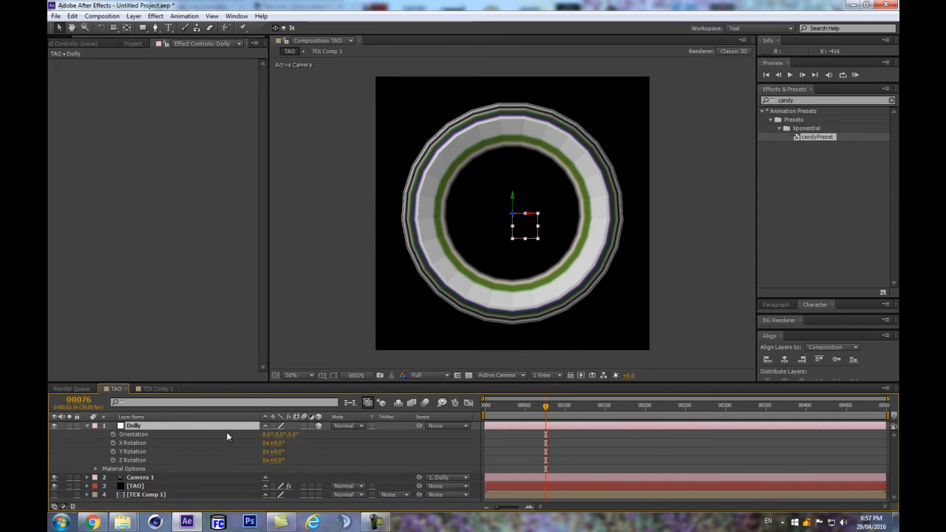
drag(275, 452, 321, 449)
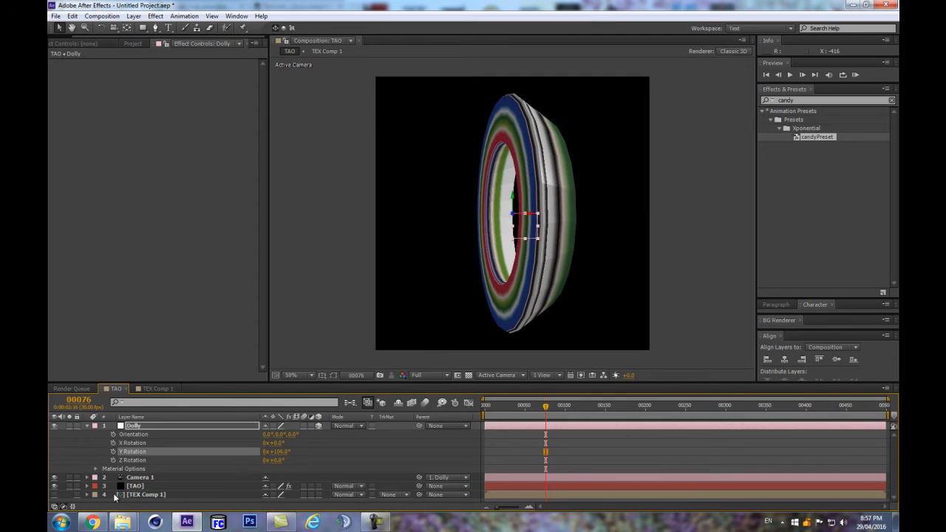
Step: Set Sides to 16 in the Segment settings of the TAO layer's Tao effect
click(127, 486)
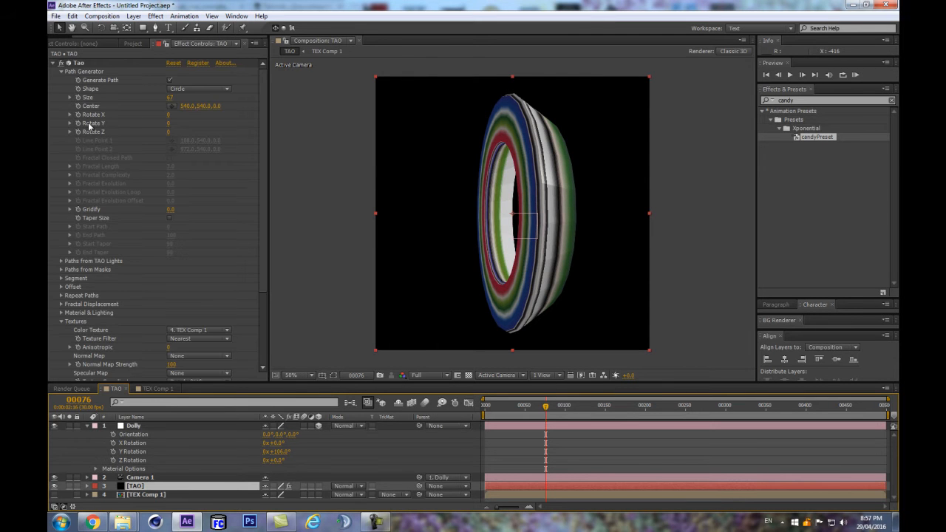
click(62, 278)
scroll(156, 221, down, 3)
drag(169, 196, 189, 194)
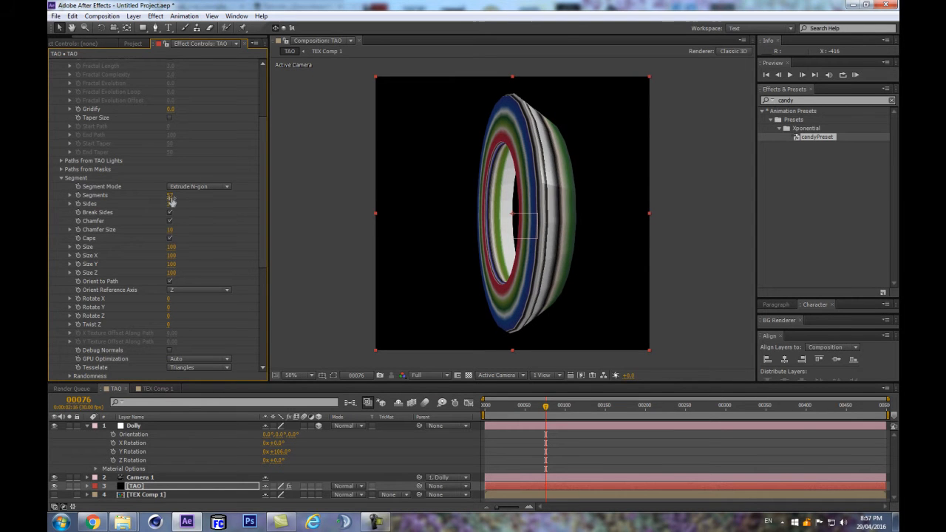
key(ctrl+z)
drag(168, 204, 229, 198)
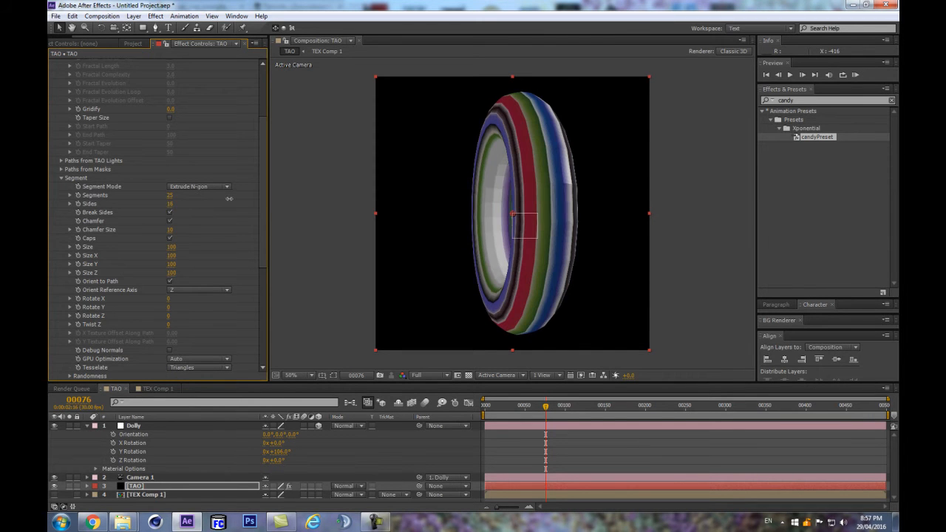
Step: Reset the Dolly null's Y Rotation to 0° and turn it to 40° for an angled view of the ring
click(278, 452)
text(06)
key(Return)
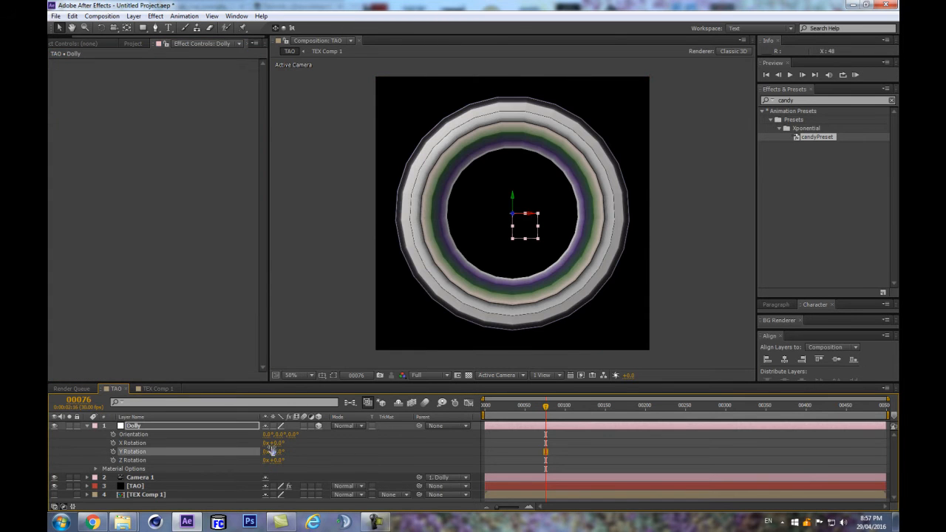
drag(275, 451, 318, 452)
click(155, 484)
mouse_move(169, 296)
mouse_down()
mouse_move(196, 290)
mouse_move(168, 292)
mouse_up()
drag(275, 452, 262, 452)
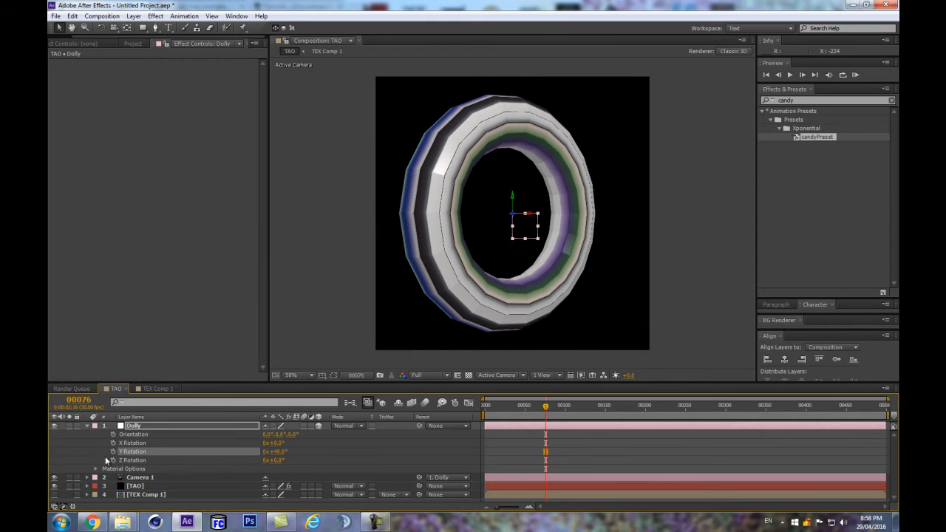
Step: Try the Smooth shader in Tao's Rendering settings on the TAO layer, and undo the shader change
click(135, 485)
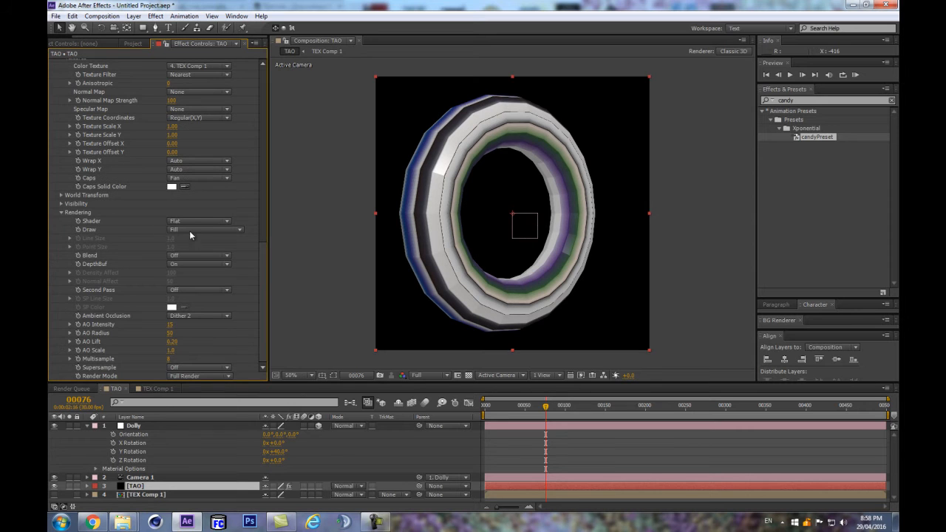
click(188, 224)
click(193, 238)
scroll(430, 186, up, 1)
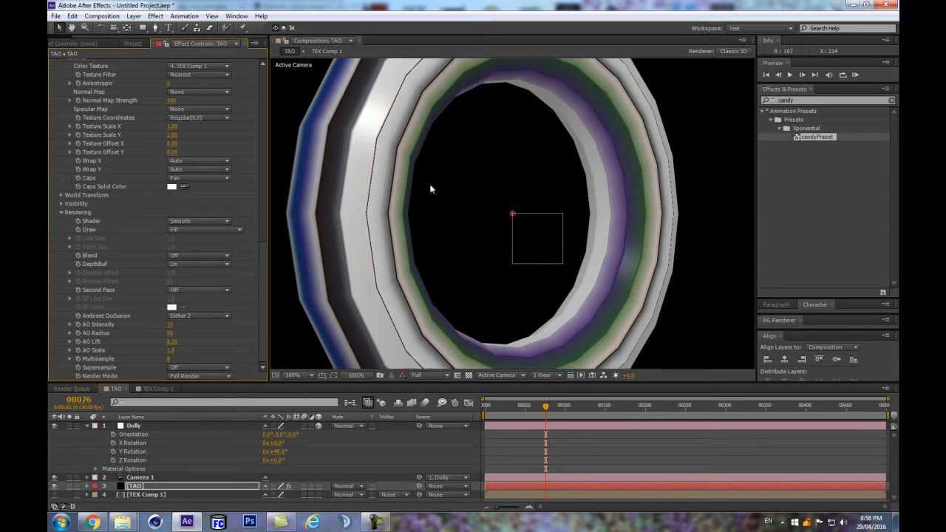
key(ctrl+z)
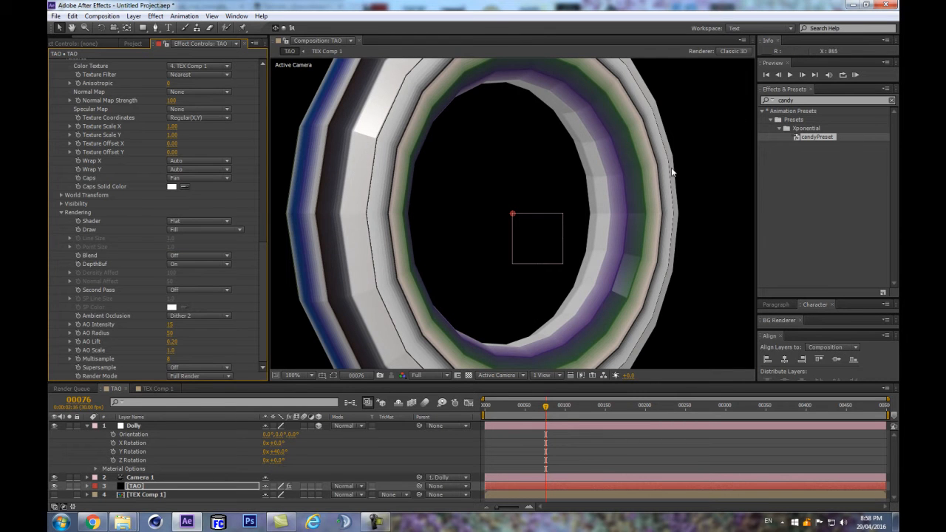
Step: Try increasing Tao's Segments to 802 to round off the ring, and undo the change
drag(262, 282, 261, 144)
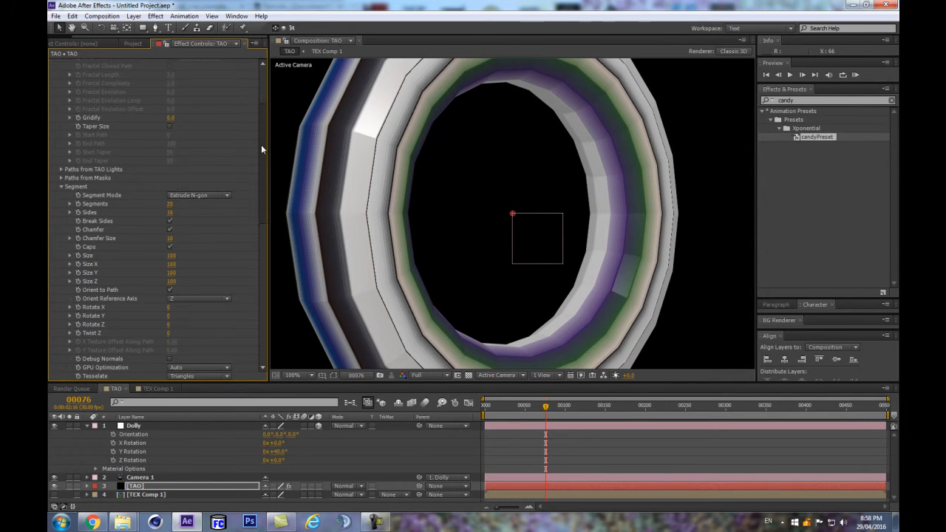
drag(174, 204, 516, 149)
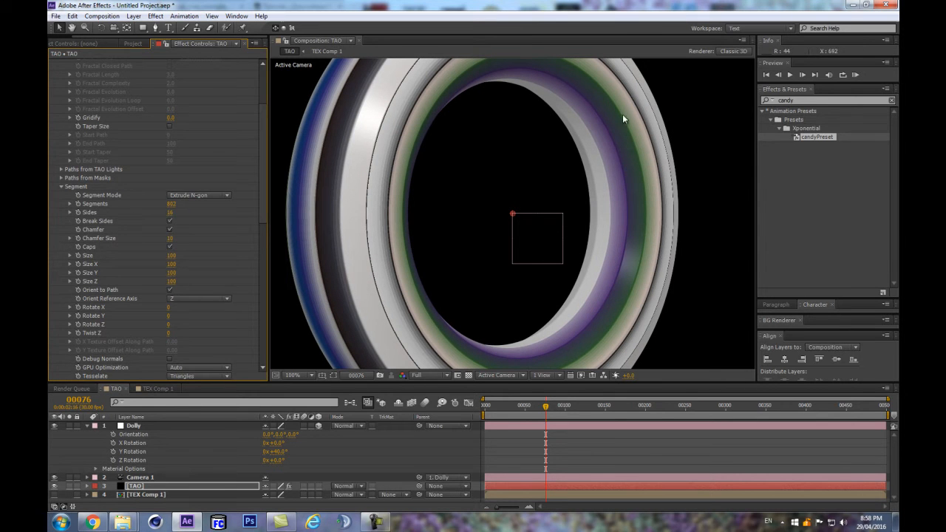
key(ctrl+z)
scroll(216, 246, down, 4)
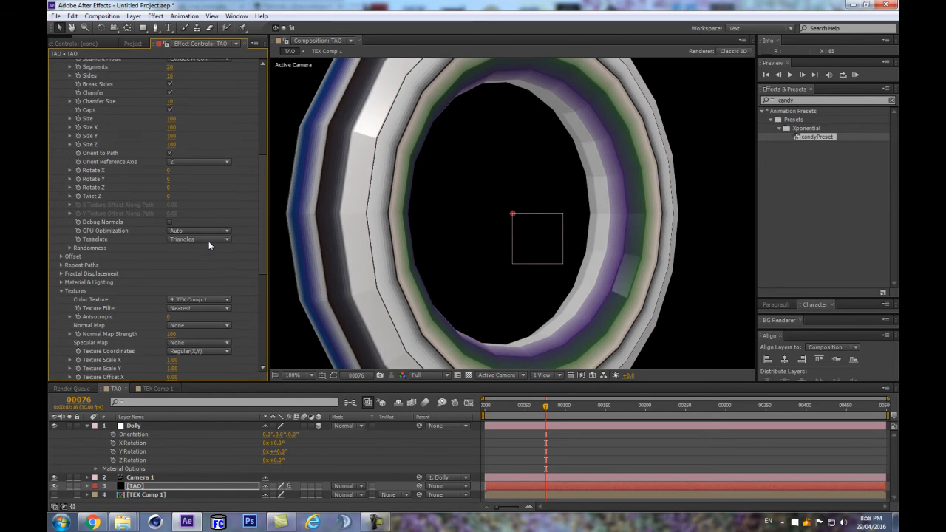
Step: Set the Shader in Tao's Rendering settings to Smooth on the TAO layer
drag(262, 194, 265, 286)
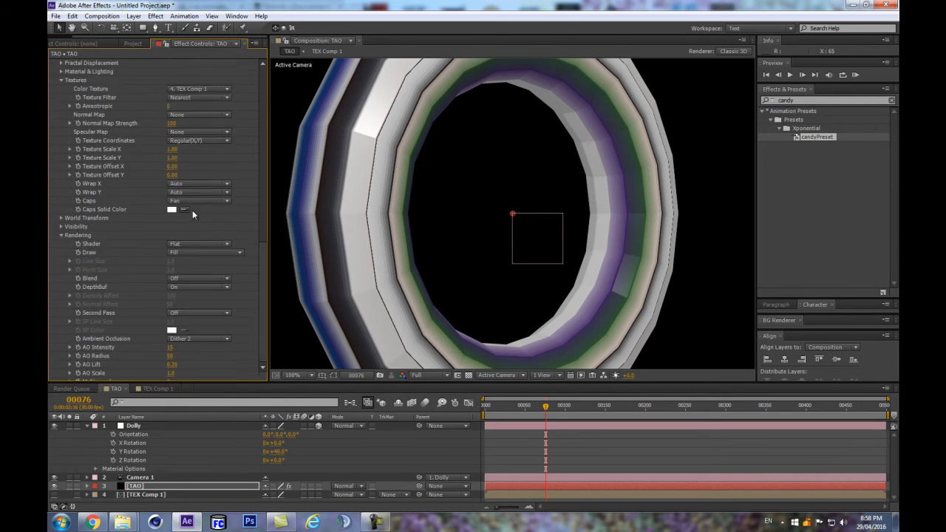
click(186, 220)
click(198, 242)
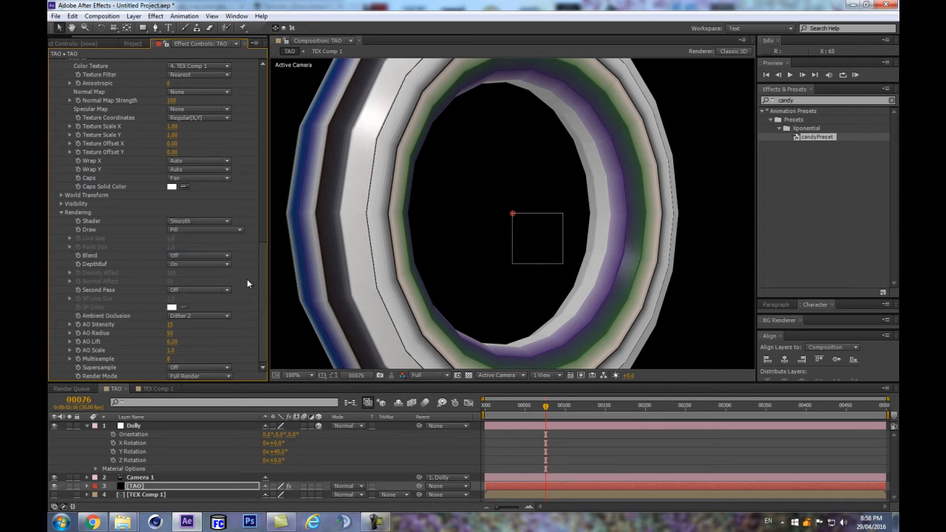
Step: Turn off Break Sides in Tao's Segment settings and leave Chamfer enabled
drag(261, 280, 254, 81)
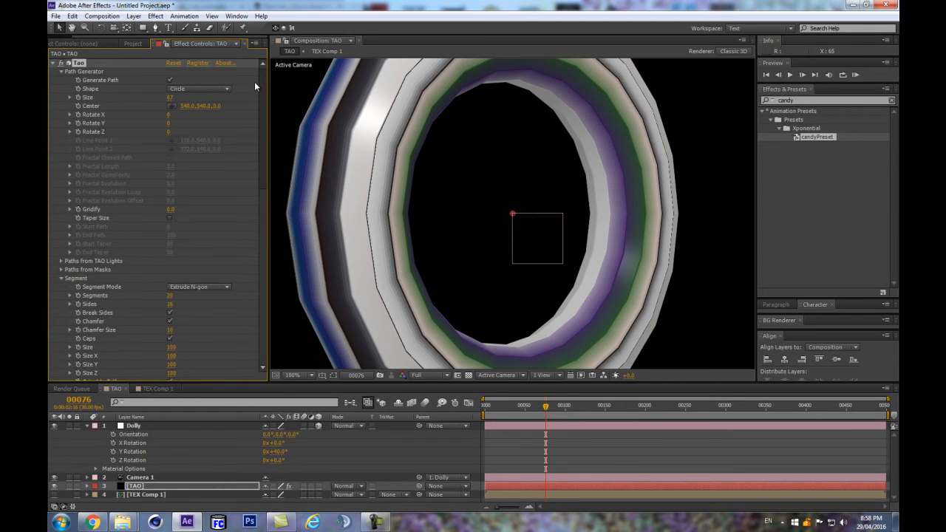
scroll(255, 87, down, 3)
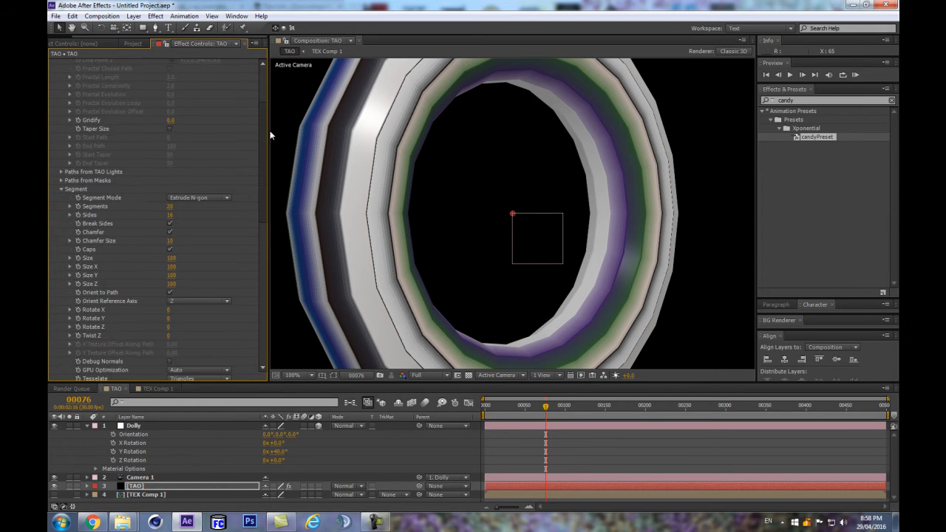
click(170, 232)
click(170, 224)
click(170, 223)
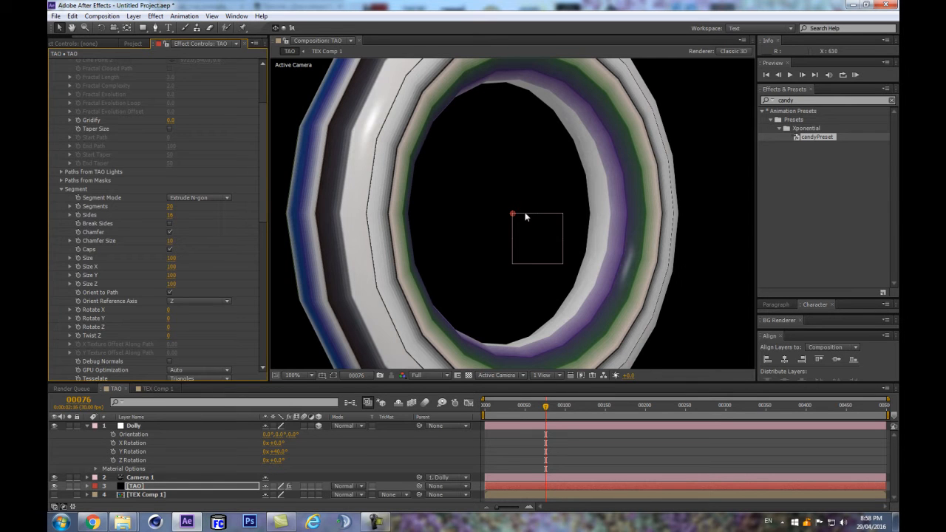
Step: Raise Tao's Segments to 134 to round off the ring
scroll(190, 210, up, 5)
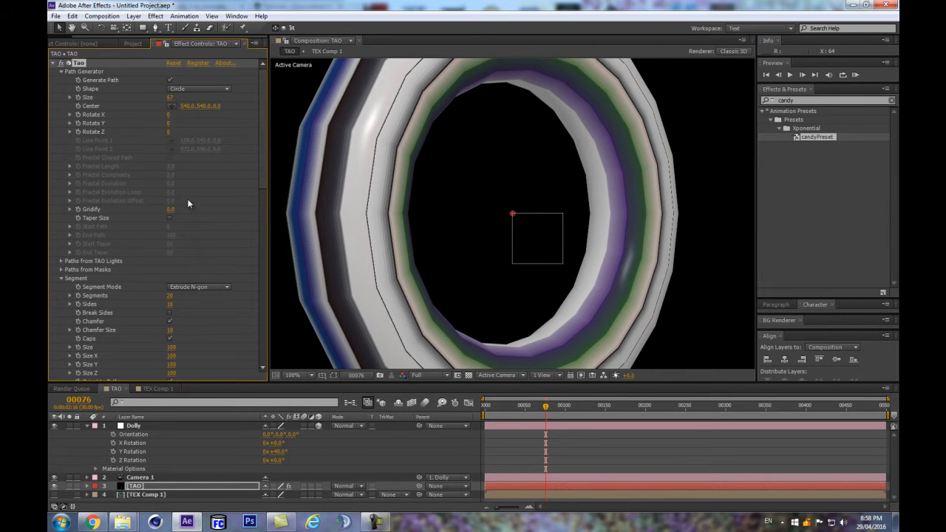
drag(174, 295, 212, 287)
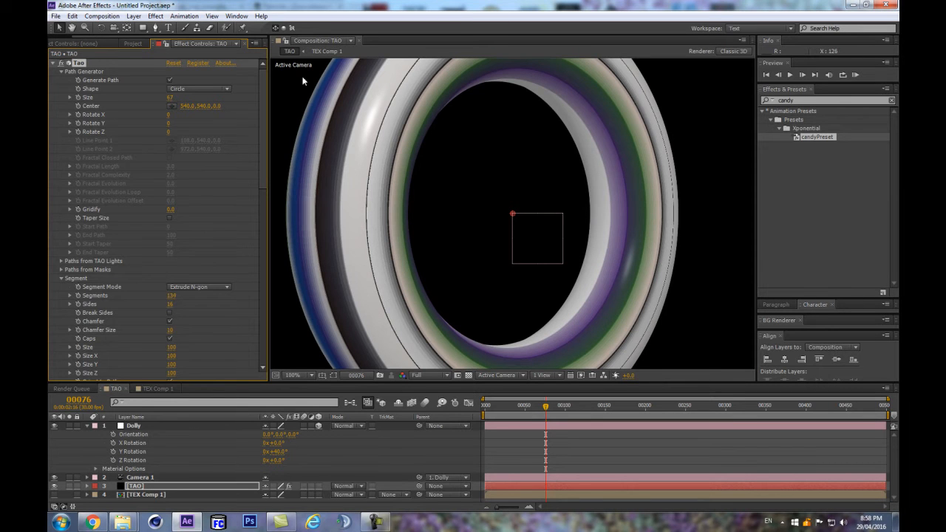
key(comma)
key(comma)
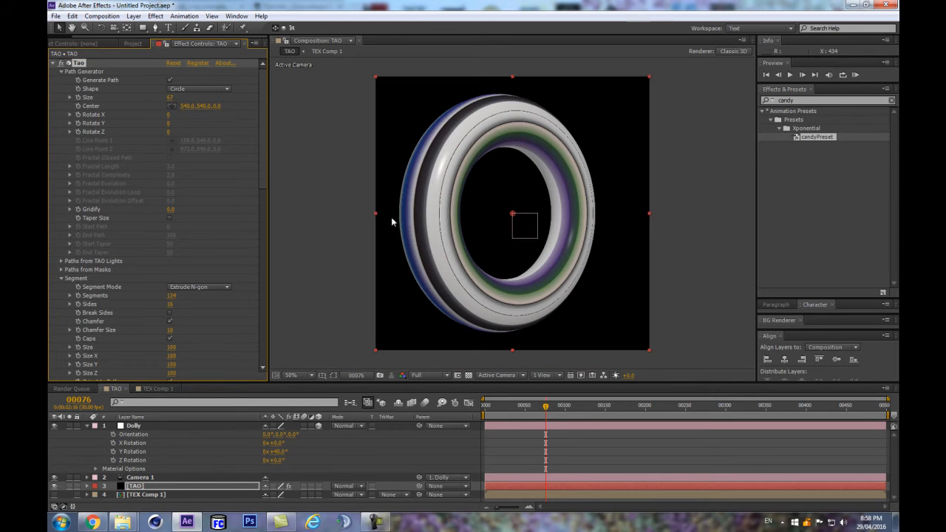
Step: Try 88 Sides in Tao's Segment settings and turn the Dolly null's Y Rotation to 48° to check the surface
drag(176, 303, 501, 264)
key(period)
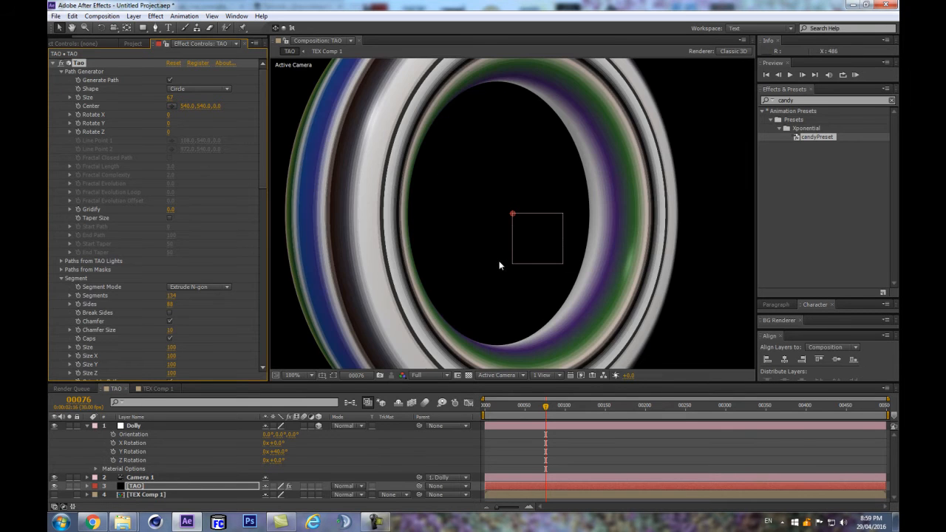
key(comma)
key(period)
drag(278, 452, 180, 313)
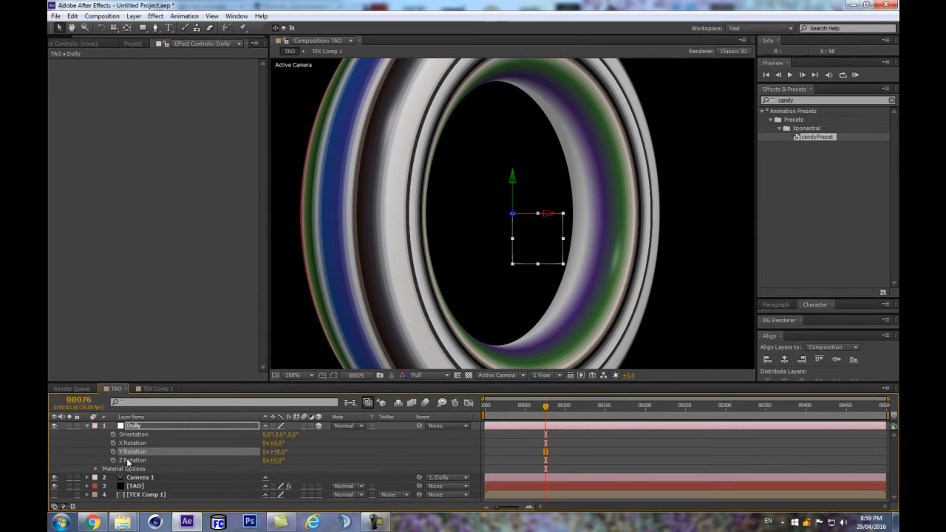
Step: Set Tao's Sides to 196 on the TAO layer for smoother stripes around the ring
click(137, 486)
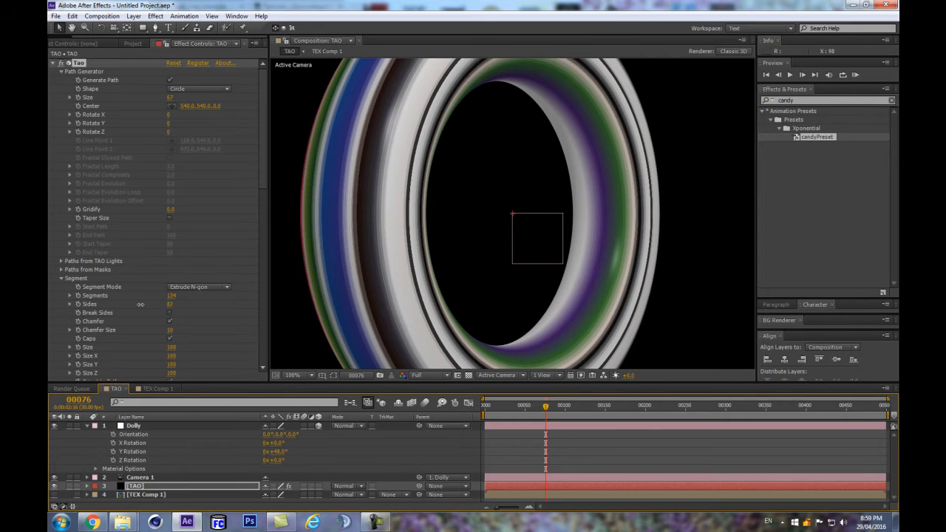
drag(105, 305, 91, 304)
drag(168, 303, 49, 297)
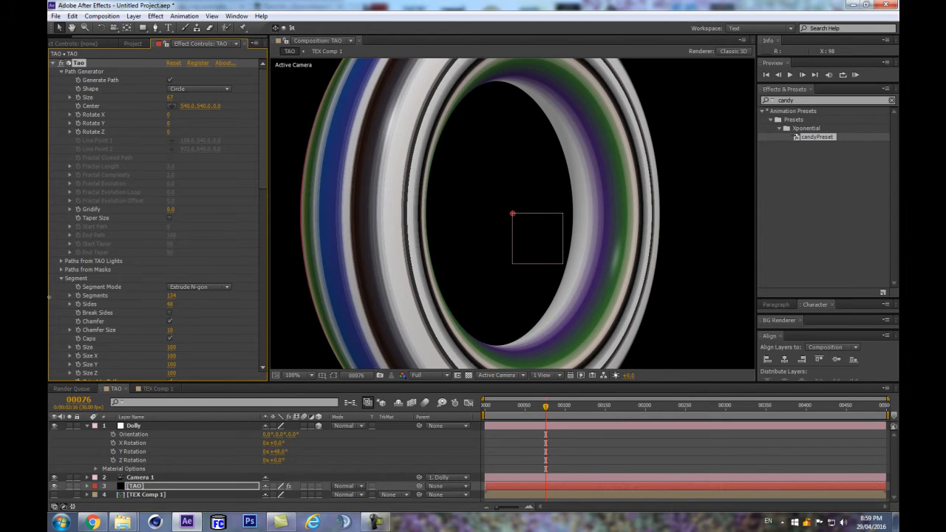
drag(170, 306, 836, 213)
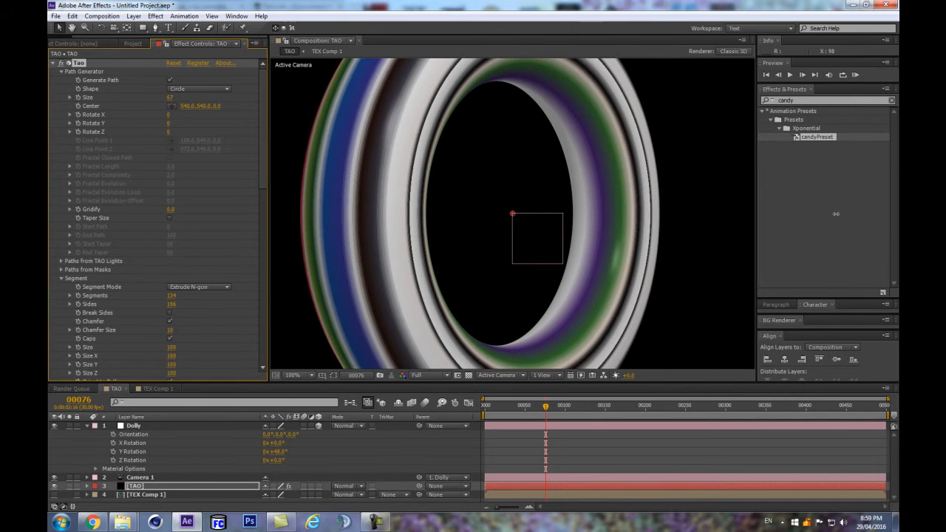
key(comma)
key(comma)
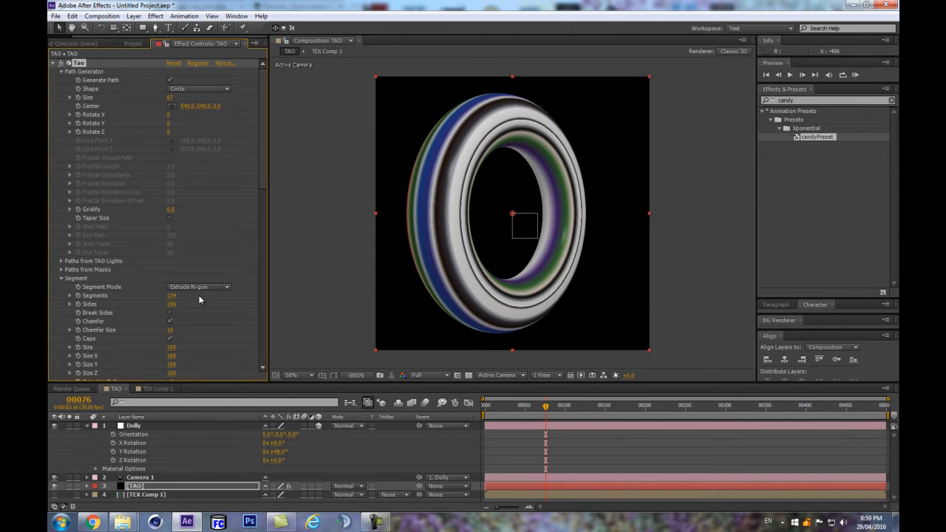
Step: Twist the stripes one full turn around the ring by setting Tao's Twist Z to 360
scroll(147, 310, down, 4)
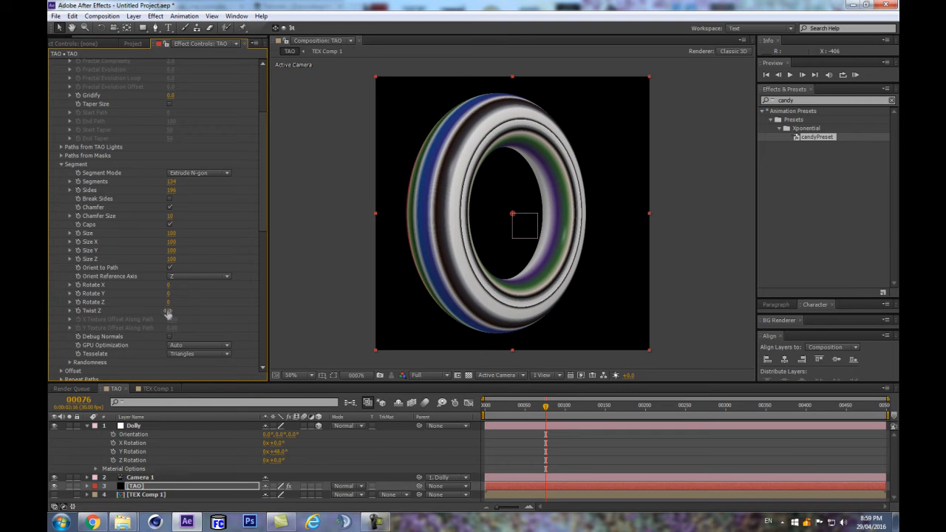
drag(169, 311, 267, 302)
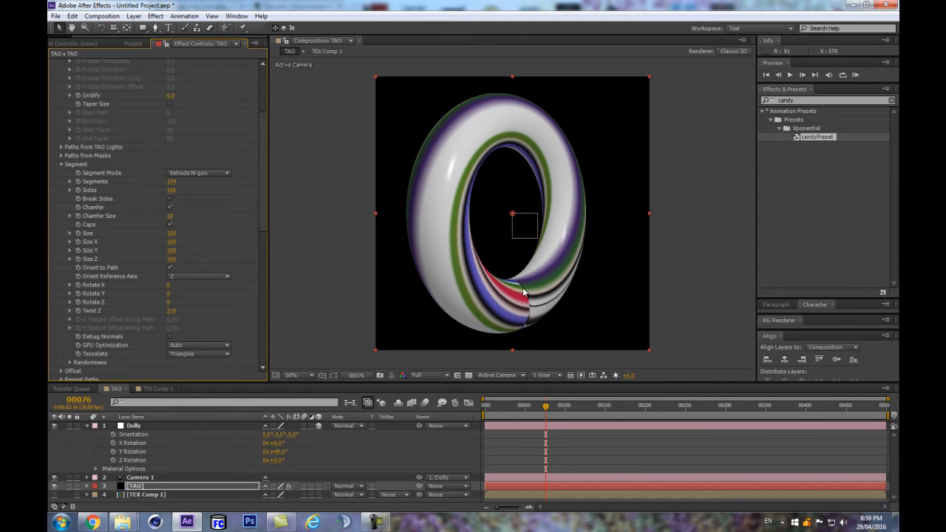
click(172, 311)
key(Return)
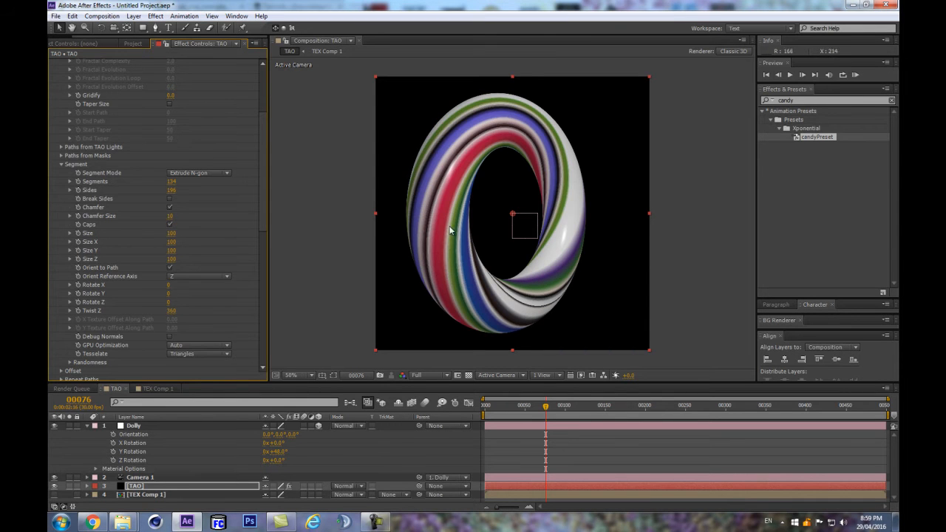
Step: Turn the Dolly null's Y Rotation to 1x+33° and try a double twist with Twist Z at 360*2
drag(280, 449, 466, 454)
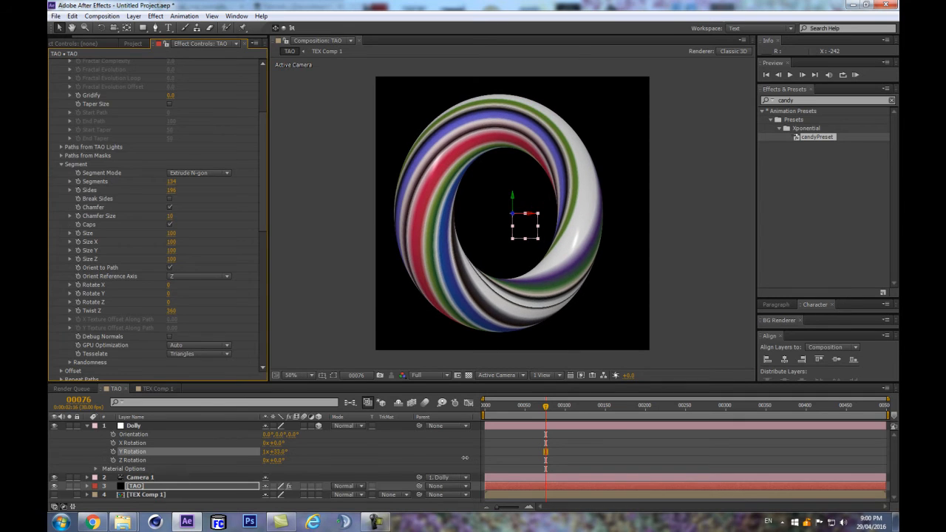
click(140, 486)
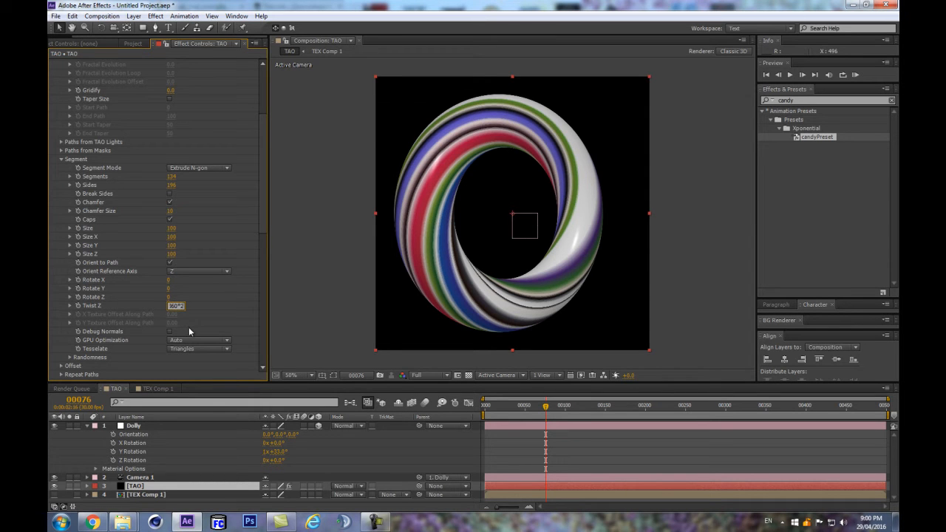
key(Return)
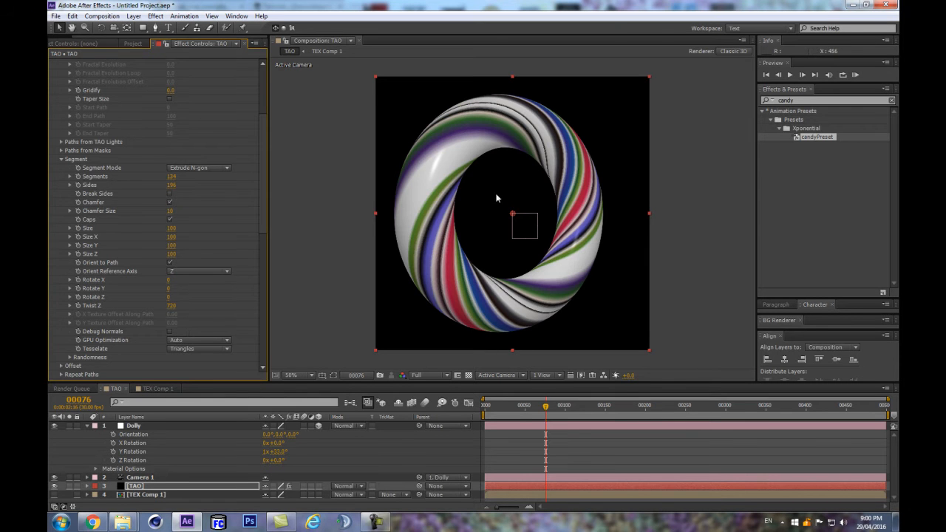
Step: Try a much denser twist with Twist Z at 3600, and return Twist Z to 360
drag(171, 305, 681, 242)
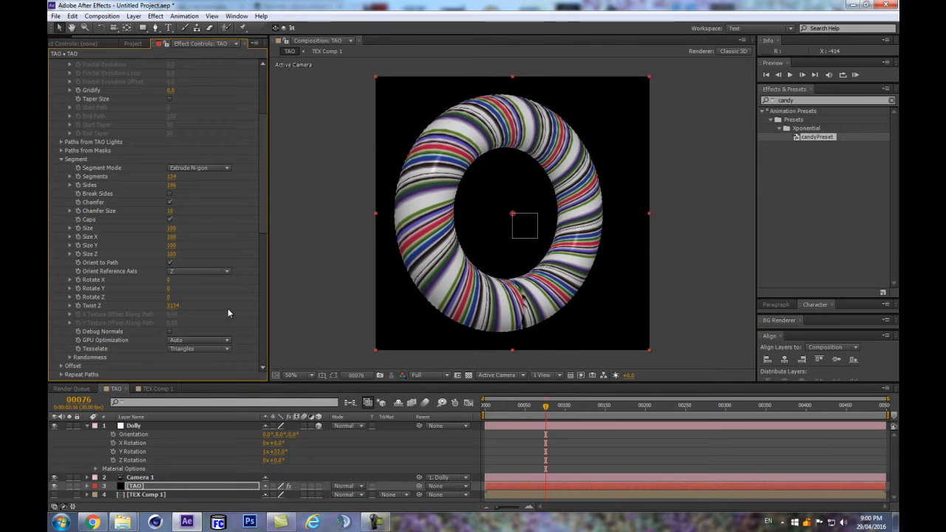
click(173, 305)
text(360)
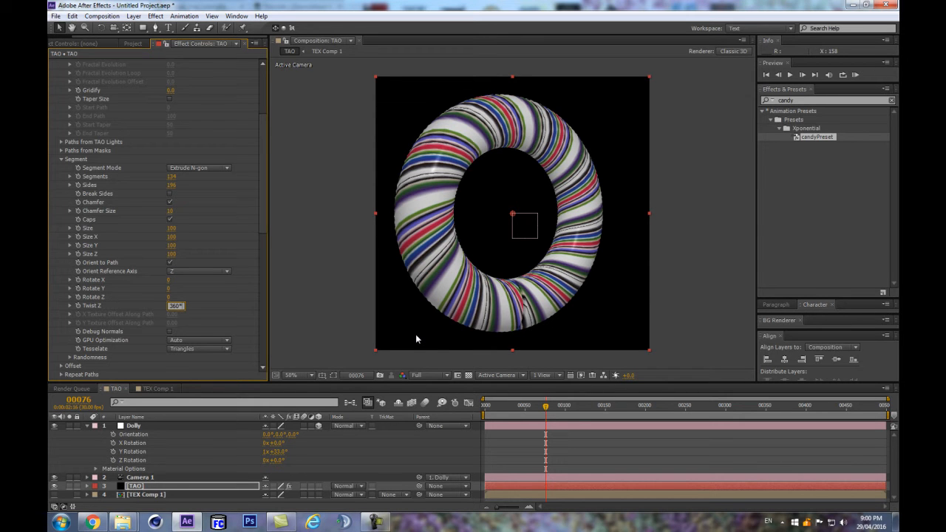
text(0)
key(Return)
click(174, 306)
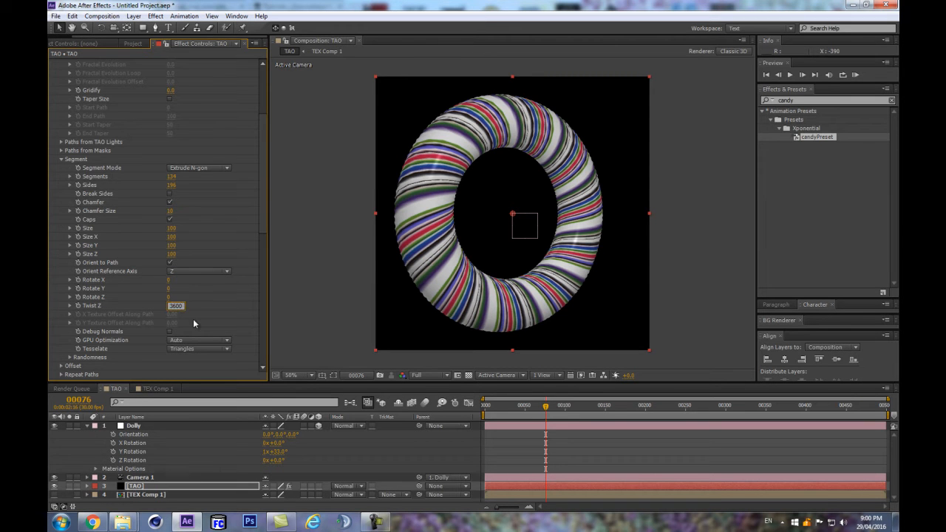
text(360)
key(Return)
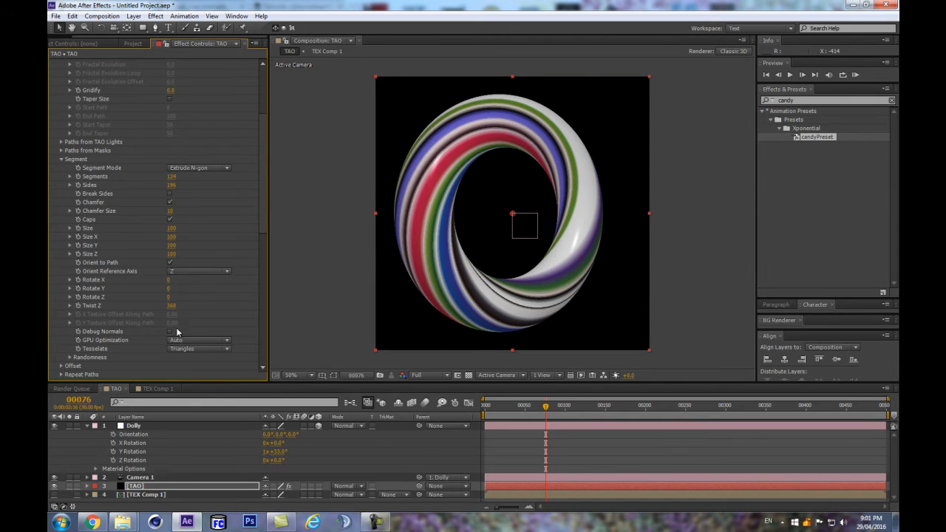
click(88, 524)
click(187, 521)
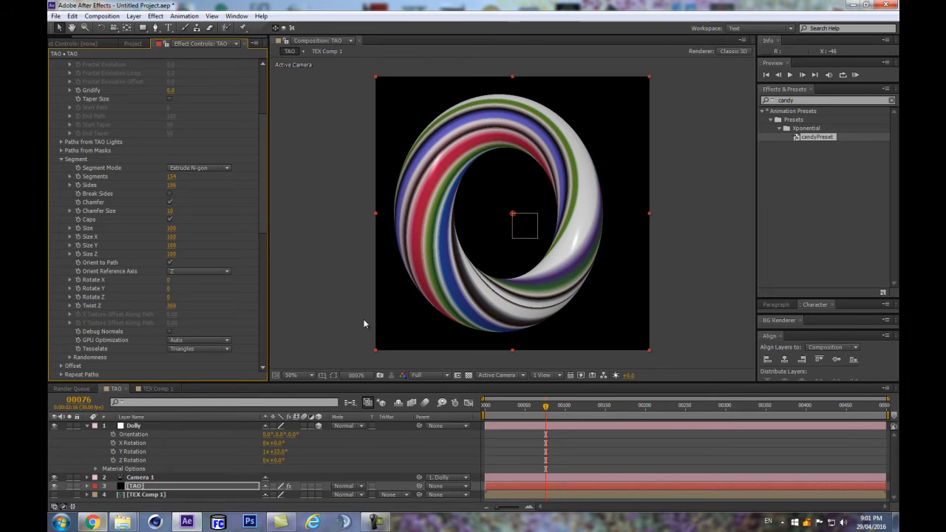
scroll(488, 251, up, 2)
scroll(260, 217, down, 3)
scroll(377, 268, up, 2)
scroll(381, 274, down, 2)
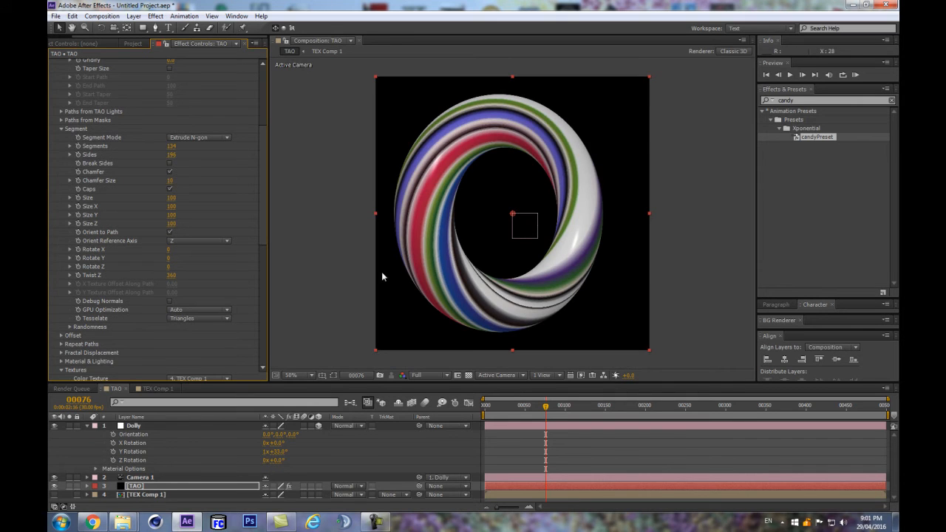
Step: Turn the Dolly null's Y Rotation to about 230° to see the ring from behind
click(265, 452)
drag(281, 458, 362, 434)
click(220, 486)
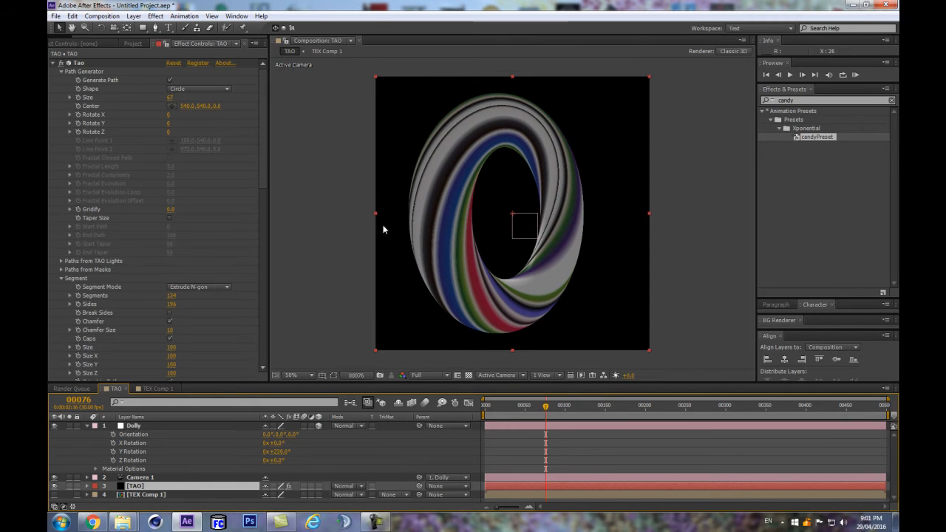
Step: Collapse Tao's Textures and Rendering settings and set the Fractal Displacement Amplitude to 63 to deform the ring
drag(260, 146, 260, 187)
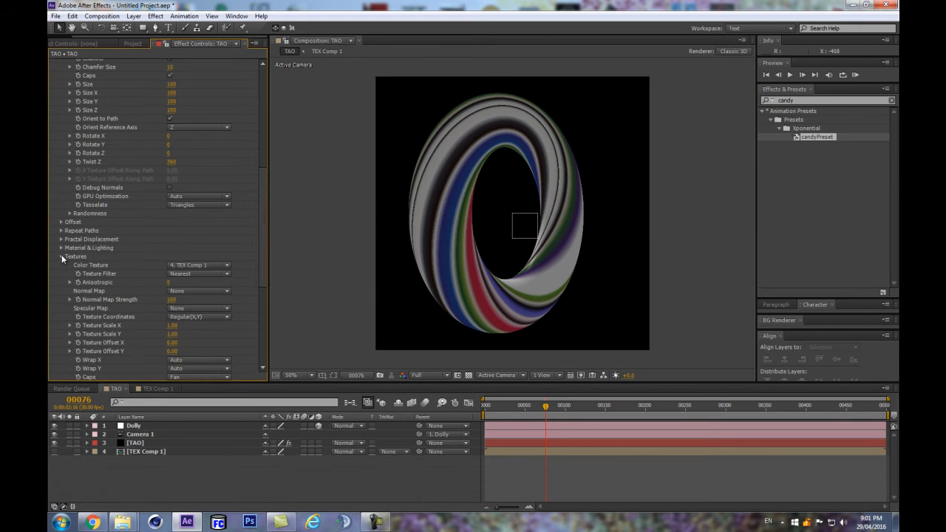
click(61, 255)
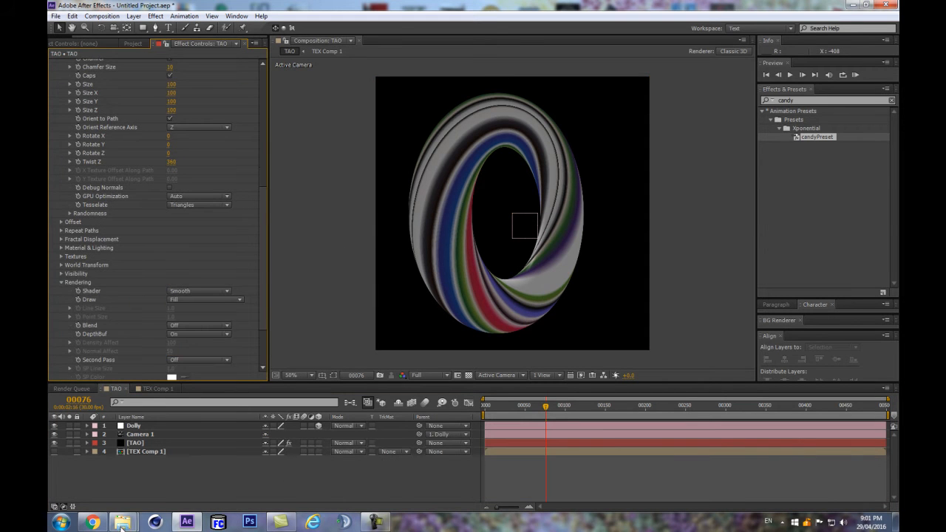
scroll(63, 283, up, 3)
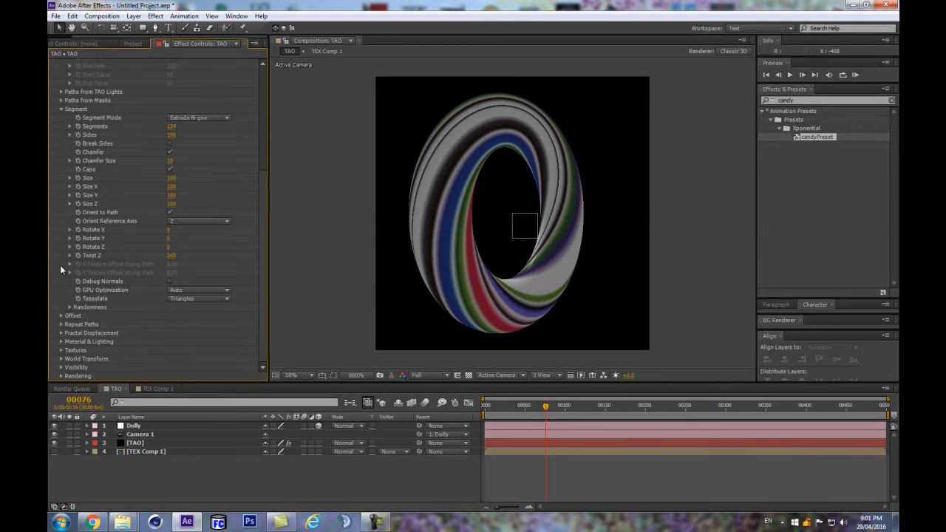
click(62, 333)
scroll(58, 295, down, 3)
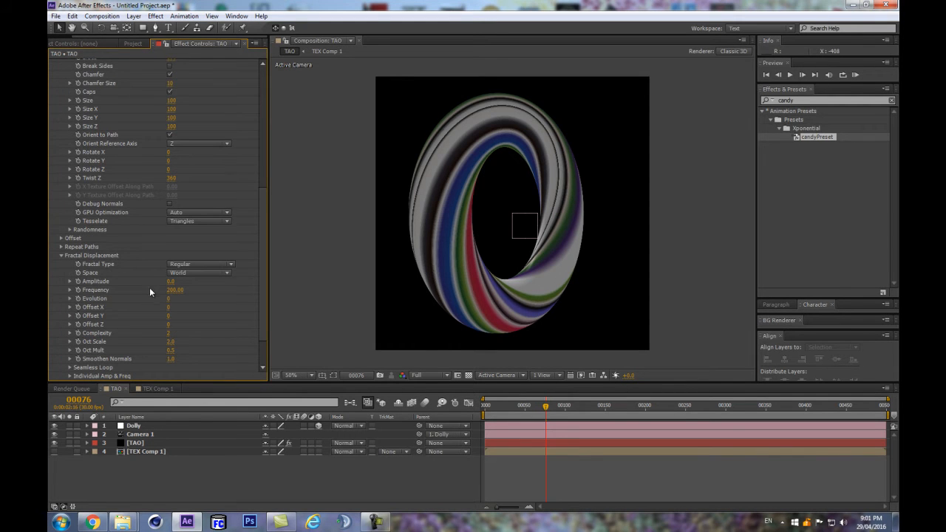
drag(169, 281, 195, 272)
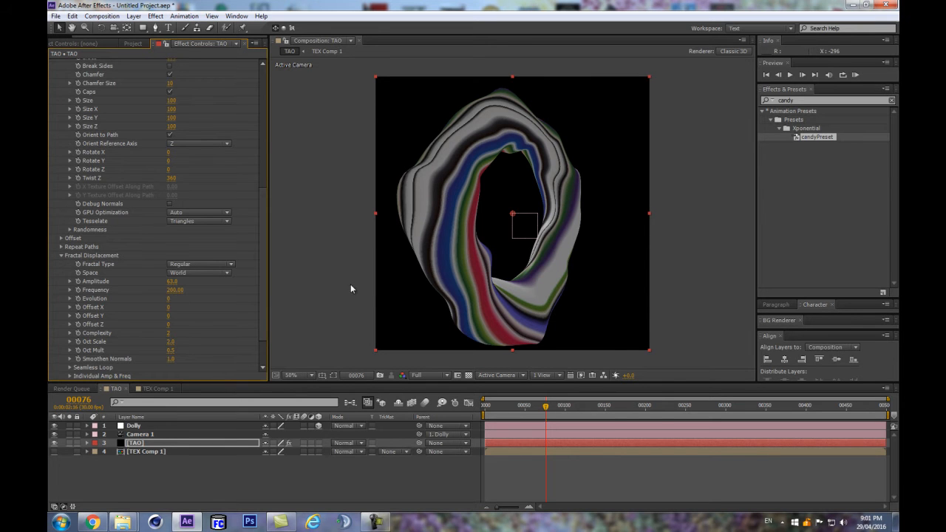
Step: Set the Dolly null's Y Rotation to 206°
click(184, 427)
key(r)
drag(273, 452, 264, 451)
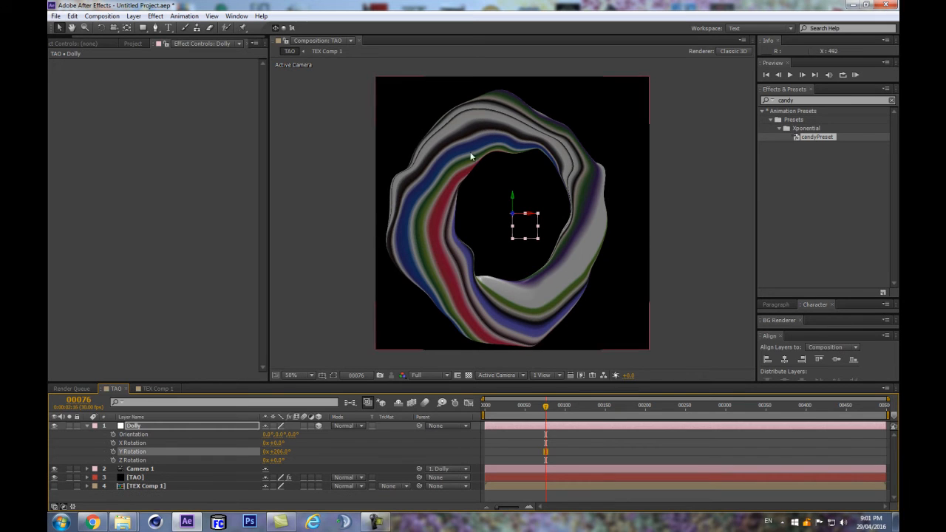
Step: Set Oct Scale to 0.8 in the TAO layer's Fractal Displacement settings to soften the bumps
click(151, 478)
click(260, 310)
click(170, 299)
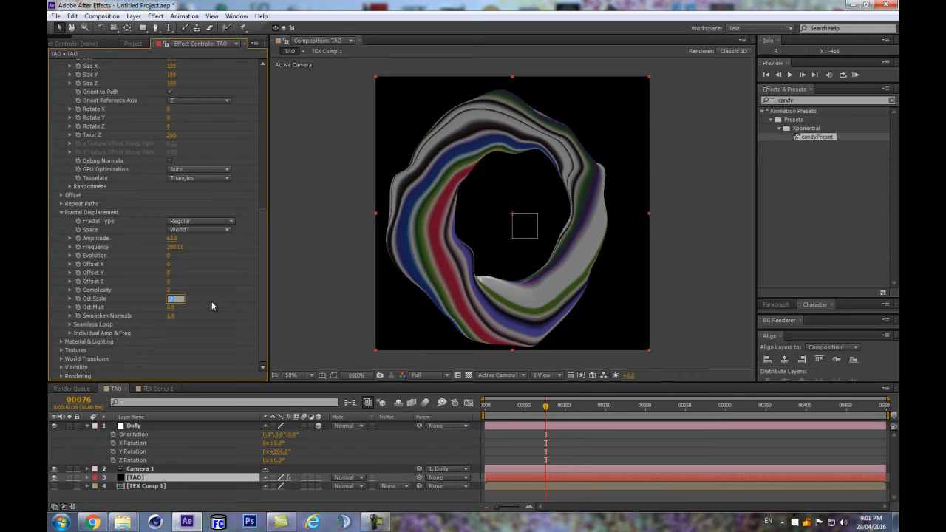
text(0.8)
key(Return)
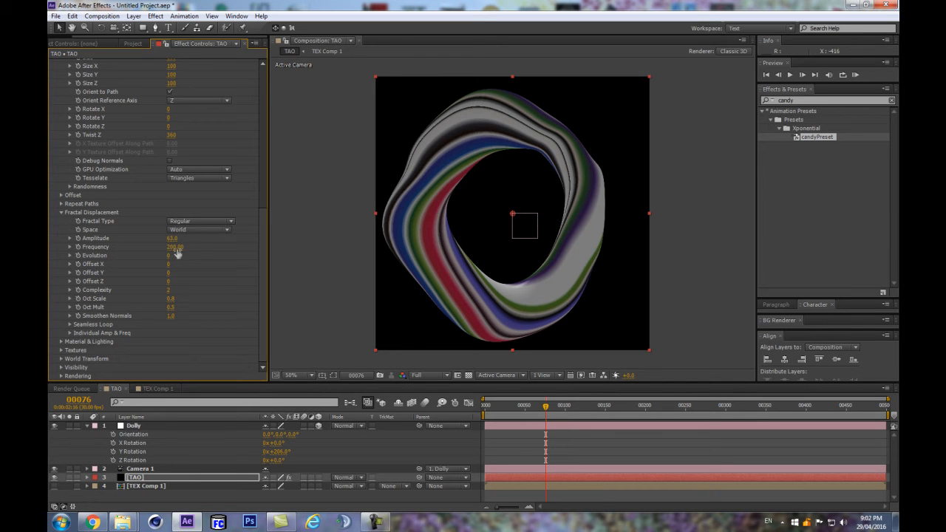
Step: Set Oct Mult to 0.3 and Frequency to 131 in Tao's Fractal Displacement, and check the ring at another frame
click(172, 307)
key(Return)
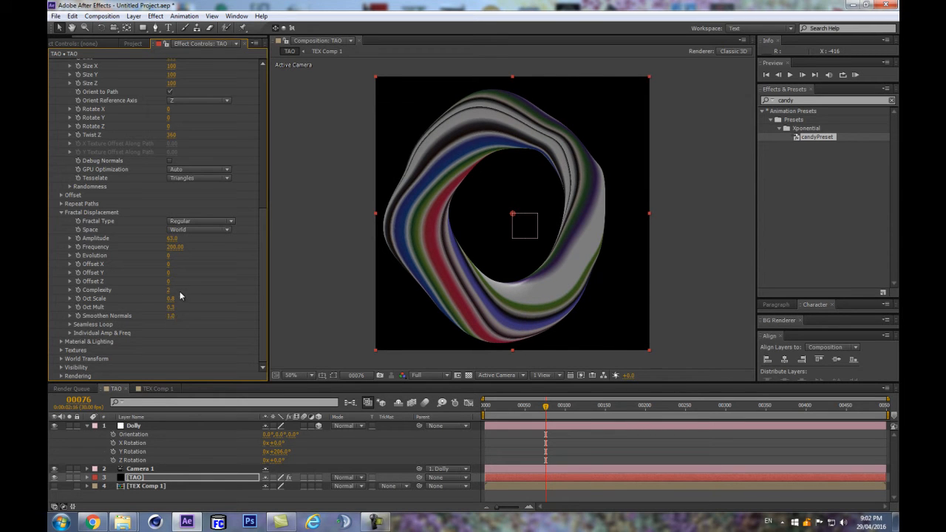
drag(178, 248, 154, 255)
drag(546, 418, 522, 419)
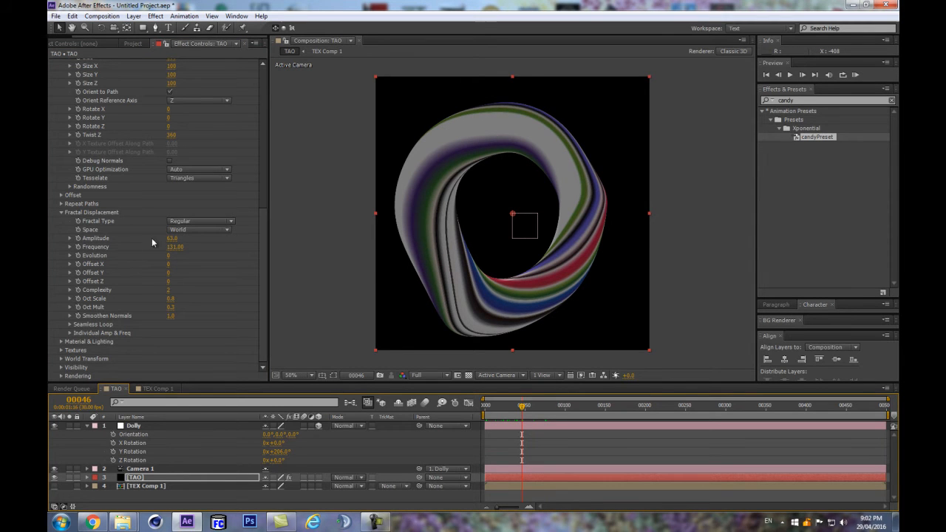
Step: Adjust Tao's Fractal Displacement to Amplitude 37, Frequency 184 and Oct Scale 2.1, and scrub back to frame 0
mouse_move(170, 241)
mouse_down()
mouse_move(186, 238)
mouse_move(148, 247)
mouse_move(187, 247)
mouse_up()
drag(170, 298, 177, 298)
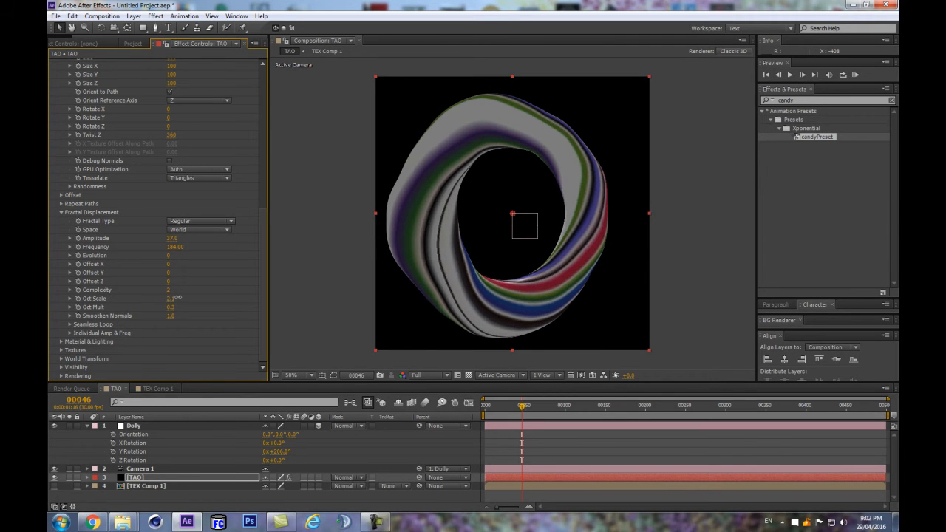
scroll(486, 279, up, 1)
scroll(486, 270, down, 1)
drag(523, 412, 475, 421)
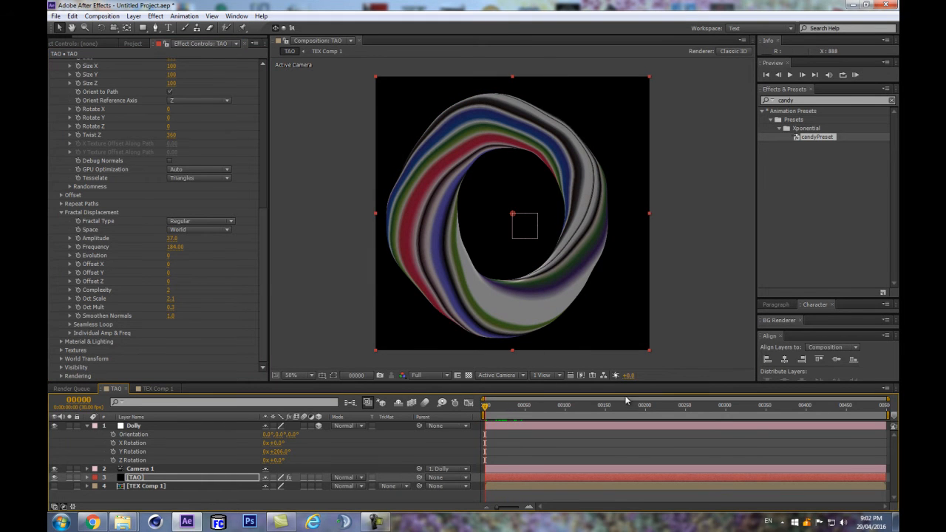
Step: Set the work area from frame 0 to frame 90 and mark its start and end with composition markers 1 and 3
click(78, 399)
text(89)
key(Return)
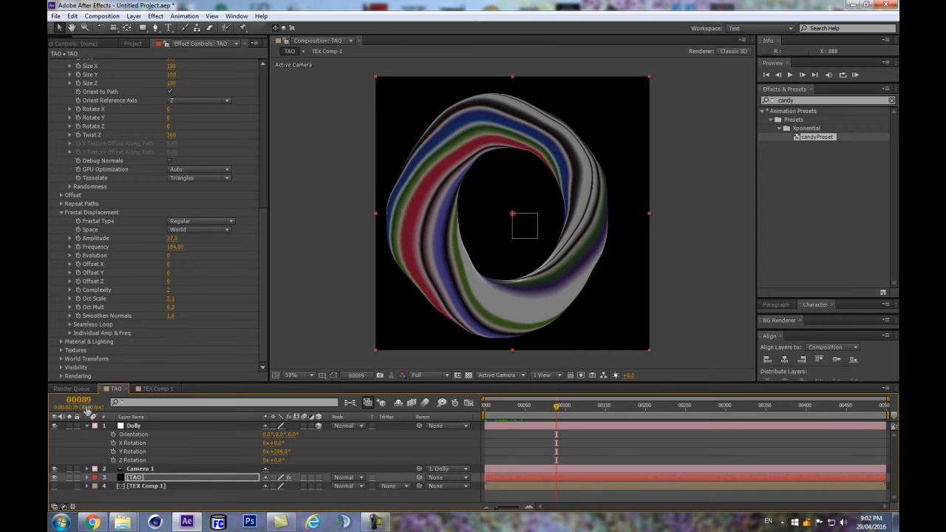
key(n)
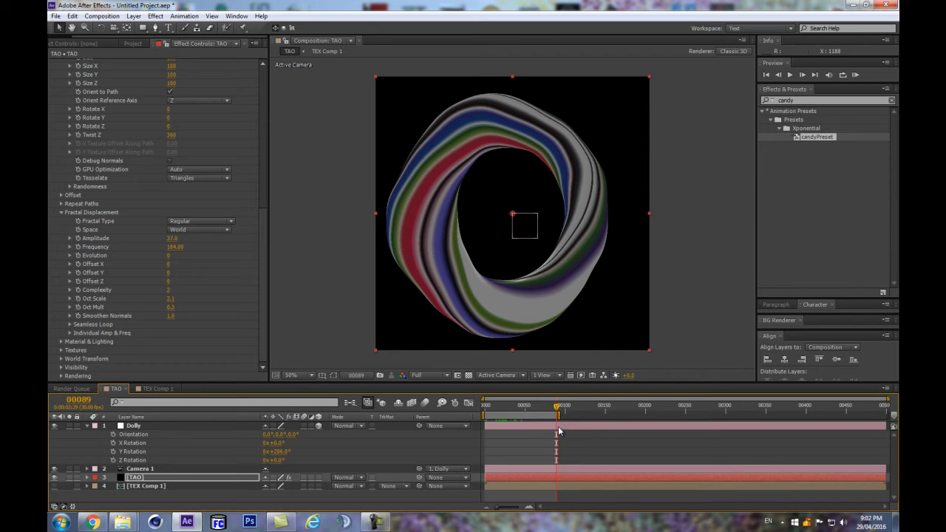
key(Page_Down)
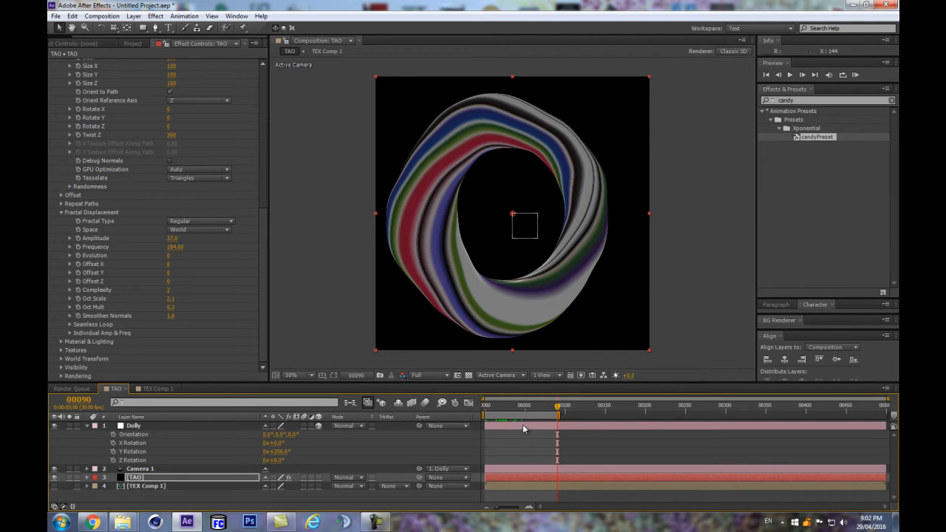
key(n)
key(Home)
key(b)
key(3)
drag(529, 410, 485, 408)
Step: Keyframe the TAO layer's Fractal Displacement Evolution at 0 on frame 0 and 940 on frame 90
drag(172, 255, 357, 205)
key(ctrl+z)
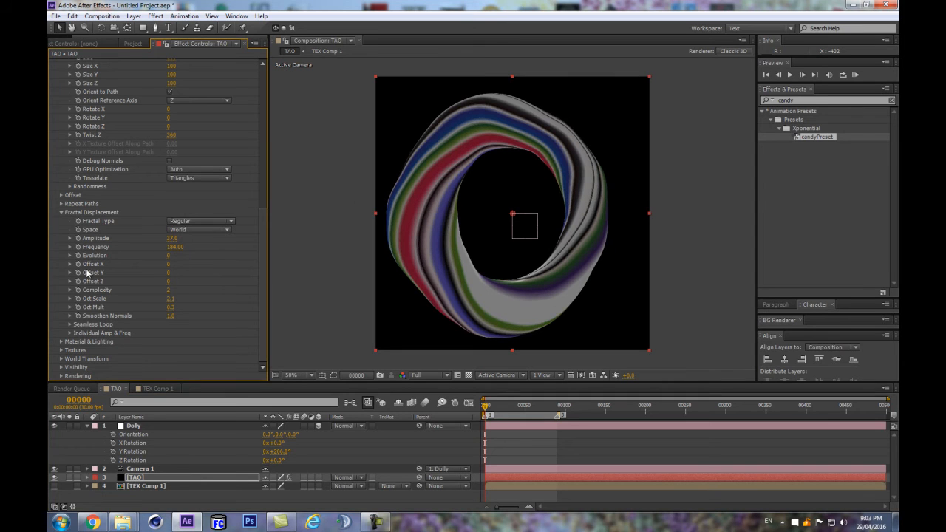
mouse_move(572, 382)
mouse_down()
mouse_move(573, 348)
mouse_move(573, 368)
mouse_up()
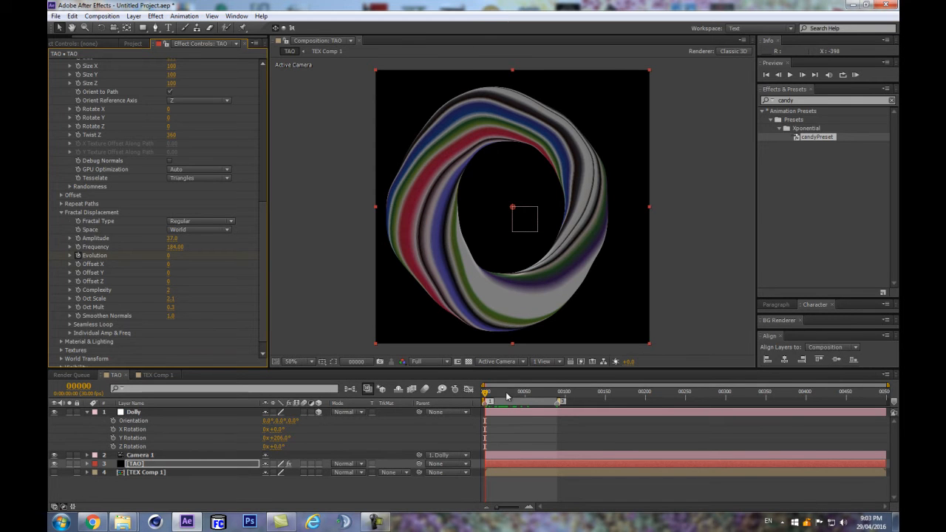
key(u)
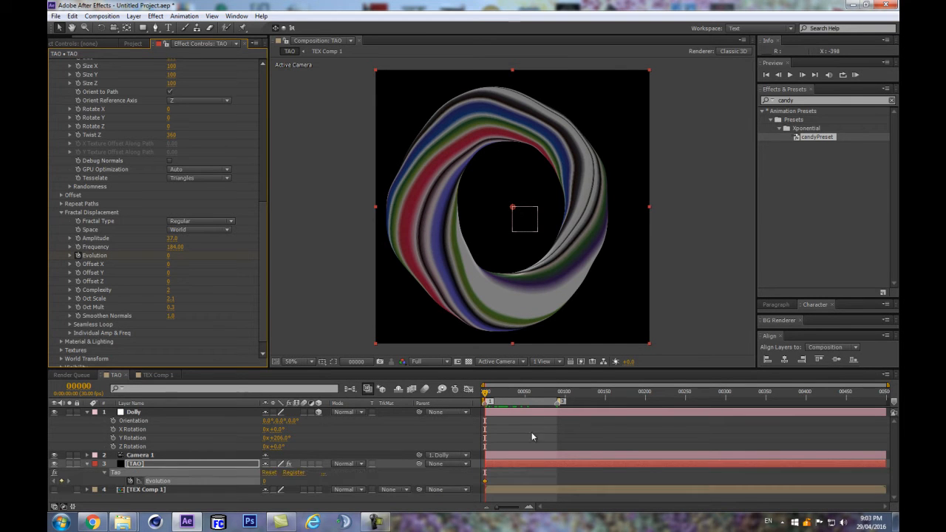
drag(541, 398, 558, 395)
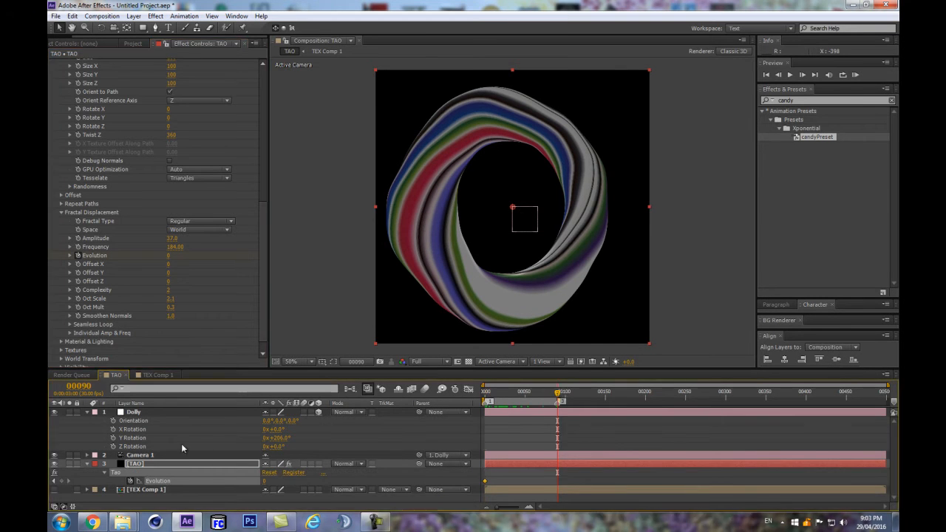
drag(264, 486, 686, 422)
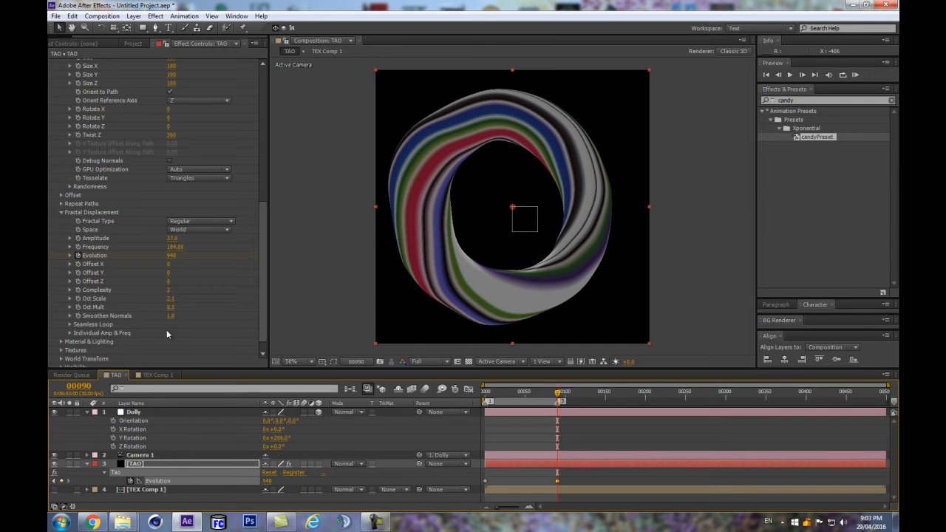
Step: Set frame 90 as the end frame of the Fractal Displacement Seamless Loop with the Loop Setup Helper
click(69, 325)
scroll(84, 321, down, 2)
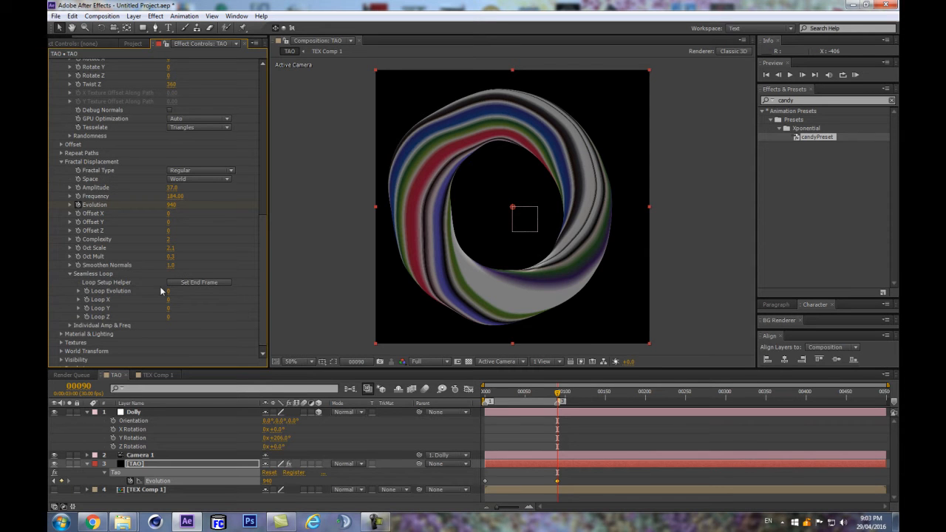
click(199, 282)
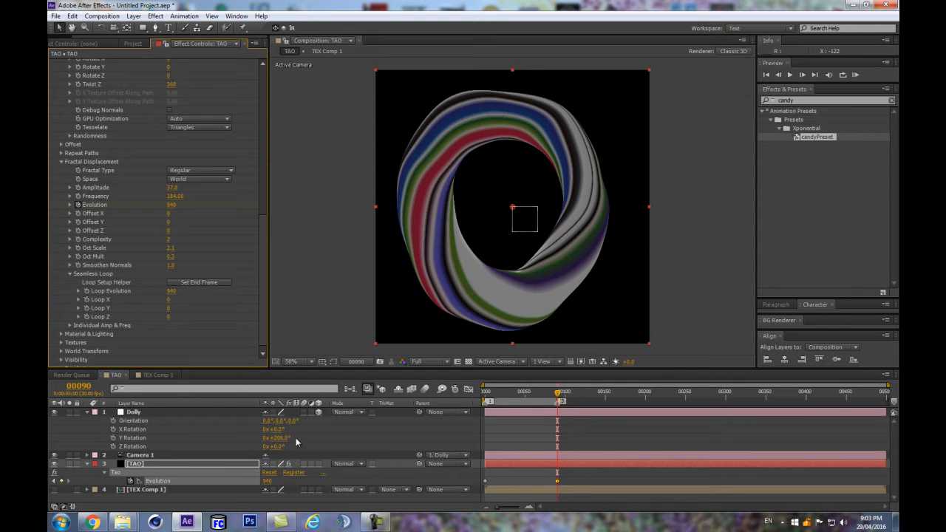
Step: Preview the looping displacement and compare the ring at the start and end of the work area
key(Home)
key(k)
drag(558, 391, 482, 419)
key(space)
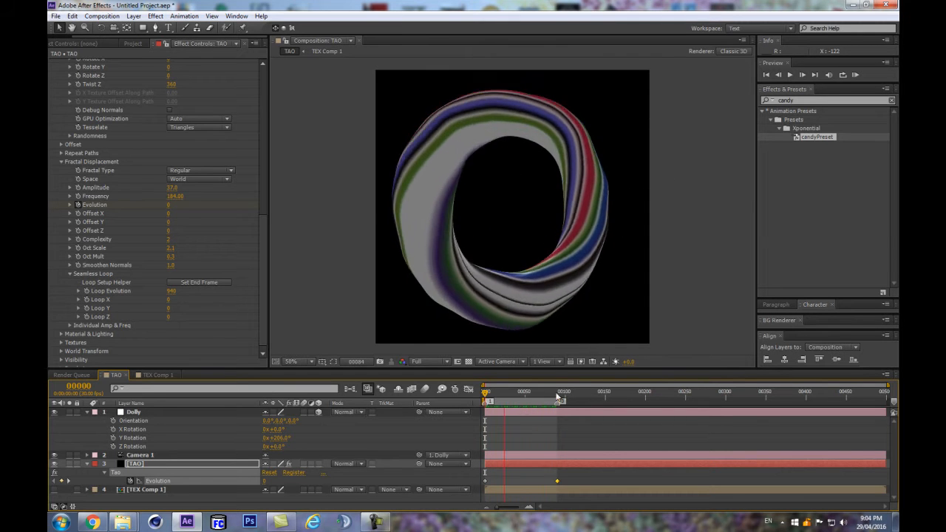
drag(539, 392, 478, 398)
scroll(177, 245, down, 1)
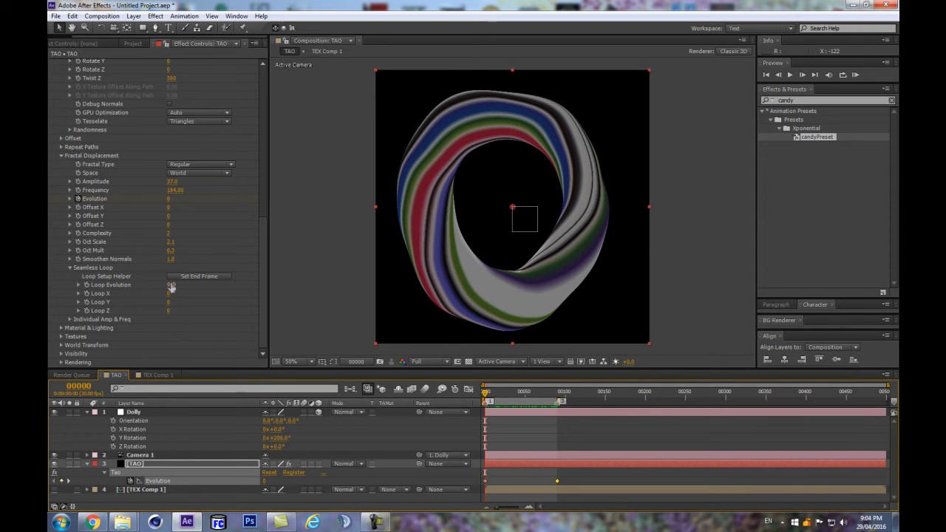
Step: Try a stronger Fractal Displacement at frame 90 with Amplitude 61 and Frequency 251, preview it, and undo the changes
click(557, 394)
drag(172, 182, 212, 186)
click(384, 425)
key(KP_0)
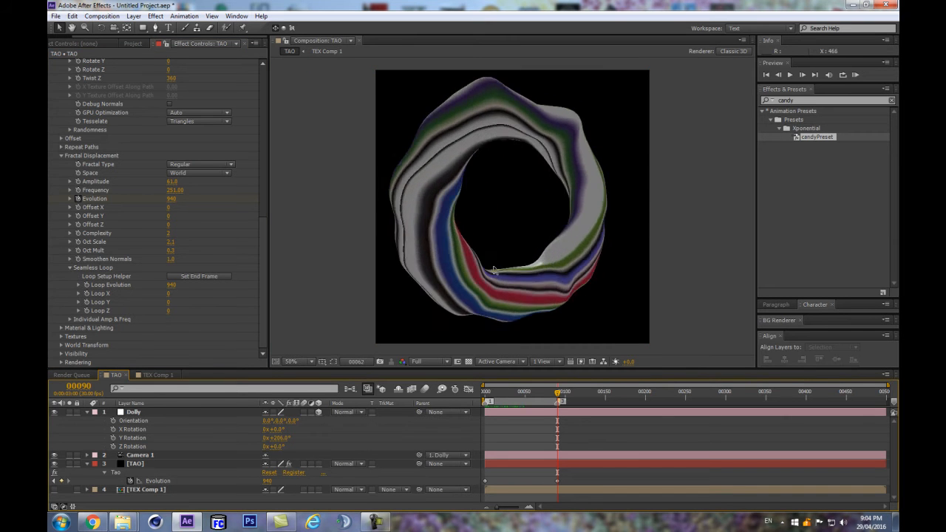
click(533, 256)
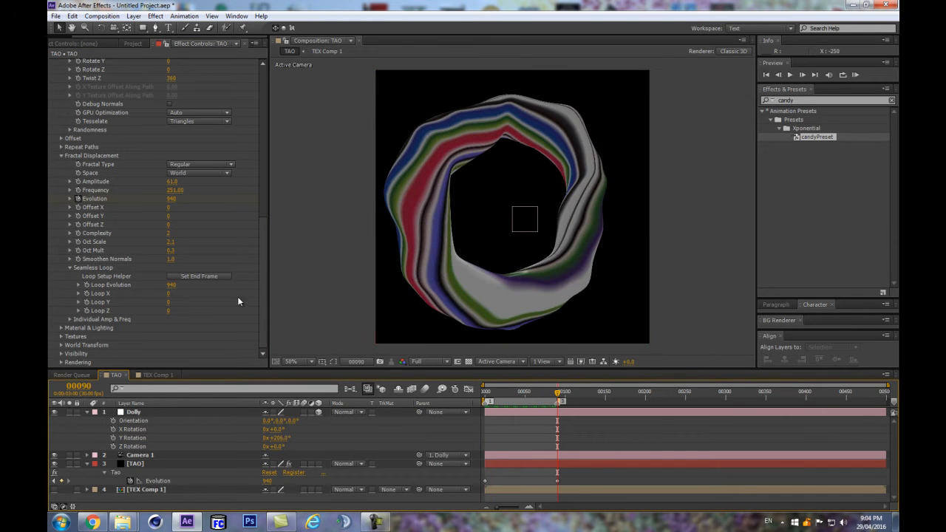
key(ctrl+z)
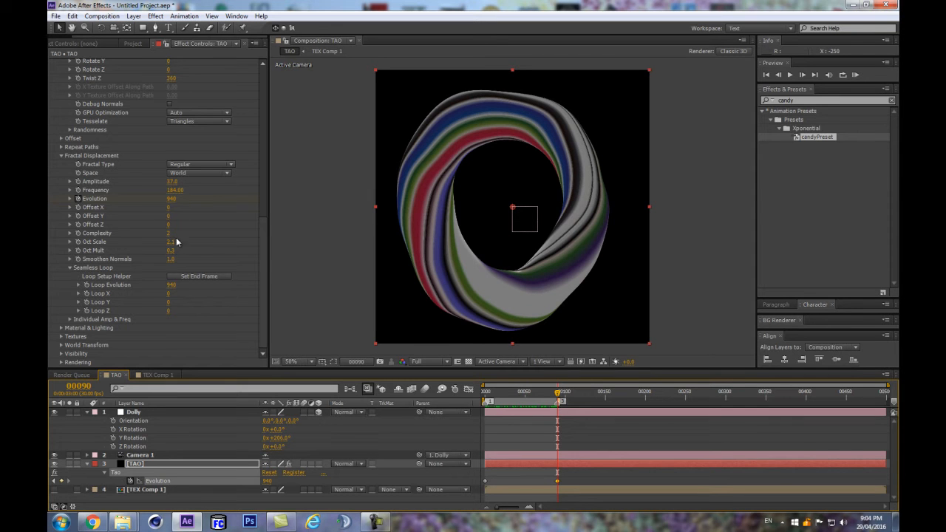
Step: Set the Evolution keyframe at frame 90 to 2130 and set the seamless loop's end frame again
drag(172, 202, 279, 174)
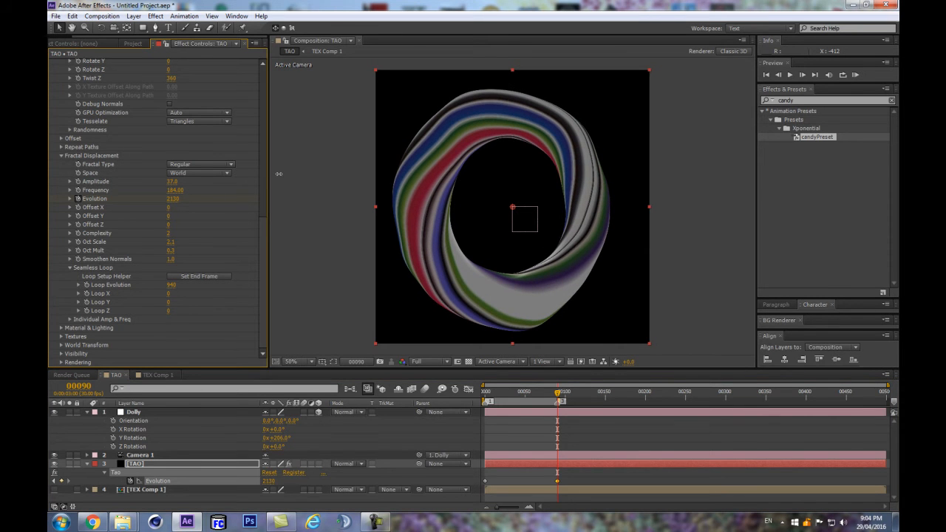
click(218, 274)
click(199, 464)
Step: Preview the faster displacement loop and collapse the TAO layer's keyframed properties
key(space)
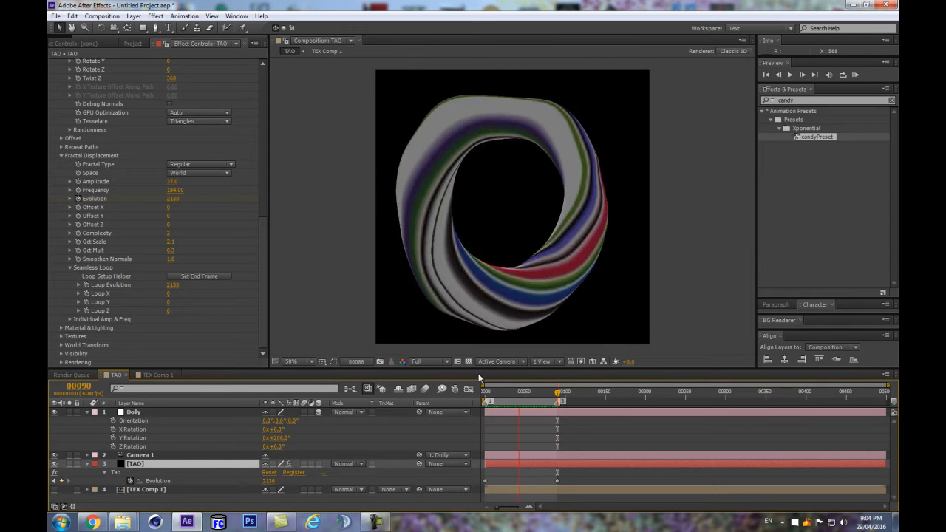
key(space)
key(space)
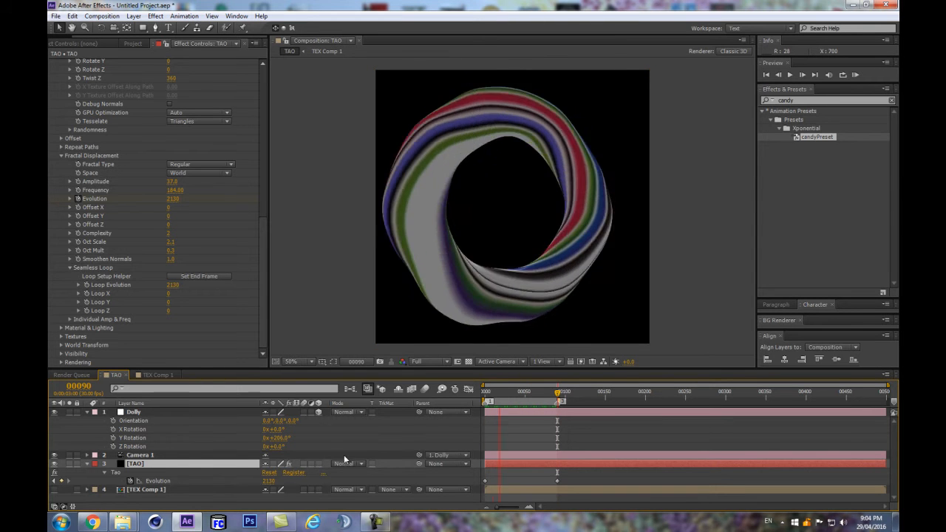
key(space)
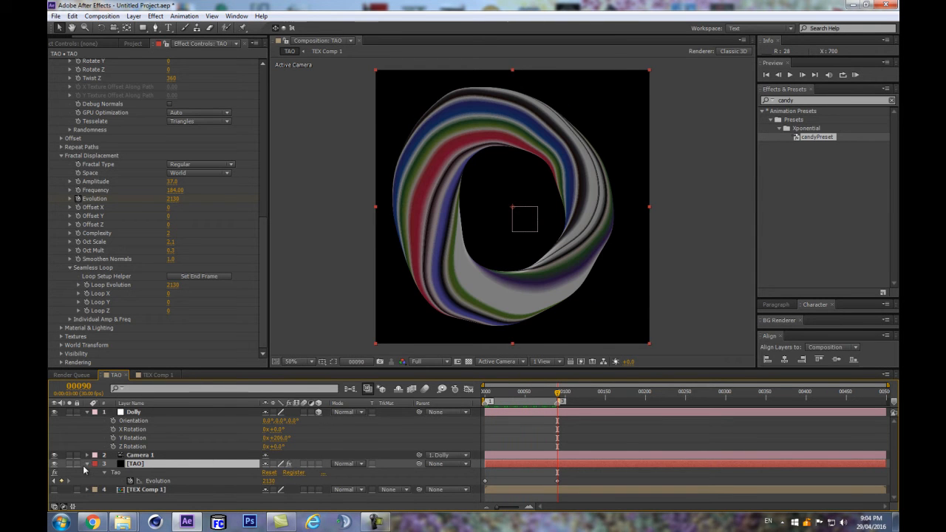
click(88, 464)
click(119, 486)
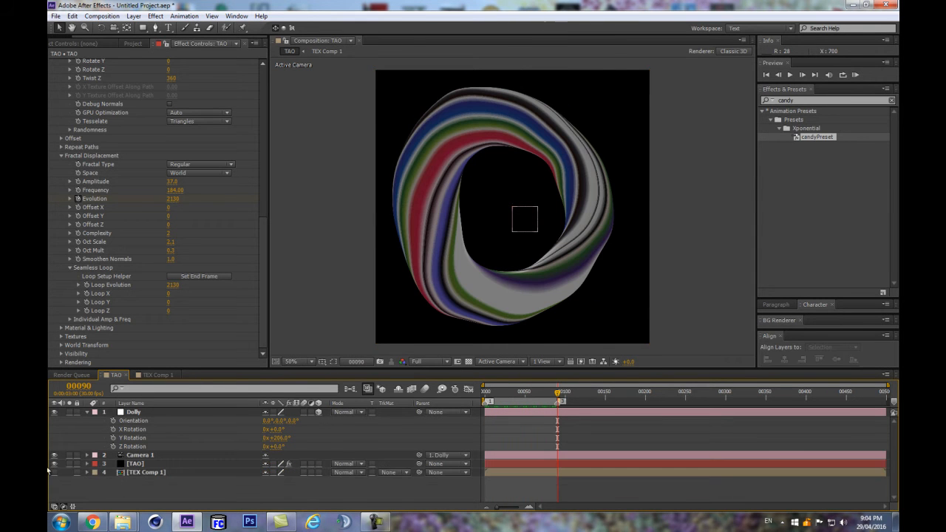
Step: Switch Camera 1 to the 24mm lens preset and track the camera in until the ring fills most of the frame
click(151, 456)
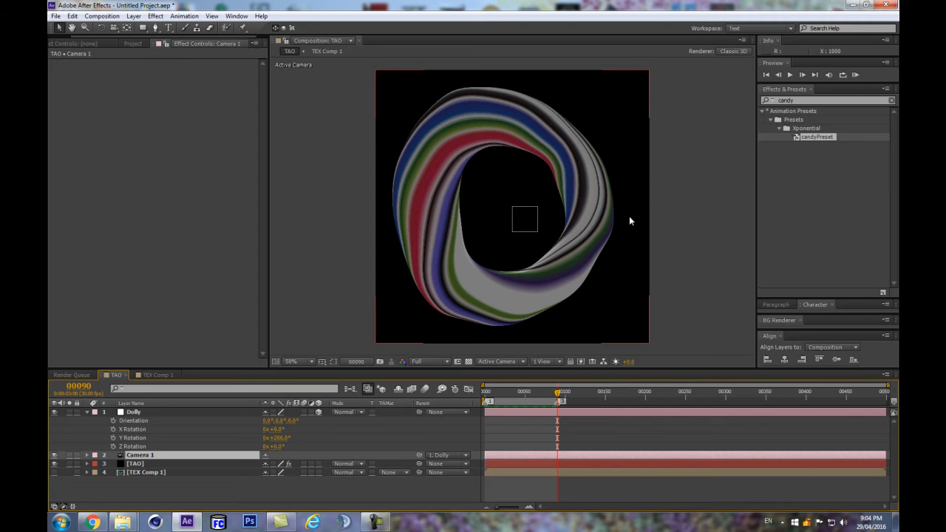
double_click(141, 453)
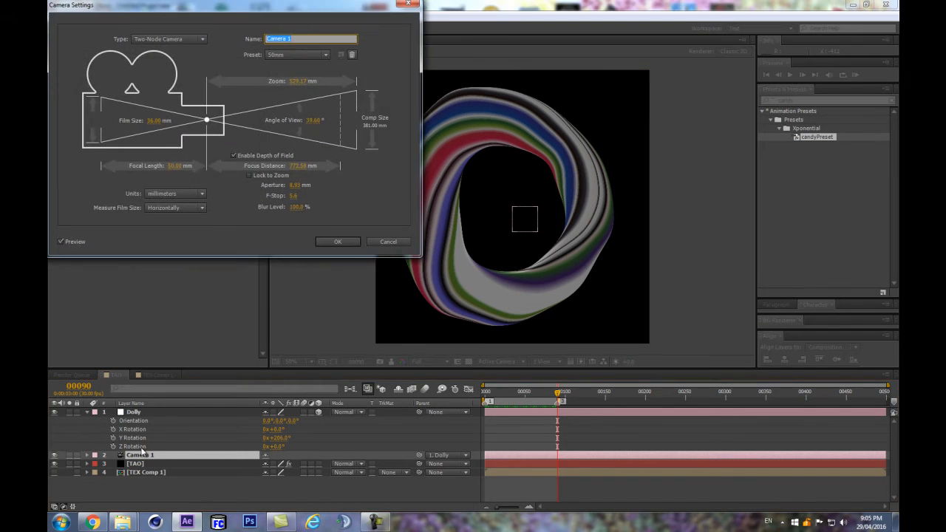
drag(201, 10, 214, 144)
click(314, 187)
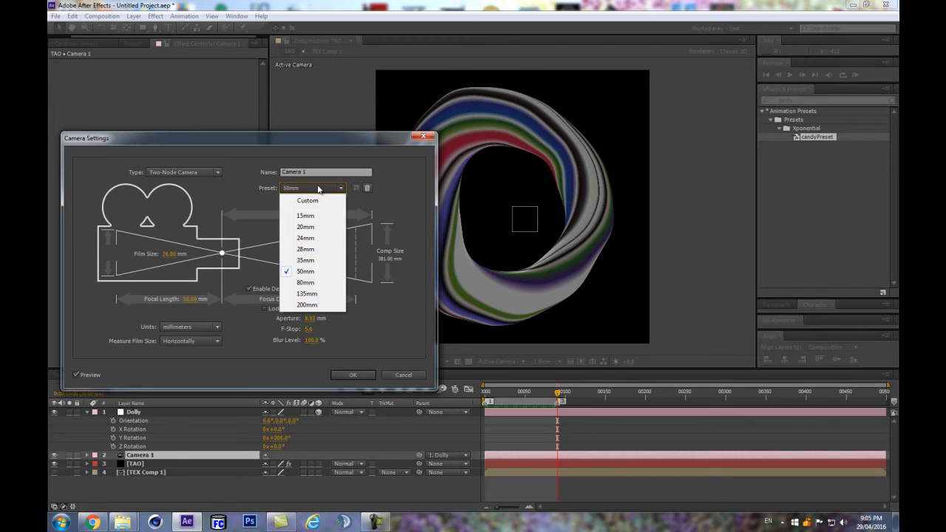
click(309, 240)
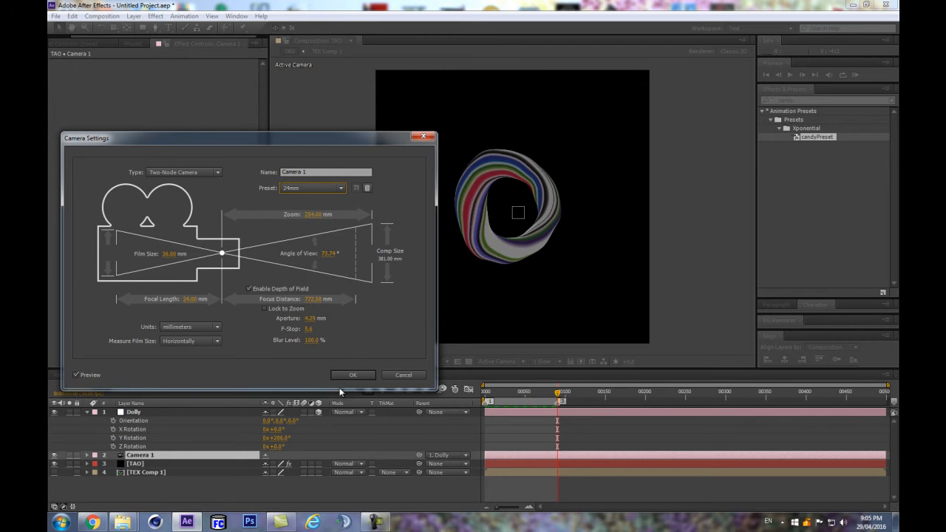
click(354, 373)
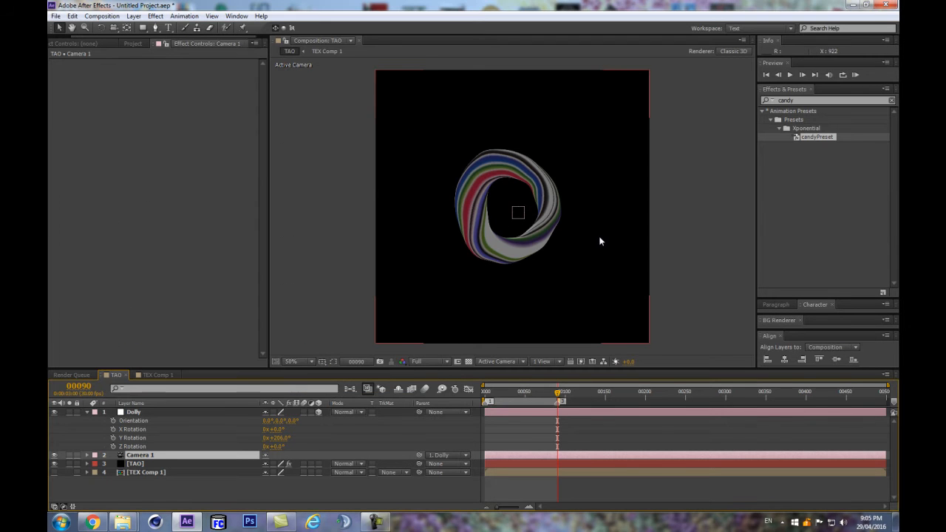
key(c)
drag(531, 215, 538, 184)
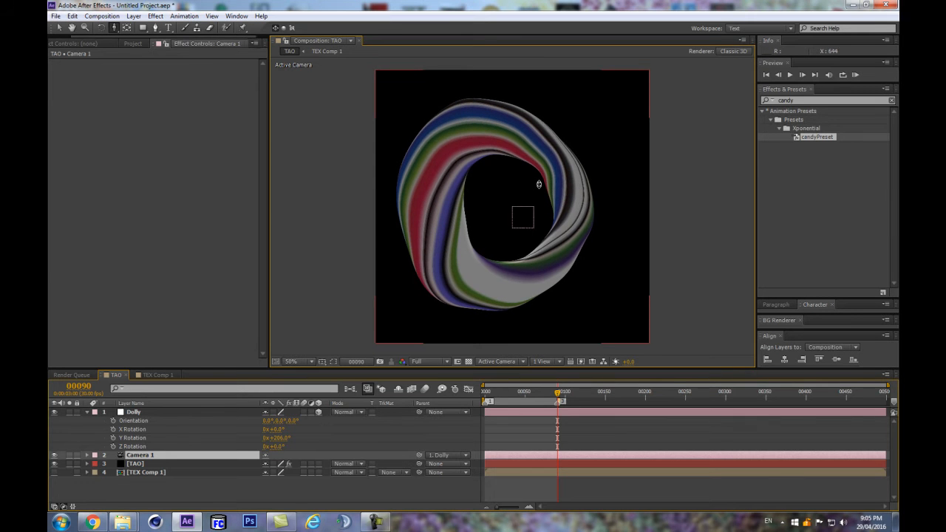
Step: Try a Dolly Y Rotation of 1x+46°, and undo the rotation, camera move and lens change
drag(288, 438, 331, 431)
drag(358, 427, 314, 430)
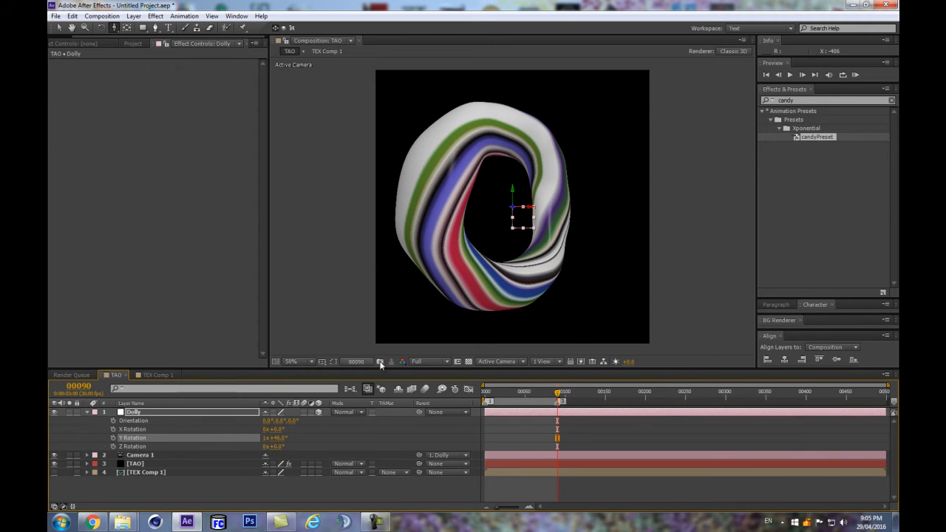
key(ctrl+z)
key(ctrl+z)
key(ctrl+z)
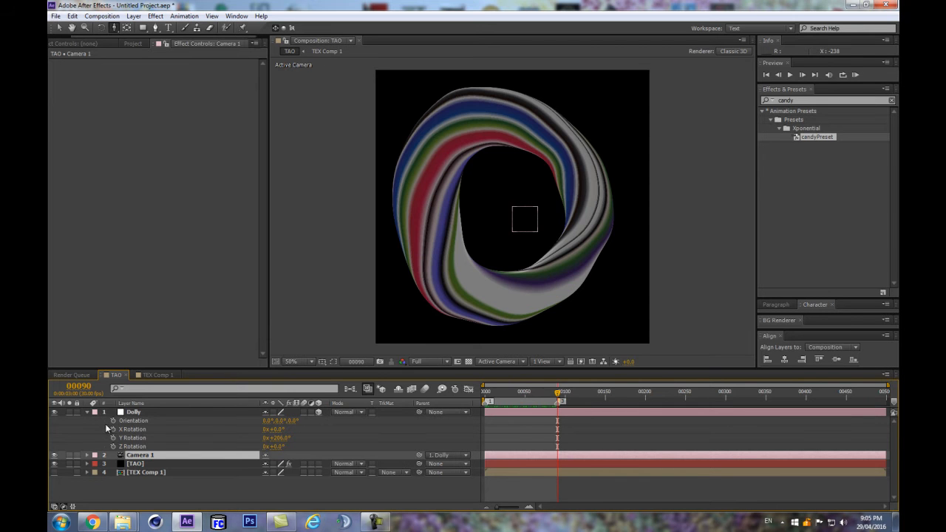
drag(434, 196, 437, 201)
key(F5)
key(F5)
Step: Apply the 35mm lens preset to Camera 1
double_click(223, 452)
click(334, 254)
text(56)
key(Return)
click(311, 188)
click(307, 260)
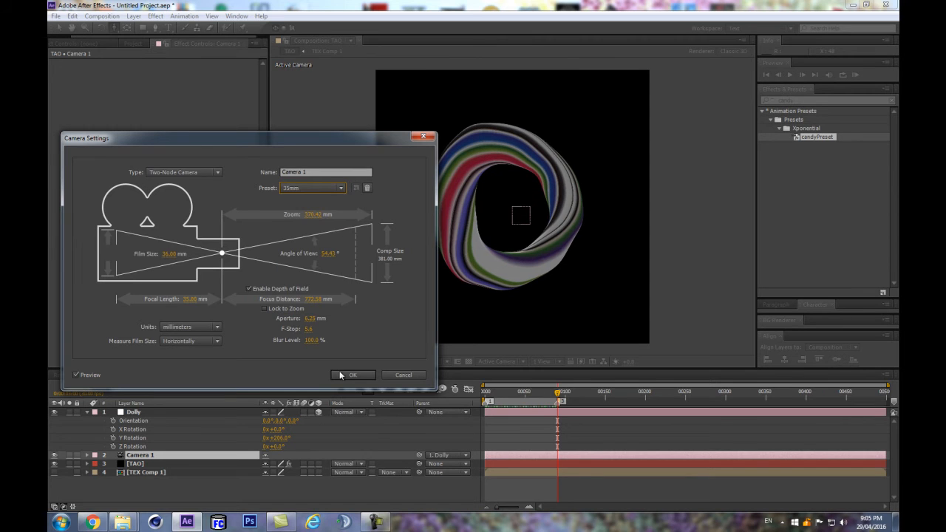
click(352, 375)
Step: Track Camera 1 in toward the ring until it fills most of the frame, and deselect the camera
key(c)
key(c)
key(c)
drag(504, 235, 504, 211)
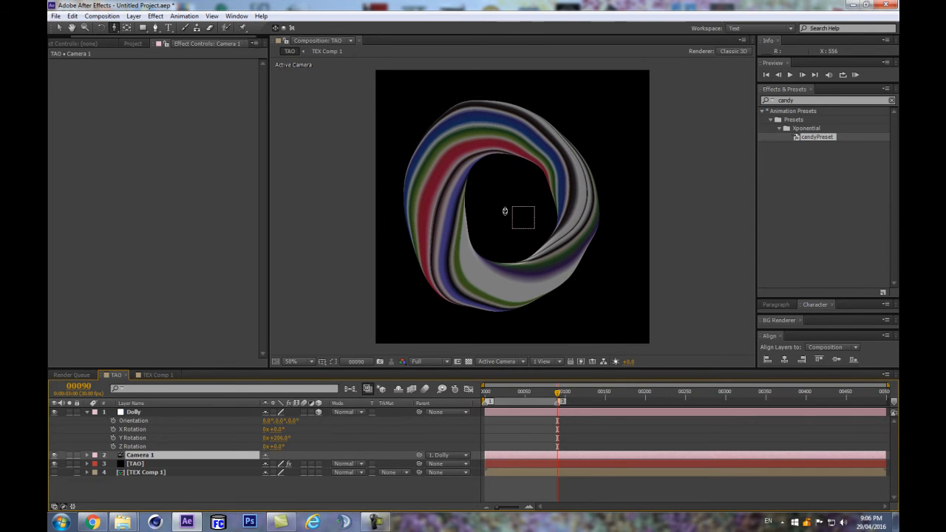
click(88, 409)
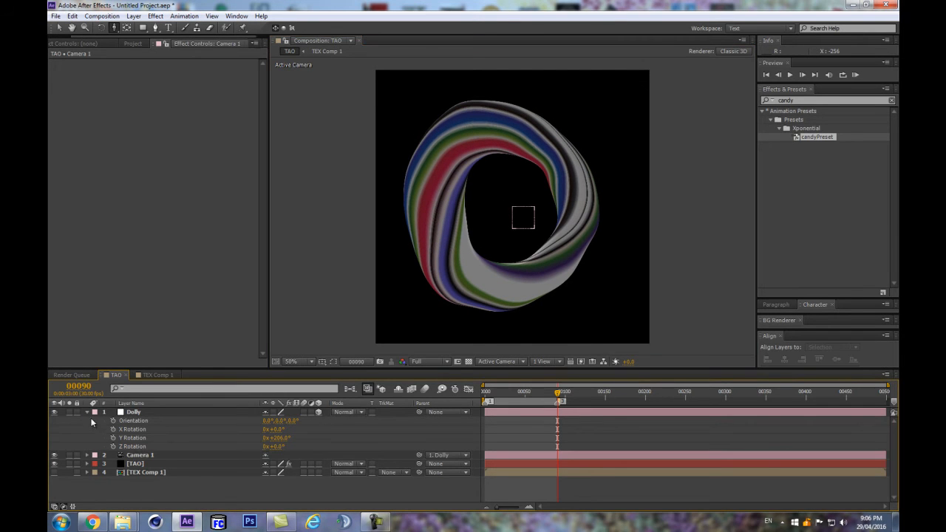
Step: Create a comp-sized black solid named BG and move it below all other layers in the TAO composition
click(87, 411)
key(ctrl+y)
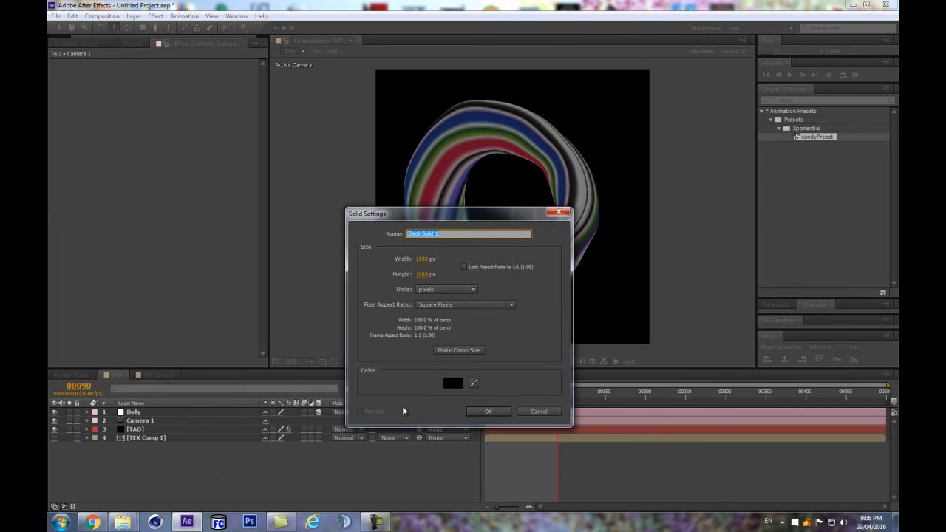
text(BG)
click(487, 411)
drag(215, 410, 183, 454)
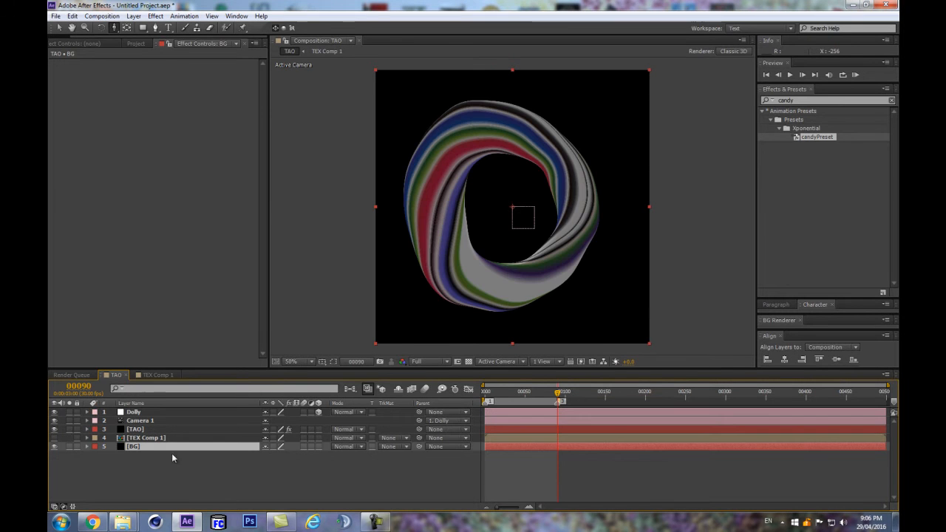
Step: Check the backdrop of the reference candy blob in the browser, and apply the Ramp effect to the BG layer
click(96, 524)
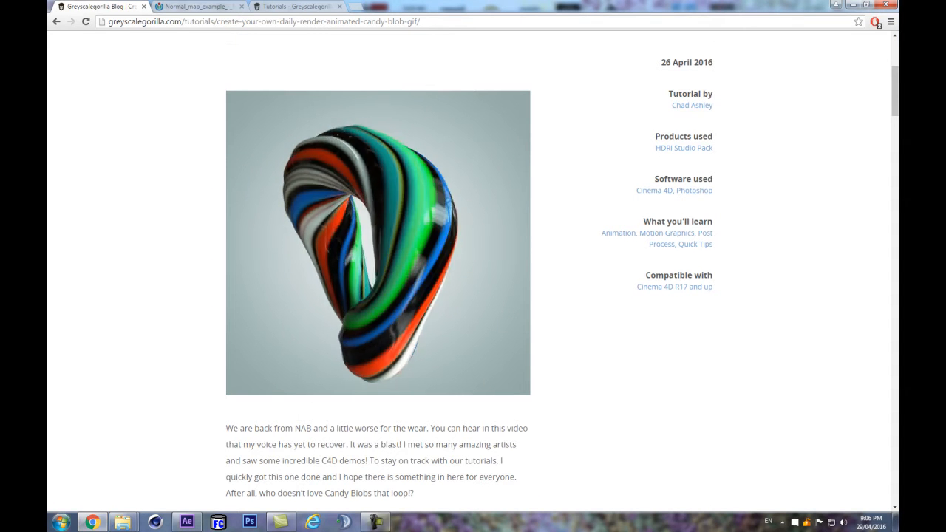
click(88, 523)
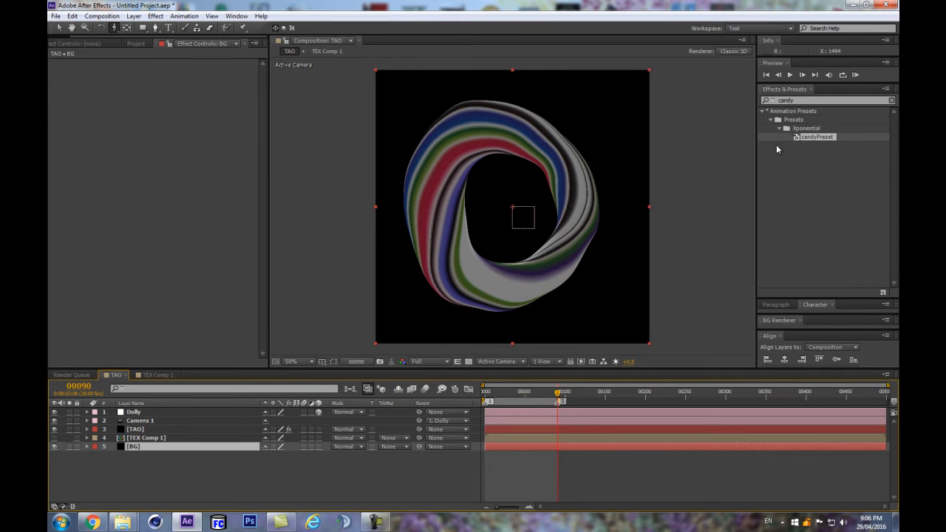
click(828, 255)
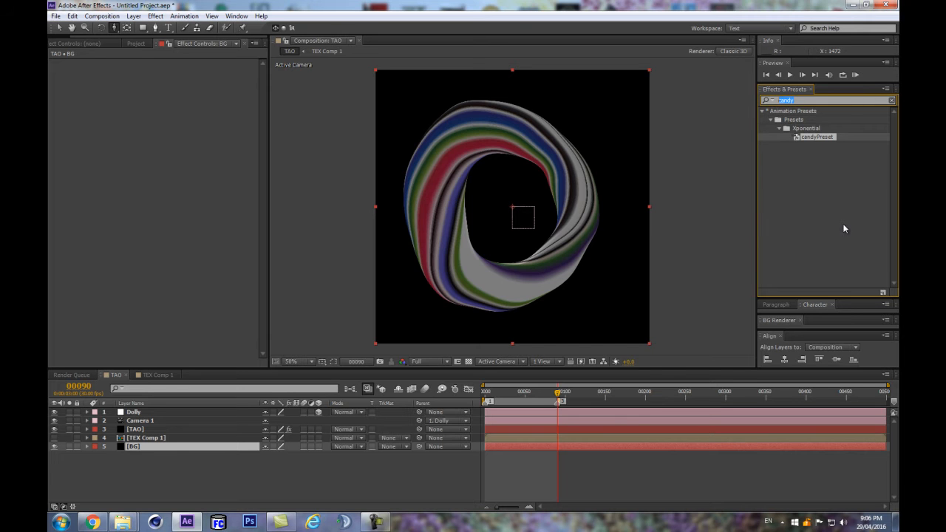
text(ramp)
drag(801, 123, 204, 448)
Step: Set the BG ramp's end color to dark slate blue, 273A49
click(171, 97)
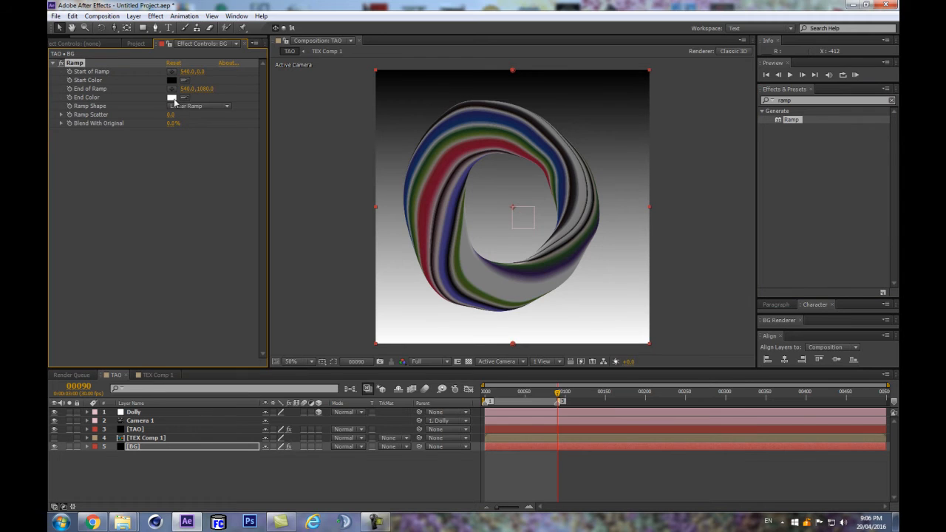
drag(639, 422, 640, 373)
mouse_move(552, 411)
mouse_down()
mouse_move(535, 416)
mouse_move(561, 410)
mouse_up()
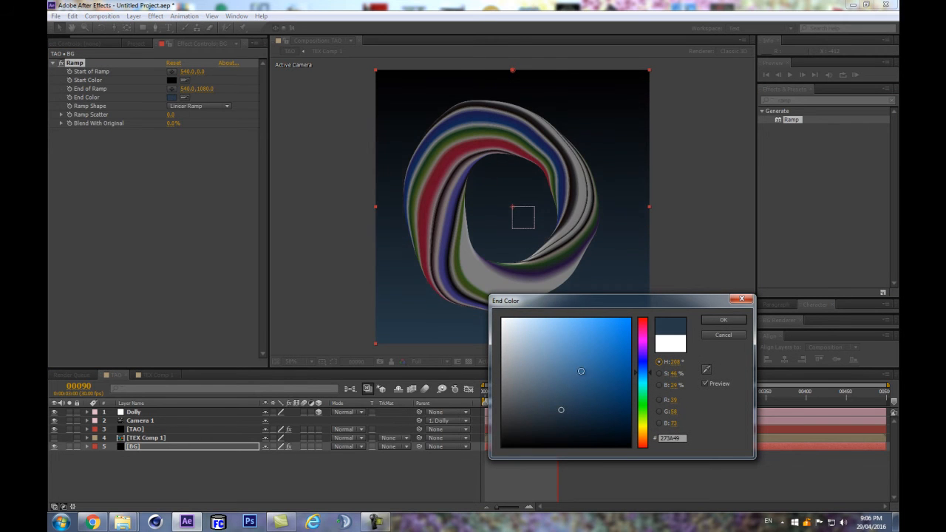
click(723, 320)
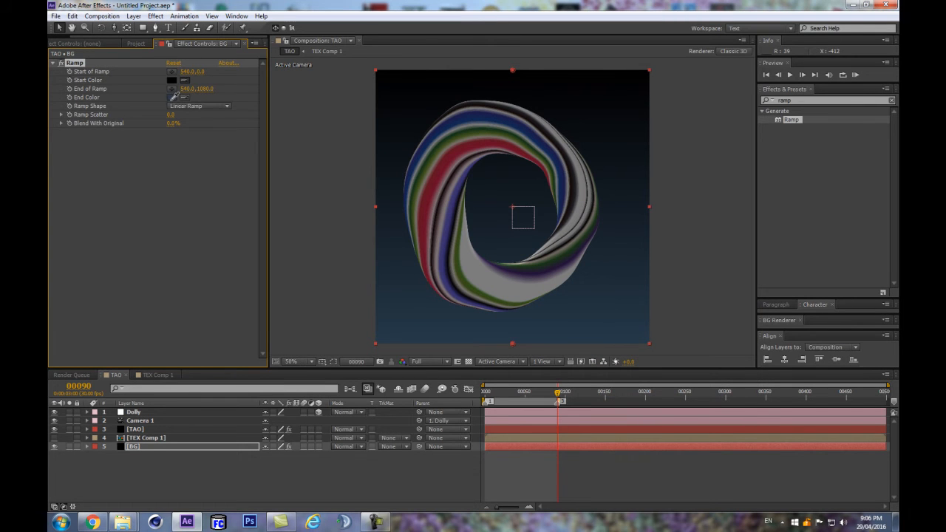
Step: Change the BG ramp's shape to Radial Ramp and set its start color to light blue
click(172, 98)
click(209, 106)
click(205, 128)
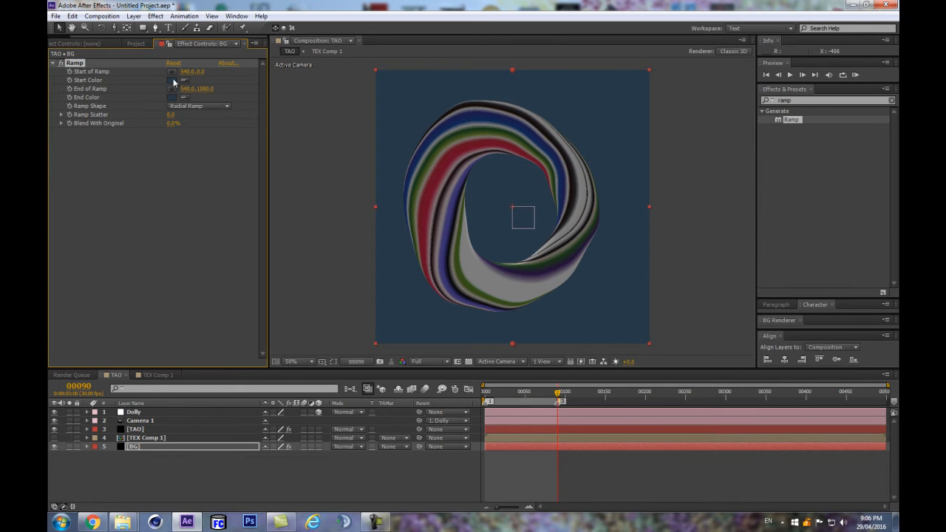
click(173, 80)
click(553, 330)
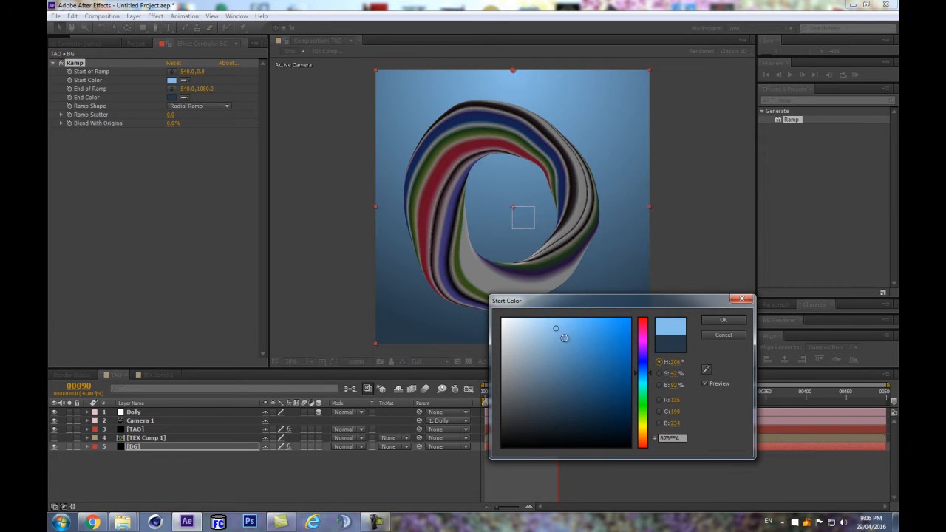
drag(552, 330, 552, 329)
click(716, 321)
Step: Place the ramp's start near the comp center at about 544, 540 and its end outside the frame at about 104, 1228
drag(511, 70, 536, 102)
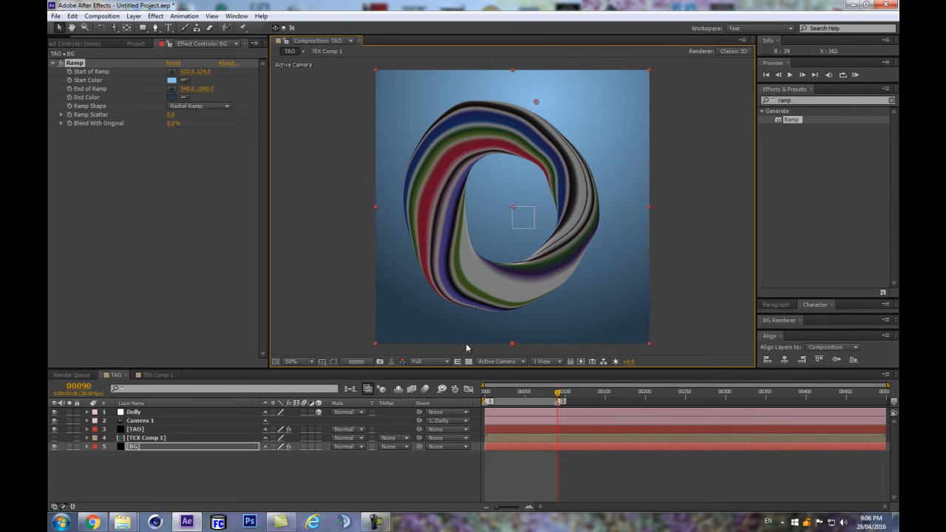
drag(512, 343, 406, 363)
drag(537, 102, 511, 207)
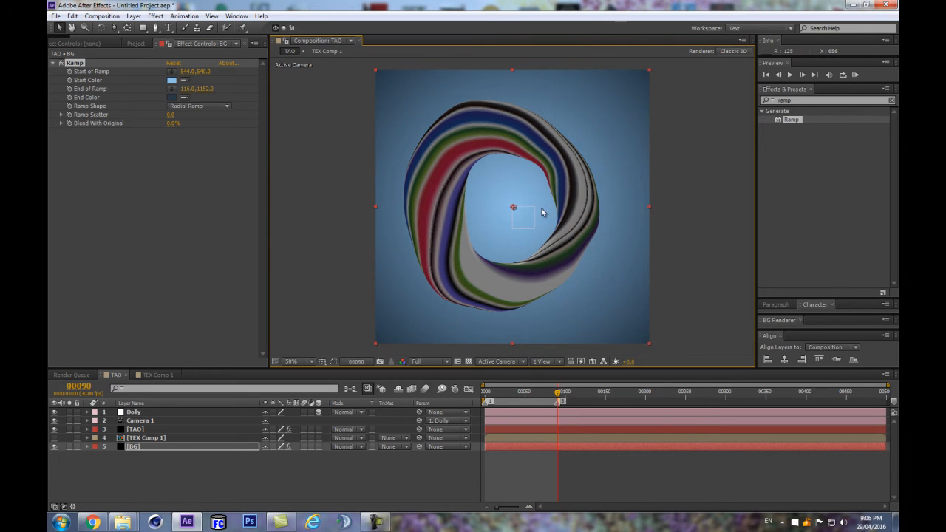
key(comma)
mouse_move(463, 285)
mouse_down()
mouse_move(498, 271)
mouse_move(457, 295)
mouse_up()
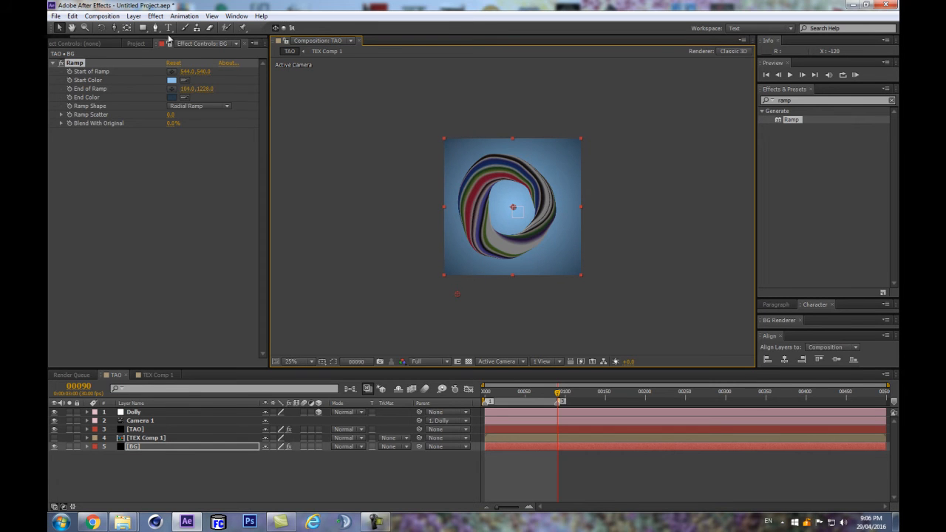
Step: Desaturate the BG ramp's colors, using a pale grey-blue start color and 394A58 as the end color
click(172, 80)
click(524, 340)
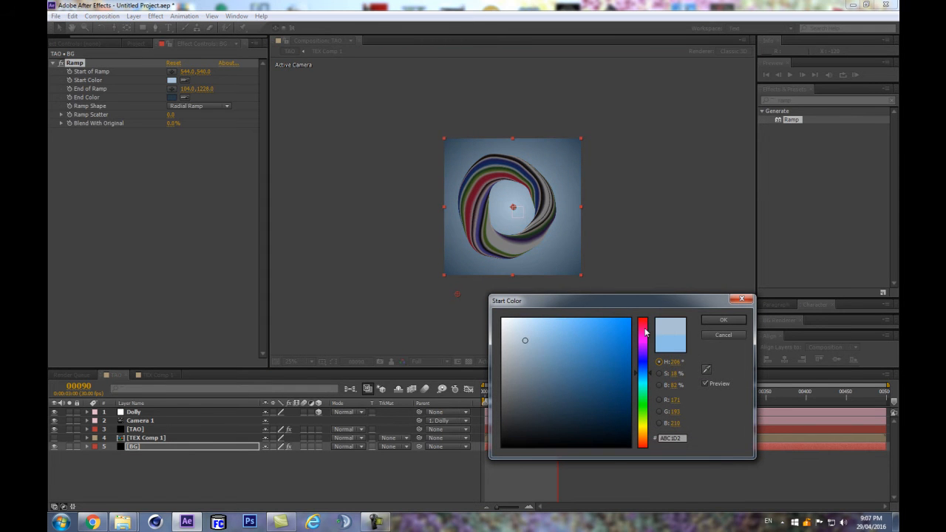
drag(539, 338, 519, 346)
click(723, 320)
click(171, 97)
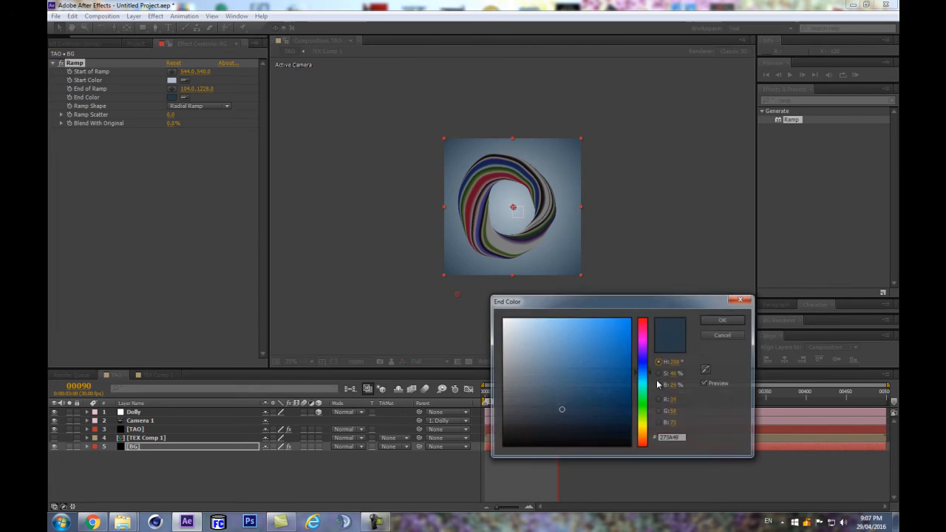
drag(563, 396, 547, 402)
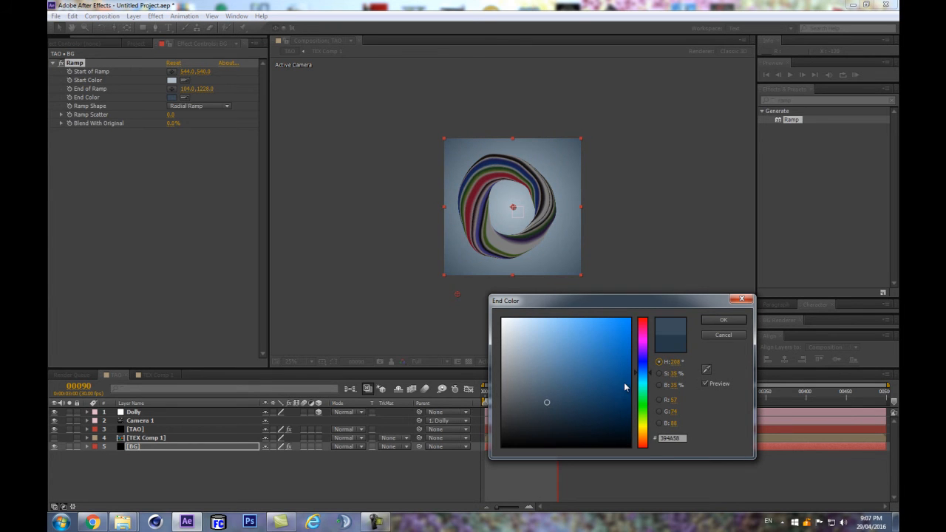
click(723, 319)
key(period)
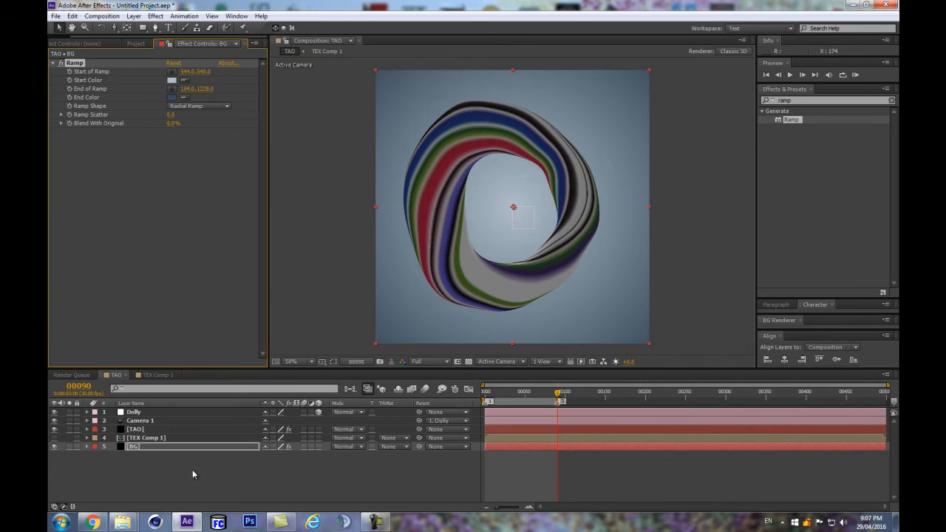
Step: Hide the Dolly layer and expand the Visibility settings of the TAO layer's Tao effect
click(134, 429)
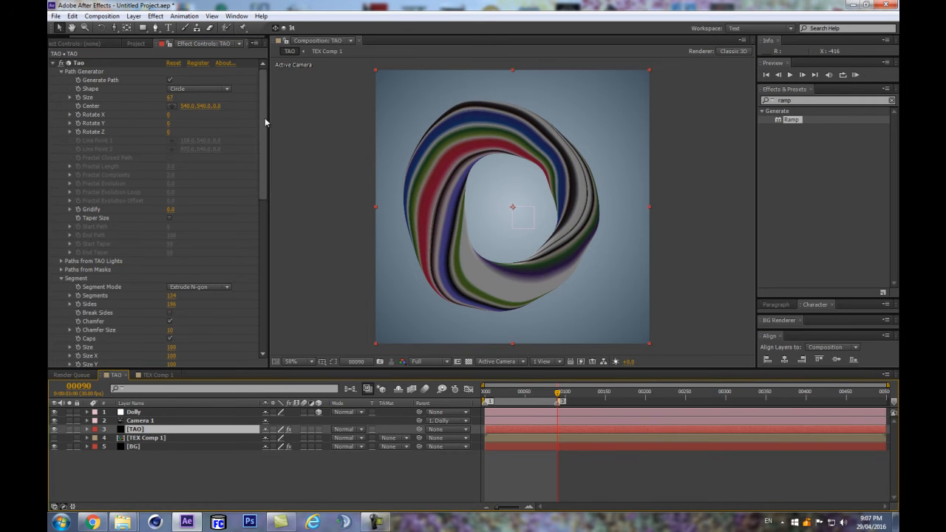
drag(264, 116, 265, 271)
click(53, 414)
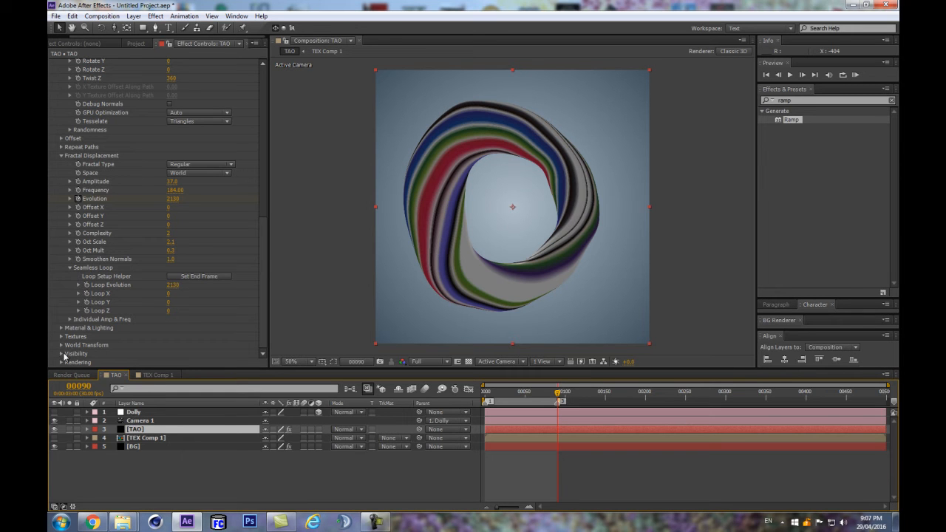
click(61, 354)
Step: Go to frame 49, reset the Dolly's Y Rotation to 0, and turn it to 0x+35°
drag(485, 392, 524, 391)
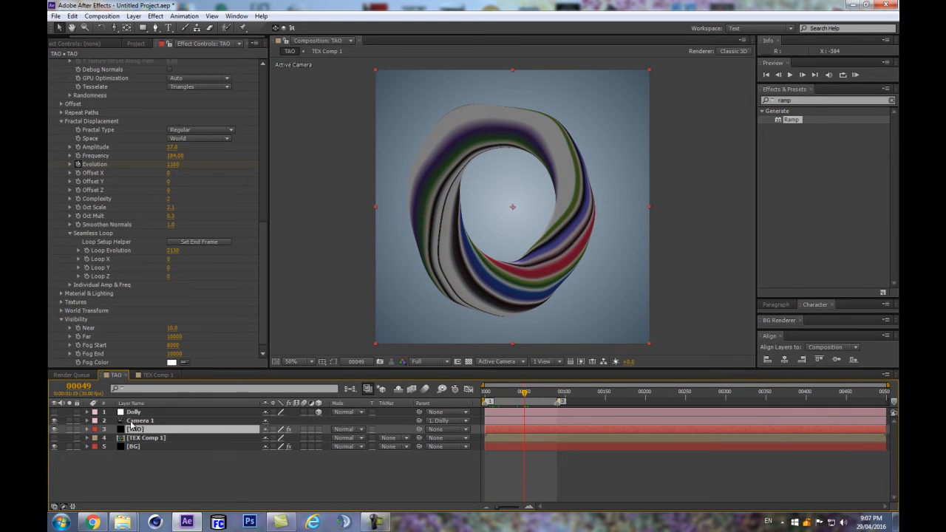
click(136, 412)
key(r)
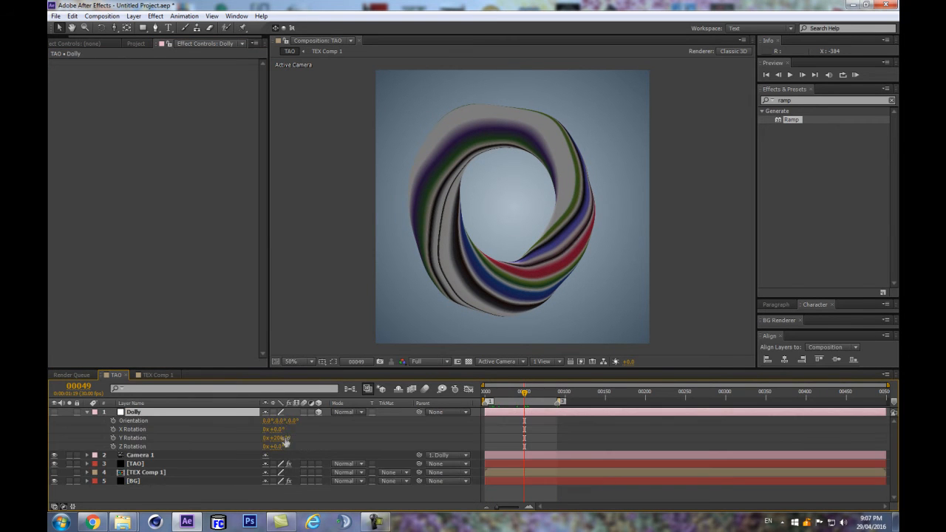
click(284, 439)
text(0)
key(Return)
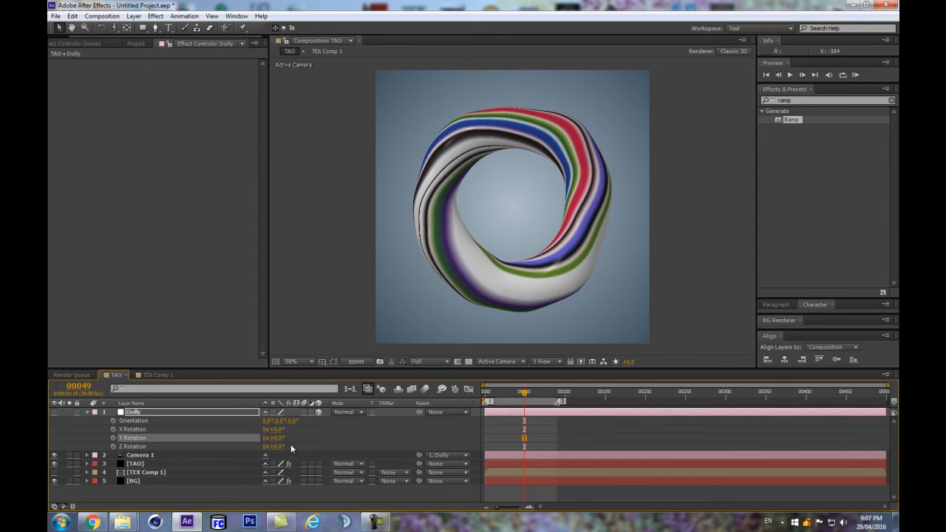
mouse_move(275, 439)
mouse_down()
mouse_move(260, 438)
mouse_move(294, 436)
mouse_up()
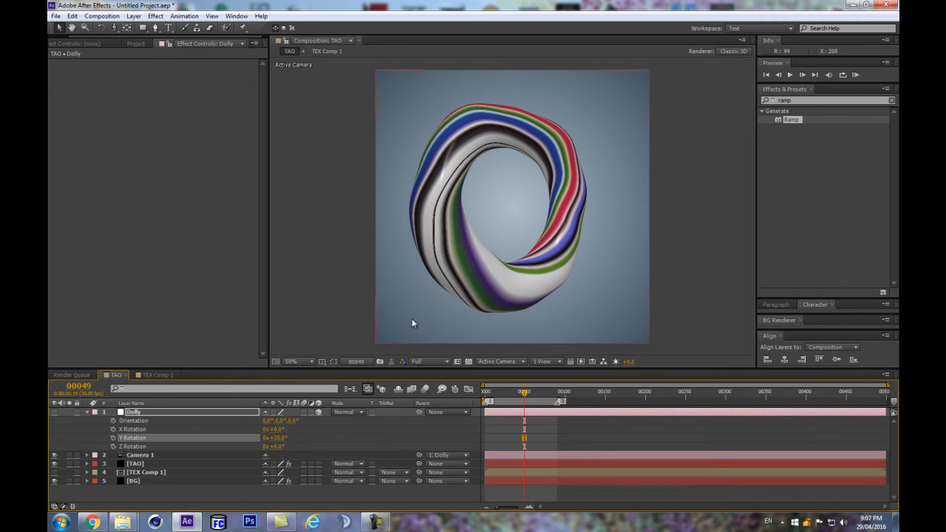
Step: Give Camera 1 a wider lens and track it in until the ring fills most of the frame
click(148, 481)
click(152, 411)
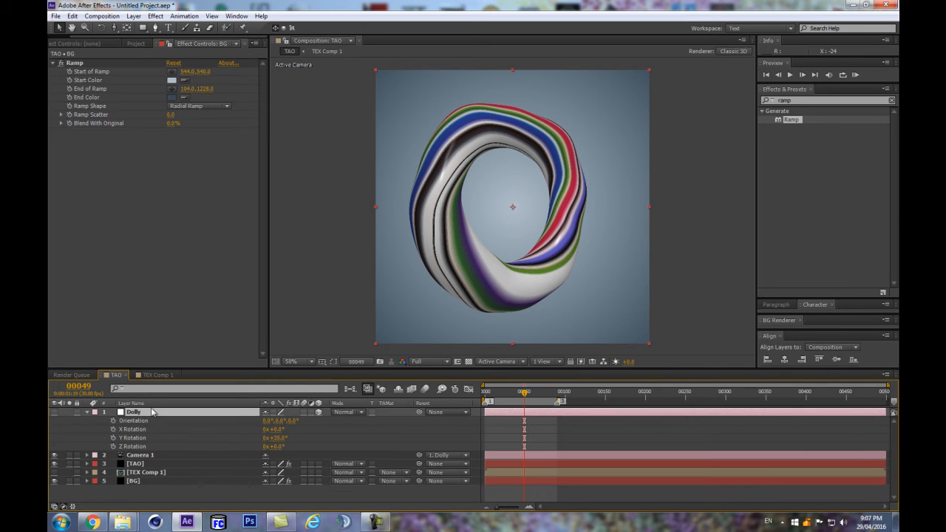
click(185, 454)
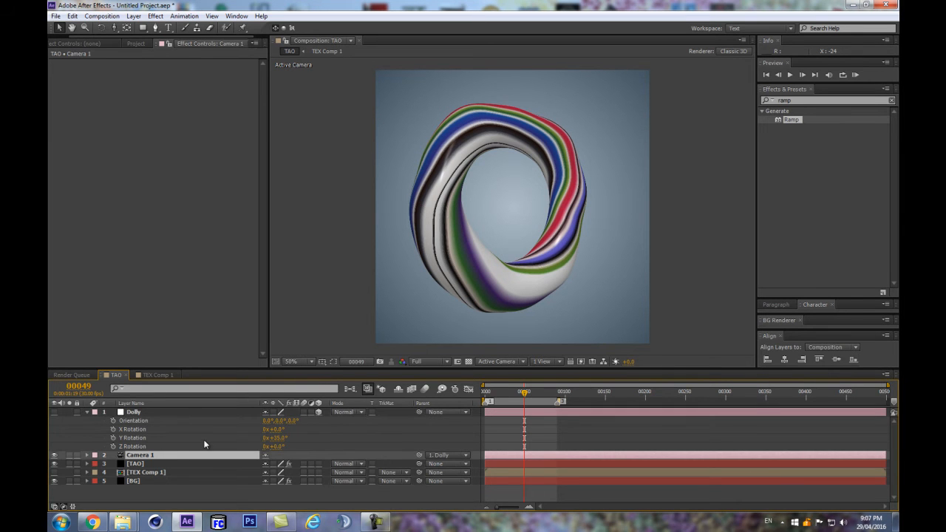
key(ctrl+shift+y)
drag(325, 259, 337, 254)
click(354, 376)
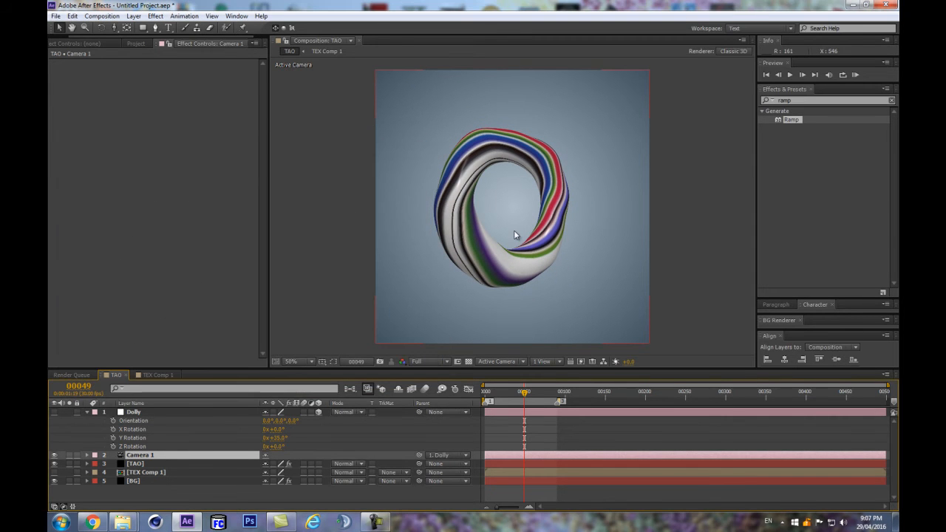
mouse_move(524, 207)
mouse_down()
mouse_move(529, 191)
mouse_move(530, 201)
mouse_up()
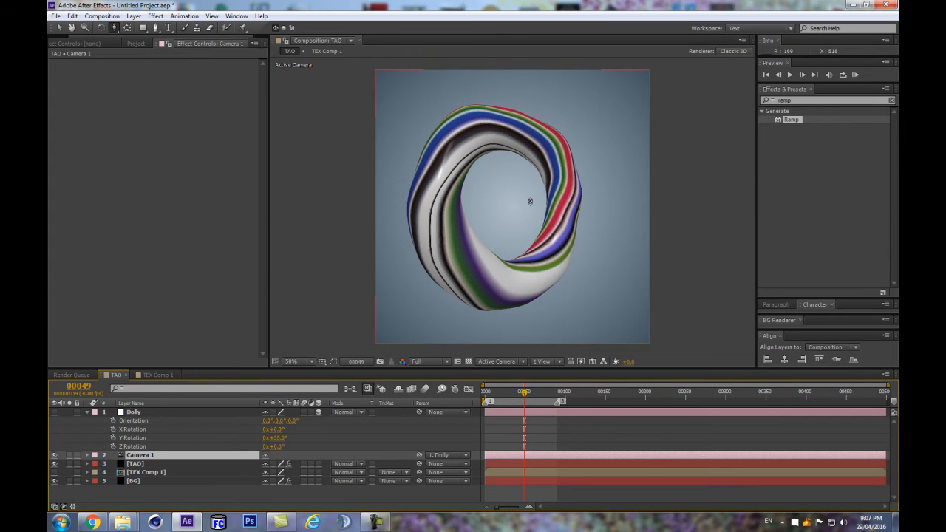
Step: Sample Tao's fog color from the light background inside the ring
click(148, 464)
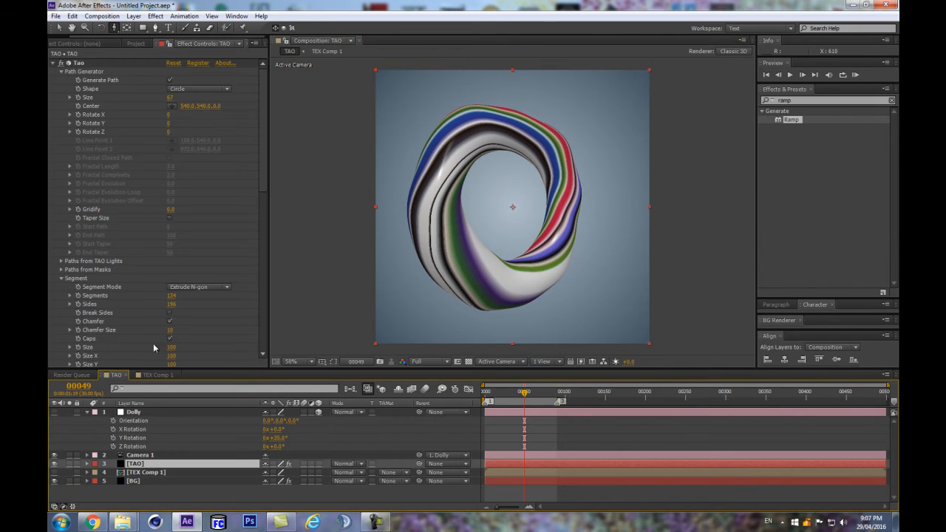
drag(260, 162, 262, 293)
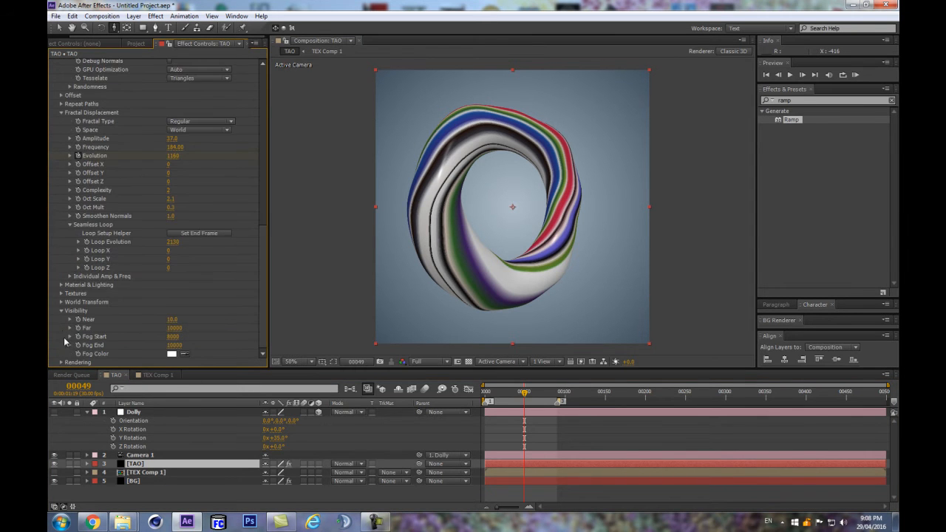
click(183, 354)
click(522, 229)
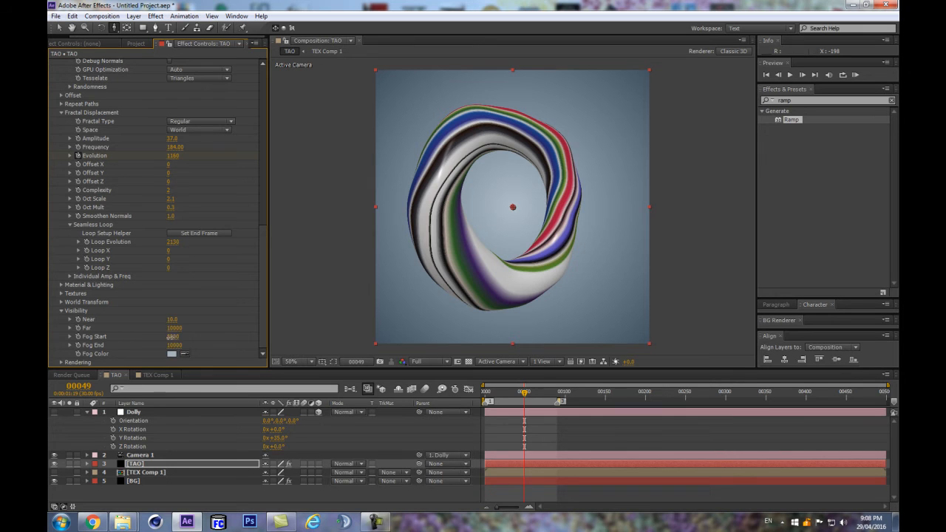
Step: Try a Fog Start of 410 and a Fog End of 2043 in Tao's Visibility settings
drag(166, 346, 102, 337)
drag(195, 357, 176, 357)
click(174, 345)
text(3500)
key(Return)
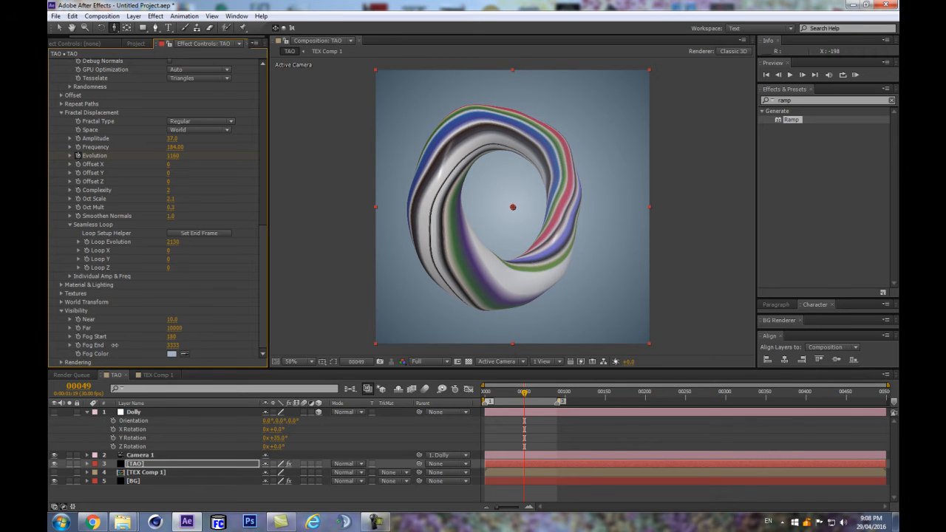
drag(121, 346, 133, 347)
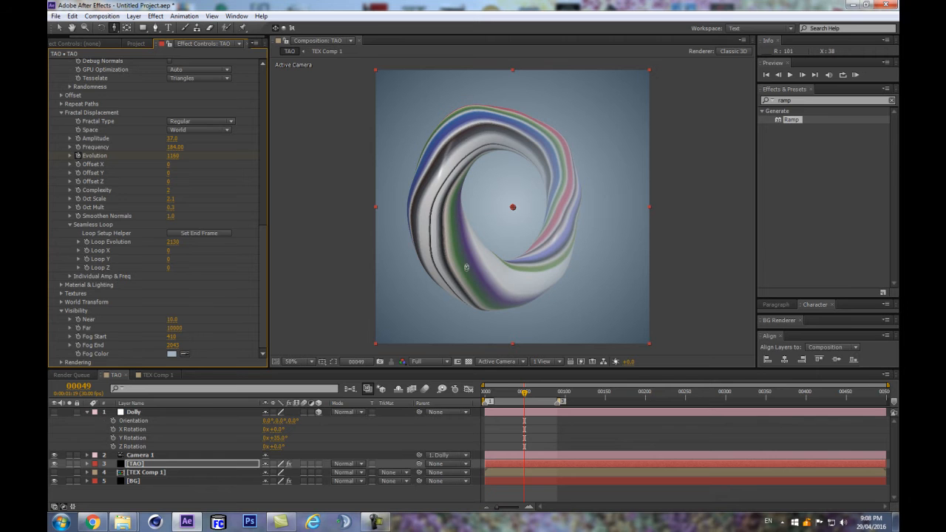
Step: Set Tao's Far visibility to 3333, Fog Start to 780 and Fog End to 1663, and deselect the layer
mouse_move(172, 336)
mouse_down()
mouse_move(182, 337)
mouse_move(150, 351)
mouse_move(173, 337)
mouse_move(158, 349)
mouse_move(171, 350)
mouse_move(171, 341)
mouse_up()
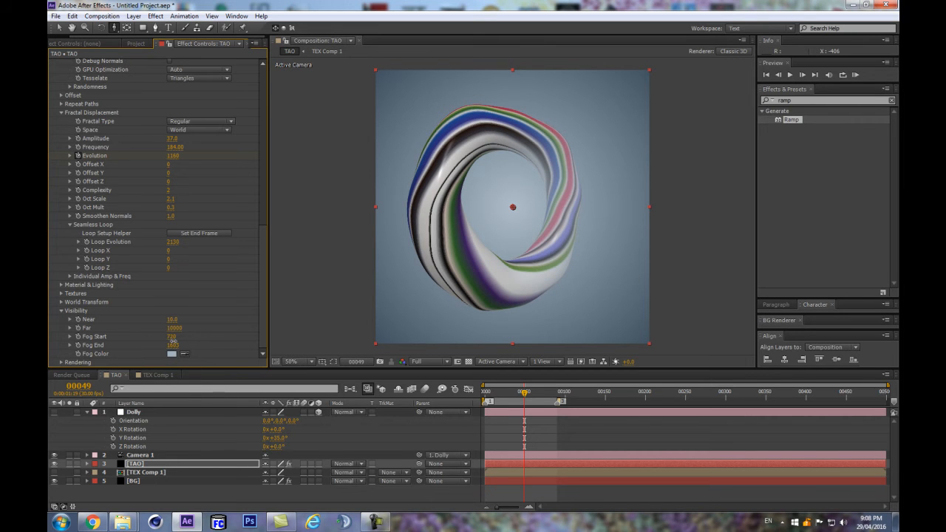
drag(175, 345, 170, 346)
click(175, 327)
text(3333)
key(Return)
drag(171, 336, 167, 349)
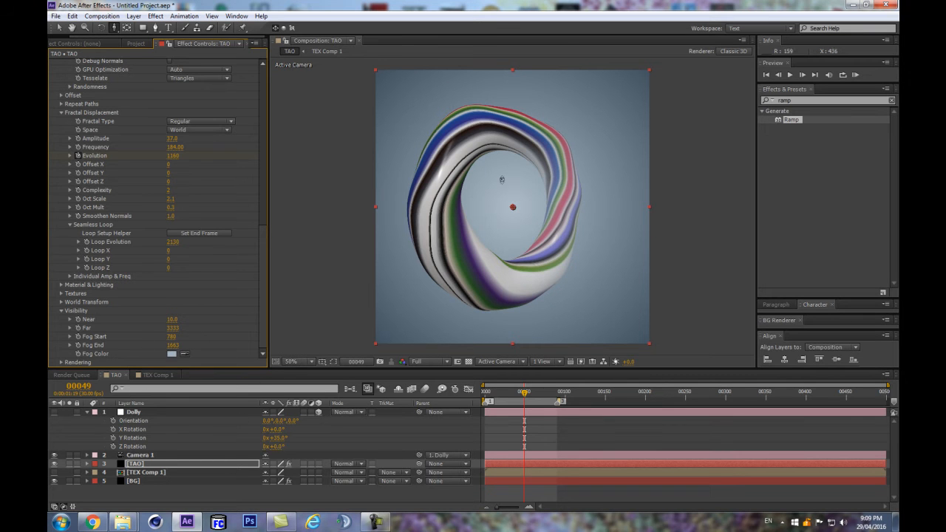
click(217, 492)
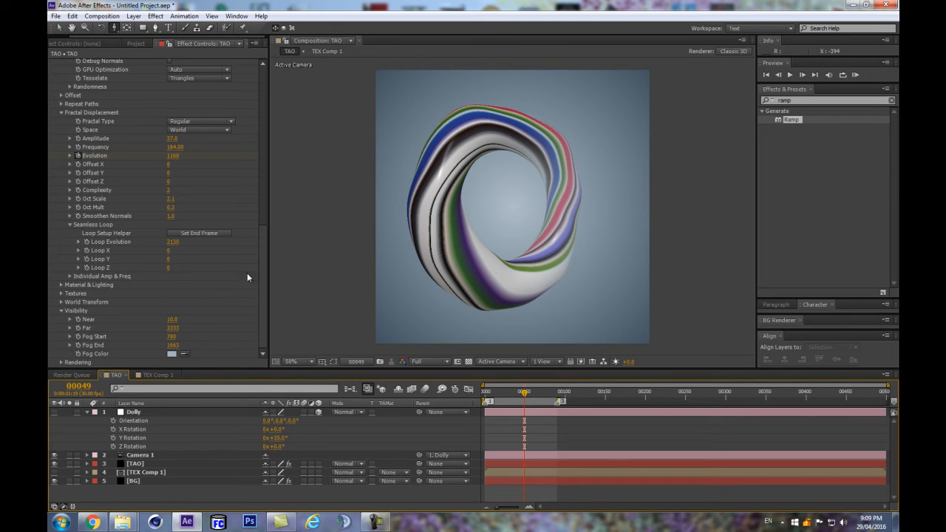
Step: Review Tao's Fractal Displacement and Visibility settings, select the TAO layer and preview the looping animation
scroll(532, 198, up, 3)
scroll(543, 202, down, 3)
drag(264, 290, 261, 265)
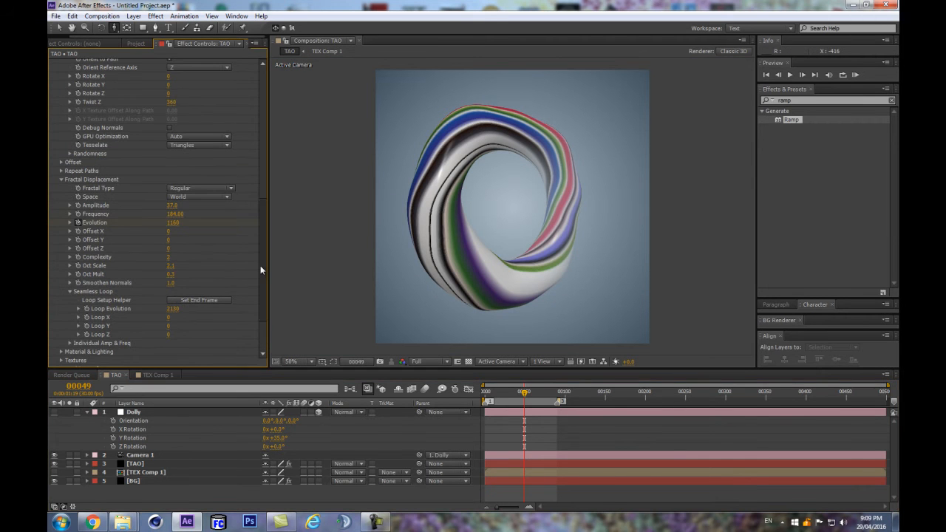
click(218, 465)
key(space)
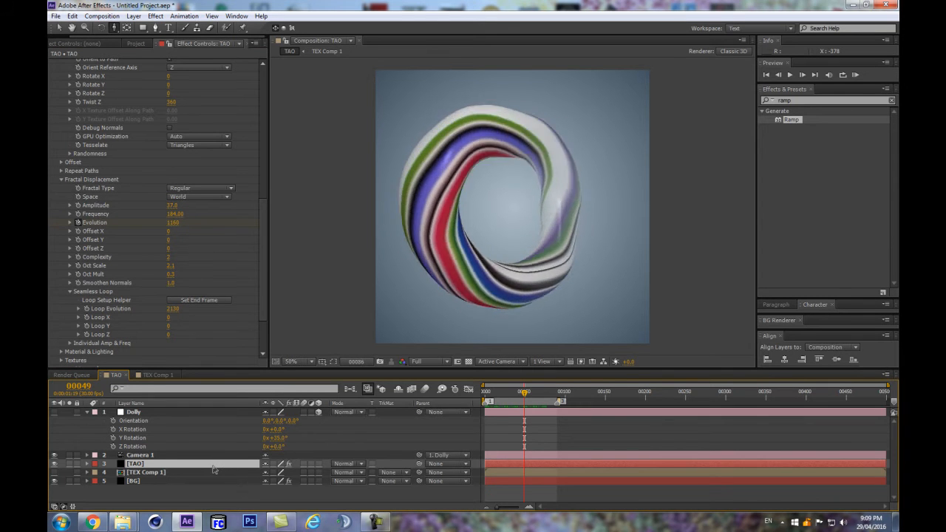
key(space)
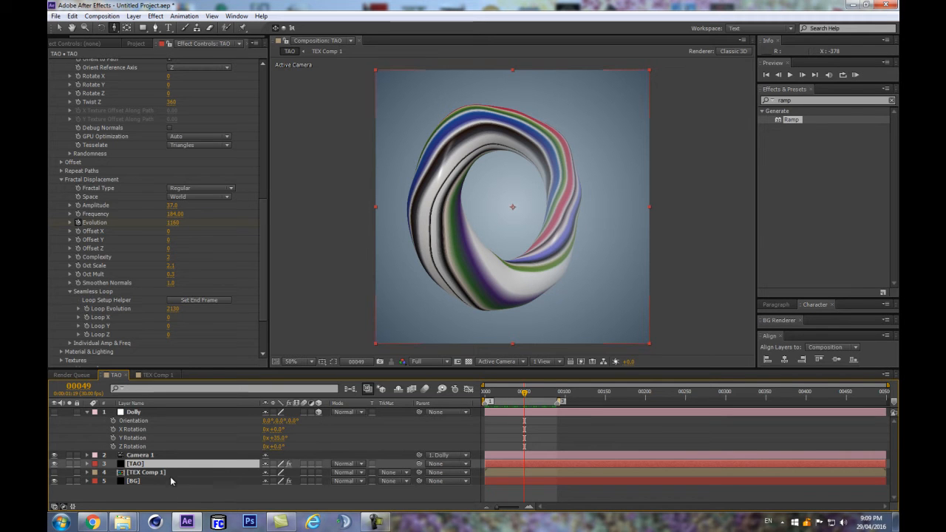
Step: Reveal TAO's keyframes, go to frame 90 and set Fractal Displacement Frequency to 150 and Oct Scale to 1.4
key(u)
click(551, 394)
drag(551, 394, 557, 394)
drag(180, 214, 154, 214)
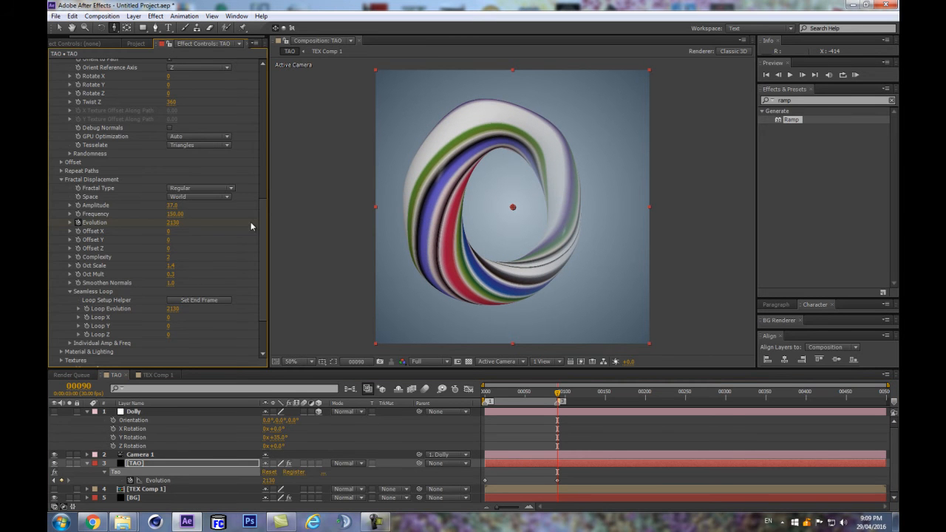
Step: Try a Loop Evolution of 1635 at frame 90 and reset it with Set End Frame
drag(263, 223, 263, 254)
drag(174, 243, 103, 253)
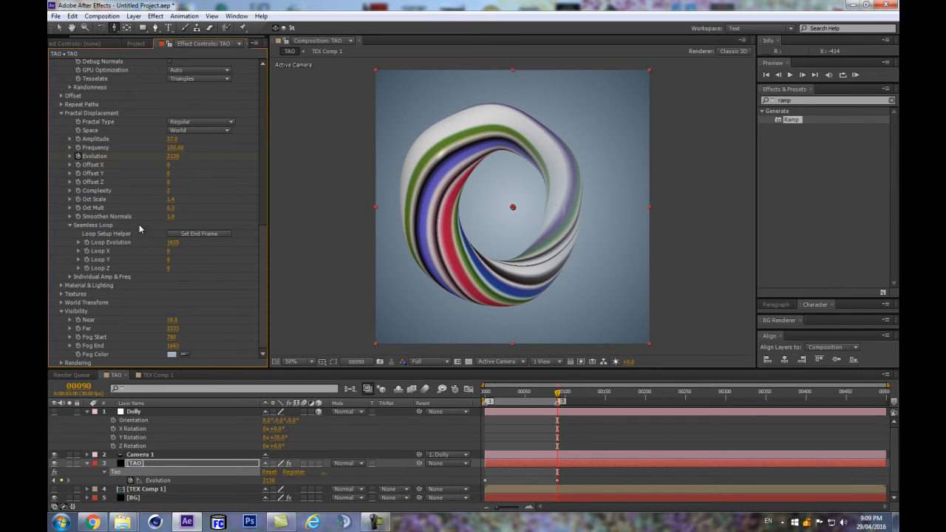
click(221, 235)
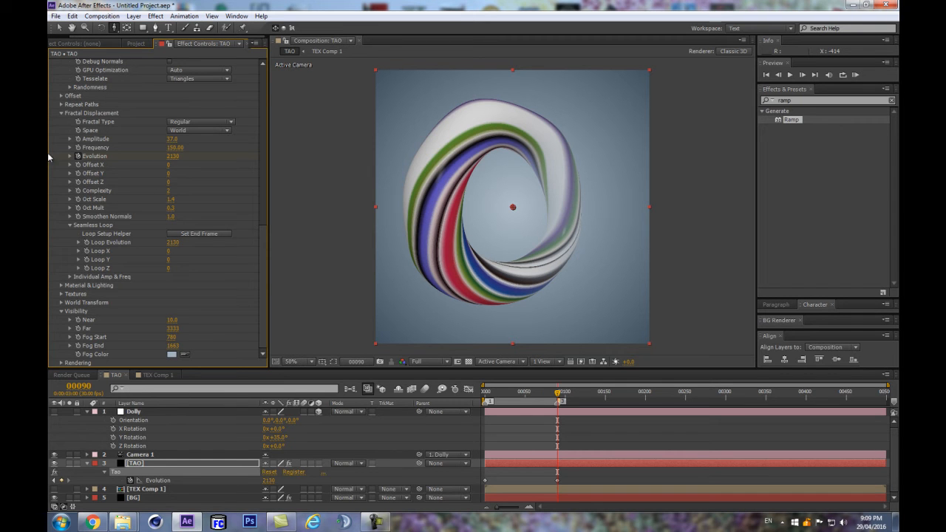
Step: Set the Evolution keyframe at frame 90 to 1501, trying Set End Frame for the loop and undoing it
drag(168, 164, 55, 163)
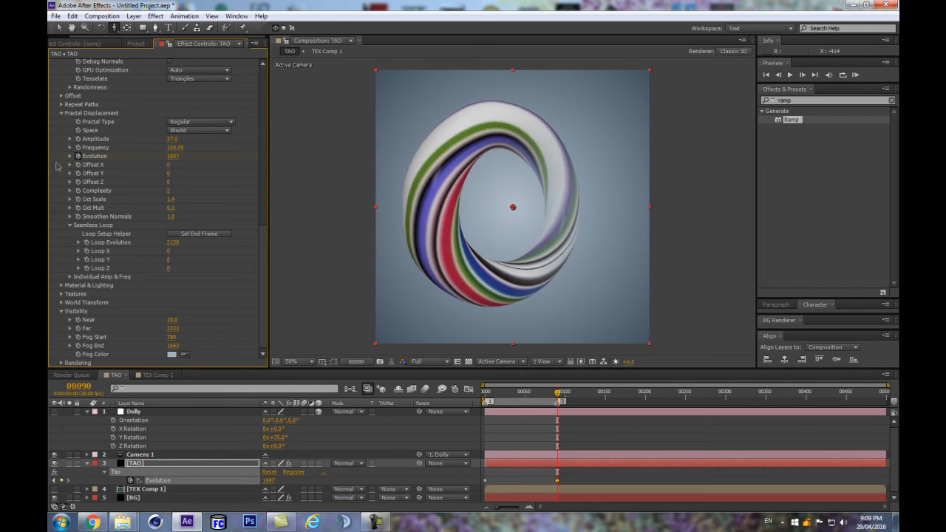
drag(172, 156, 97, 163)
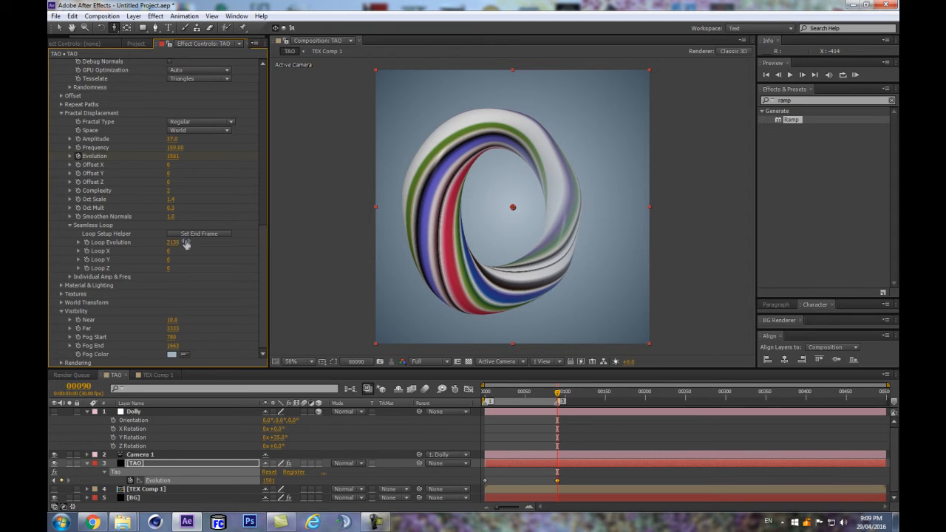
click(224, 235)
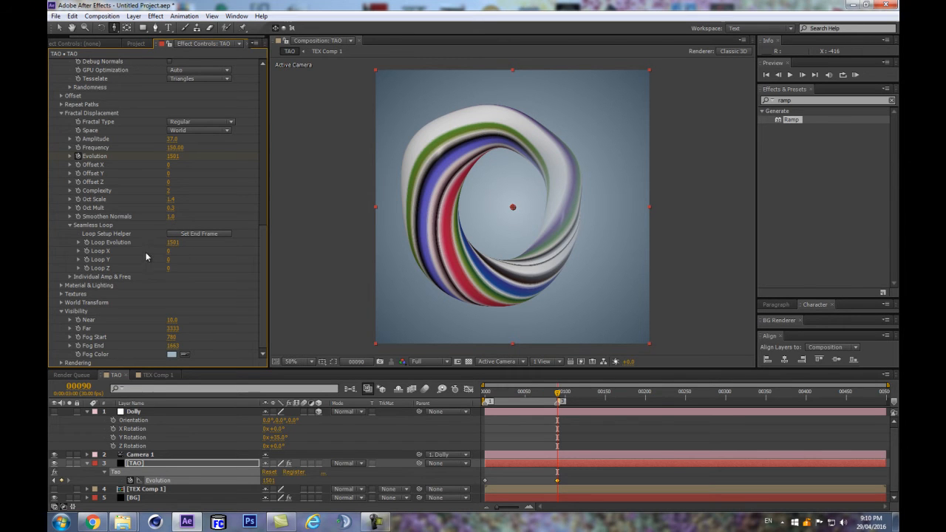
key(ctrl+z)
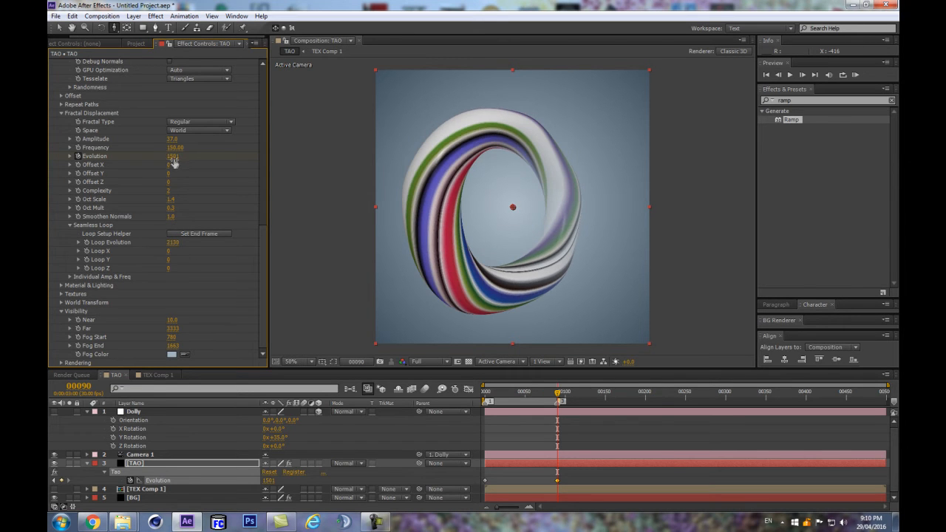
Step: Compare the ring's shape at the first frame with its shape at the frame 90 marker
key(Home)
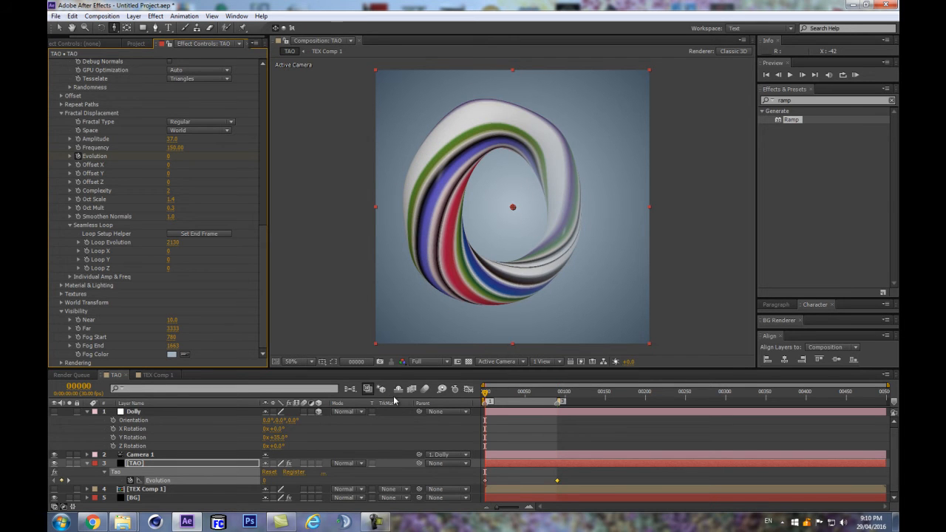
key(3)
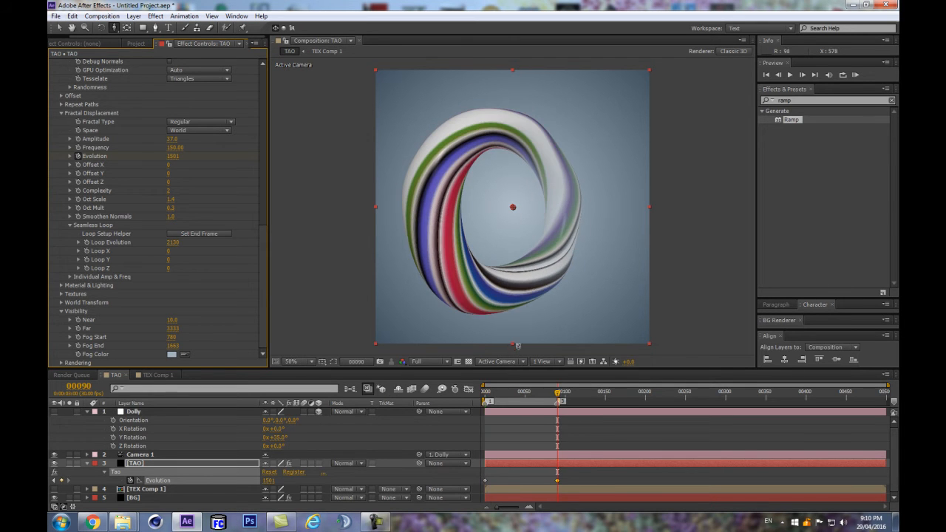
key(1)
key(3)
mouse_move(556, 395)
mouse_down()
mouse_move(536, 395)
mouse_move(558, 392)
mouse_up()
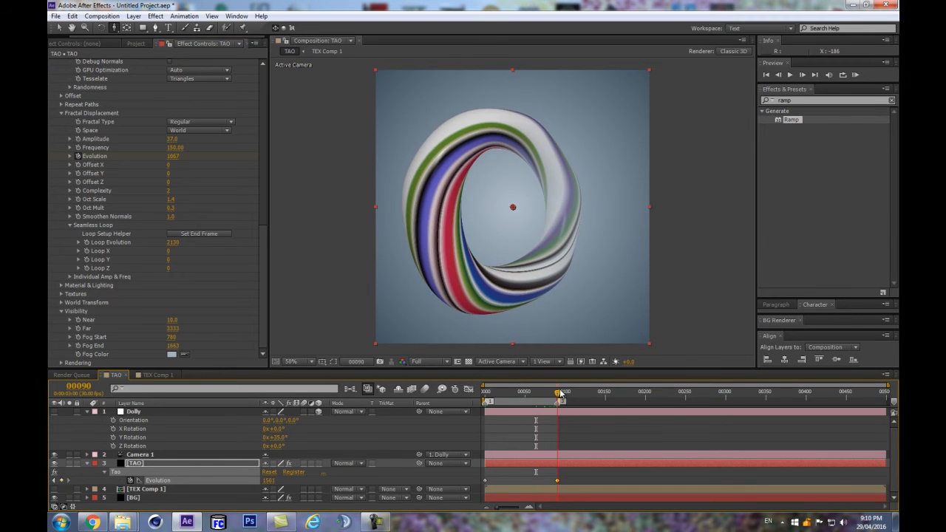
Step: Copy the frame 90 Evolution value, 1501, into Loop Evolution and return to the first frame
click(173, 157)
key(ctrl+c)
click(173, 243)
key(ctrl+v)
key(Return)
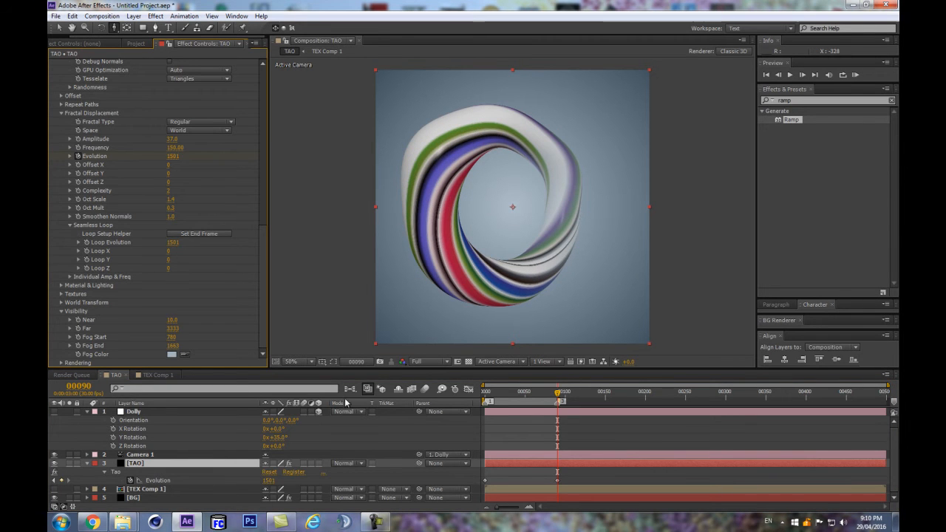
key(Home)
Step: Check the candy blob reference in Chrome, return to After Effects, collapse the TAO layer and inspect frames up to frame 33
click(91, 522)
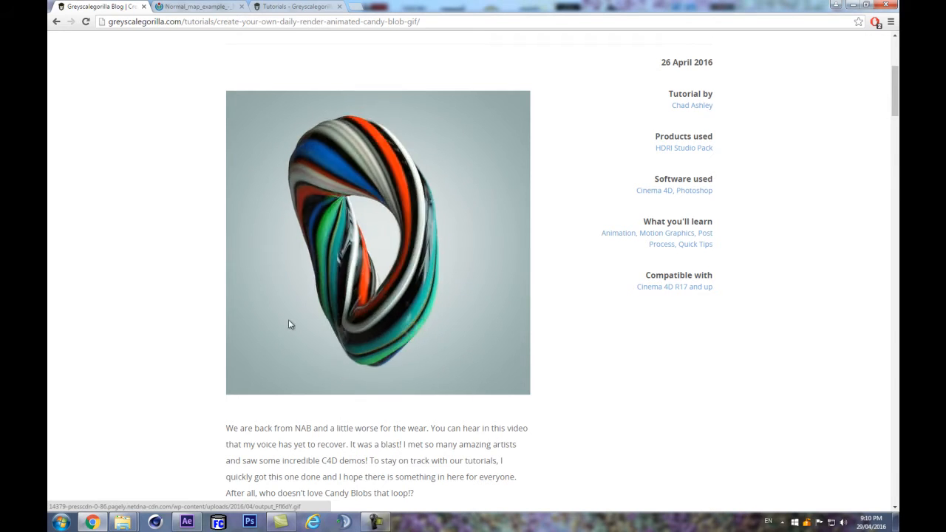
click(91, 522)
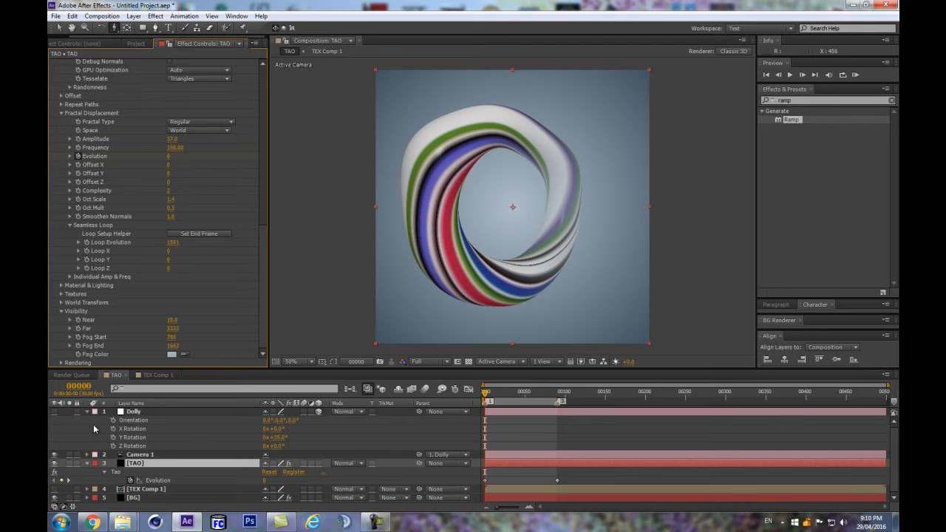
click(87, 464)
click(218, 486)
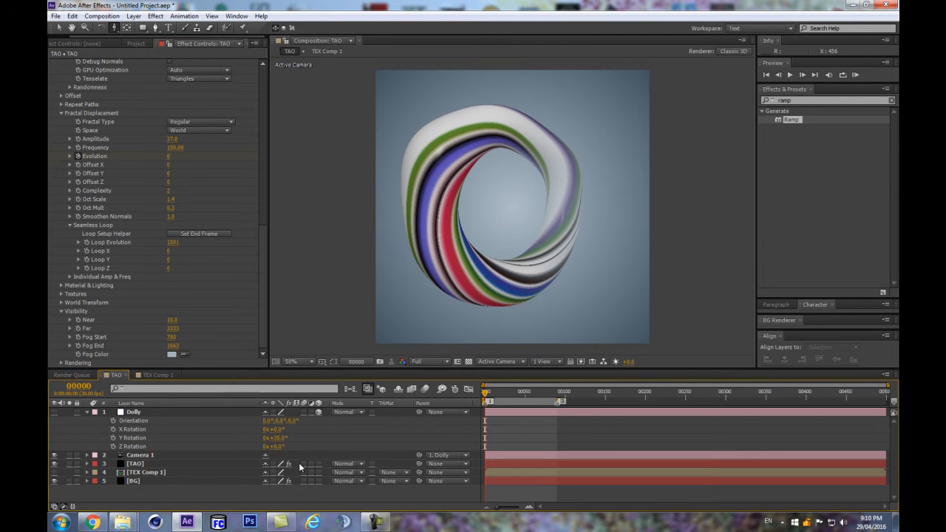
click(504, 392)
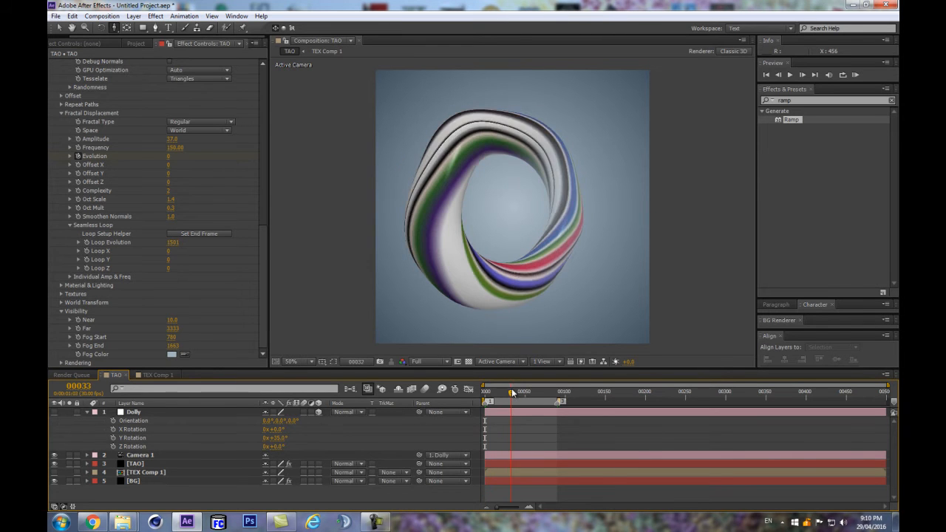
click(505, 393)
drag(504, 393, 501, 393)
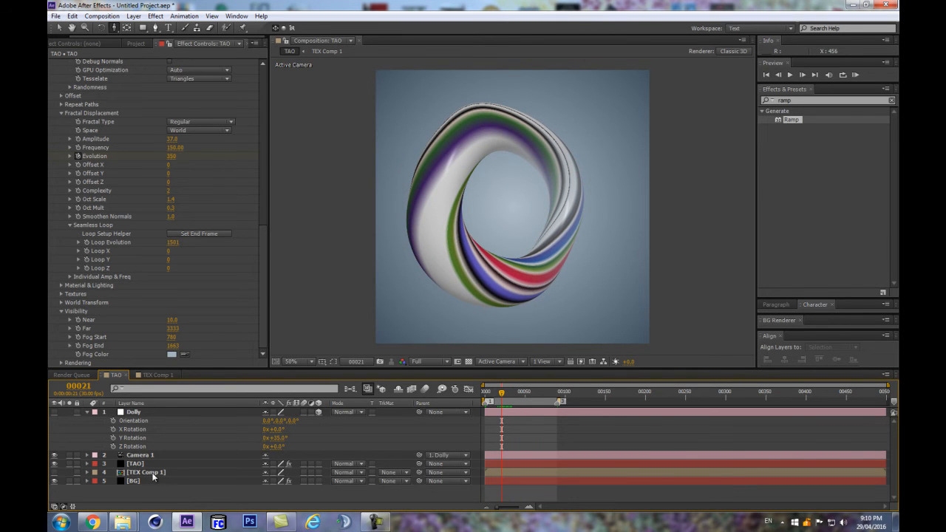
Step: Expand the TAO layer's Offset settings and activate the Offset Animation Sequence
click(133, 464)
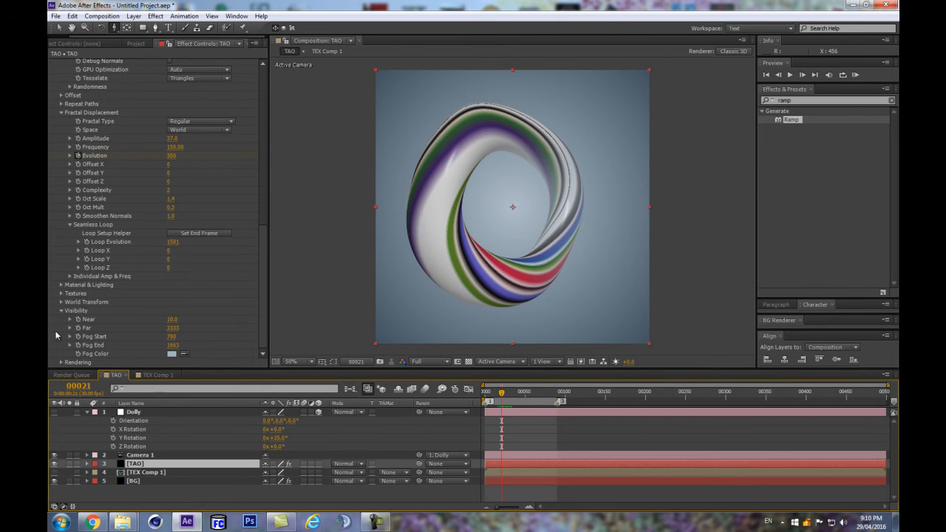
scroll(97, 198, up, 3)
click(62, 163)
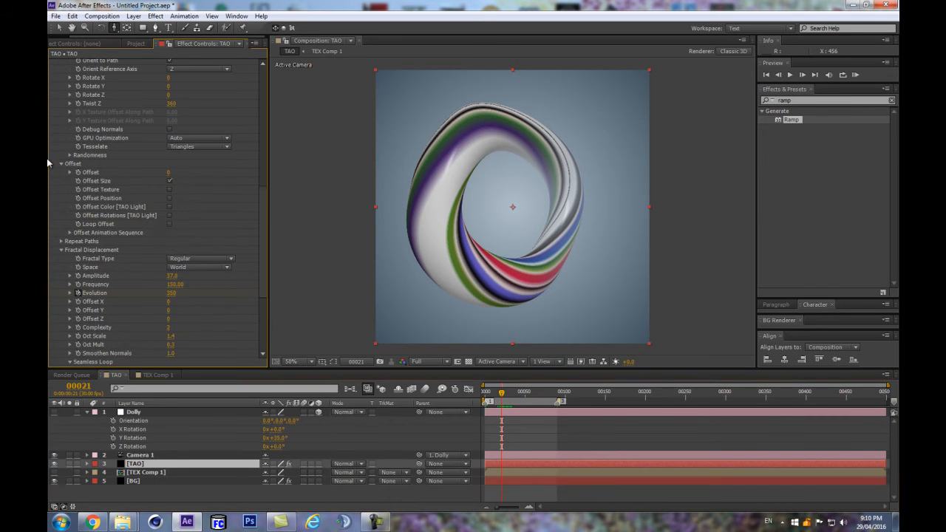
click(70, 234)
scroll(70, 235, down, 2)
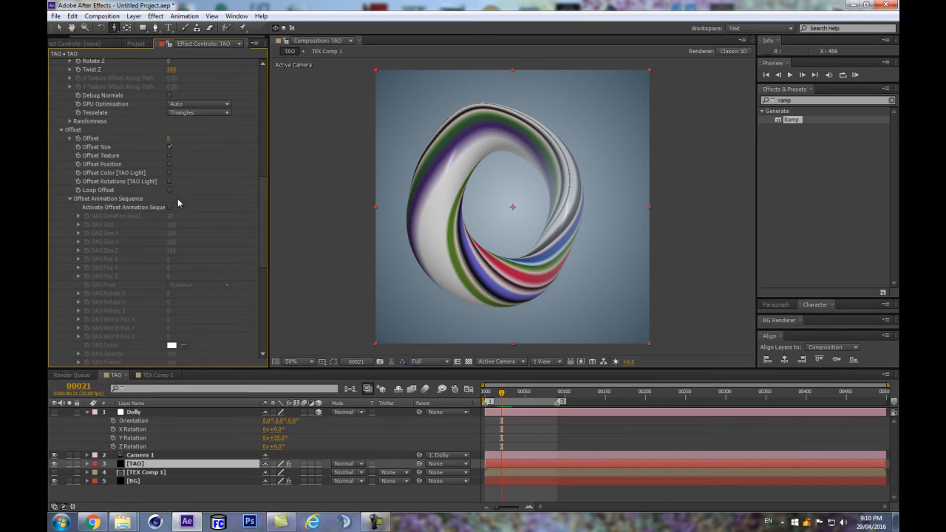
click(170, 208)
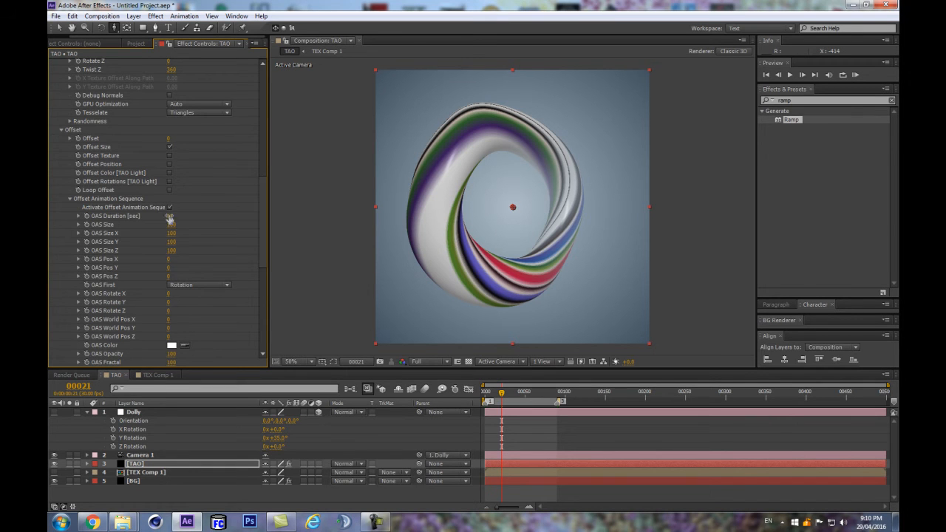
Step: Add a composition marker at frame 300 with the comment END OF OAS
click(725, 397)
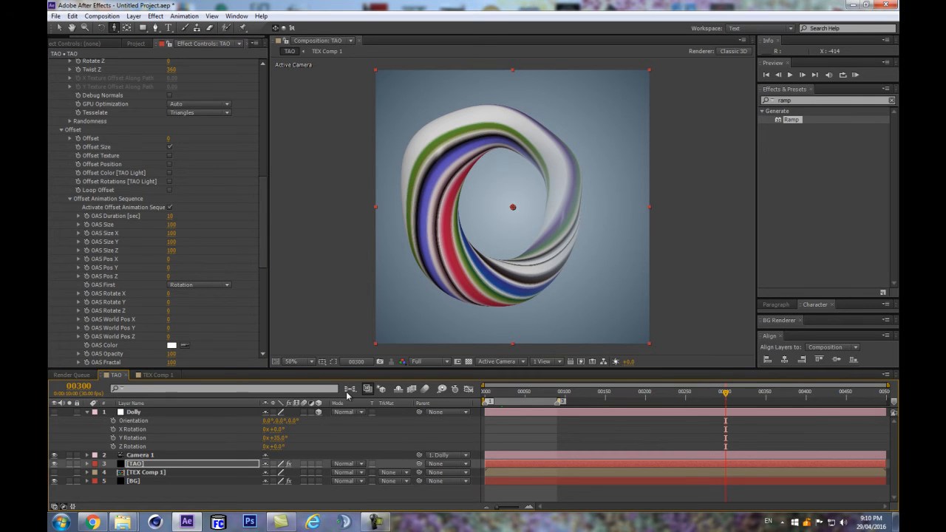
click(723, 401)
double_click(728, 403)
text(END OF AO)
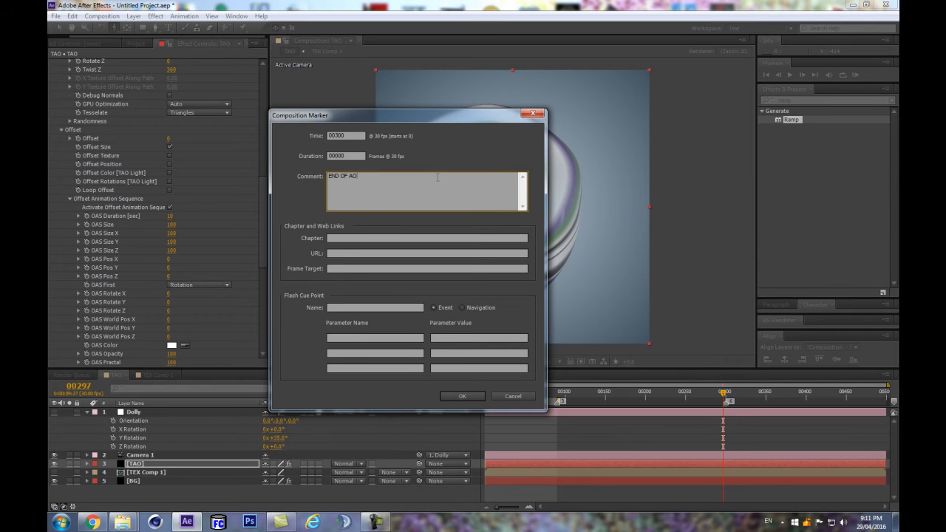
text(S)
key(BackSpace)
key(BackSpace)
key(BackSpace)
text(OAS)
click(455, 395)
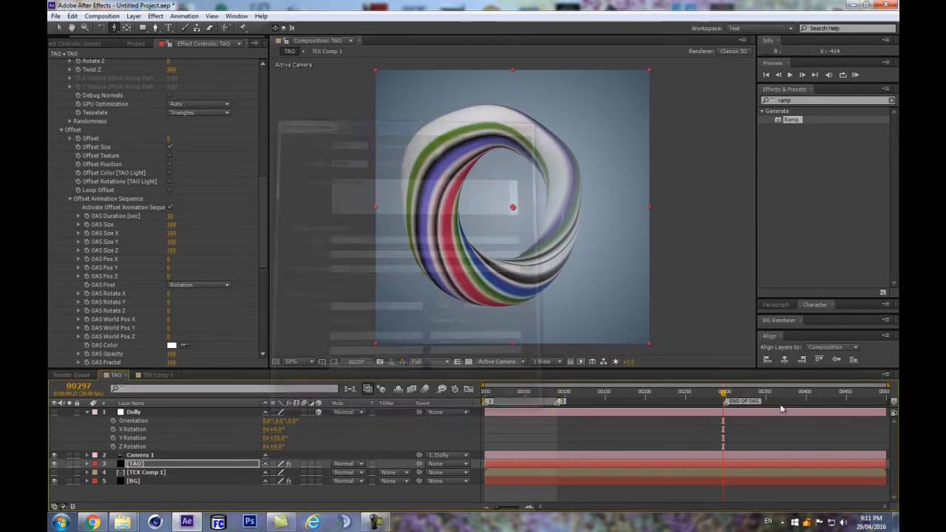
Step: Enable keyframing for OAS Size at frame 300 and reveal TAO's keyframes in the timeline
drag(724, 394, 726, 394)
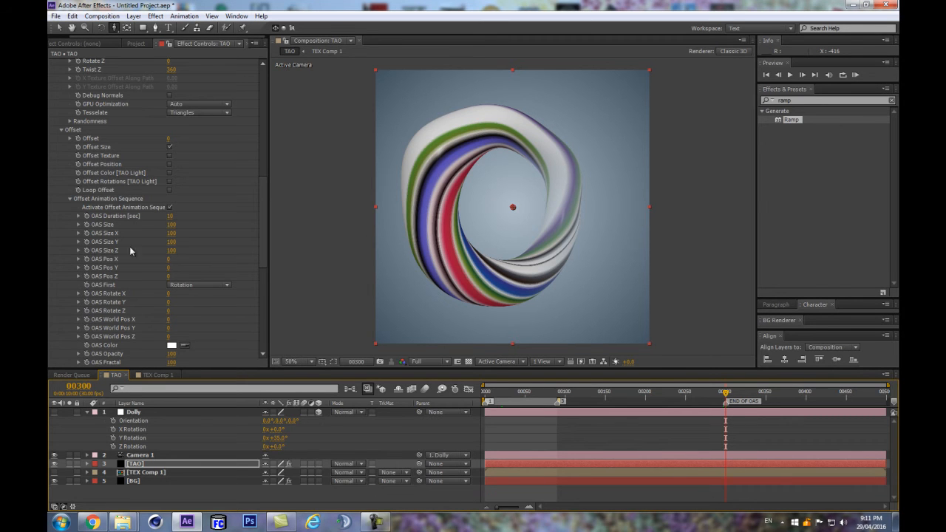
scroll(109, 271, down, 2)
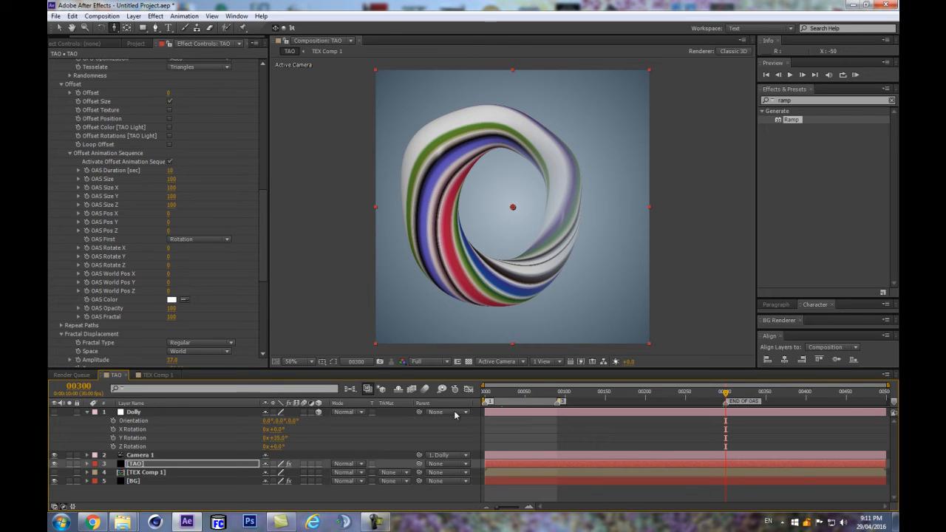
click(86, 179)
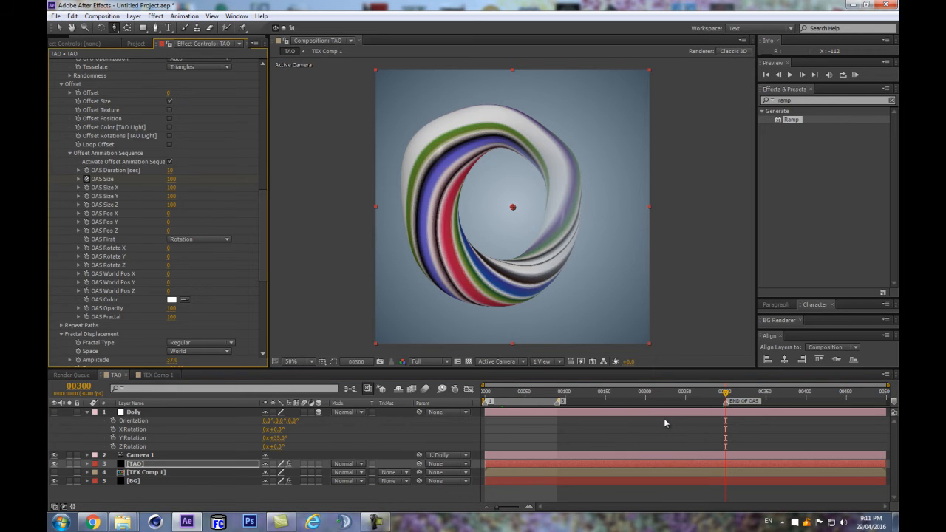
key(u)
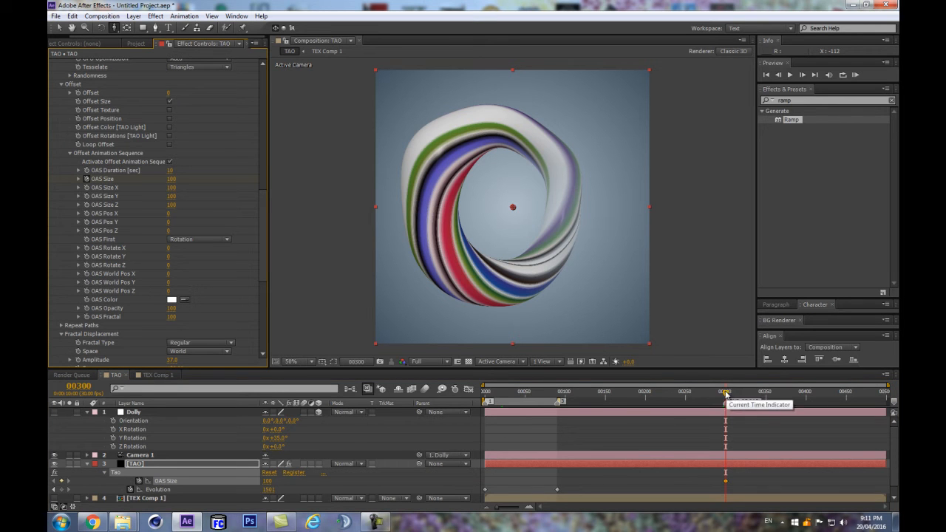
Step: Add OAS Size keyframes of 100 at frame 0, about frame 132 and frame 180
drag(725, 394, 485, 392)
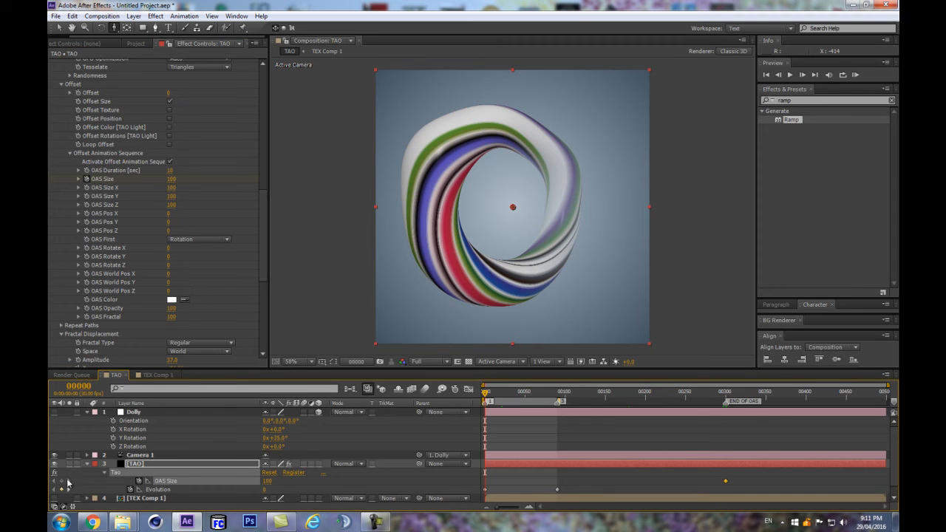
click(63, 482)
click(597, 394)
click(61, 481)
click(629, 395)
click(725, 481)
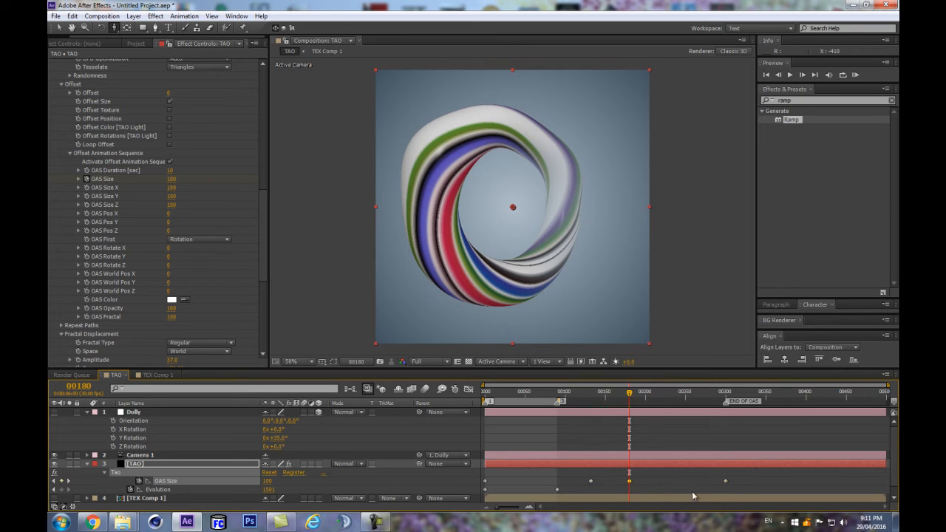
Step: Reduce OAS Size at frame 157, between the two middle keyframes, to pinch the ring locally
click(613, 396)
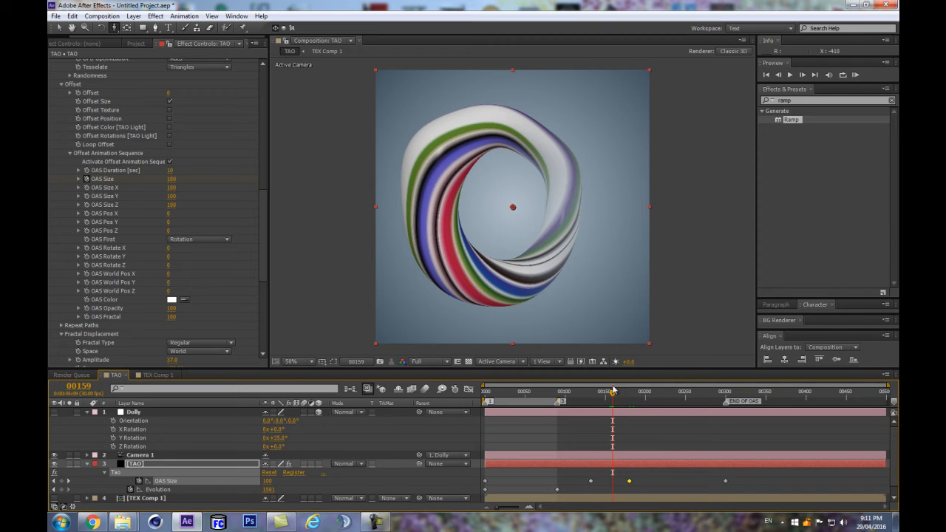
click(610, 398)
drag(268, 480, 261, 480)
Step: Shift the OAS Size keyframes so the pinch sits at about frame 130, bracketed by the 100 keyframes at about frames 82 and 183
mouse_move(640, 475)
mouse_down()
mouse_move(550, 486)
mouse_move(638, 484)
mouse_up()
click(593, 477)
drag(568, 482, 550, 481)
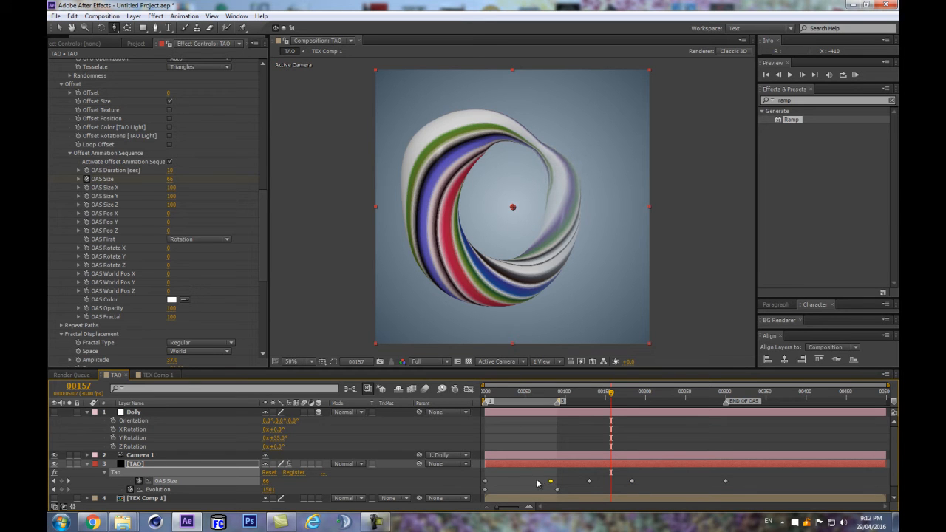
Step: Apply Easy Ease Out to the OAS Size keyframe before the pinch and Easy Ease In to the one after it
right_click(551, 481)
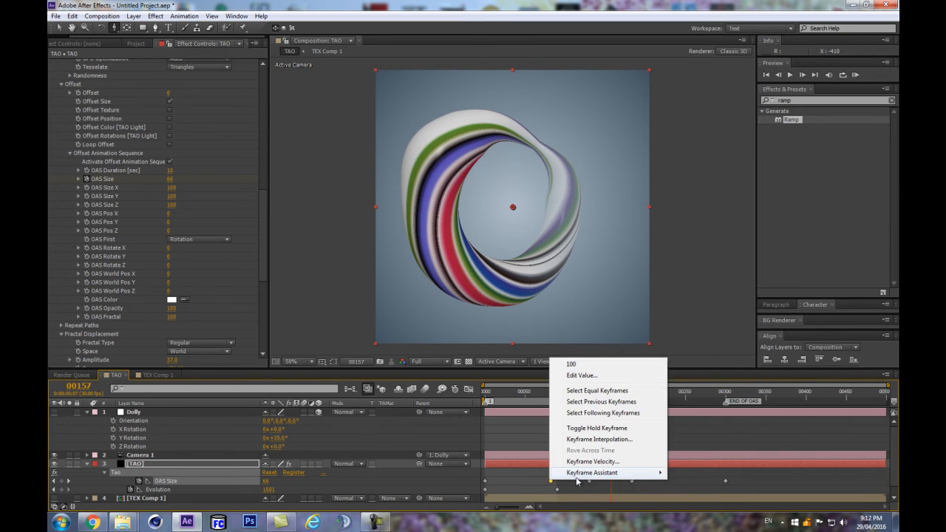
mouse_move(592, 472)
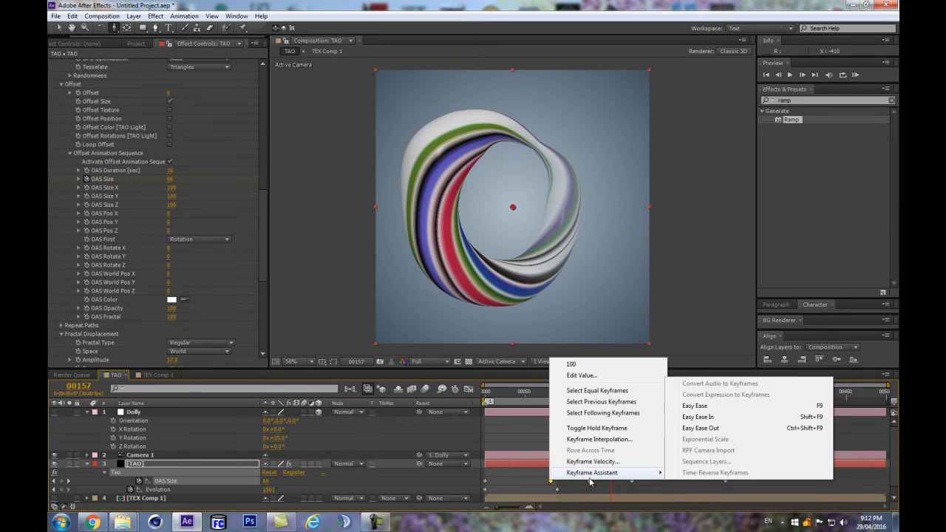
click(703, 428)
right_click(633, 481)
mouse_move(717, 474)
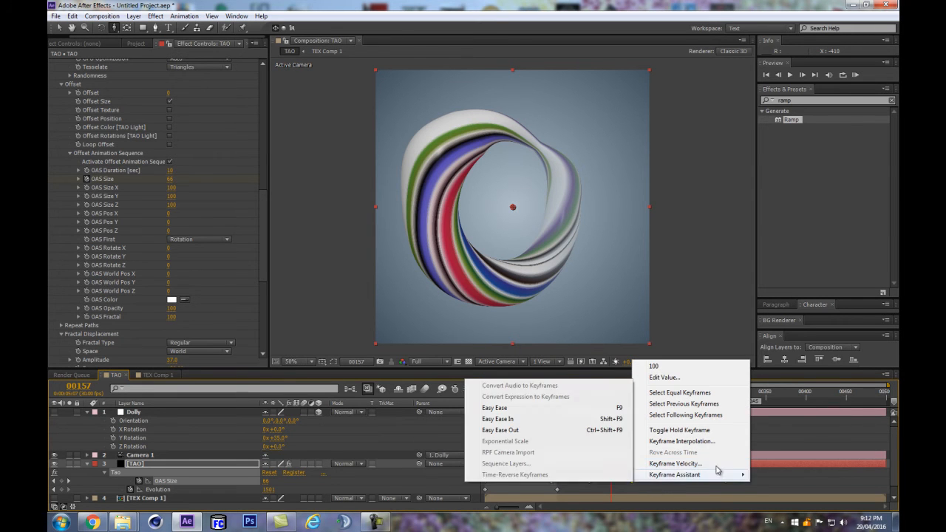
click(529, 419)
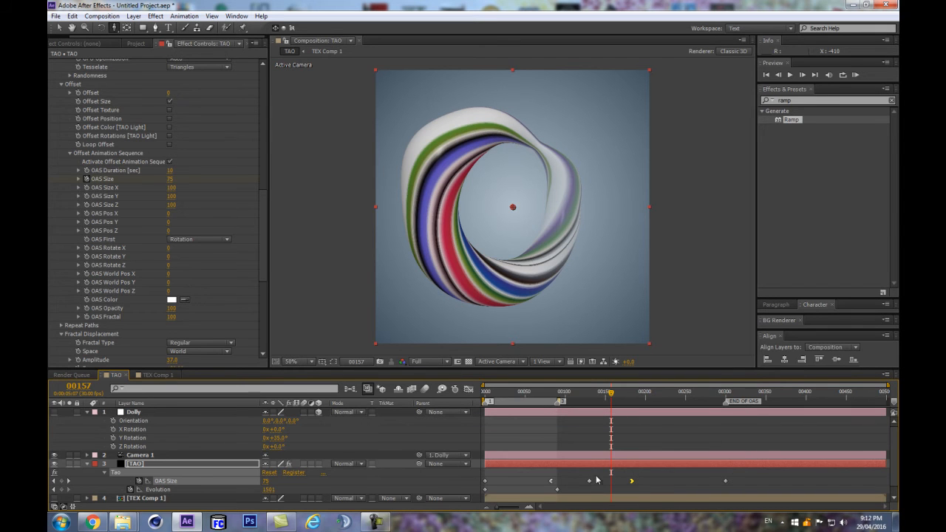
Step: Smooth the pinch keyframe of OAS Size near frame 130 and widen its influence handles in the graph editor
click(585, 480)
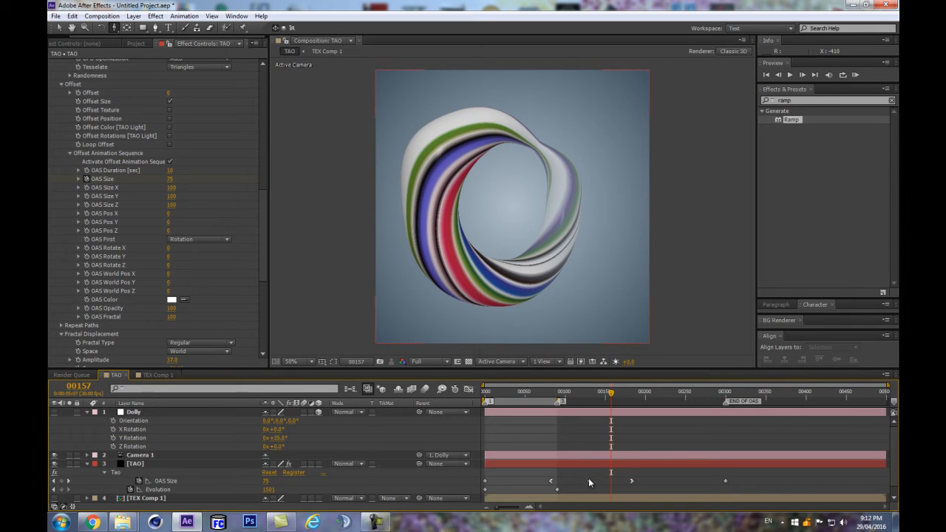
click(589, 481)
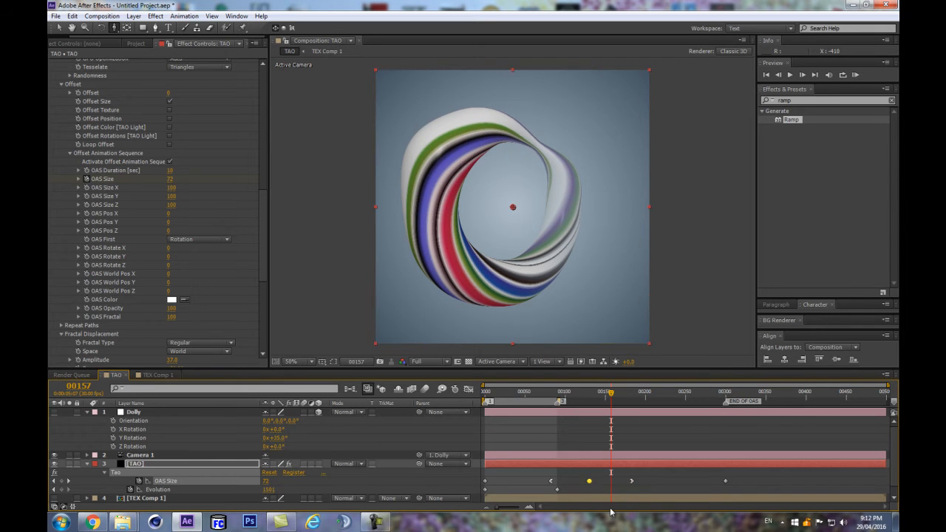
click(468, 390)
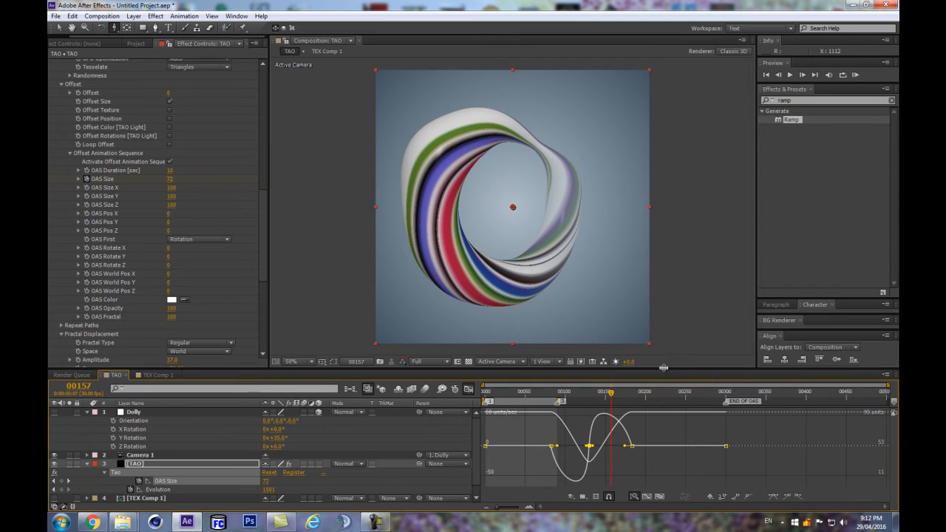
drag(667, 367, 666, 319)
drag(595, 423, 568, 426)
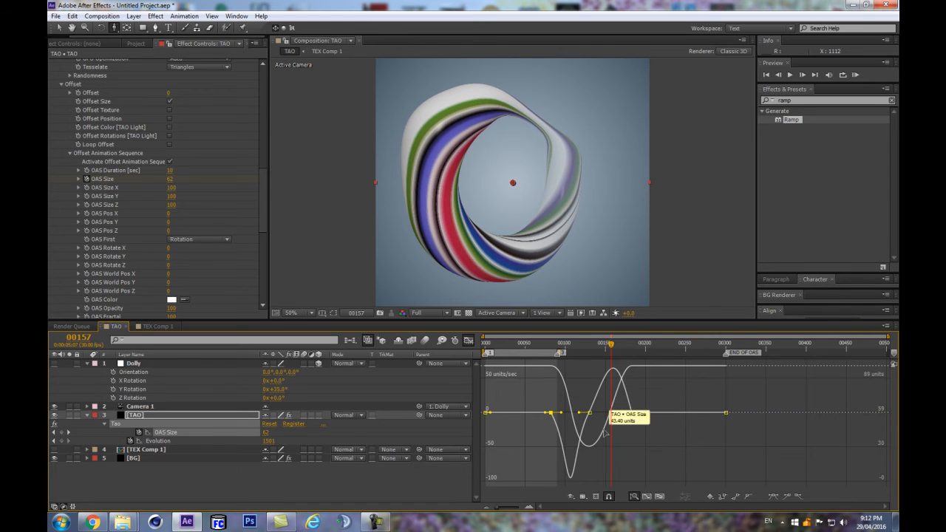
drag(625, 416, 601, 417)
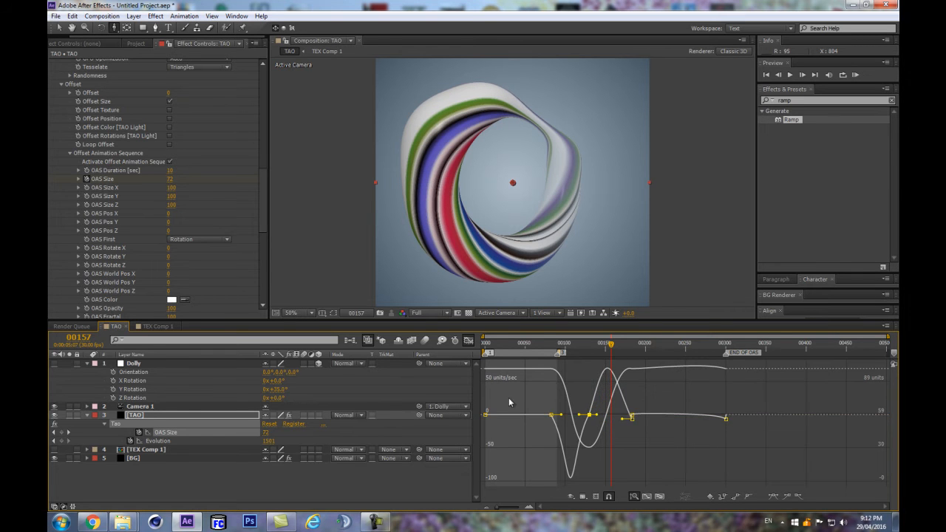
Step: Preview the loop with the smoothed pinch and check the Chrome window for comparison
click(143, 474)
key(KP_0)
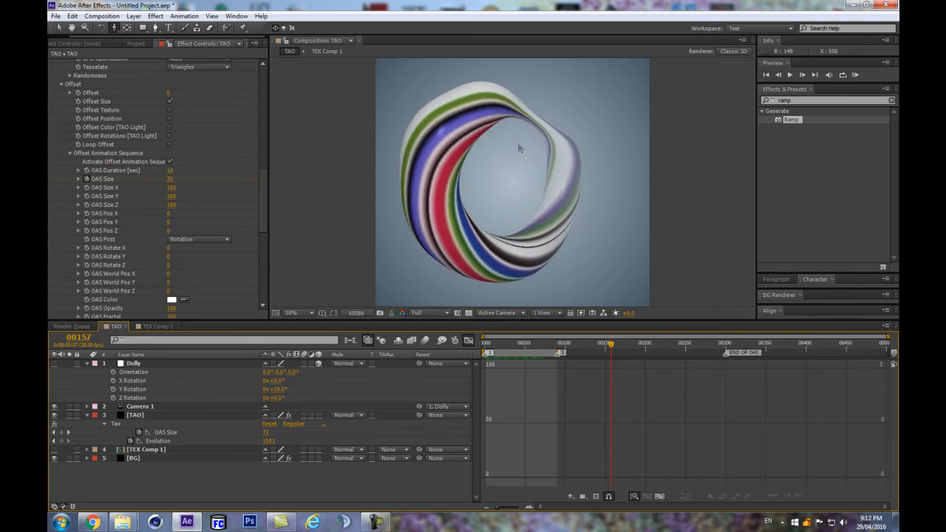
click(115, 484)
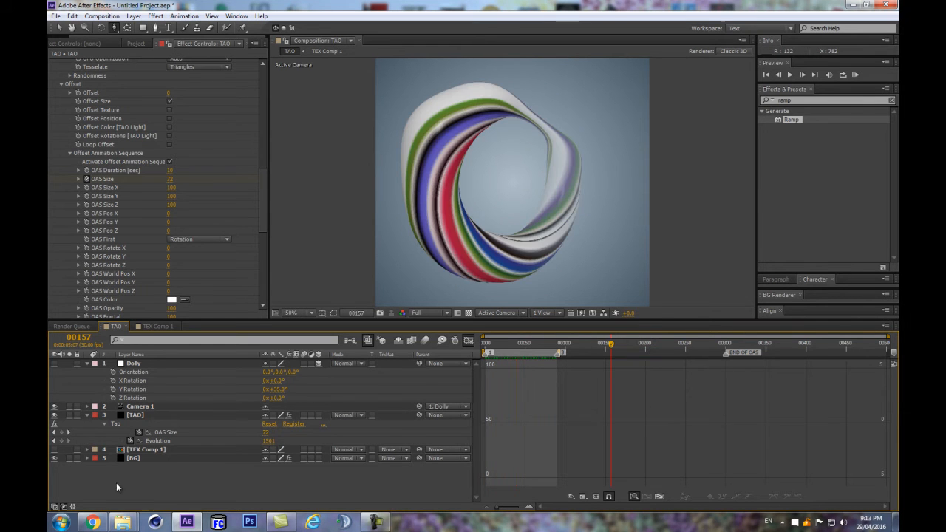
click(91, 522)
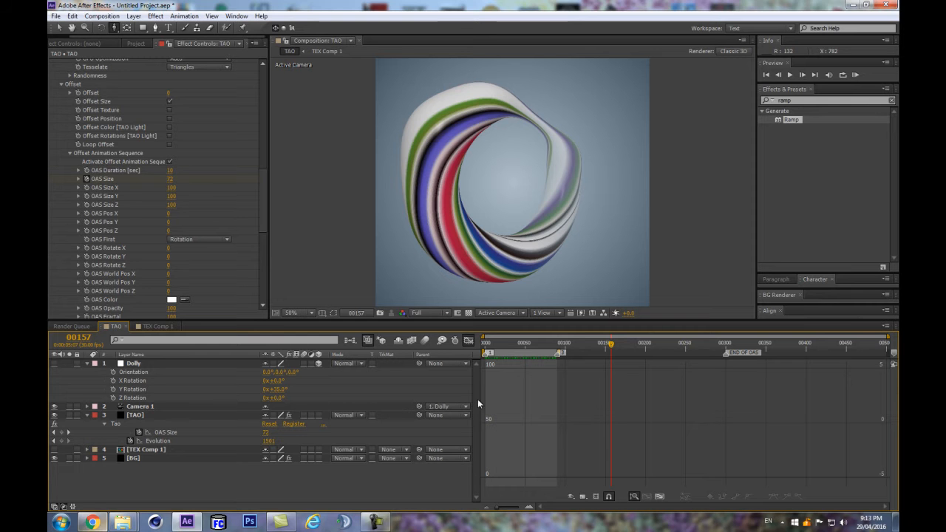
click(92, 522)
Step: Collapse the properties of all layers and return the timeline from the graph editor to layer bars
key(ctrl+a)
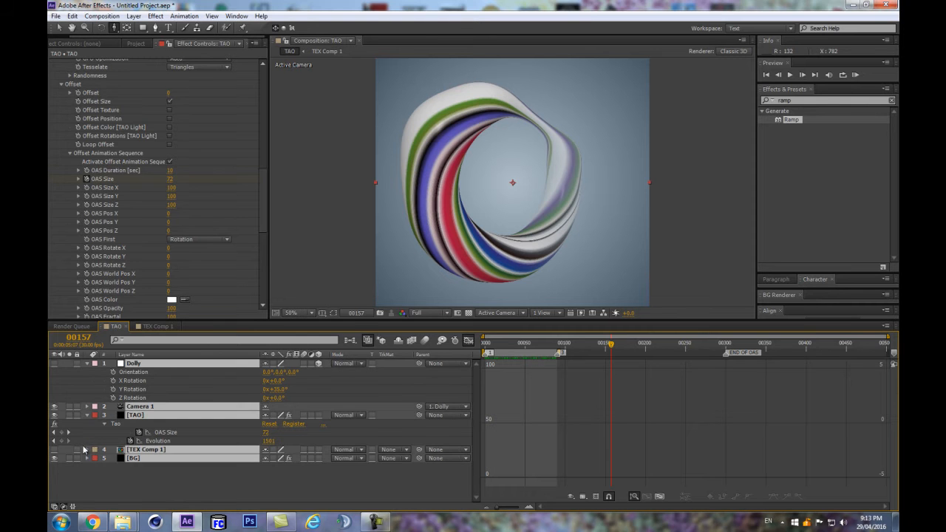
click(88, 364)
click(394, 468)
click(469, 341)
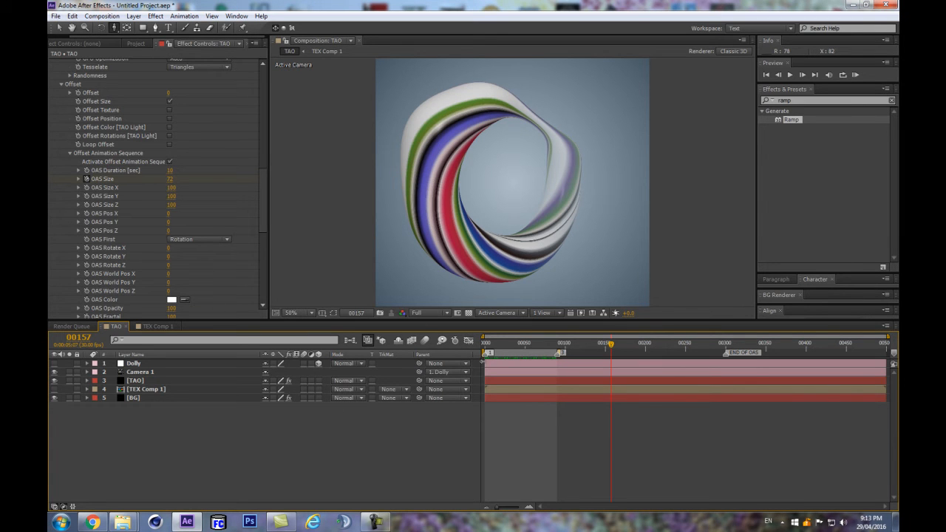
Step: Keyframe TAO's Offset at 0 on frame 0 and 100 on frame 90, and enable Loop Offset
scroll(210, 214, up, 3)
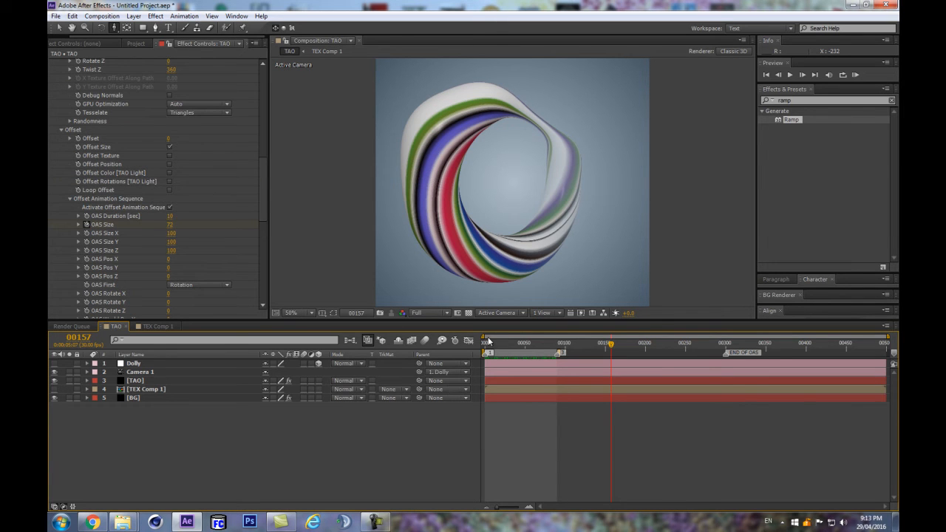
drag(486, 348, 473, 349)
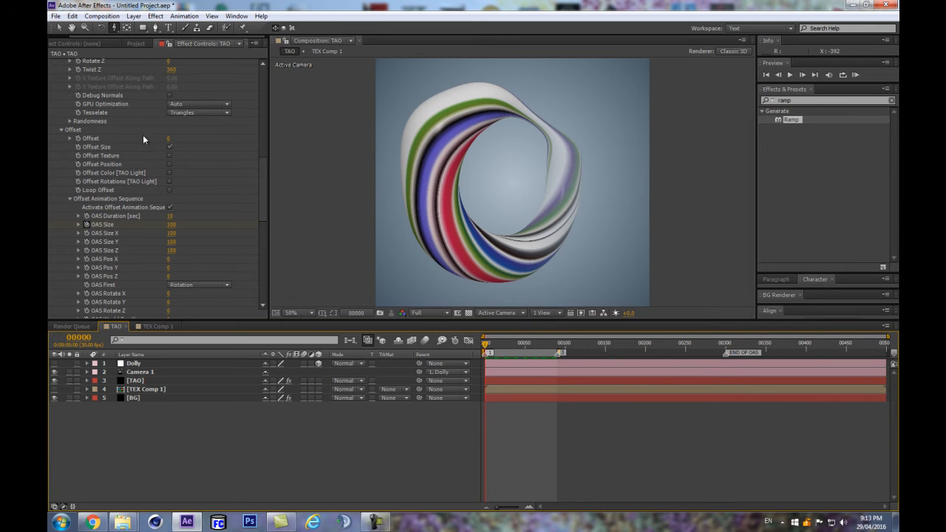
click(133, 183)
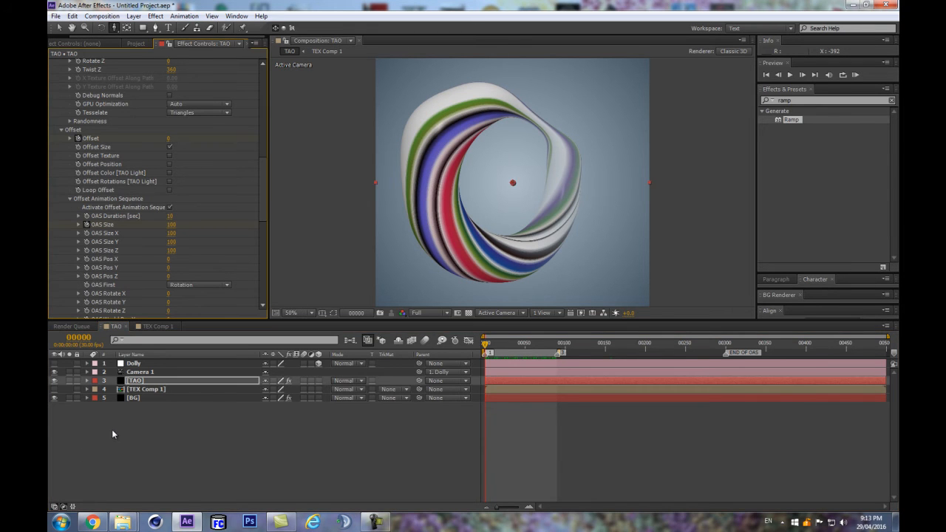
click(558, 343)
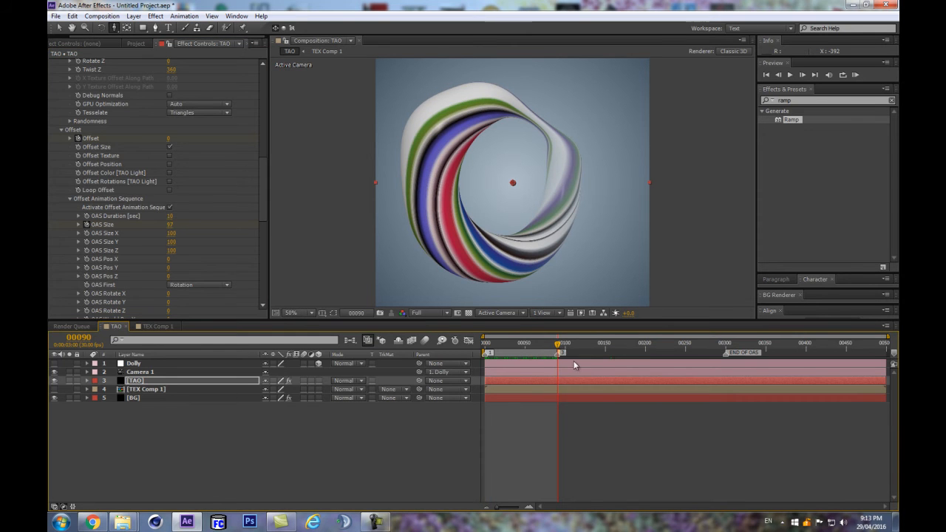
click(171, 139)
text(100)
key(Return)
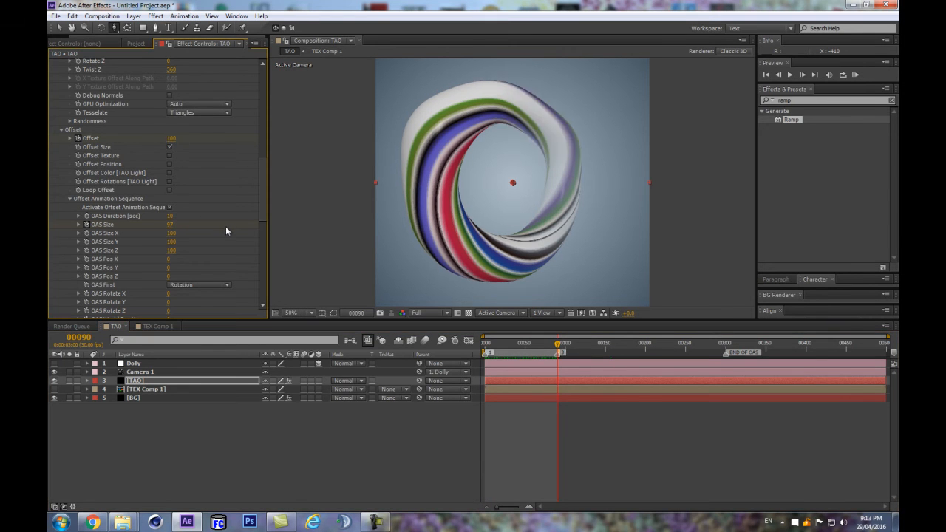
click(171, 189)
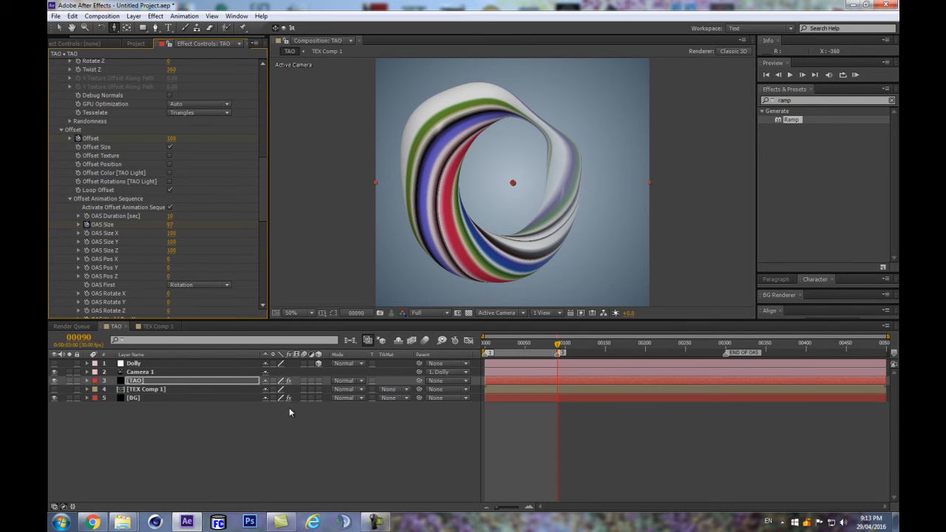
Step: Reveal TAO's keyframes, scrub through the animated offset and preview the loop
key(u)
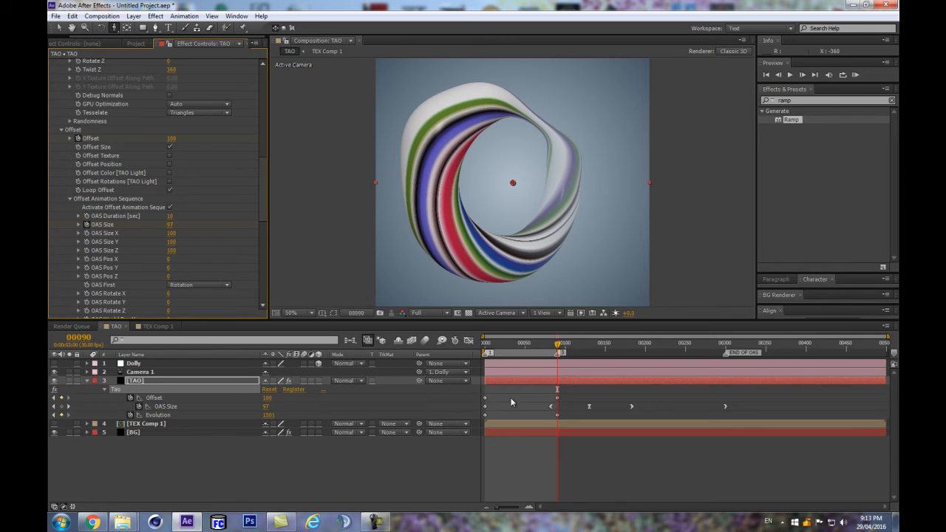
click(728, 348)
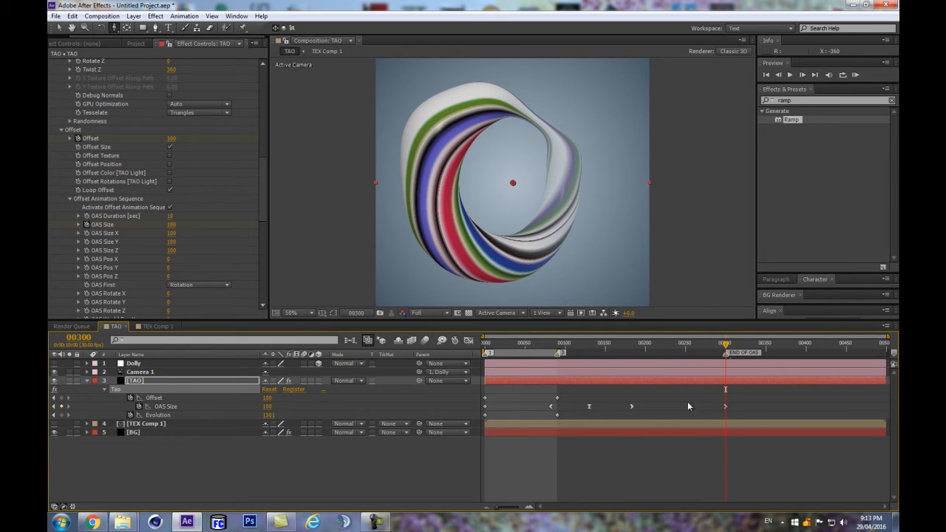
click(480, 344)
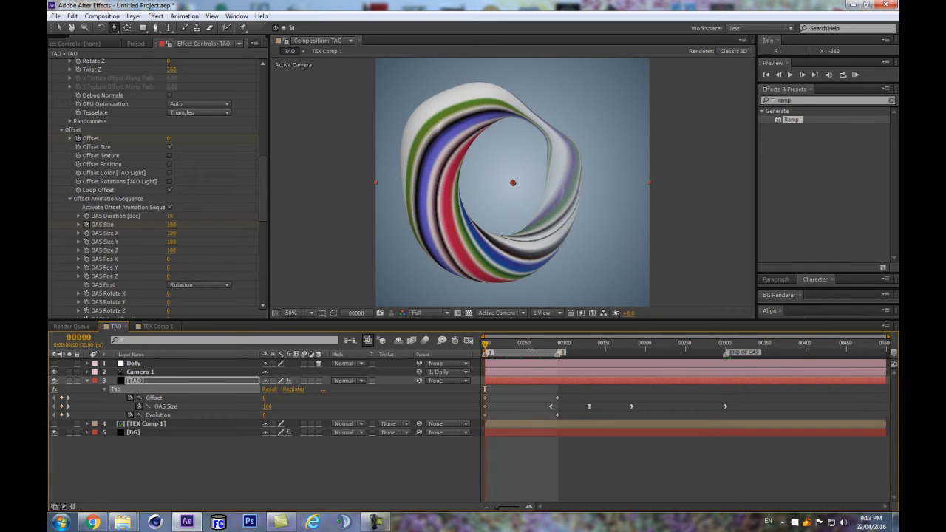
drag(510, 344, 551, 344)
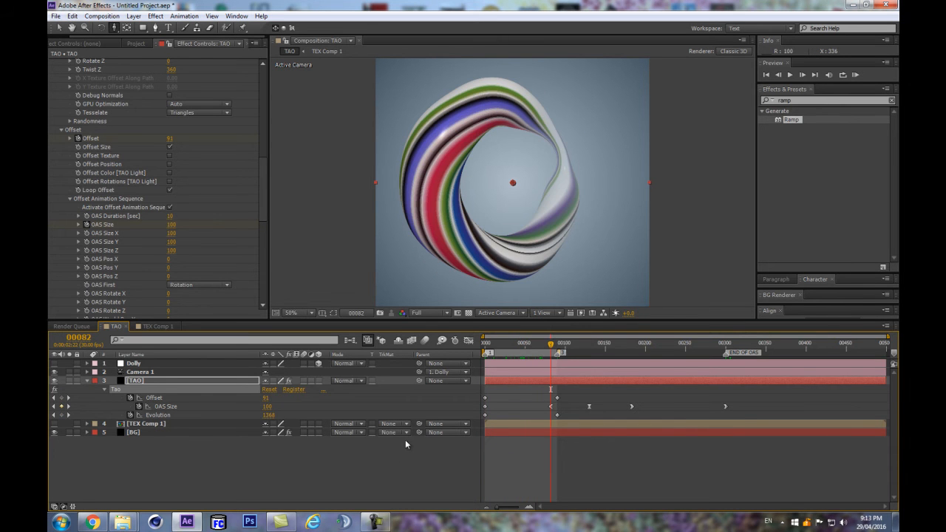
click(396, 462)
key(KP_0)
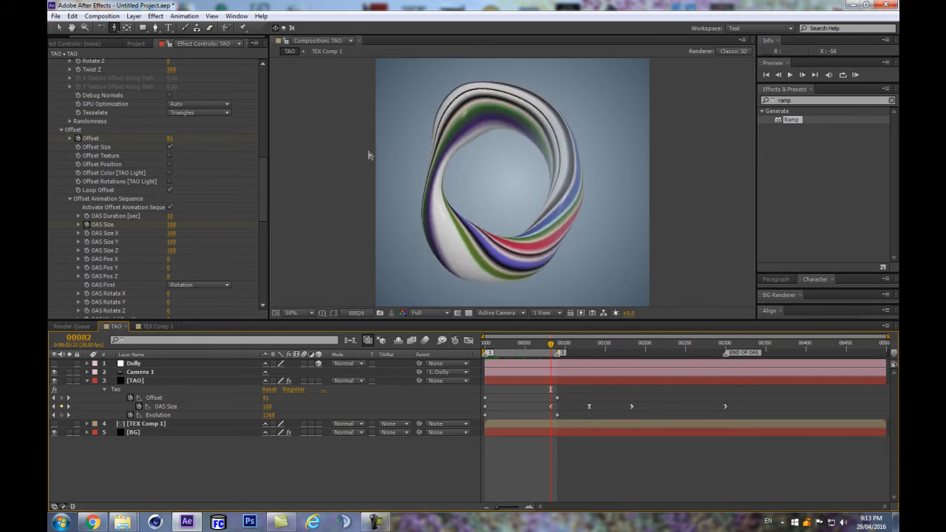
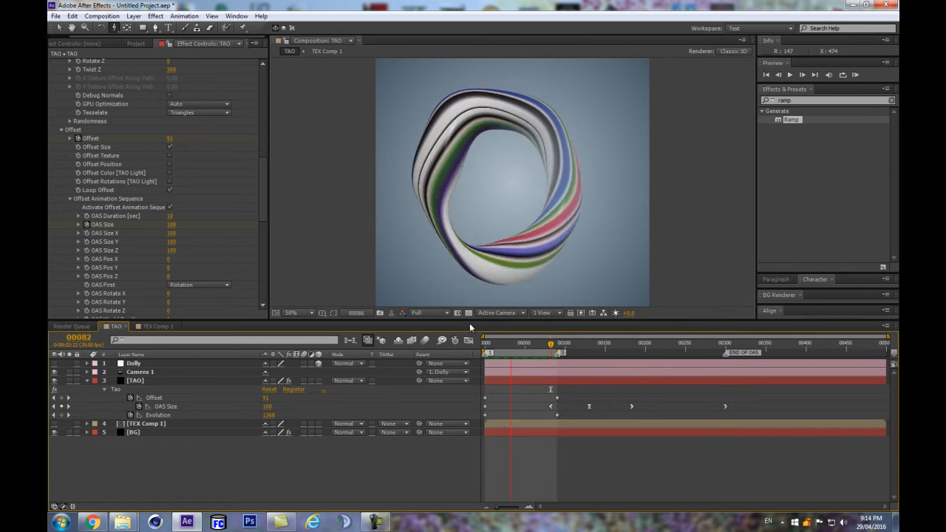
key(space)
Step: Set OAS Size to 80 at frame 130 and move the three middle OAS Size keyframes earlier to start near frame 35
drag(550, 344, 656, 344)
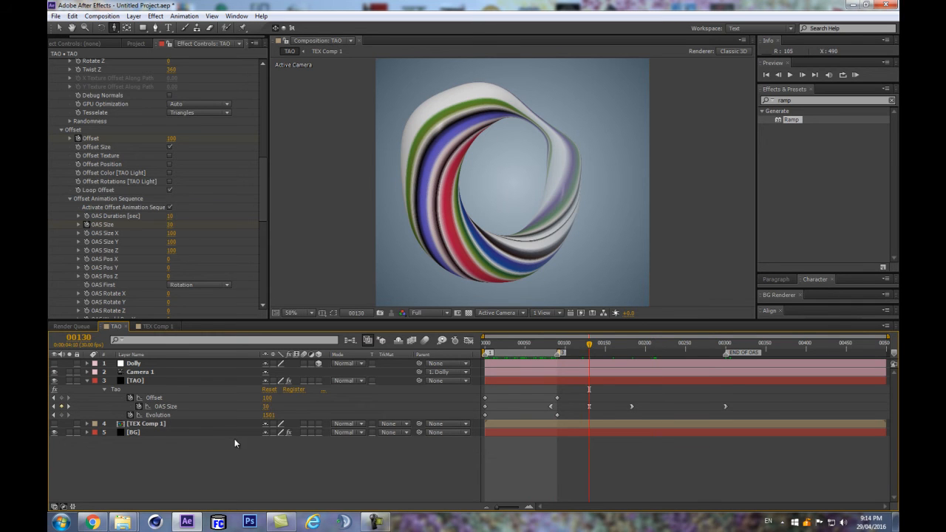
mouse_move(266, 411)
mouse_down()
mouse_move(303, 411)
mouse_move(267, 407)
mouse_up()
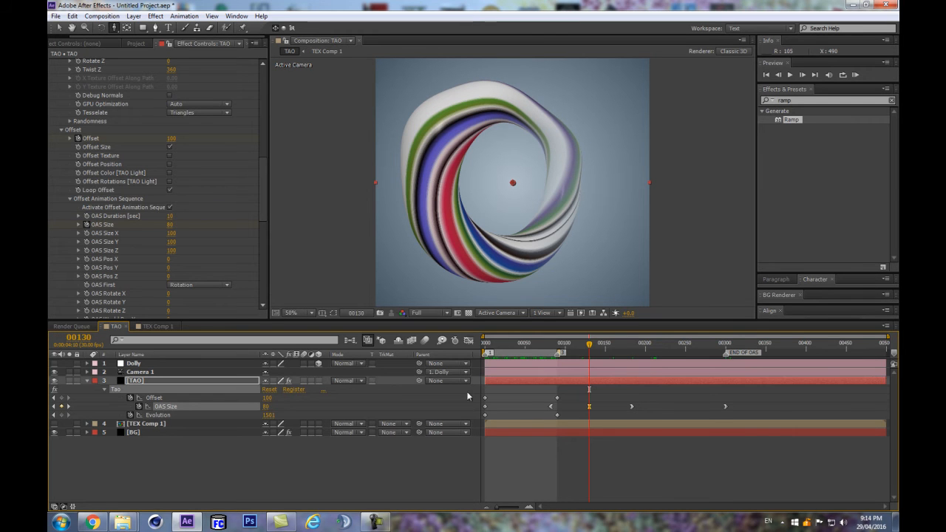
drag(643, 354, 661, 354)
drag(659, 401, 534, 407)
click(651, 408)
drag(650, 407, 550, 403)
key(ctrl+z)
drag(632, 408, 596, 408)
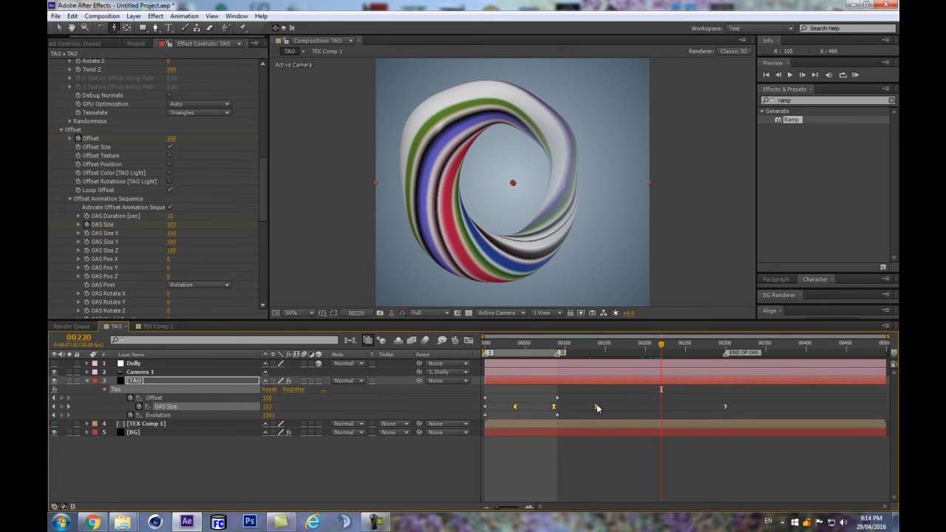
Step: Paste a copy of the three OAS Size keyframes at frame 167 and respace the groups to start near frames 43 and 191
click(620, 343)
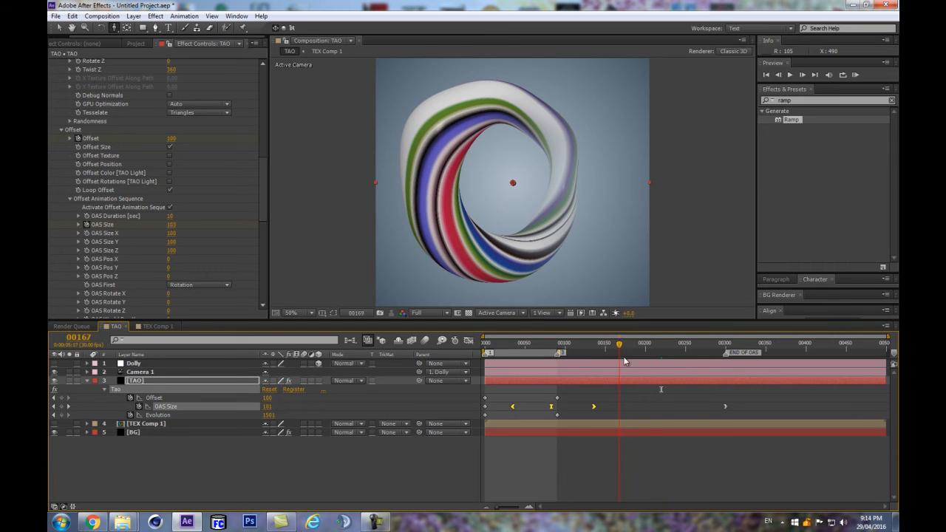
key(ctrl+v)
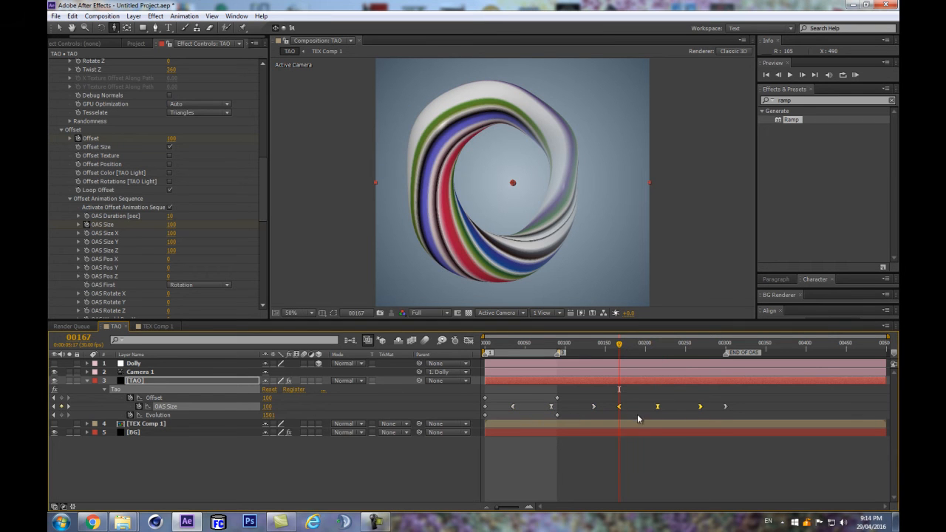
drag(620, 408, 600, 407)
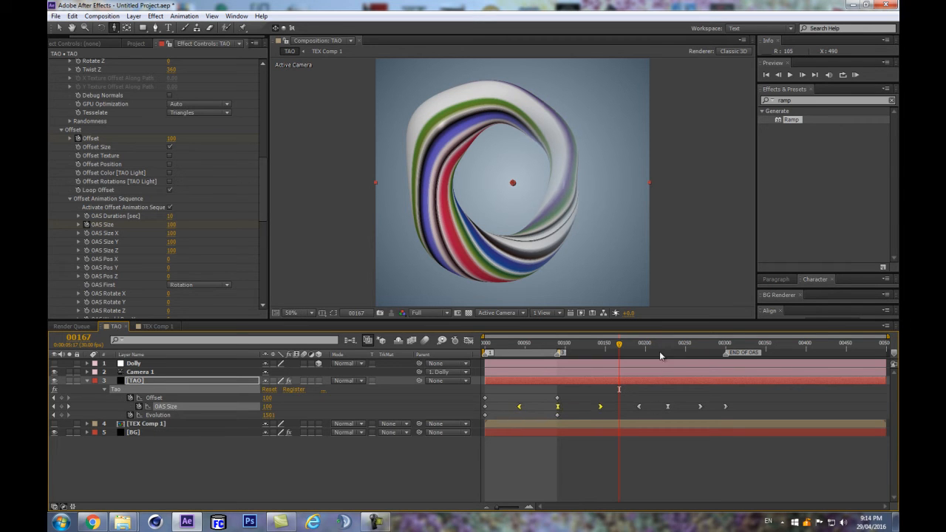
Step: Set OAS Size to 150 at frame 228, the middle keyframe of the second group, to thicken the ring there
click(668, 406)
drag(266, 407, 267, 406)
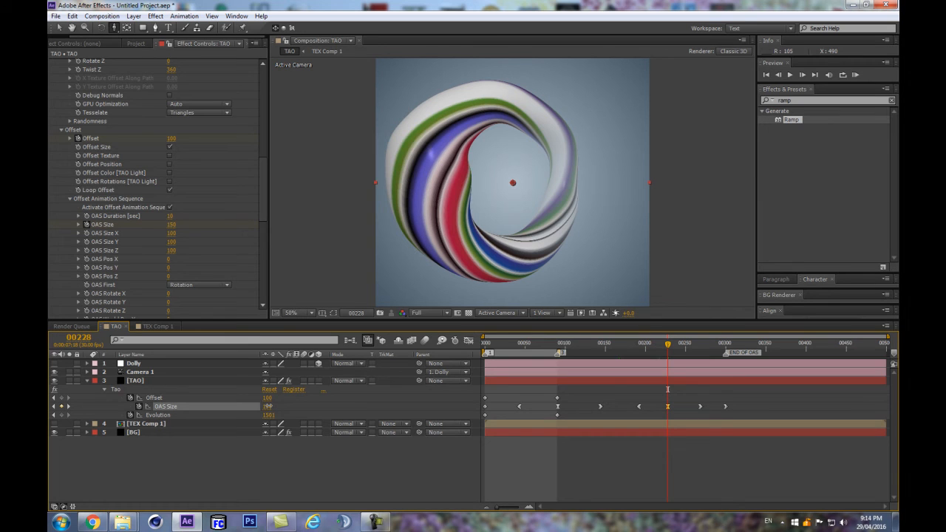
click(415, 248)
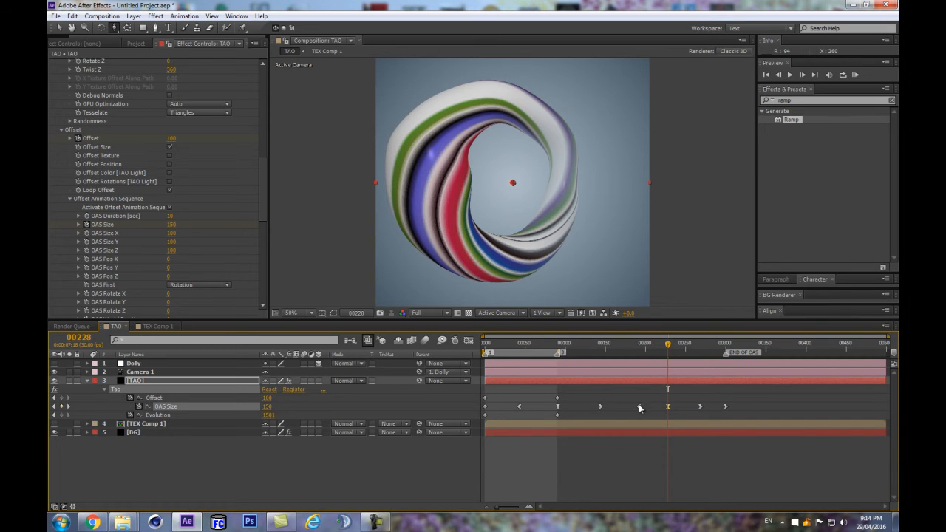
Step: Nudge the outer two OAS Size keyframes of the second group slightly later, to about frames 196 and 270
drag(639, 405, 642, 408)
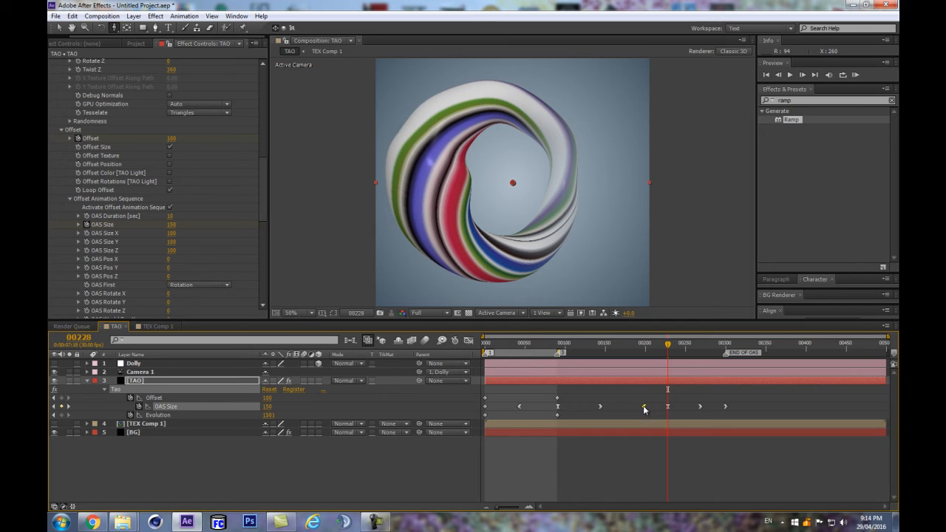
click(705, 405)
drag(706, 405, 637, 415)
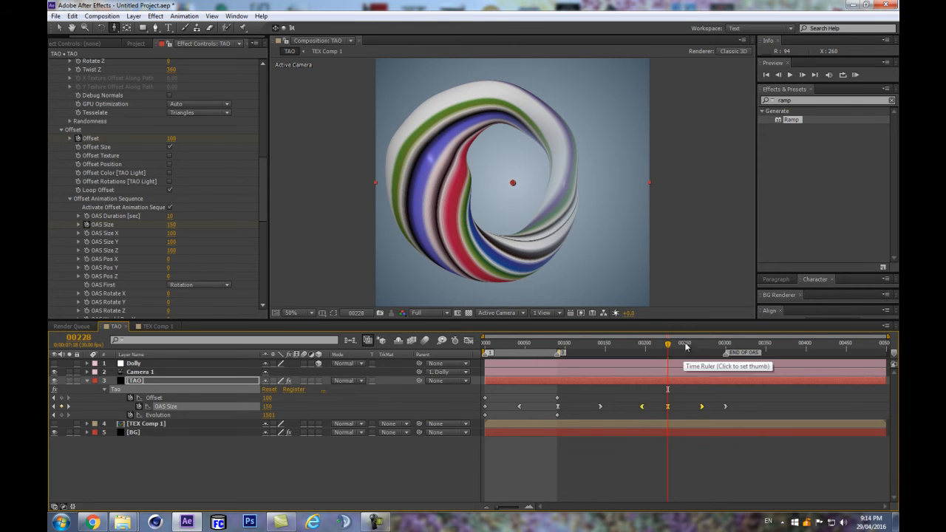
click(423, 468)
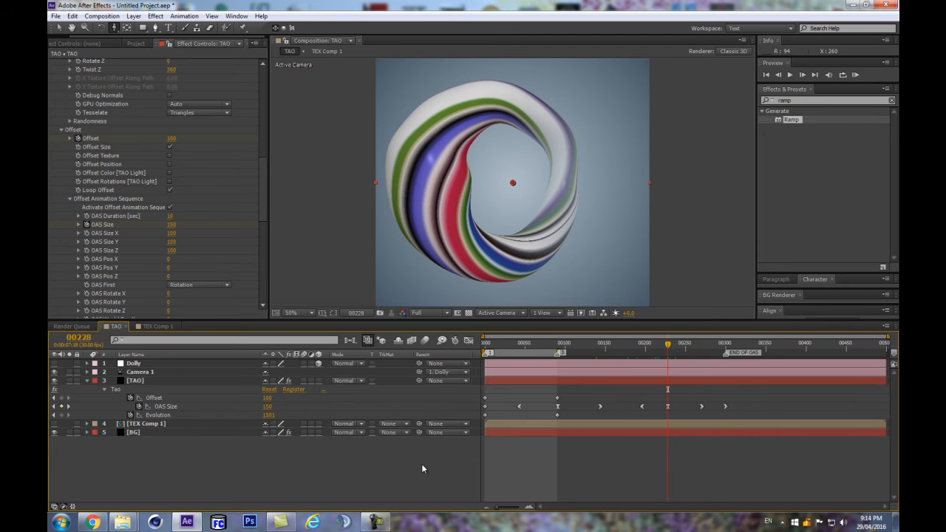
Step: Set OAS Size to 122 at frame 228 and preview the loop from the first frame
click(269, 406)
text(122)
key(Return)
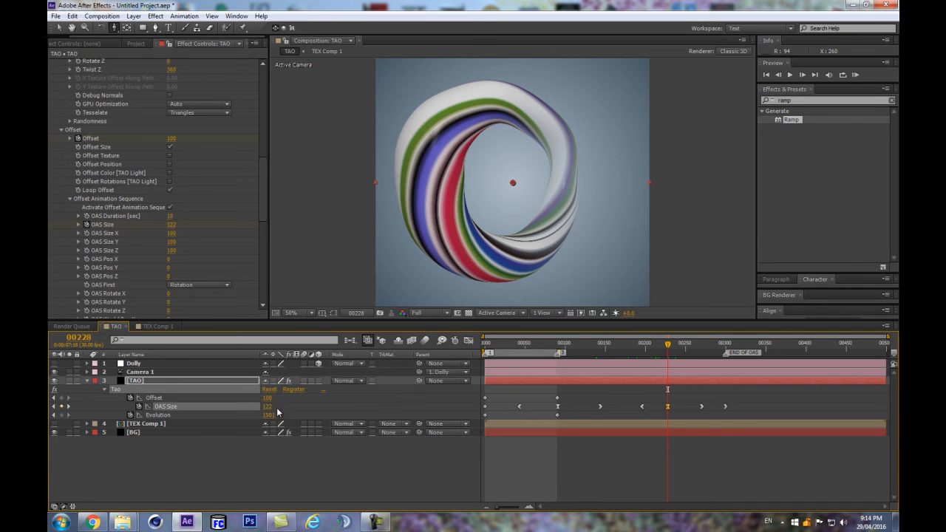
key(Home)
click(372, 473)
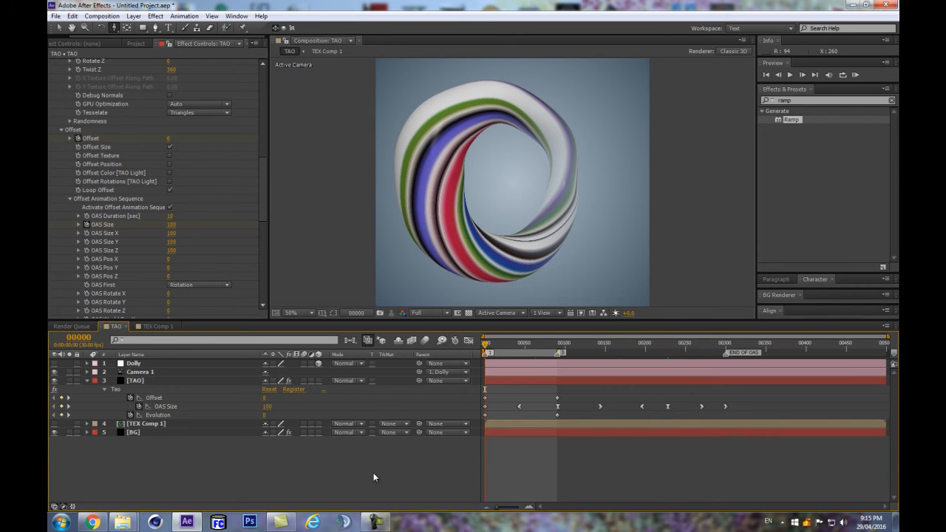
click(131, 425)
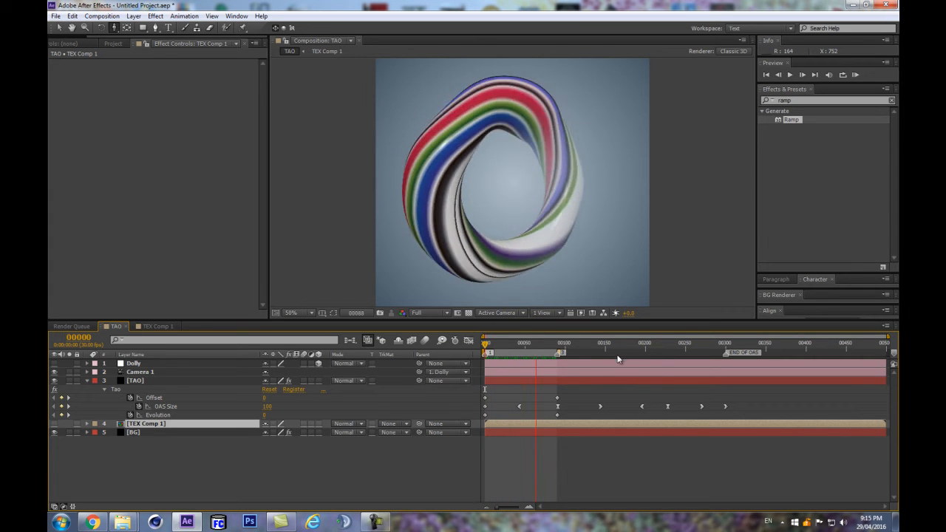
Step: Set OAS Size to 50 at frame 91, the middle keyframe of the first group, and preview the loop
drag(546, 344, 559, 345)
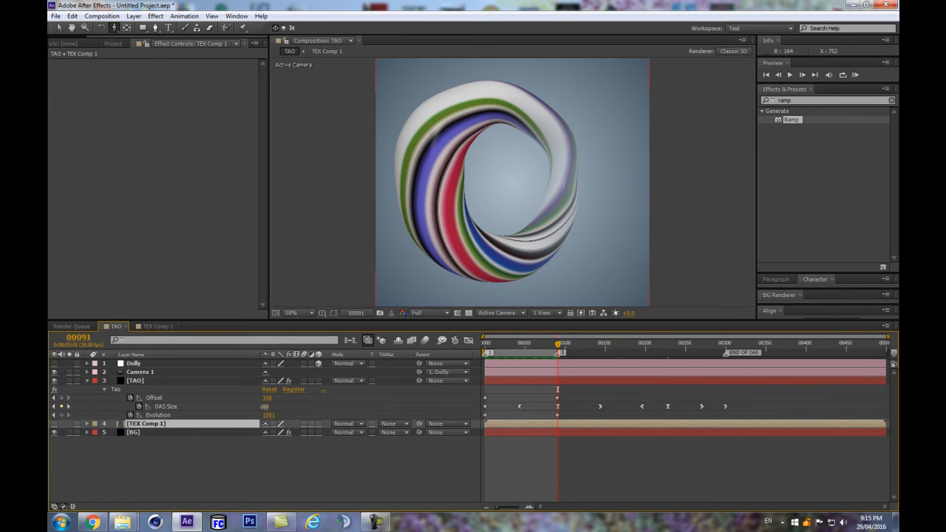
click(264, 407)
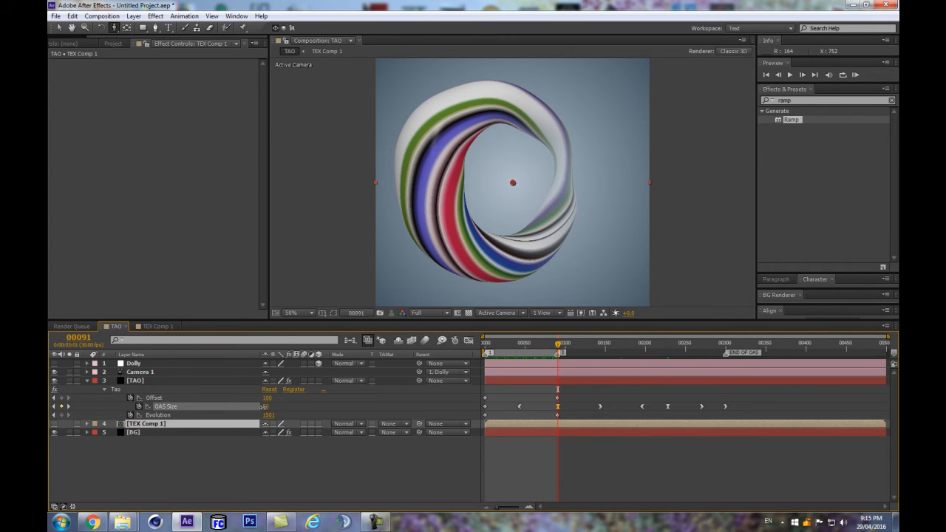
click(393, 477)
key(KP_0)
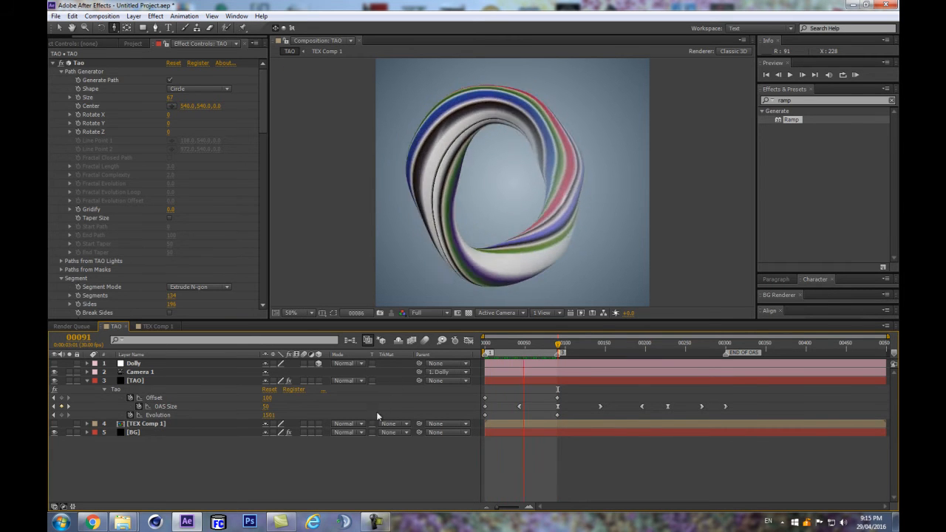
key(space)
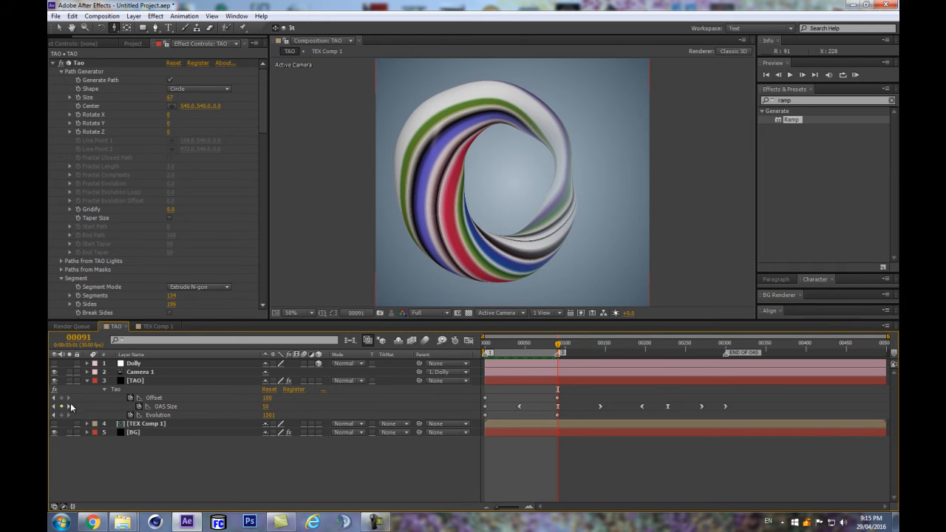
Step: Collapse the TAO layer's properties, look at the candy blob reference render in Chrome, and return to After Effects
click(87, 381)
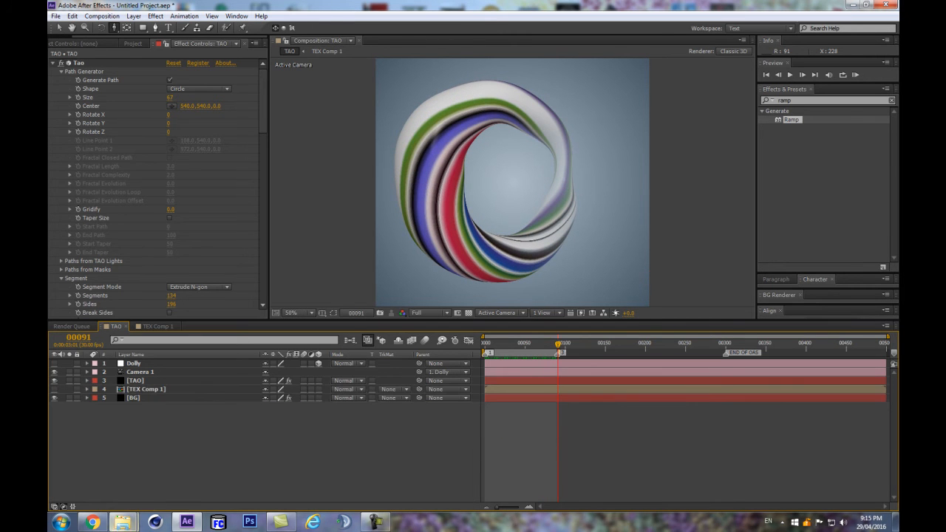
click(92, 522)
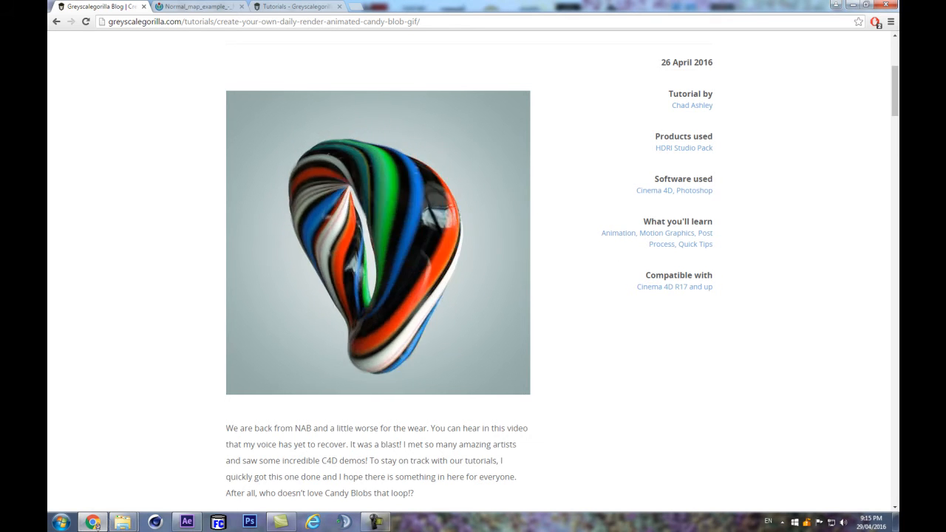
key(alt+Tab)
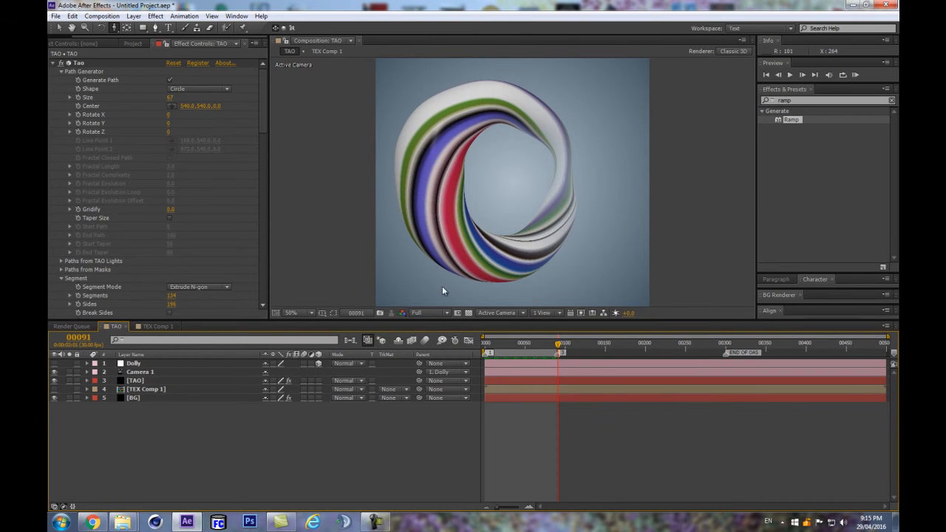
Step: Set the Dolly null's Y Rotation to 44° and shift the camera so the ring sits slightly lower and further right
drag(525, 320, 525, 354)
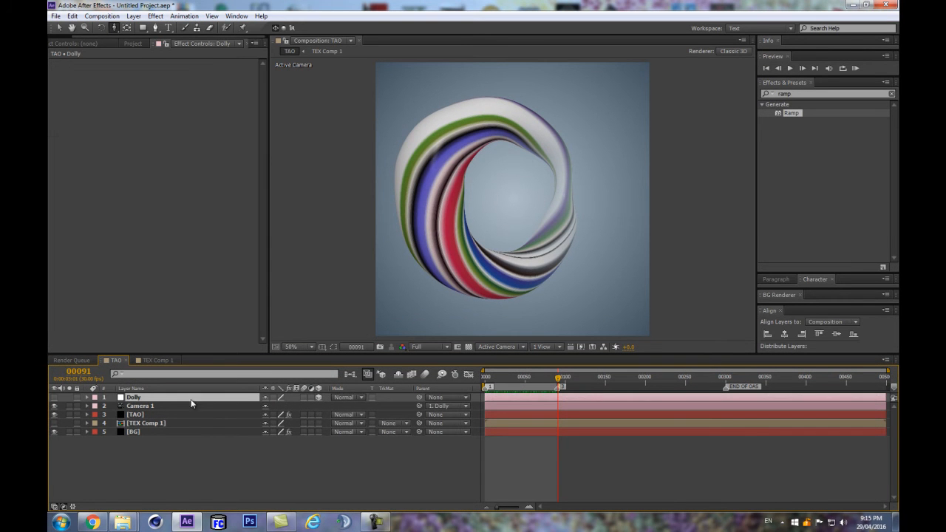
key(r)
drag(279, 430, 286, 424)
key(Return)
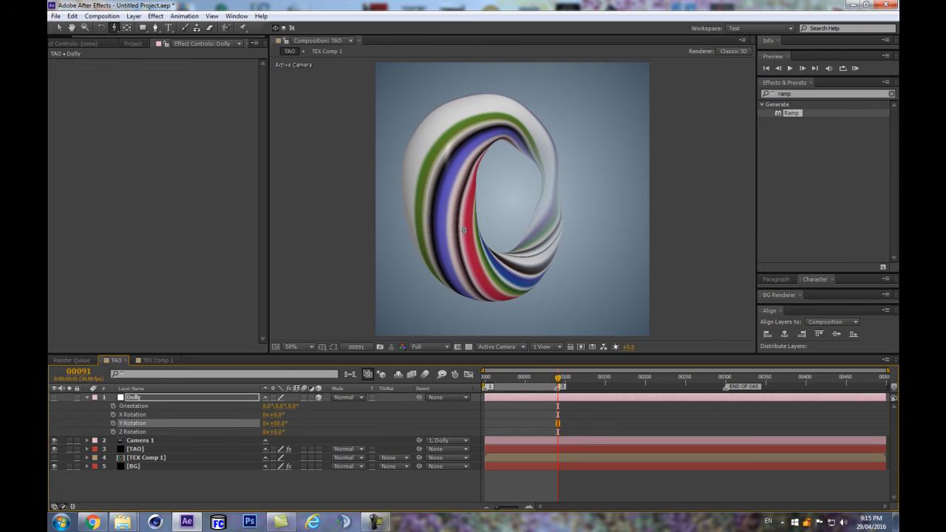
drag(480, 214, 492, 222)
drag(286, 424, 282, 424)
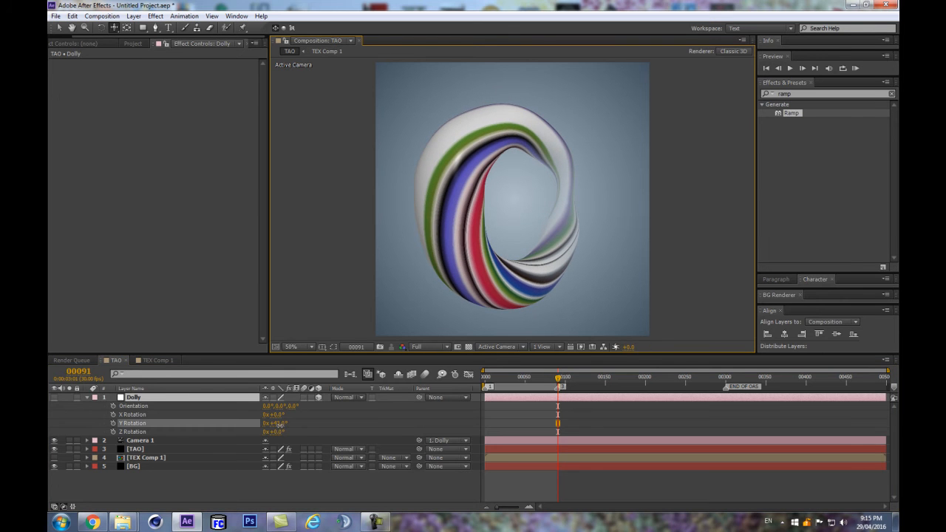
Step: Set the TAO layer's image based lighting to the Industrial Room built-in environment
click(150, 459)
click(137, 449)
scroll(85, 244, down, 10)
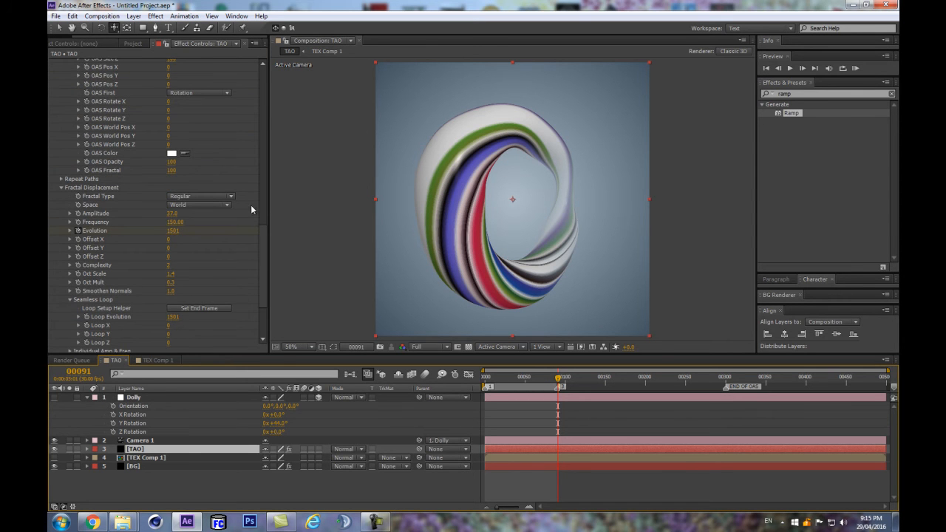
click(62, 189)
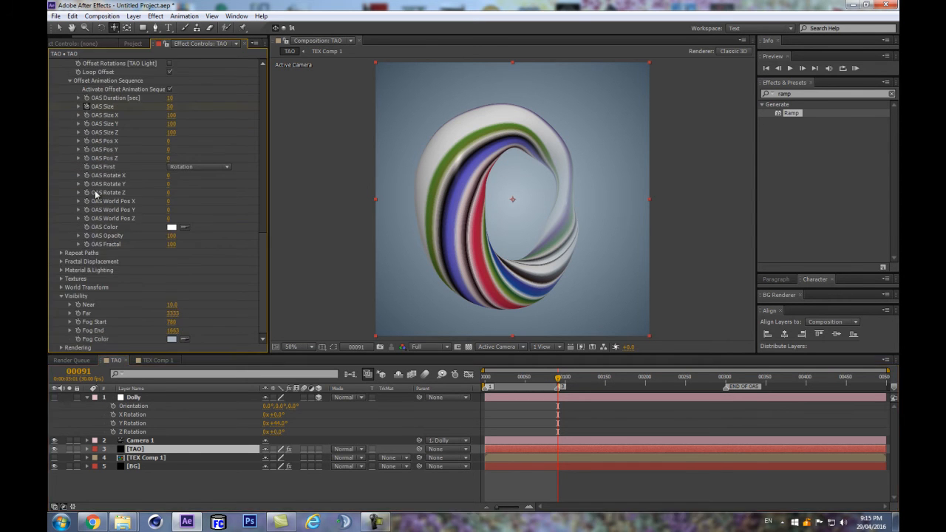
click(61, 270)
scroll(181, 243, down, 2)
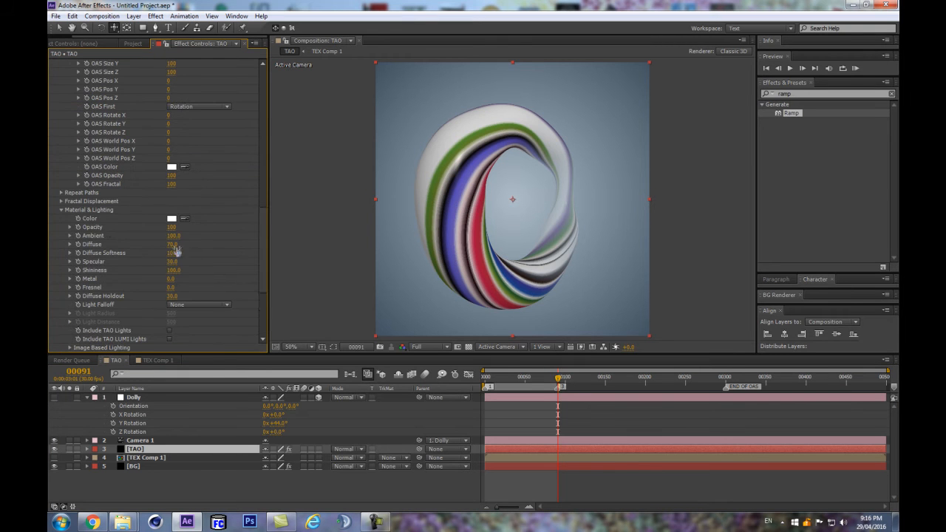
scroll(143, 267, down, 3)
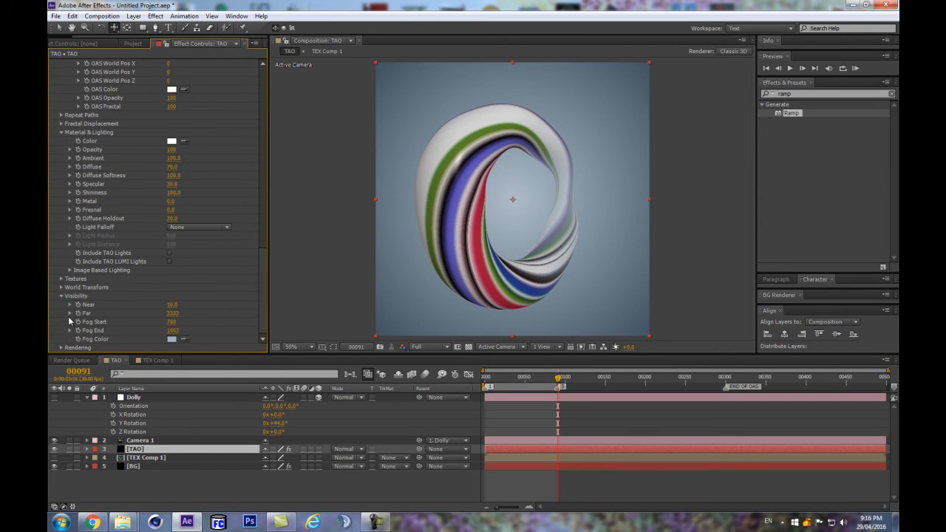
click(70, 271)
scroll(229, 245, down, 2)
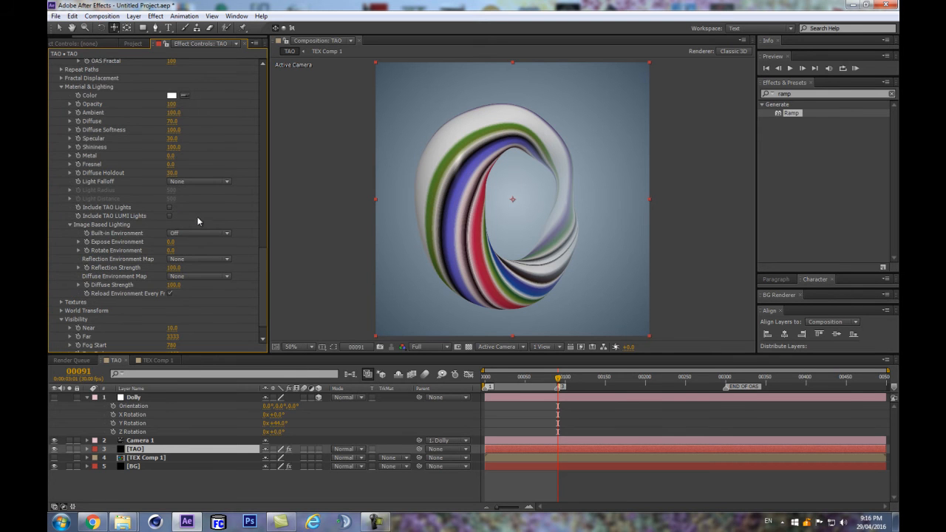
click(177, 232)
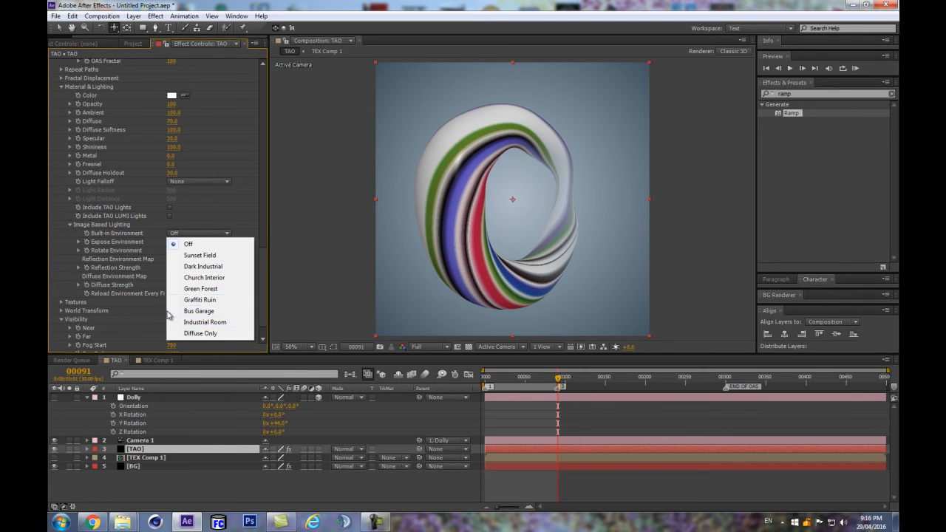
click(205, 322)
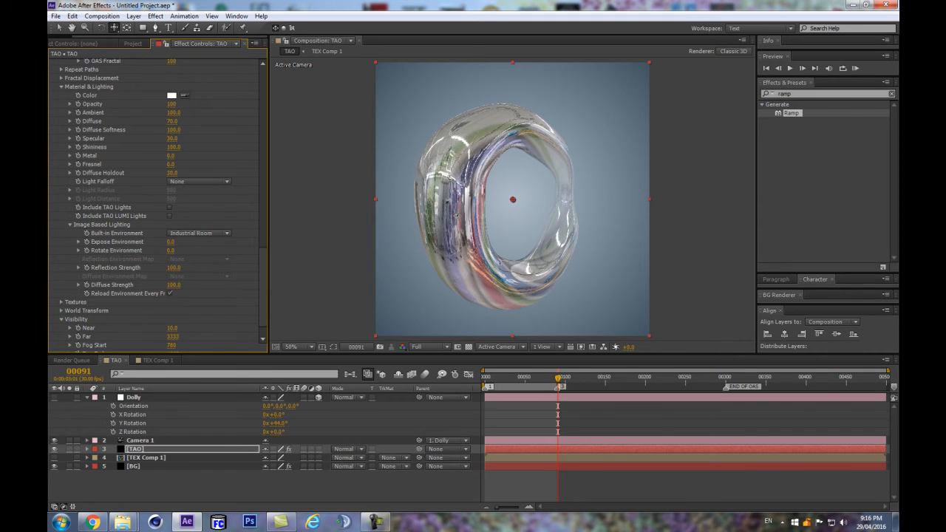
Step: Inspect the ring's reflections up close and reduce the Reflection Strength to 53
scroll(529, 199, up, 1)
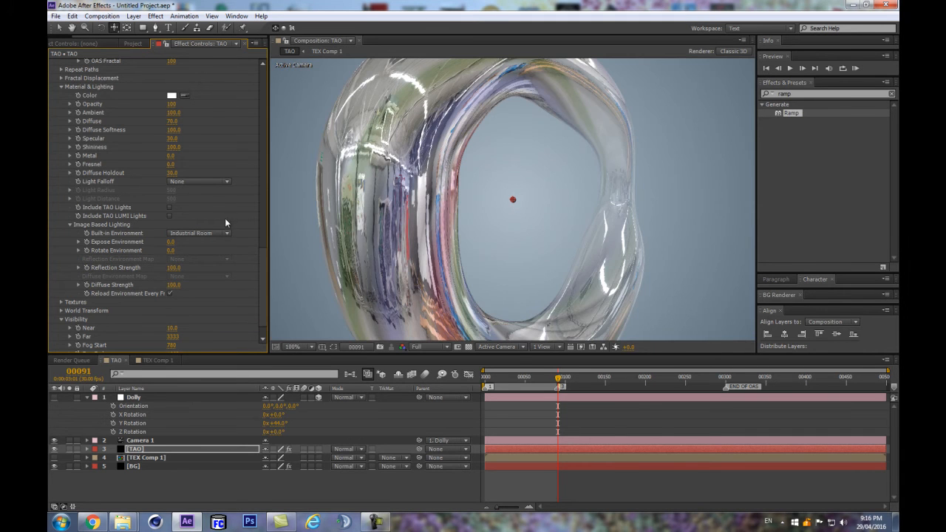
scroll(406, 174, down, 1)
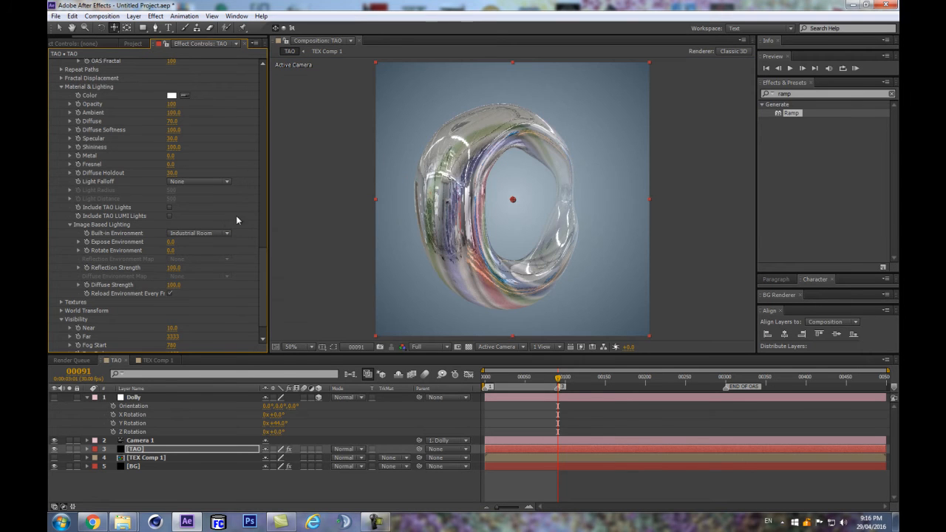
scroll(400, 246, up, 1)
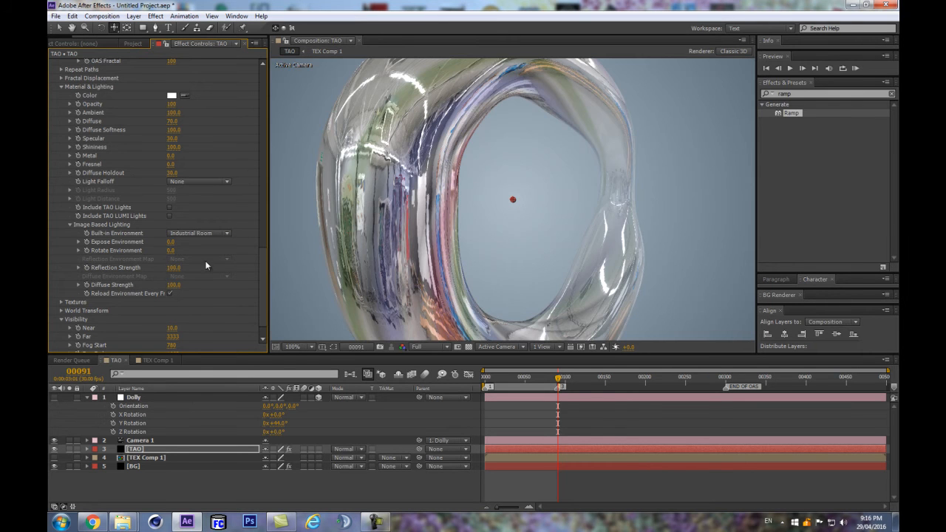
scroll(483, 191, down, 1)
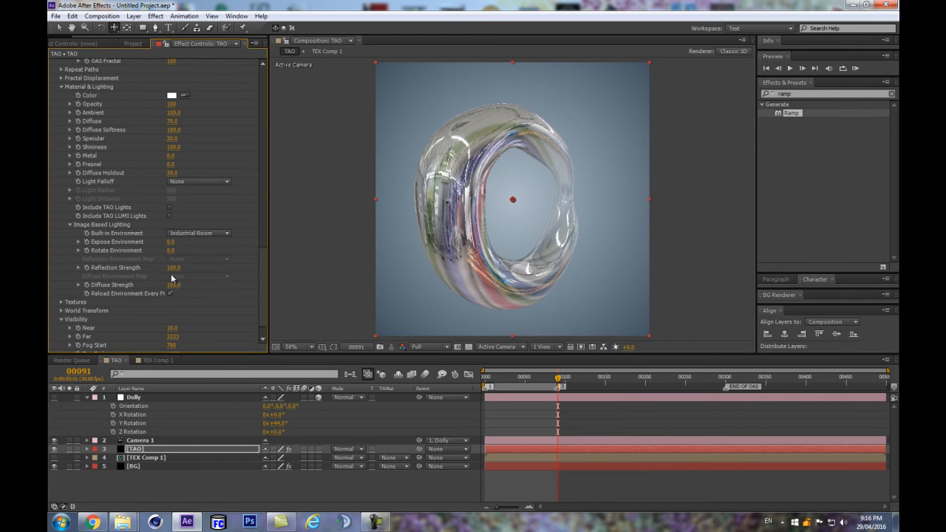
drag(174, 272, 151, 269)
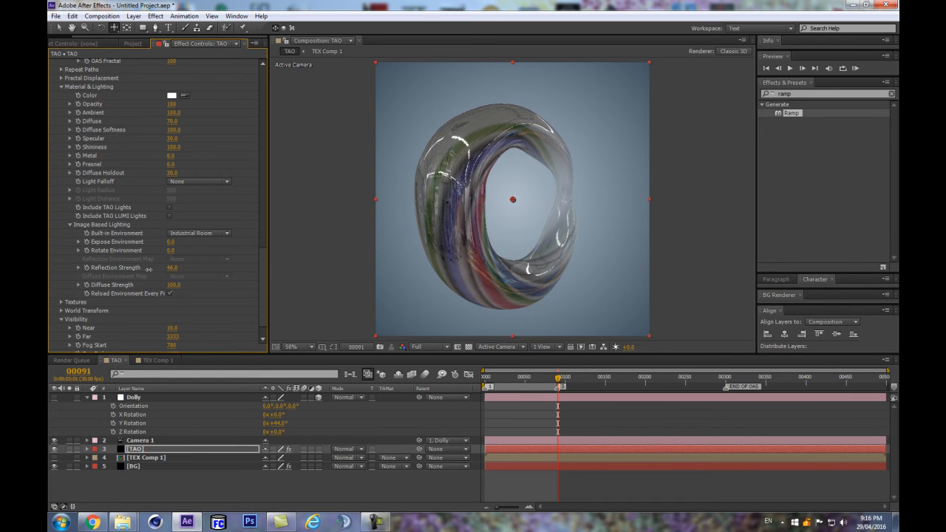
Step: Try Break Sides on the TAO segments, switch it off again, and disable Chamfer
scroll(239, 153, up, 12)
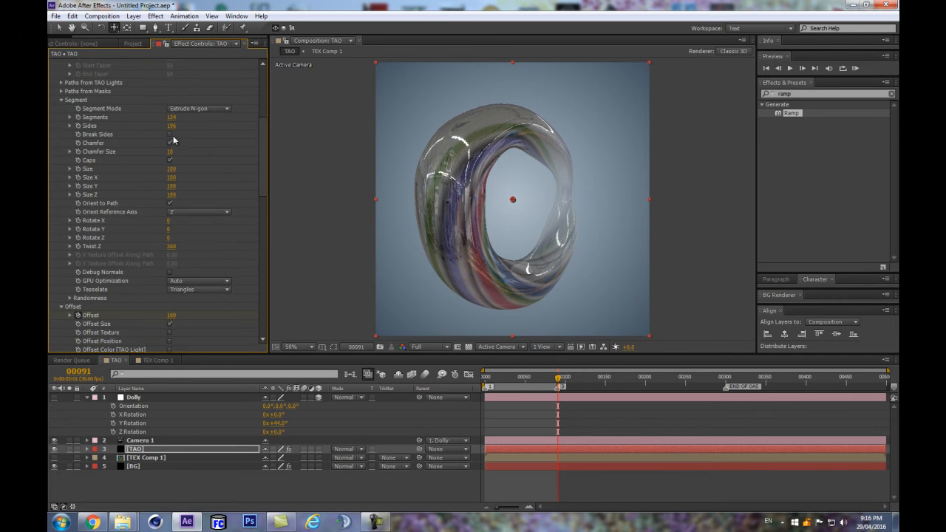
key(/)
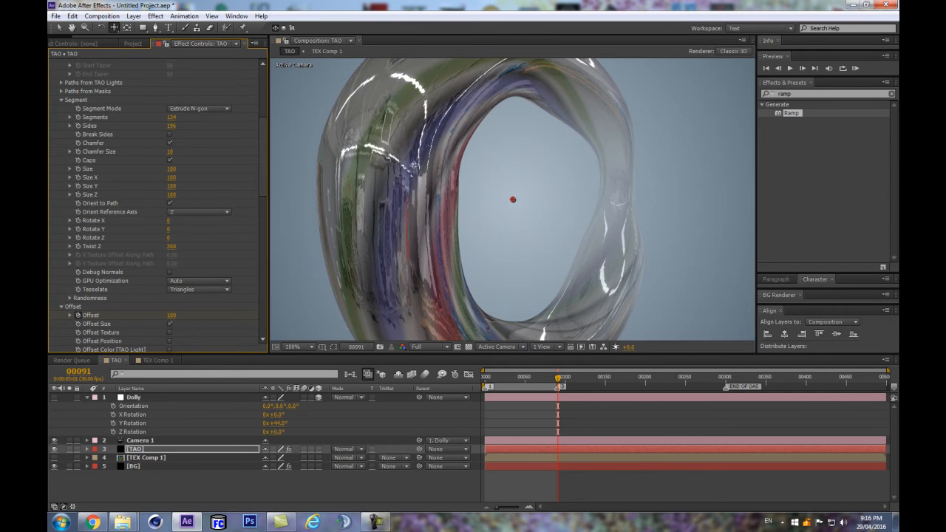
click(170, 135)
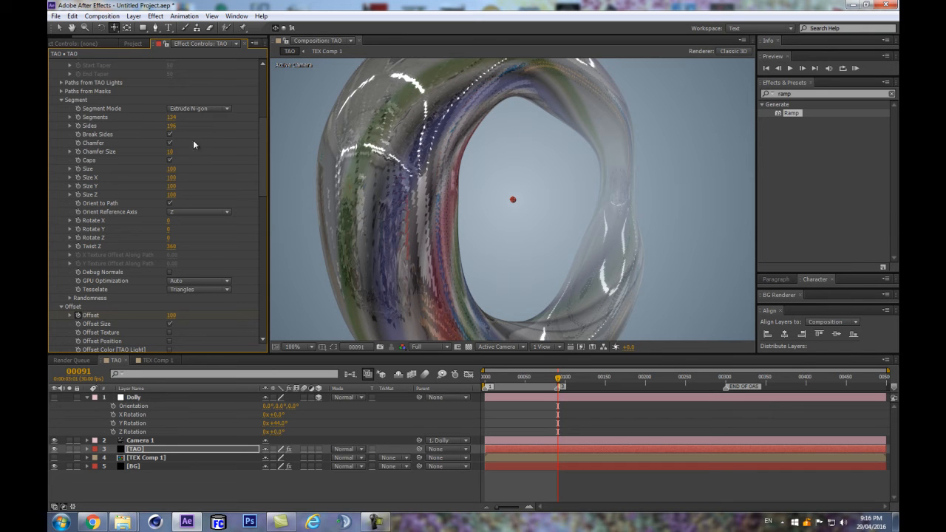
click(170, 134)
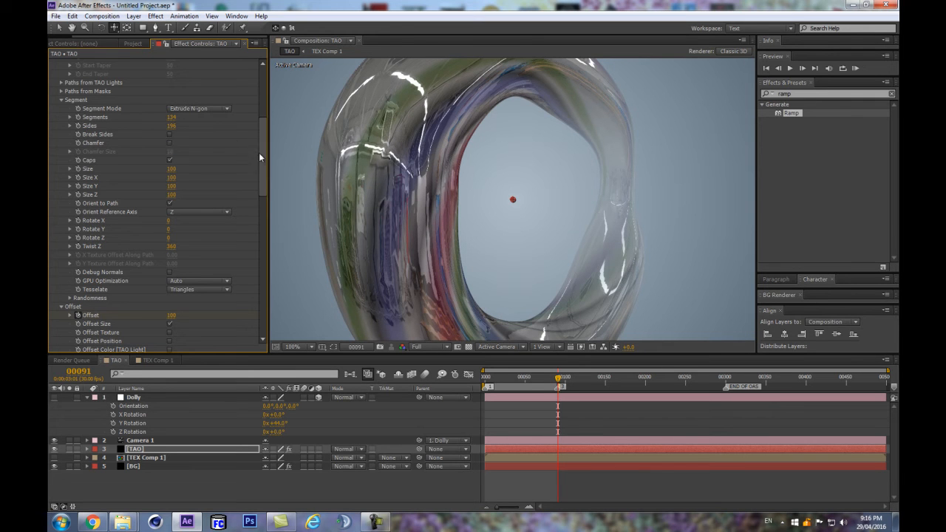
Step: Try much higher Sides and Segments counts on the ring, undo both, and lower Segments to 97
drag(173, 127, 528, 71)
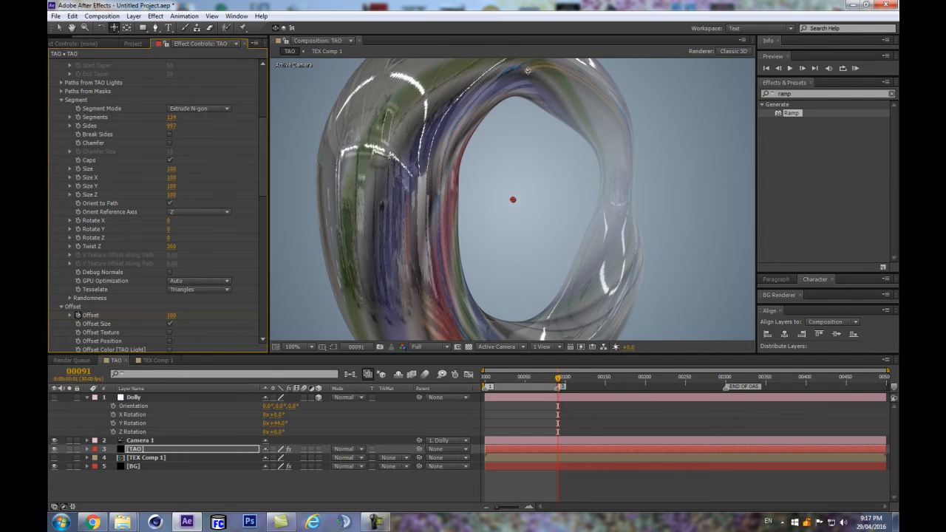
drag(172, 118, 344, 101)
key(ctrl+z)
key(ctrl+z)
drag(170, 118, 133, 122)
scroll(519, 169, down, 1)
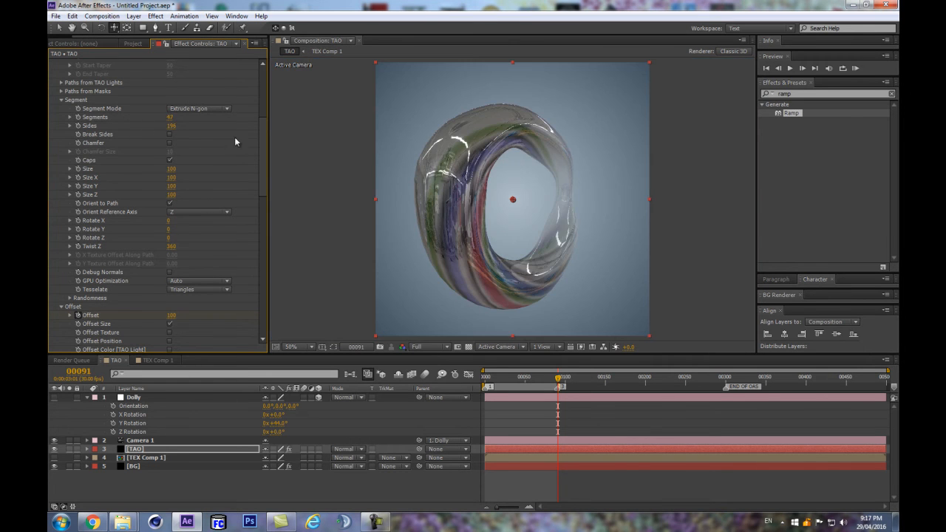
Step: Raise the Diffuse Strength of the TAO image based lighting to 321
drag(262, 120, 249, 260)
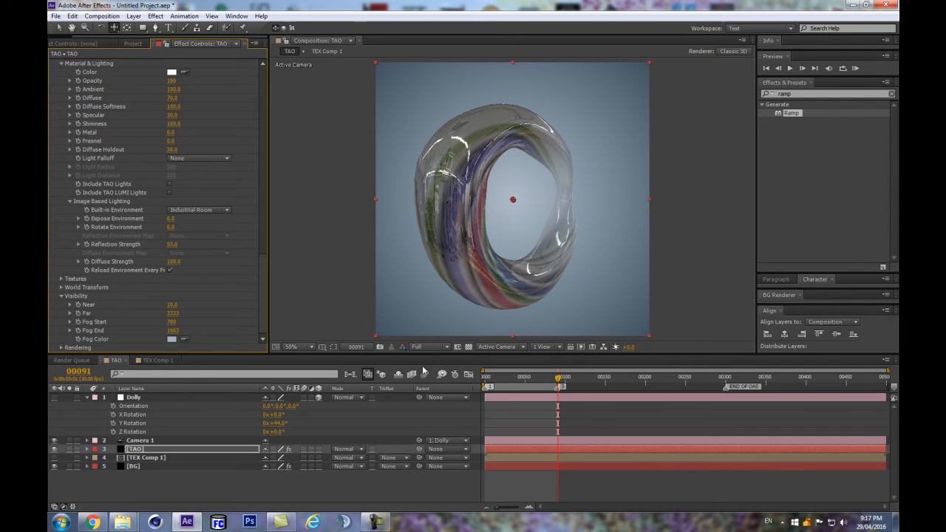
click(311, 485)
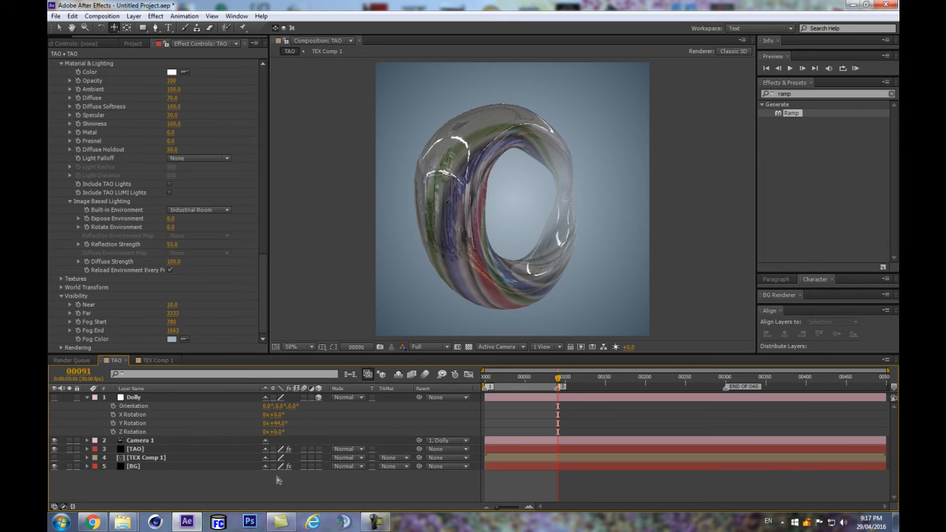
key(space)
drag(175, 262, 282, 246)
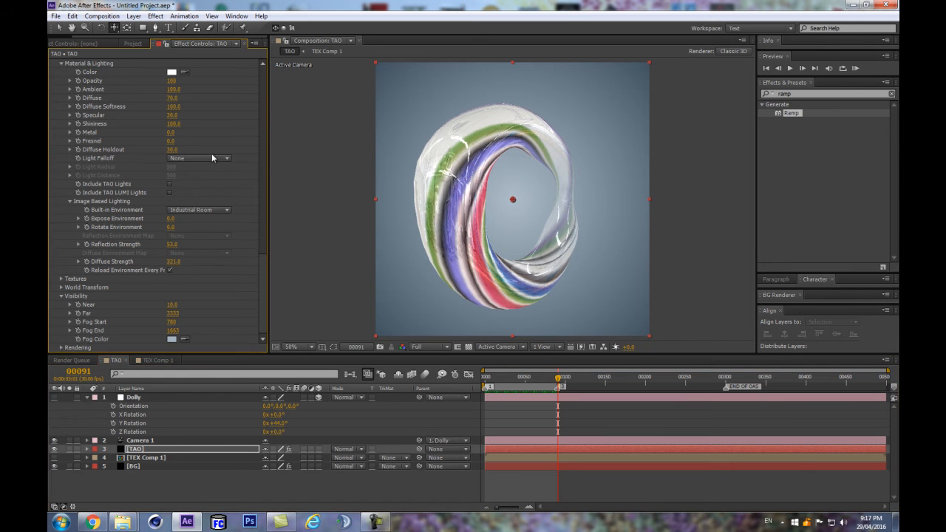
Step: Set the TAO material's Fresnel to 55, checking its effect on the ring's reflections up close
drag(170, 140, 213, 136)
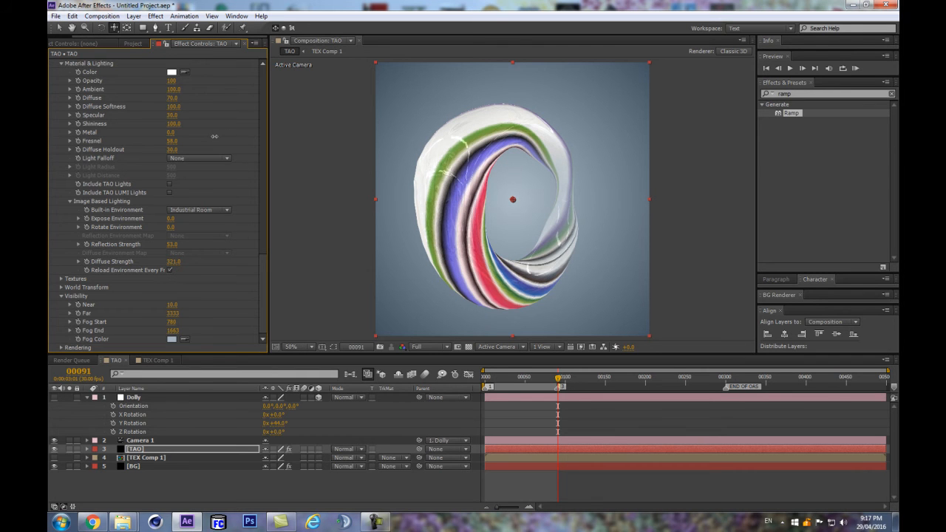
scroll(473, 176, up, 1)
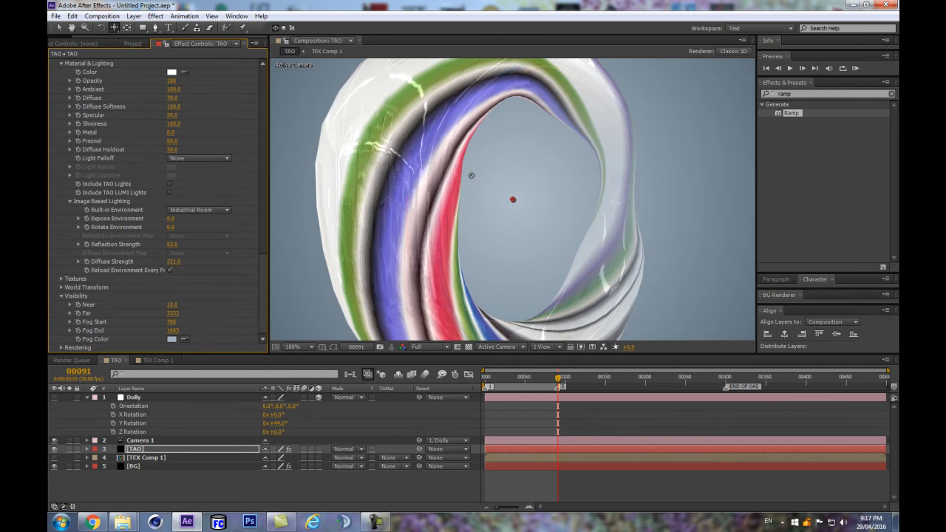
drag(176, 141, 172, 142)
drag(178, 143, 181, 144)
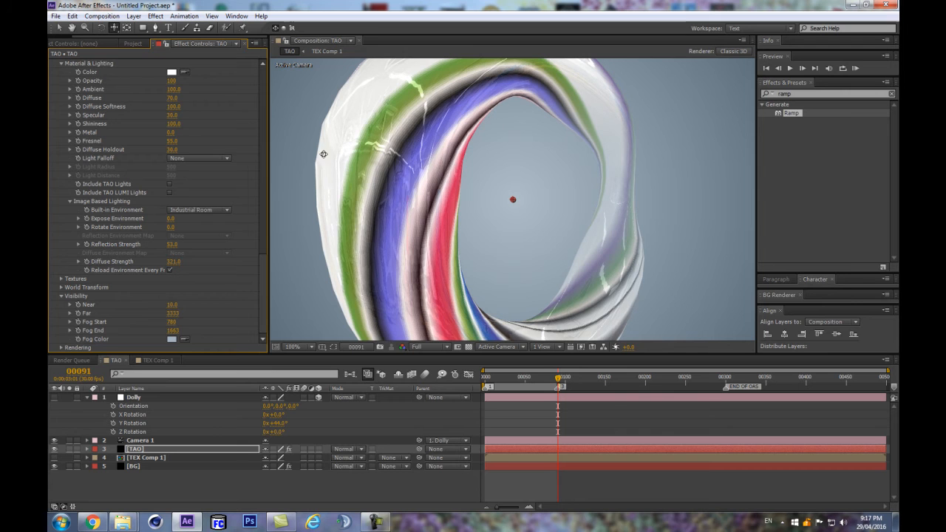
scroll(515, 192, down, 1)
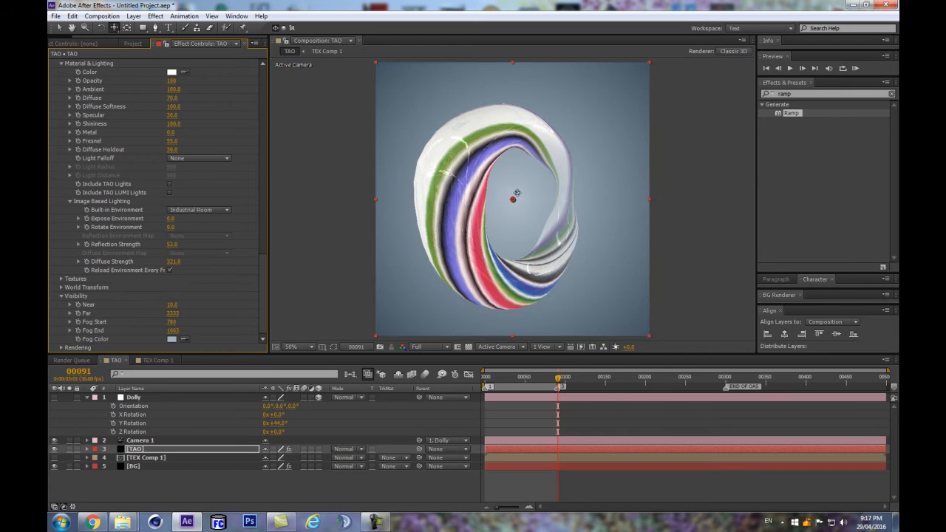
Step: Set the TAO material's Diffuse Holdout to 48 and its Reflection Strength to 58
drag(175, 150, 182, 148)
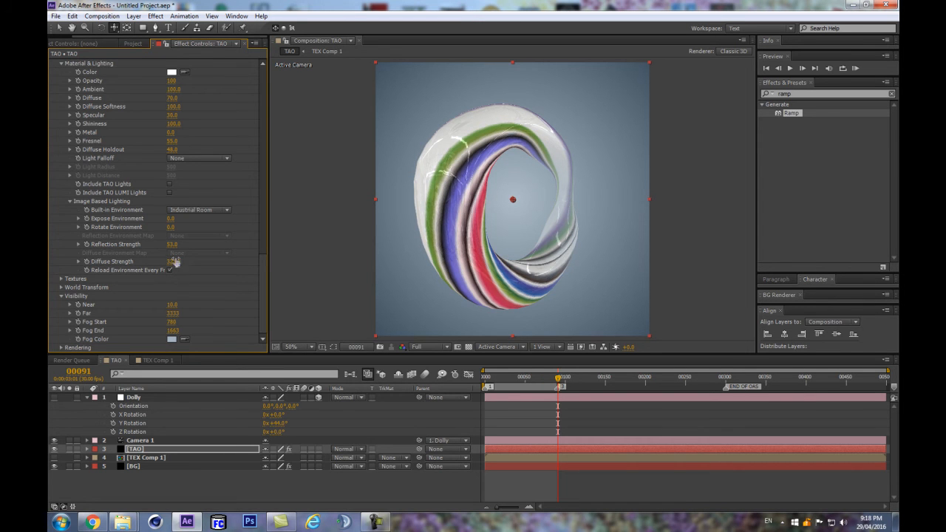
mouse_move(170, 245)
mouse_down()
mouse_move(148, 248)
mouse_move(167, 244)
mouse_up()
key(period)
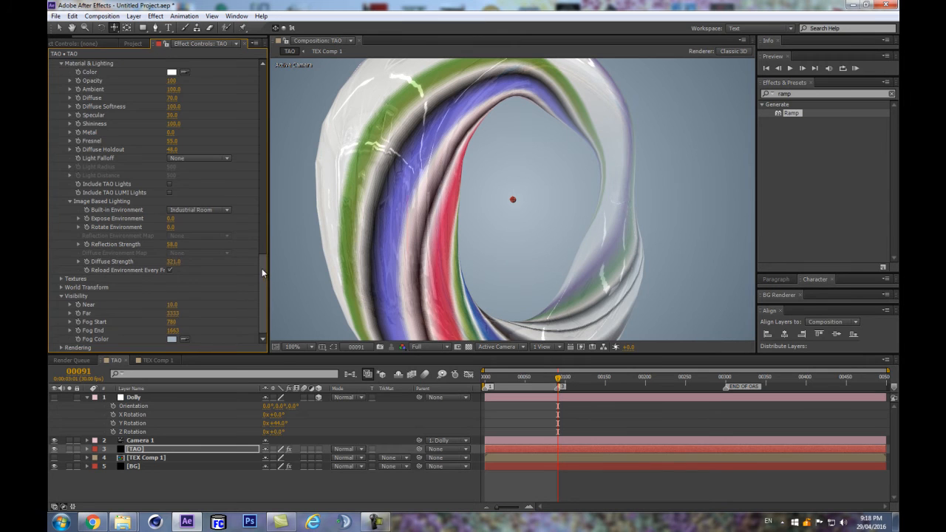
Step: Set the ring's Segments count to 121 and return to the Material & Lighting settings
drag(262, 270, 259, 85)
drag(172, 296, 205, 285)
key(comma)
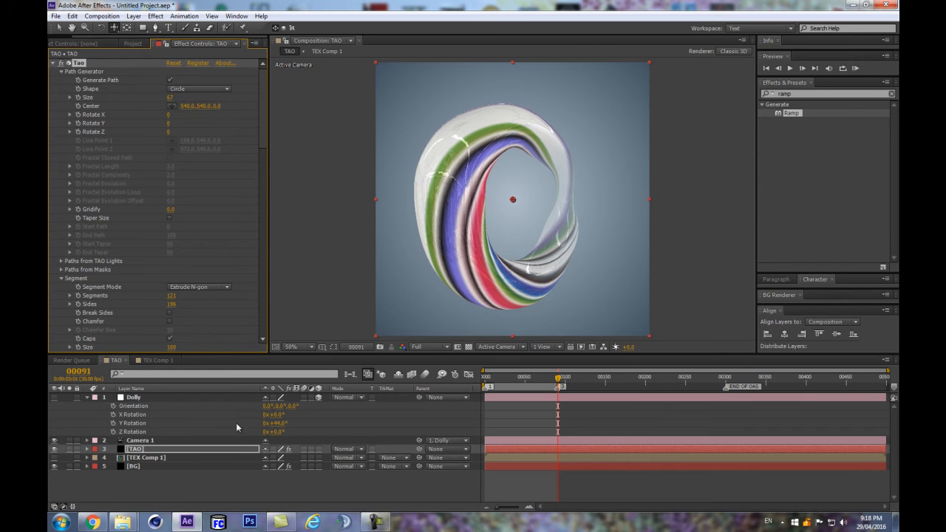
scroll(164, 277, down, 12)
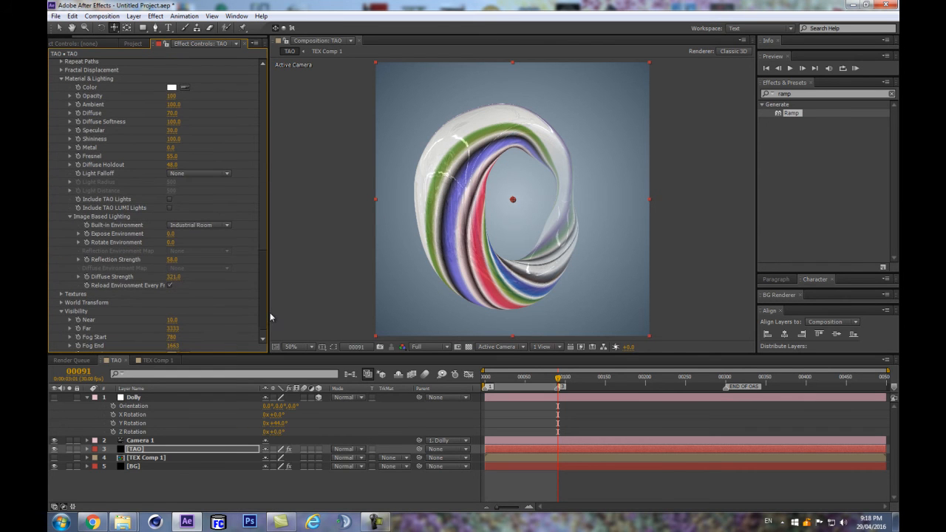
Step: Compare the ring with the Built-in Environment off and with Industrial Room, keeping Industrial Room
click(202, 224)
click(192, 234)
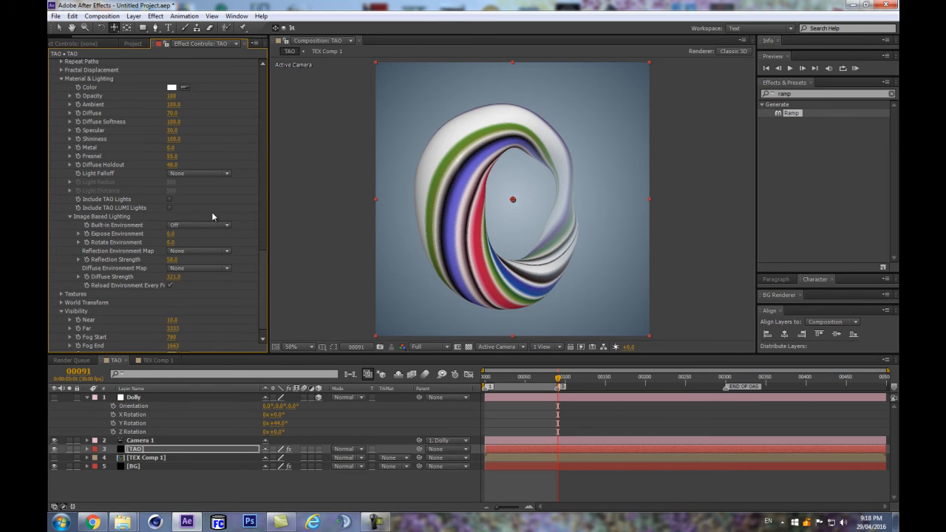
click(204, 225)
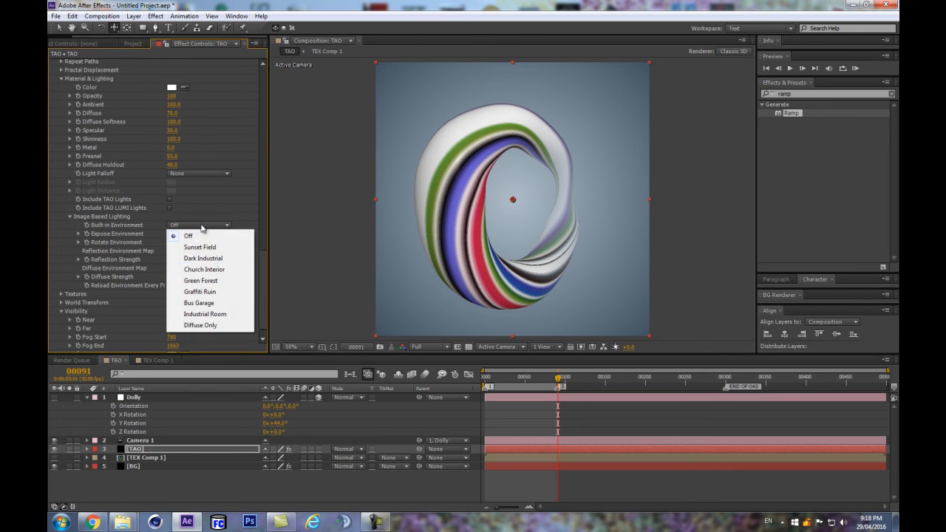
click(197, 315)
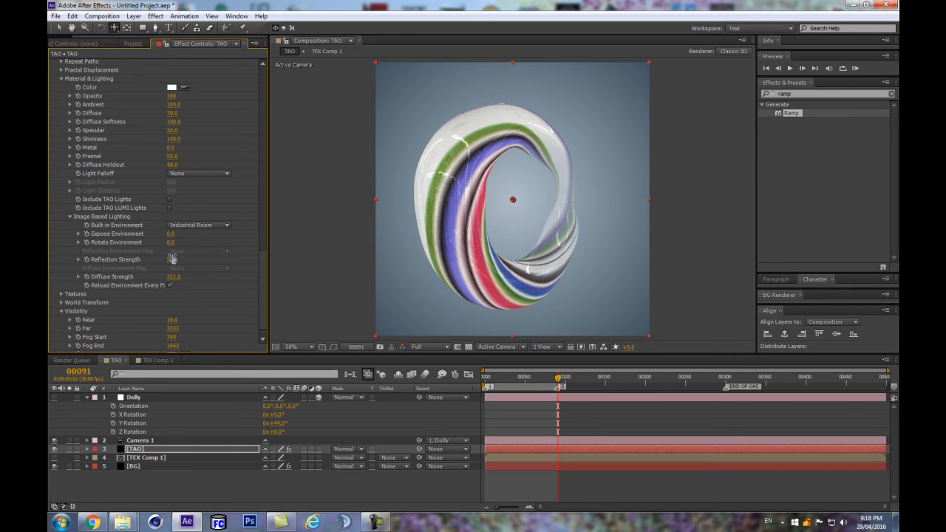
Step: Rotate the TAO reflection environment to 98 and set Expose Environment to -0.1
drag(172, 246, 209, 236)
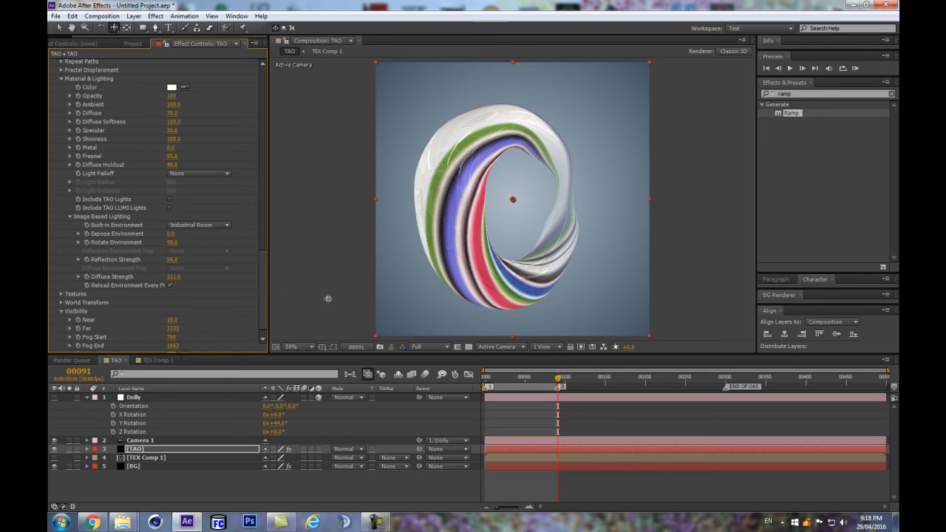
mouse_move(171, 236)
mouse_down()
mouse_move(185, 230)
mouse_move(172, 235)
mouse_up()
scroll(95, 220, down, 1)
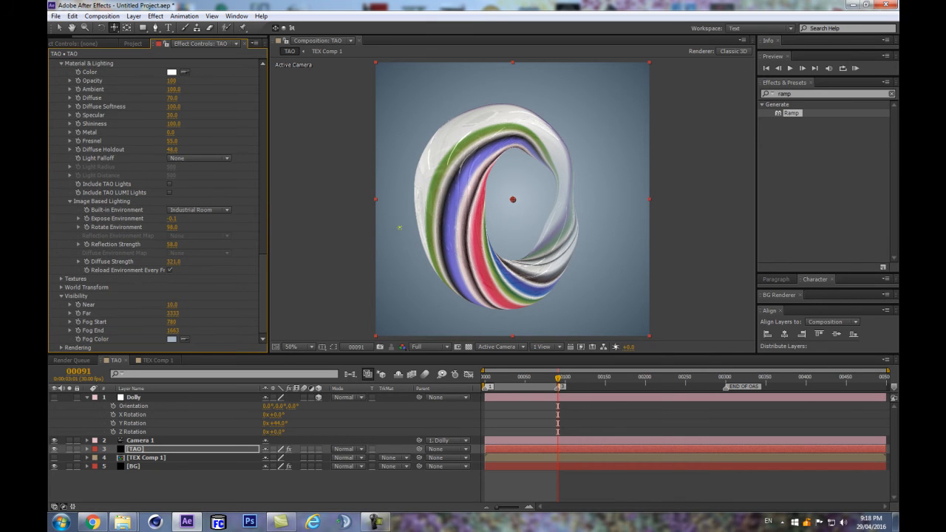
Step: Expand the TAO effect's Textures settings and view the ring at 100%
scroll(99, 213, up, 4)
scroll(96, 219, down, 4)
click(61, 279)
scroll(140, 255, down, 4)
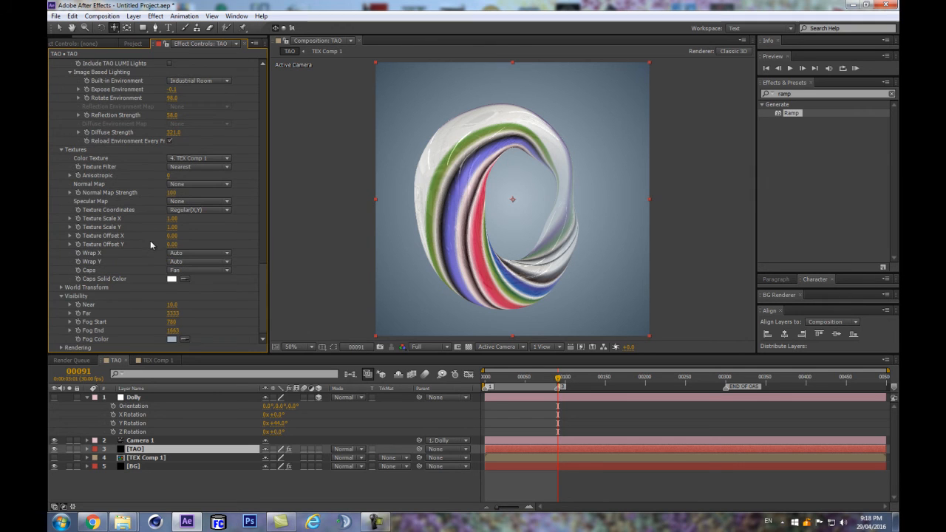
scroll(473, 202, up, 1)
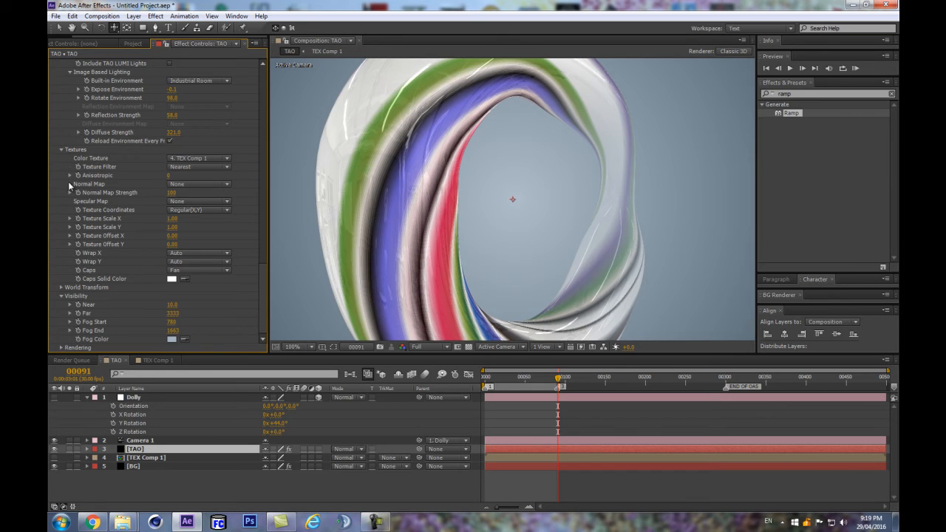
Step: Collapse the Dolly layer's properties, deselect the TAO layer and inspect the ring up close
click(88, 397)
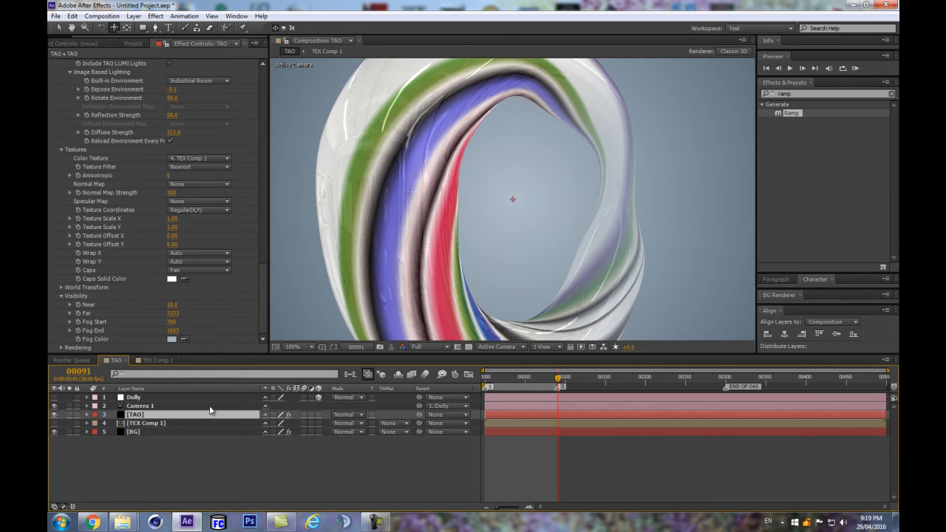
click(190, 439)
scroll(363, 249, down, 2)
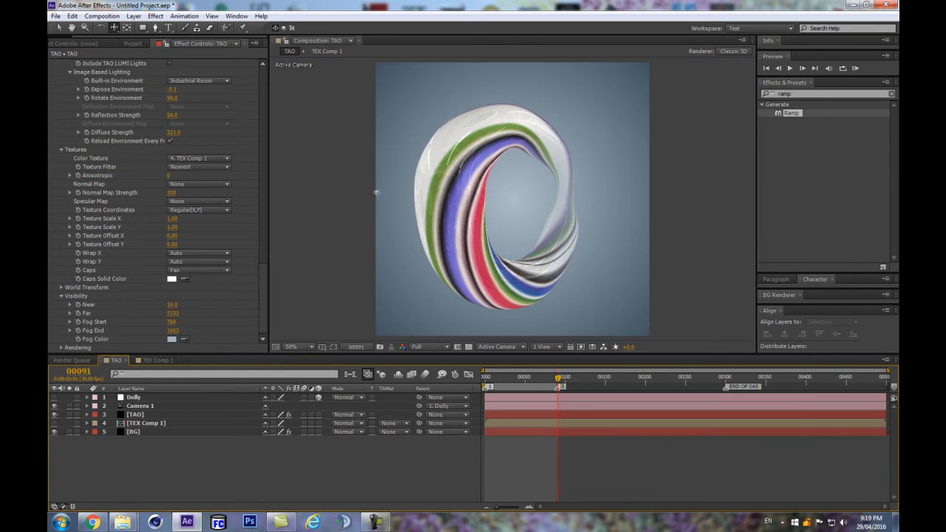
scroll(501, 261, up, 2)
scroll(385, 208, down, 2)
scroll(365, 210, up, 2)
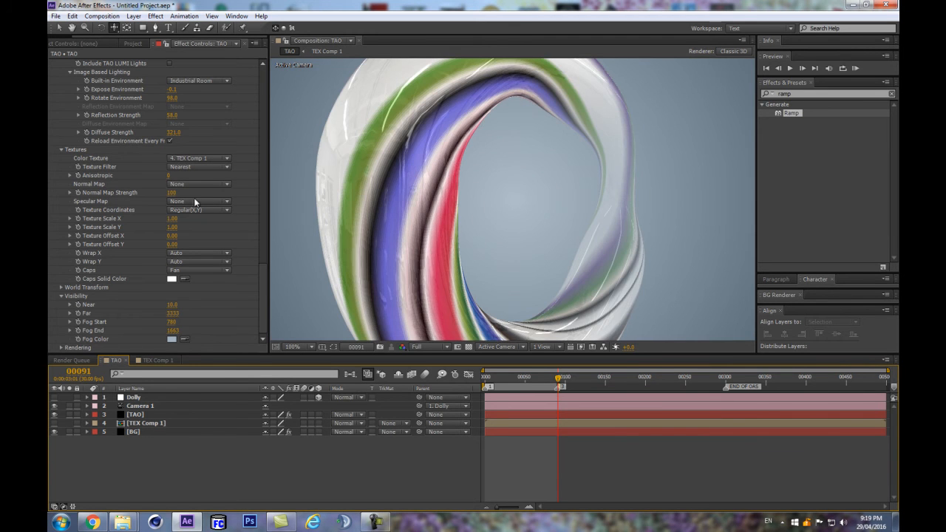
scroll(448, 193, down, 2)
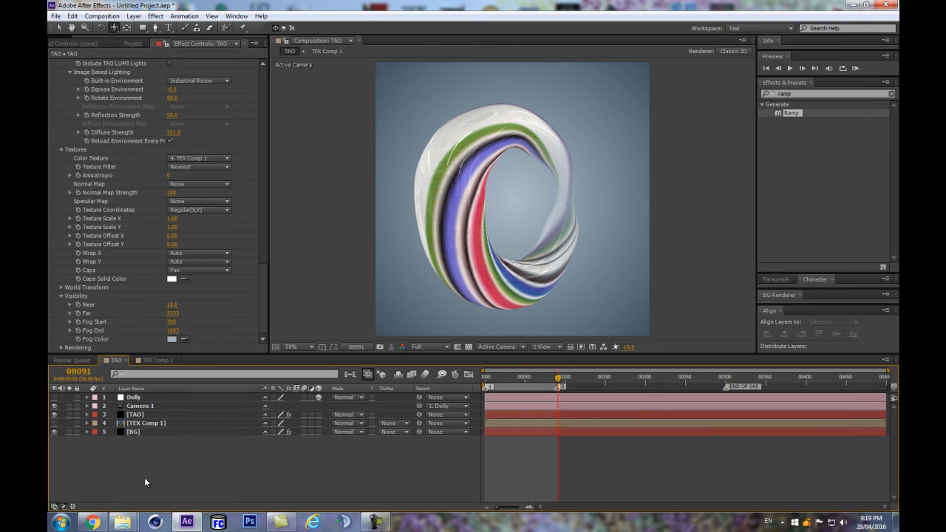
Step: Create a 1080 x 1080 px, 30 fps composition named Spec and add a comp-size black solid to it
click(133, 42)
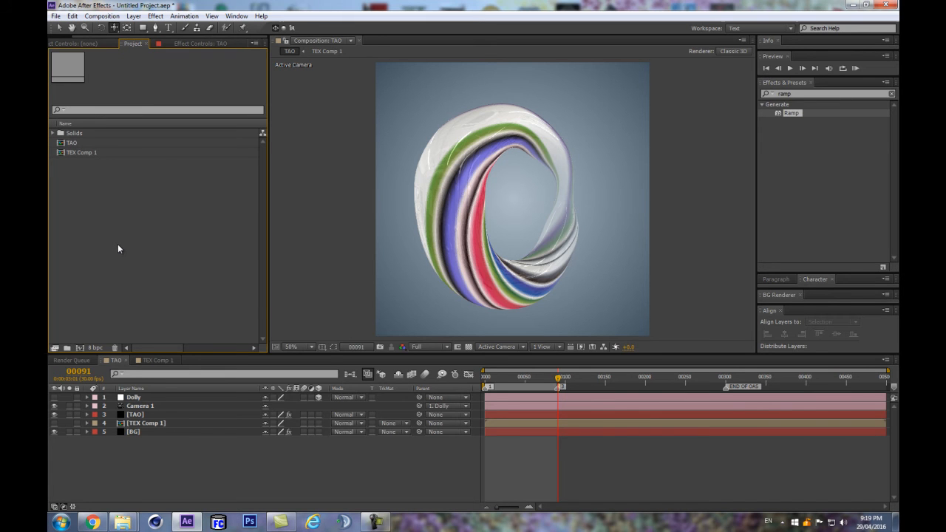
key(ctrl+n)
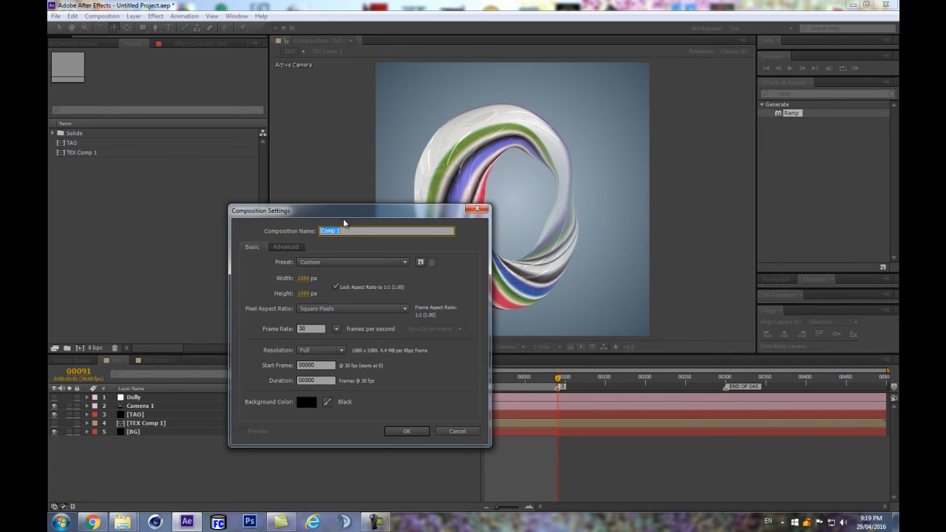
text(Spec)
key(Return)
key(ctrl+y)
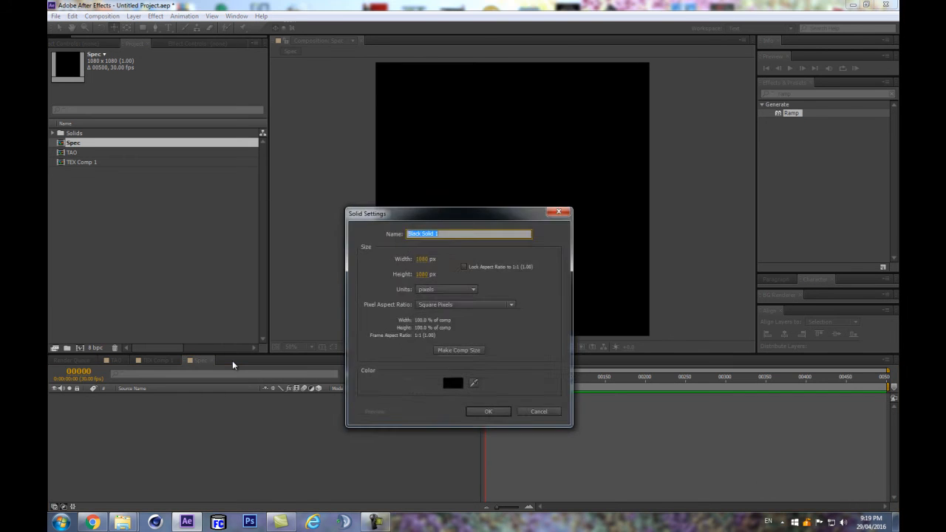
key(Return)
Step: Find the Fractal Noise effect and apply it to the black solid in the Spec composition
click(828, 95)
double_click(827, 95)
text(fractal)
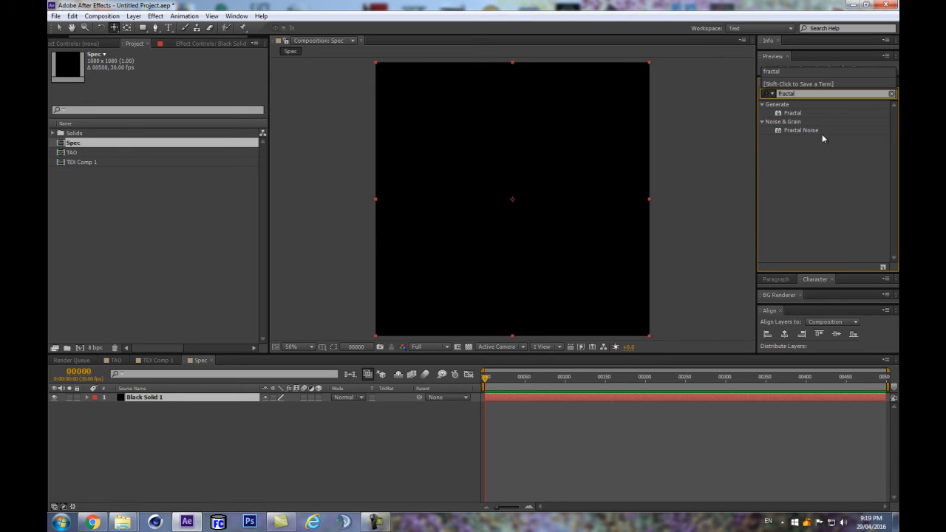
drag(813, 133, 162, 396)
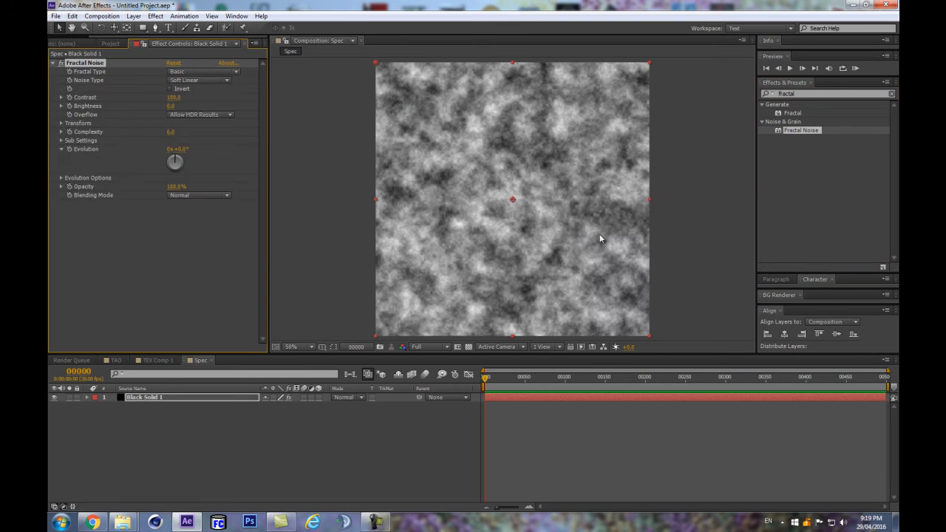
Step: Reduce the Fractal Noise Scale to 3 and its Brightness to -60
click(61, 124)
drag(180, 153, 121, 157)
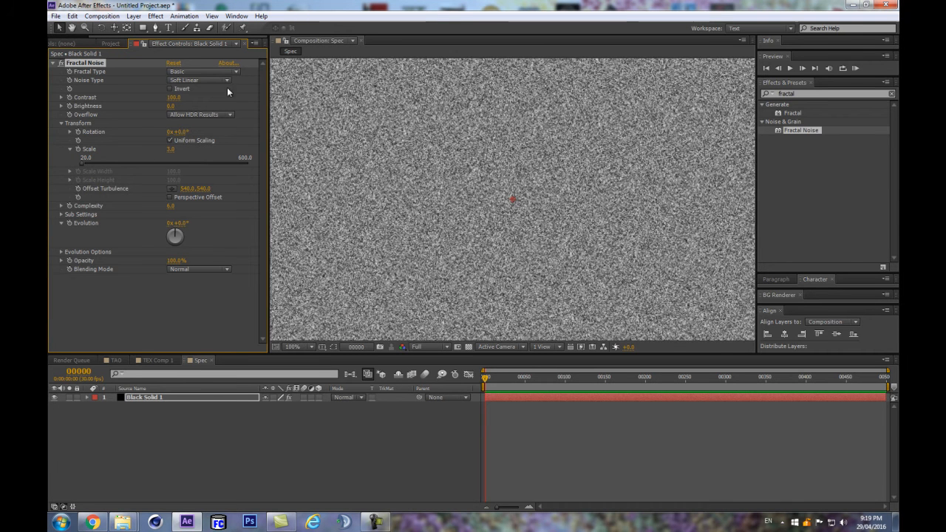
drag(164, 105, 136, 108)
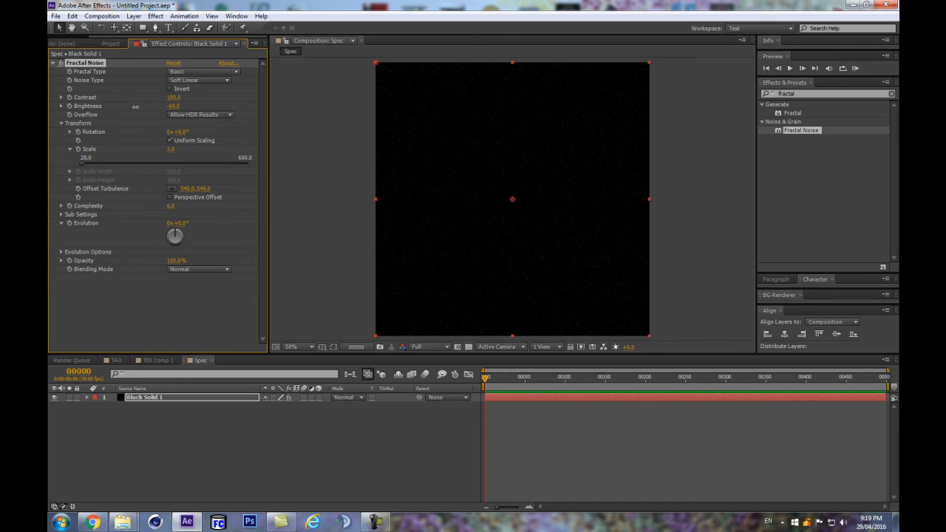
Step: Set the Fractal Noise Contrast to 251 for sparse bright specks
click(174, 97)
text(295)
key(Return)
drag(267, 86, 212, 90)
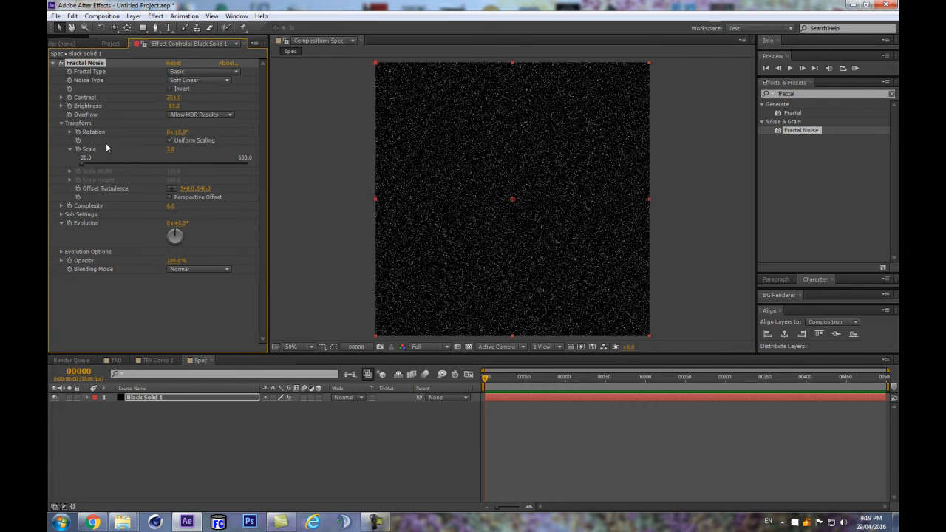
Step: Apply the Invert effect to the black solid after Fractal Noise and inspect the speckled texture
click(54, 64)
click(830, 94)
text(inver)
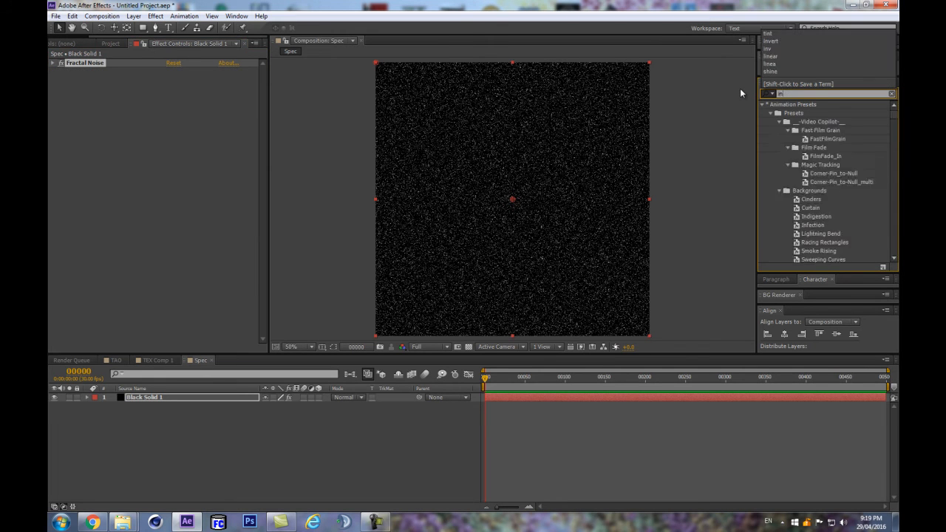
drag(792, 147, 196, 126)
scroll(531, 131, up, 1)
scroll(509, 164, up, 1)
scroll(583, 192, down, 1)
scroll(649, 219, down, 1)
scroll(606, 223, up, 1)
scroll(544, 216, down, 1)
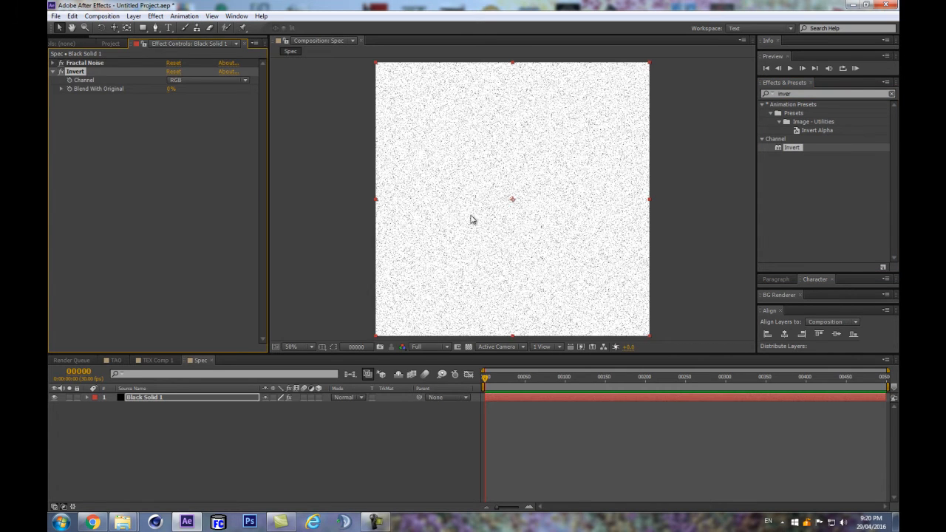
Step: Open the TAO composition from the project items
click(350, 374)
click(112, 47)
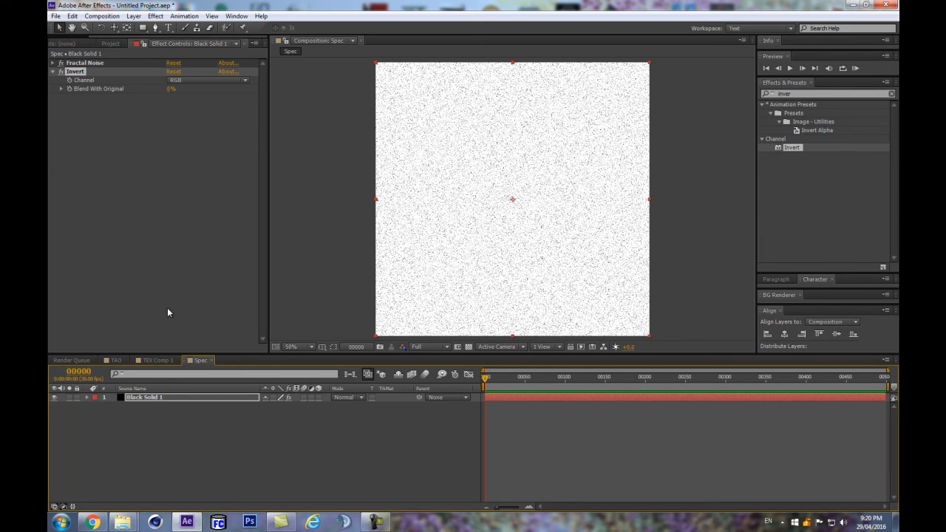
click(109, 44)
double_click(79, 162)
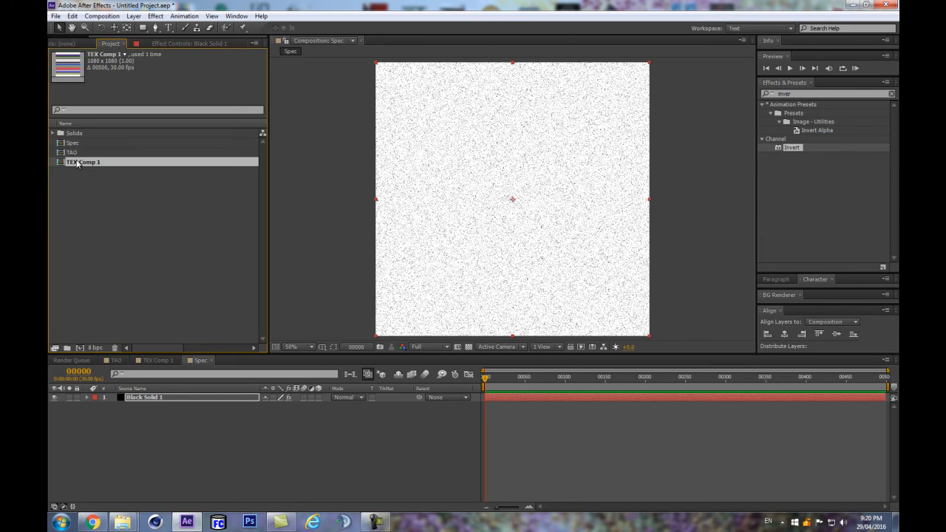
double_click(72, 153)
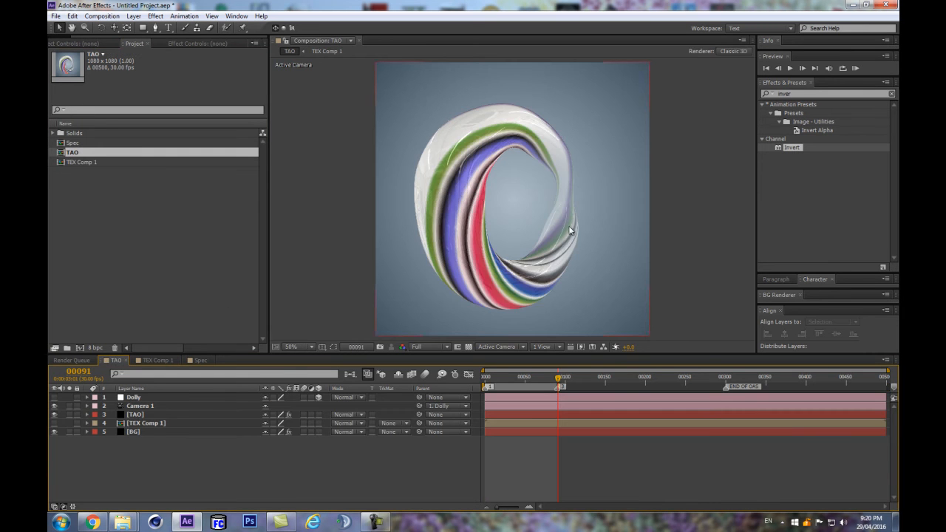
Step: Add the Spec composition to TAO as a hidden layer directly below TEX Comp 1
key(slash)
click(123, 424)
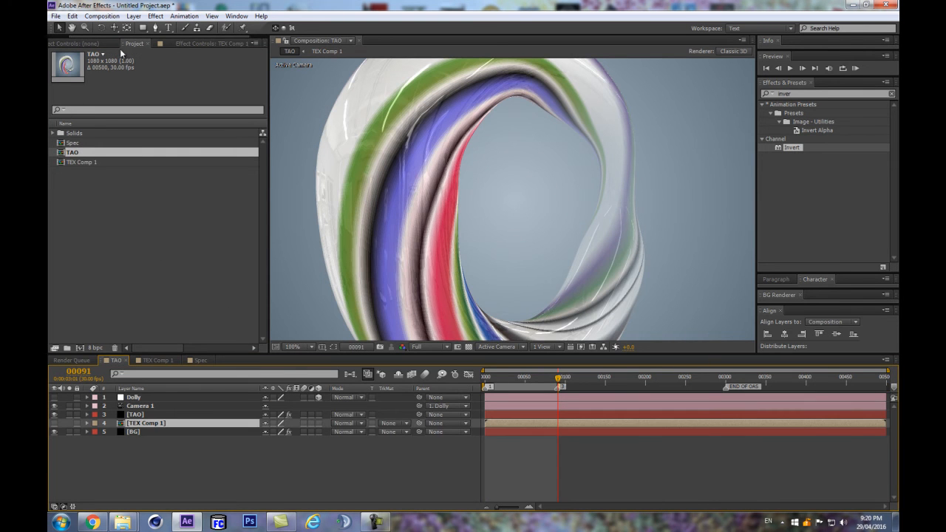
click(184, 44)
click(151, 423)
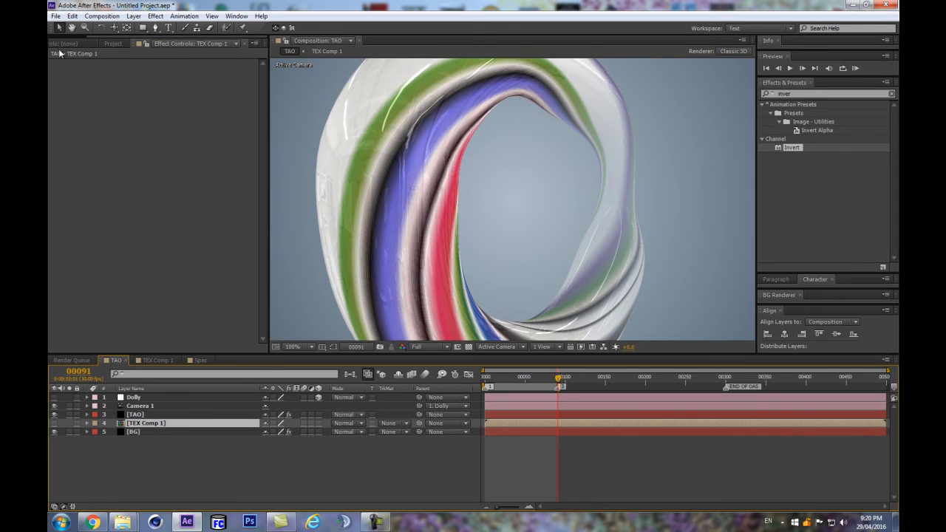
click(113, 43)
drag(73, 143, 131, 441)
click(53, 440)
drag(133, 440, 136, 432)
Step: Set the TAO effect's Specular Map to the 5. Spec layer
click(141, 415)
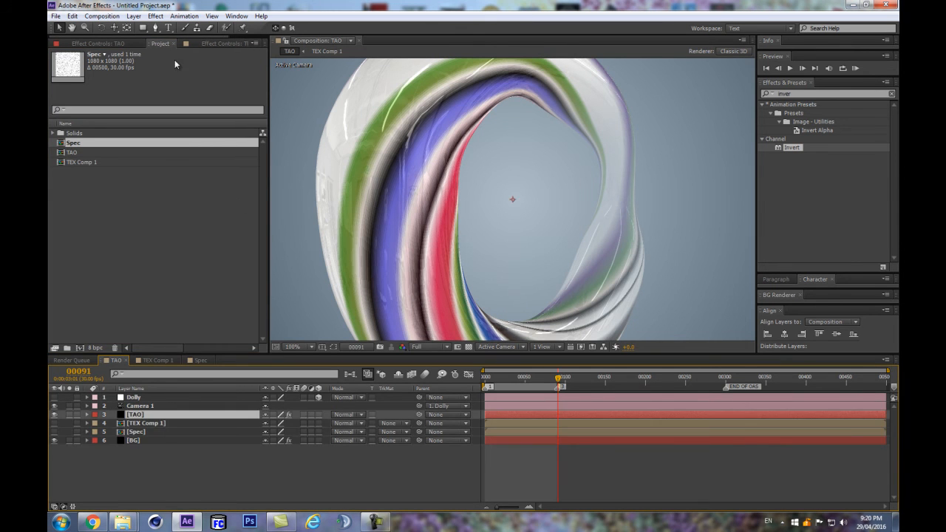
click(114, 44)
scroll(236, 185, down, 6)
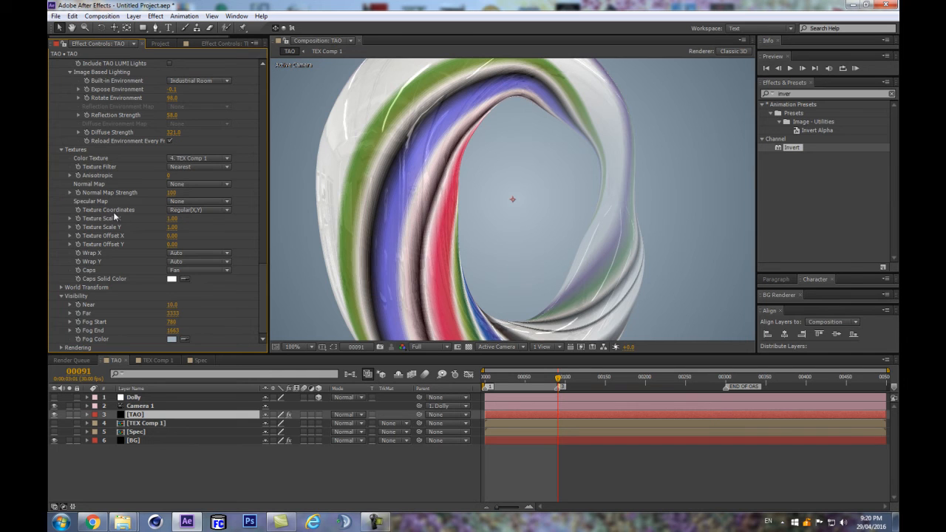
click(178, 201)
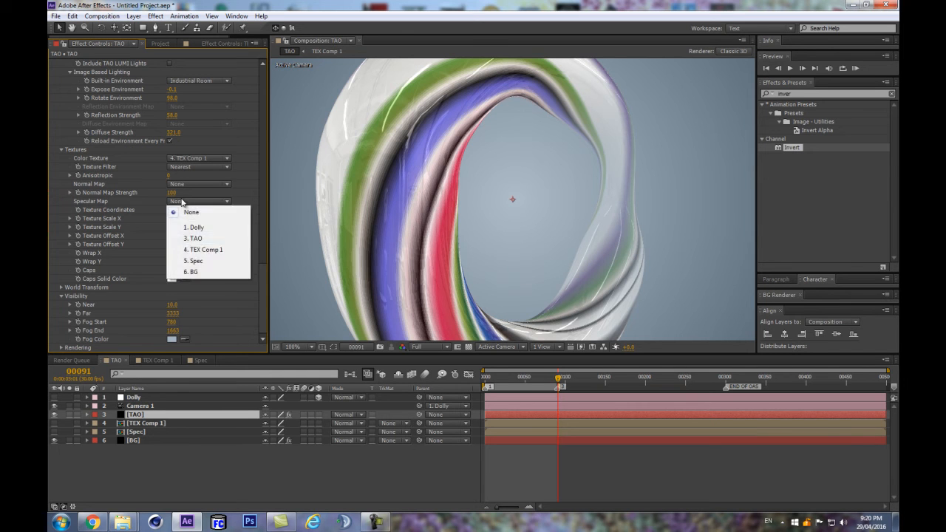
click(204, 265)
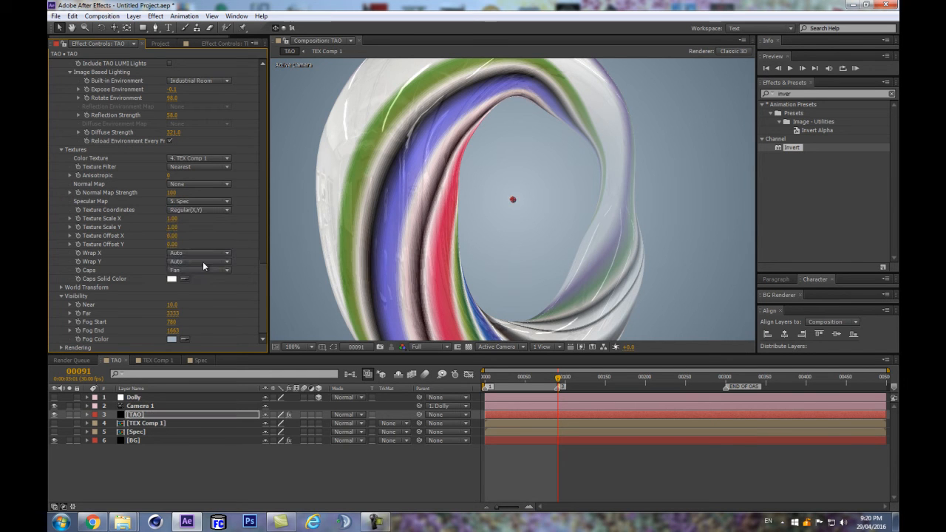
Step: Compare the ring's highlights up close with the Specular Map at None and at 5. Spec, keeping 5. Spec
scroll(499, 174, down, 1)
scroll(500, 174, up, 2)
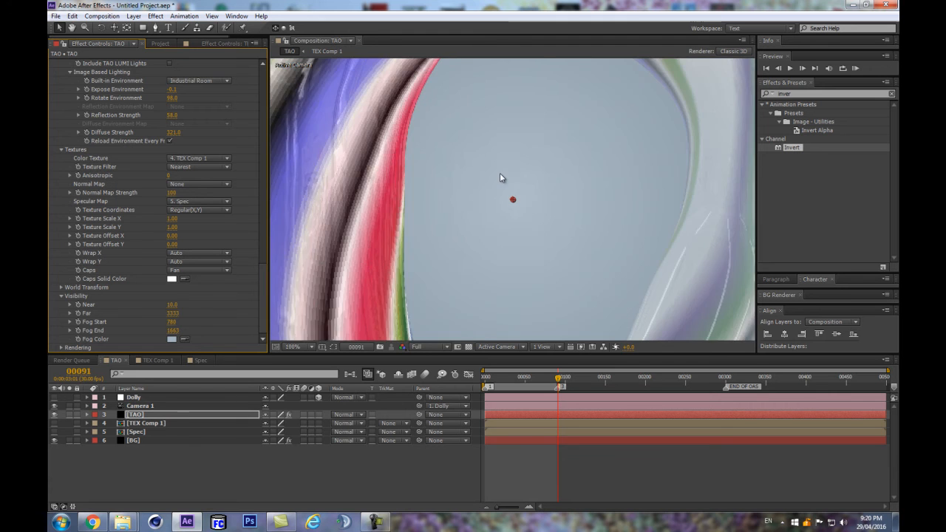
scroll(499, 174, down, 1)
key(space)
drag(405, 120, 509, 209)
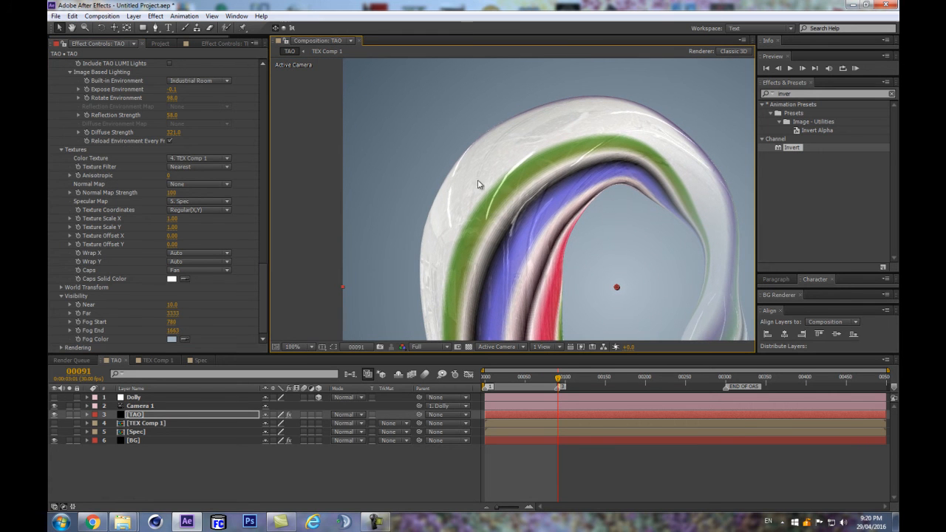
click(179, 202)
click(184, 208)
click(188, 203)
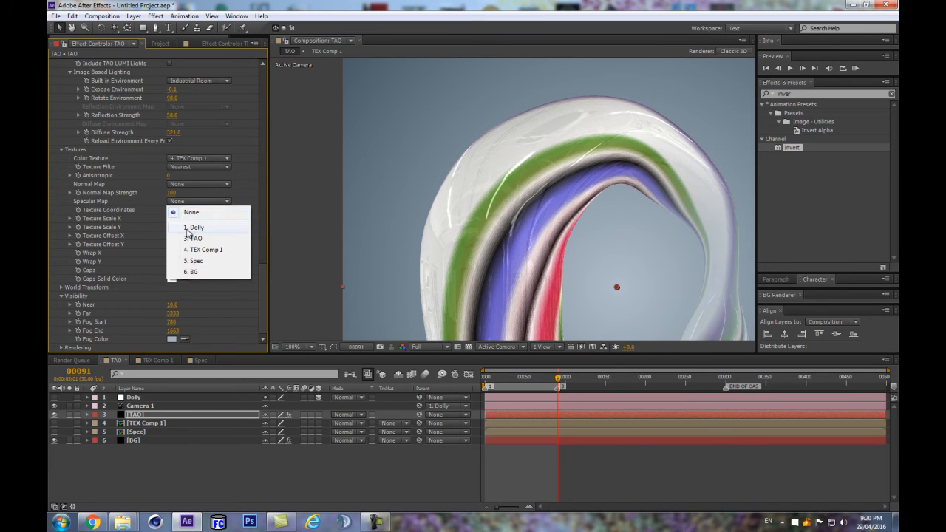
click(192, 260)
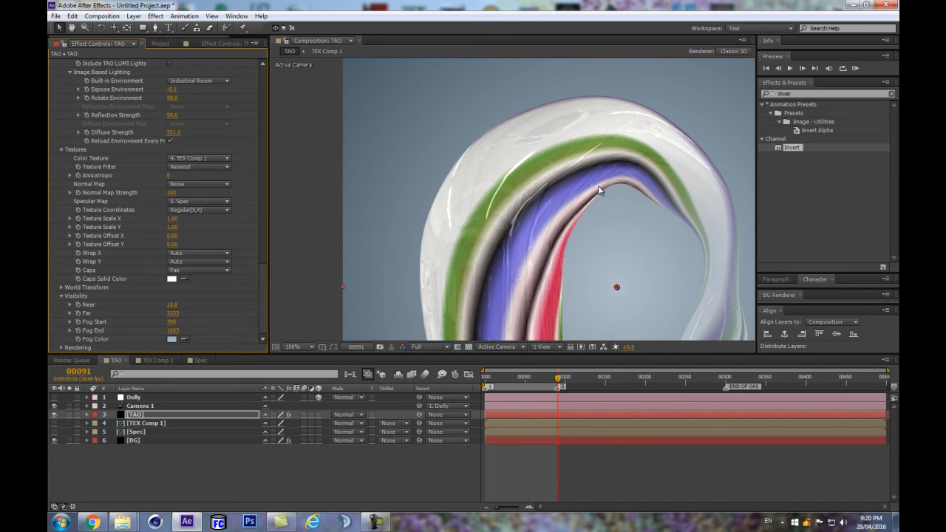
scroll(598, 186, up, 1)
key(space)
click(345, 235)
drag(431, 148, 562, 239)
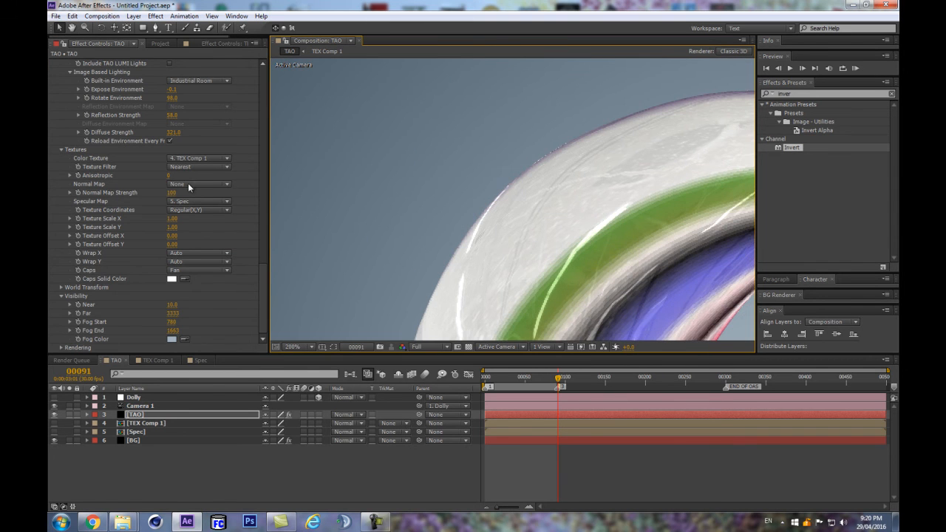
Step: Keep the TAO effect's Specular Map on 5. Spec and RAM-preview the ring animation
click(180, 202)
click(192, 214)
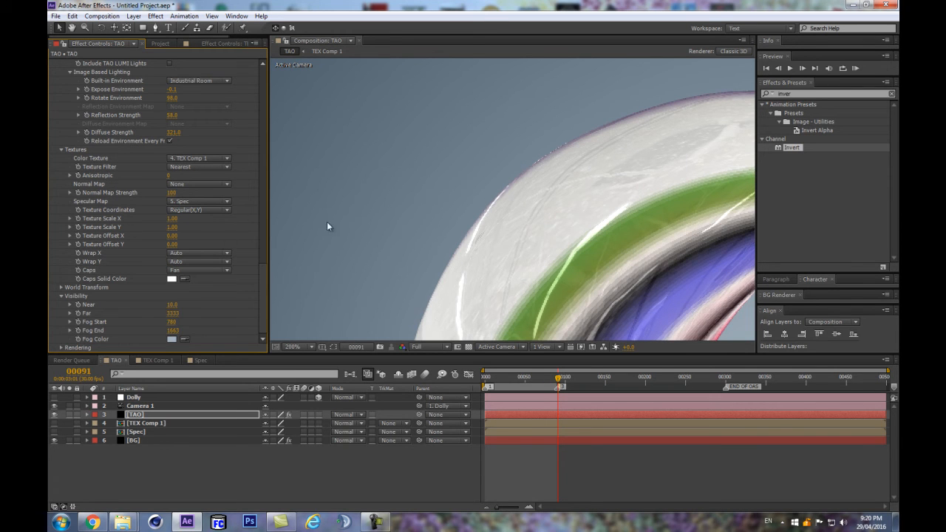
scroll(677, 172, down, 1)
scroll(680, 176, up, 1)
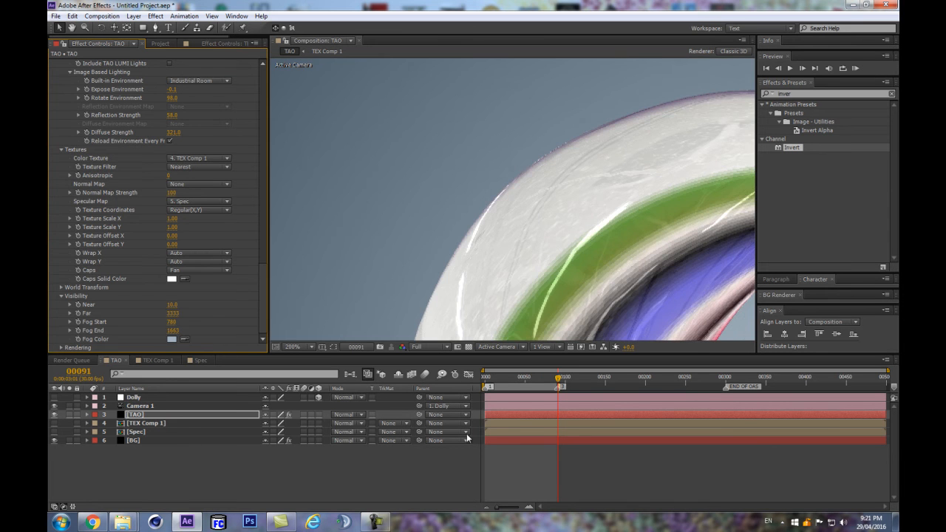
click(420, 467)
key(KP_0)
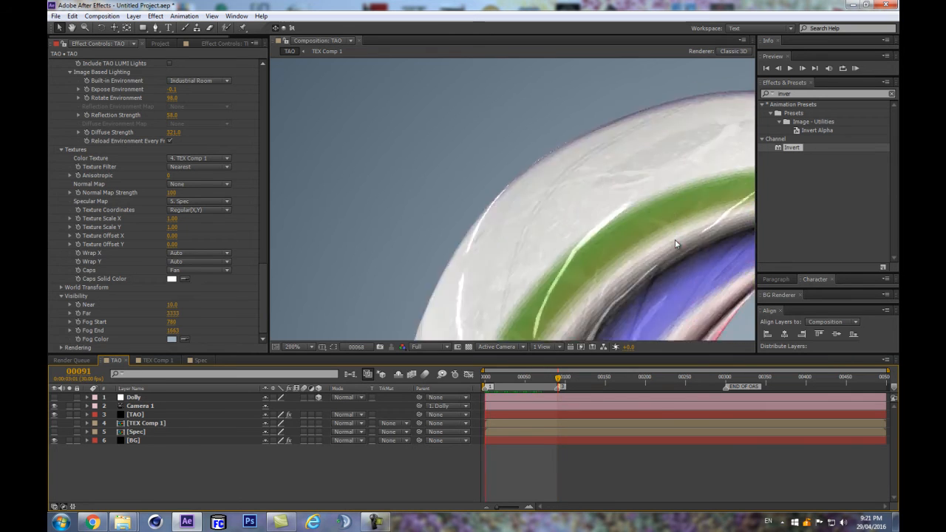
Step: Examine the whole ring with the specular texture applied and review the TAO effect's lighting and texture settings
scroll(658, 219, down, 2)
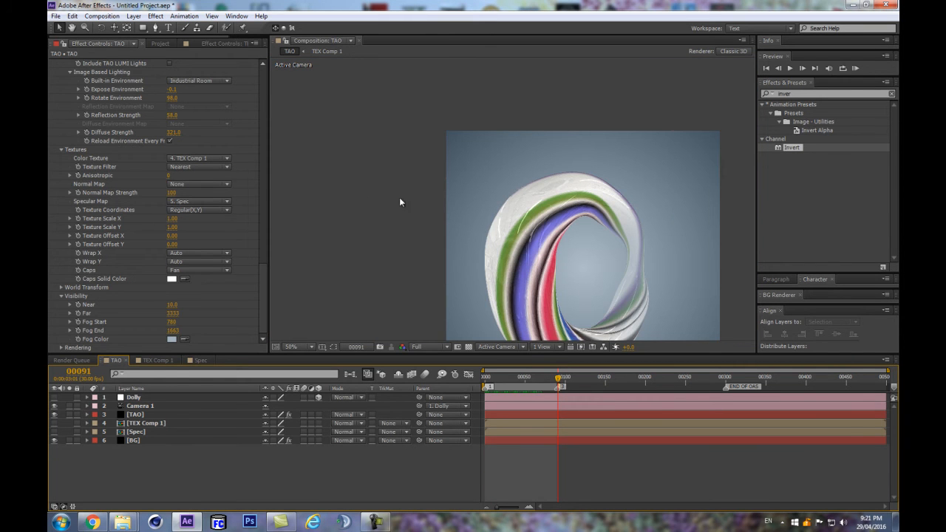
drag(432, 267, 409, 203)
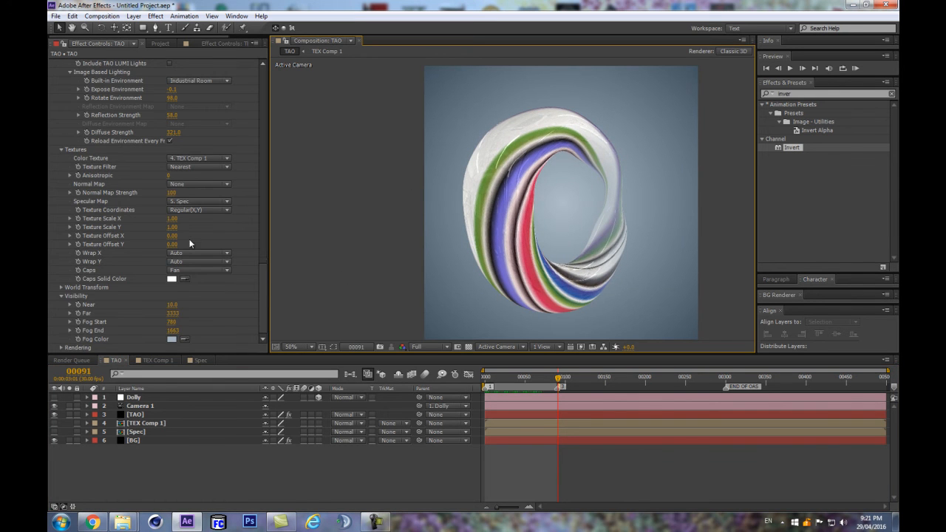
scroll(498, 267, up, 2)
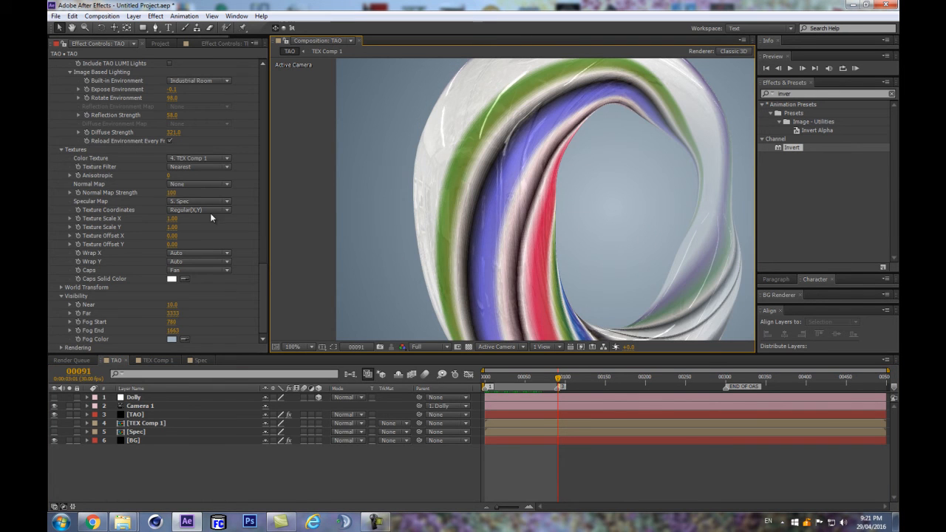
scroll(192, 224, up, 3)
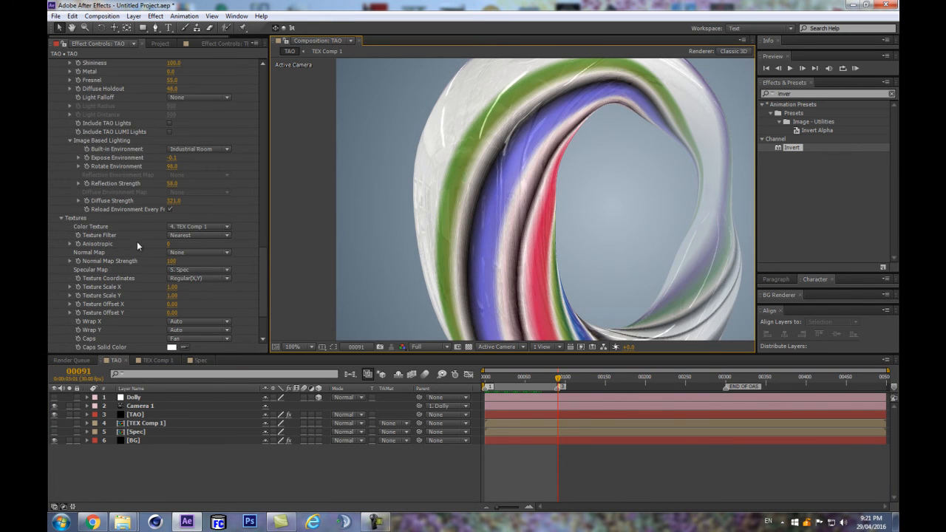
Step: Create a new composition containing TEX Comp 1 from the TEX Comp 1 project item
click(214, 42)
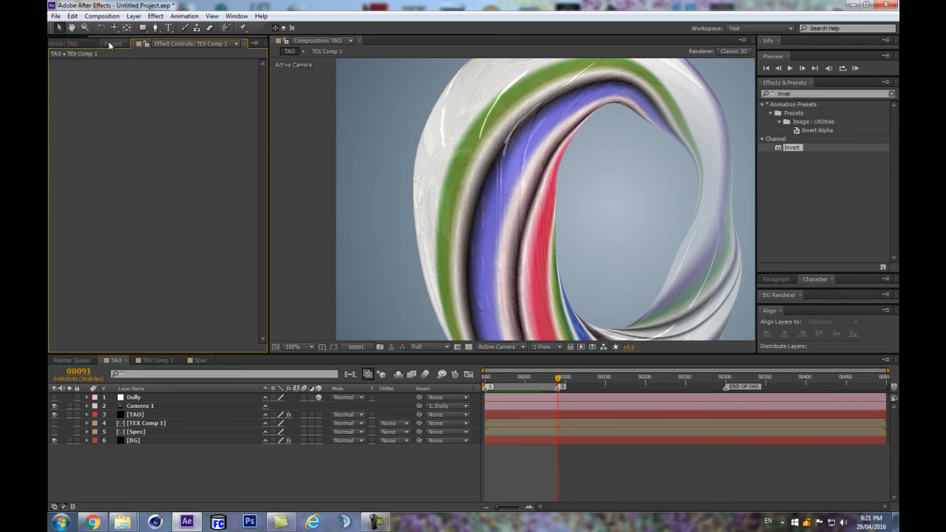
click(107, 41)
click(73, 165)
scroll(548, 186, down, 1)
scroll(548, 186, up, 1)
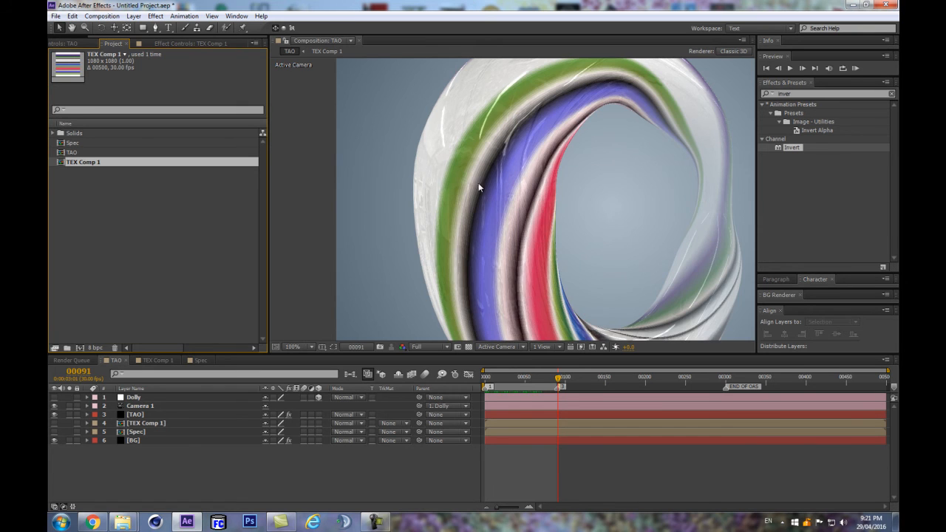
scroll(562, 122, down, 1)
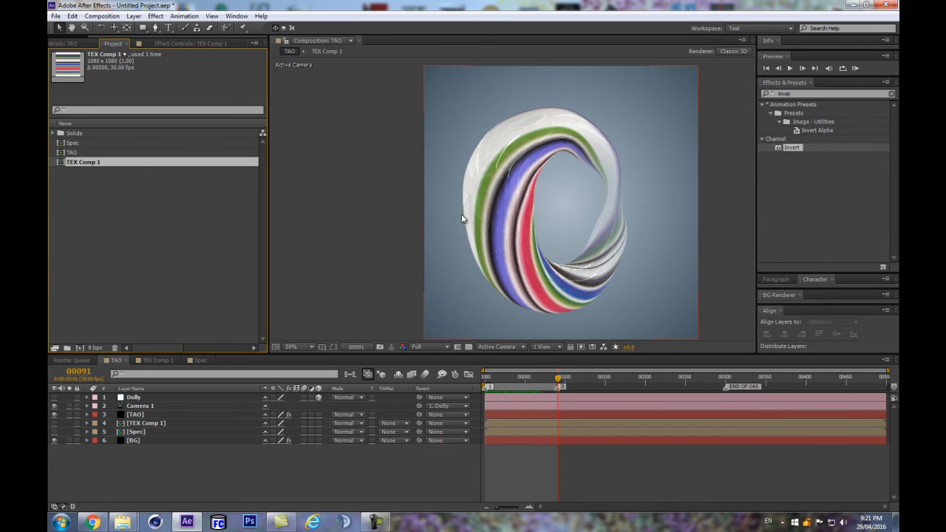
scroll(473, 211, up, 1)
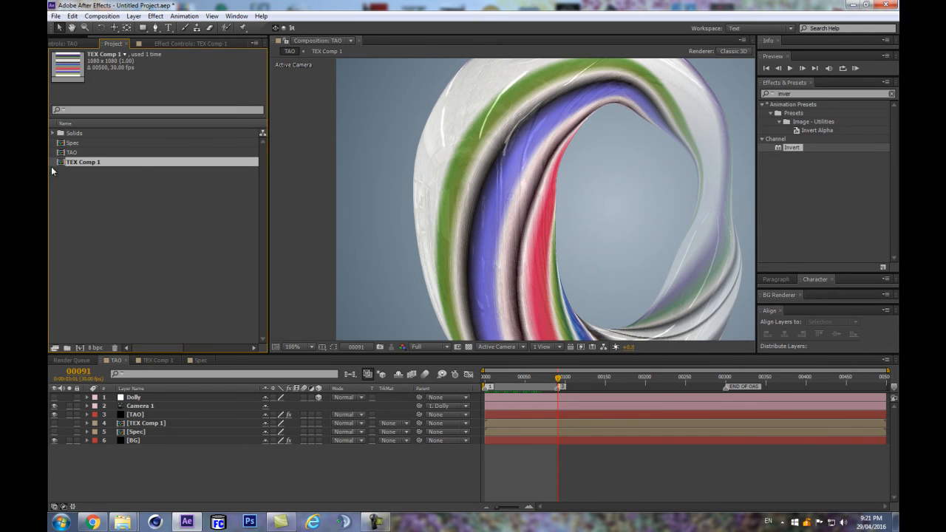
click(99, 231)
click(78, 152)
drag(75, 161, 79, 348)
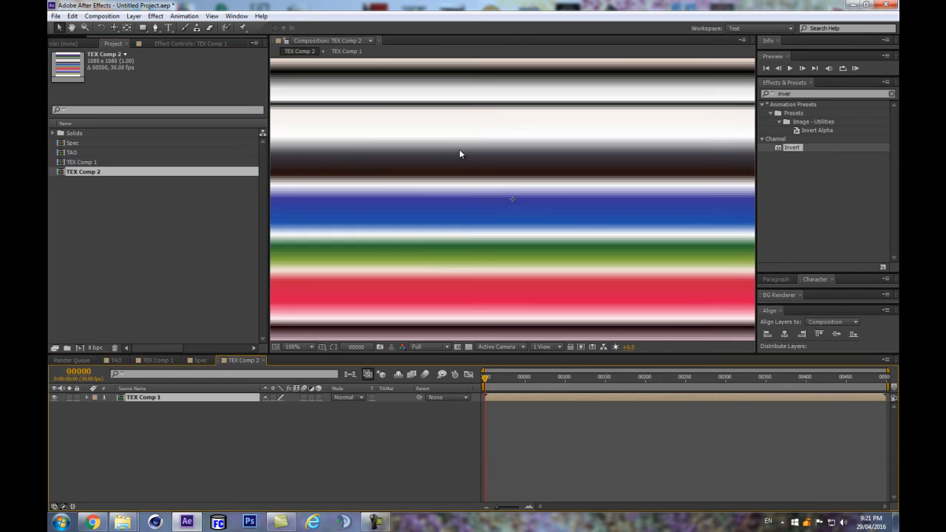
scroll(489, 164, down, 1)
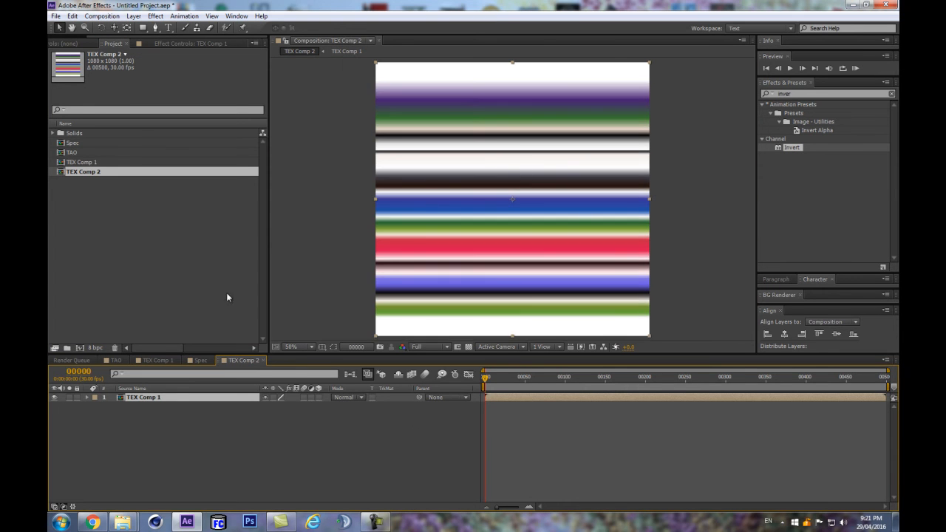
Step: Rename the new TEX Comp 2 composition to NORMAL
click(81, 172)
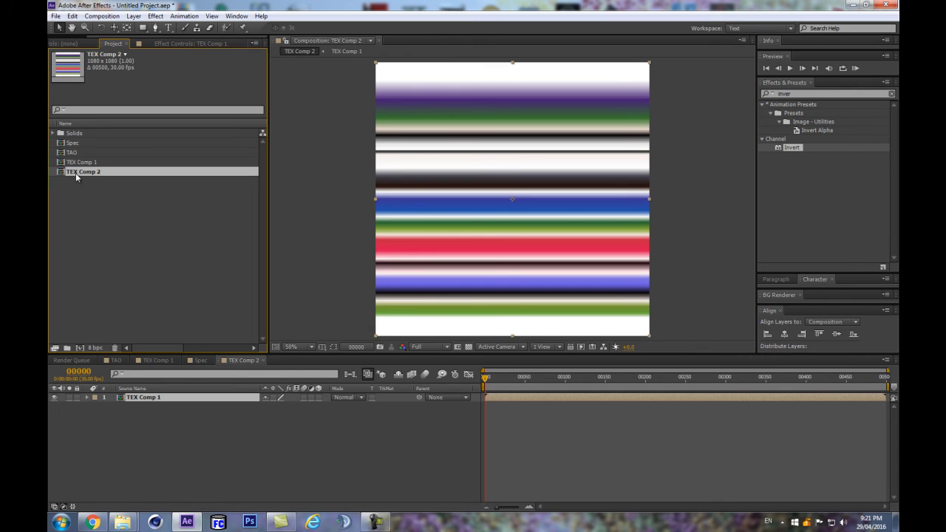
key(Return)
text(JNR)
key(BackSpace)
key(BackSpace)
key(BackSpace)
text(NRO)
key(BackSpace)
key(BackSpace)
text(ORMAL)
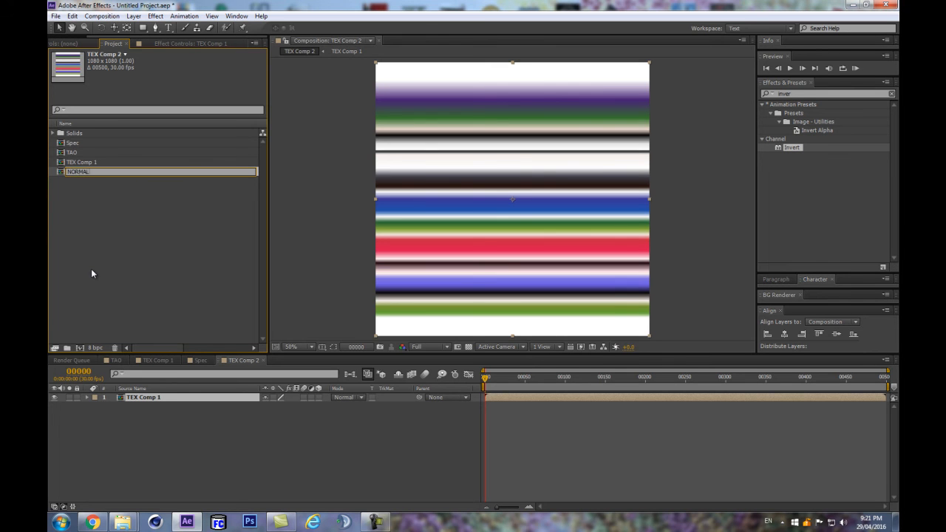
key(Return)
mouse_move(493, 380)
mouse_down()
mouse_move(507, 380)
mouse_move(482, 380)
mouse_up()
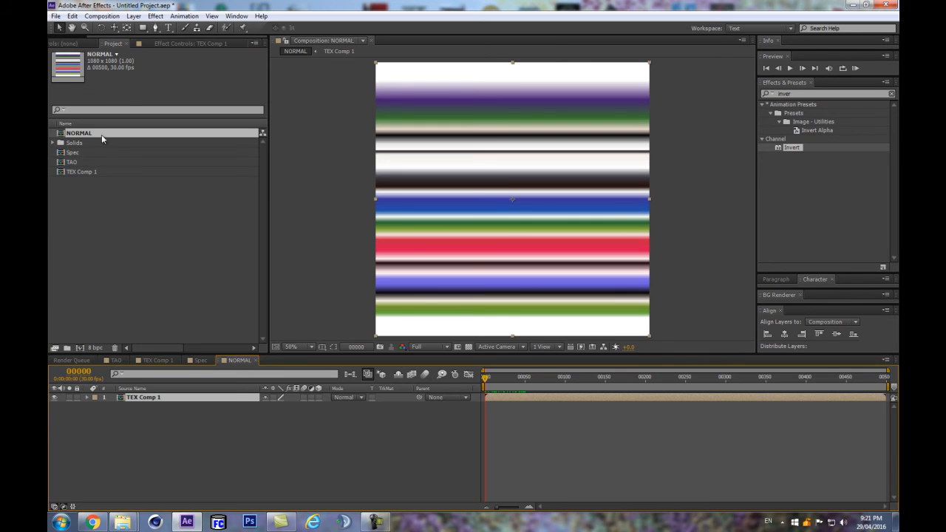
Step: Apply the Tint effect to the TEX Comp 1 layer in the NORMAL composition after checking its source composition
double_click(167, 398)
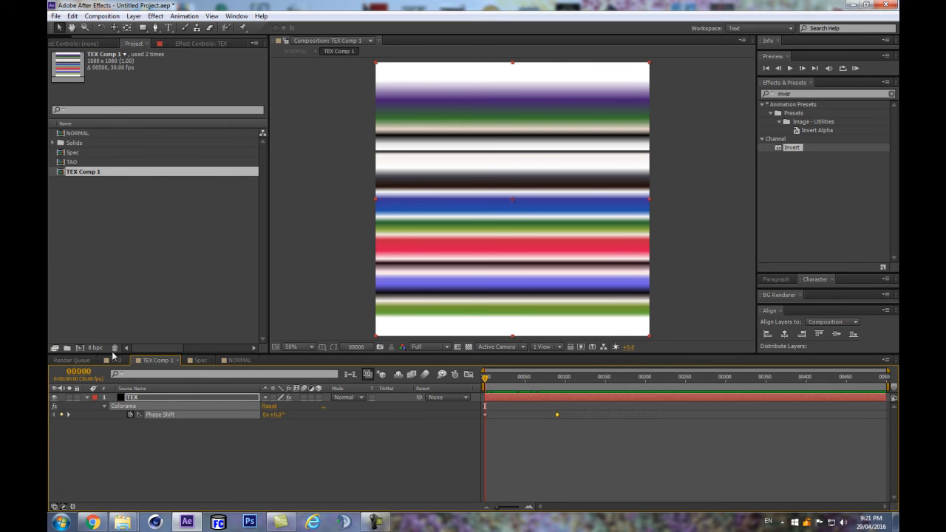
double_click(72, 134)
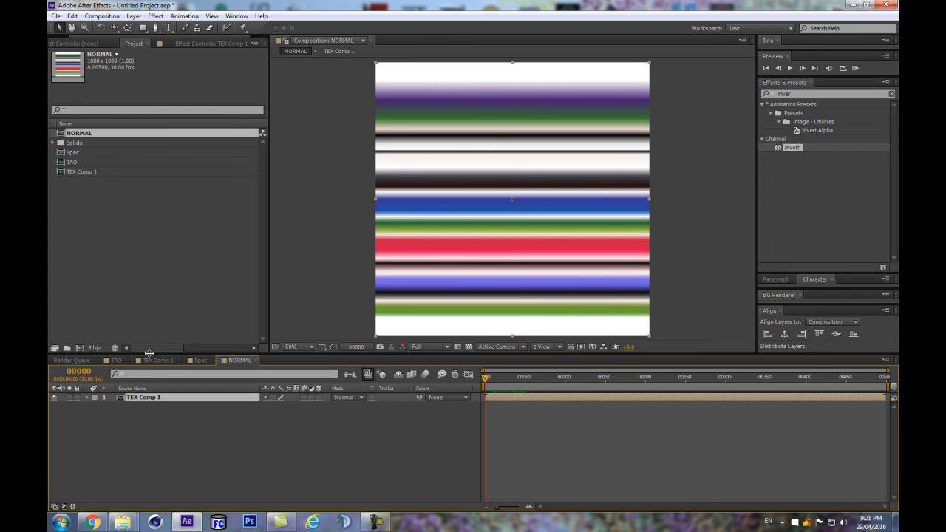
drag(805, 95, 726, 97)
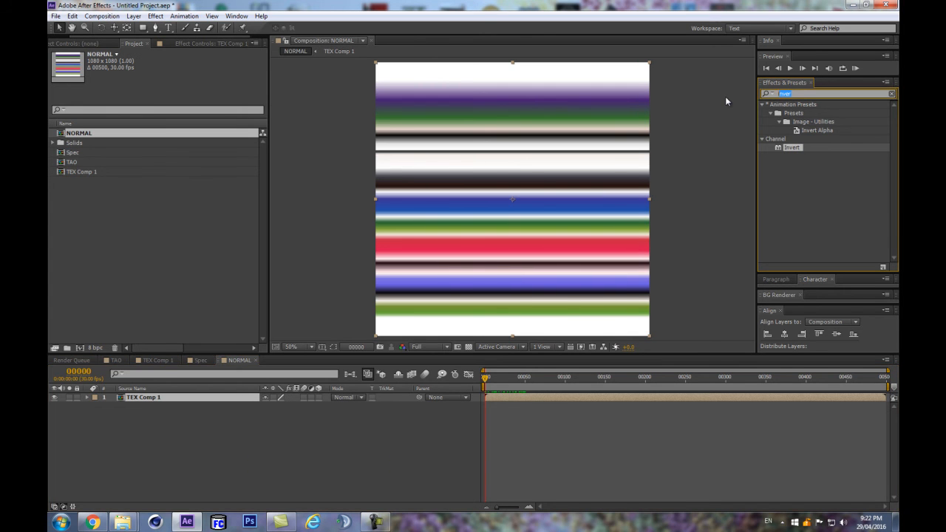
text(tint)
drag(788, 147, 172, 399)
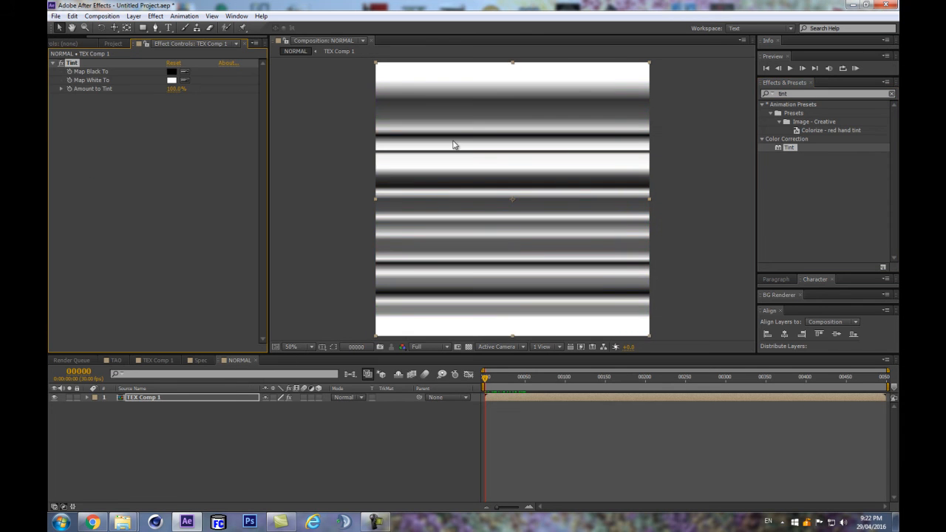
Step: Search the effects and presets for "color"
drag(823, 96, 714, 140)
text(color)
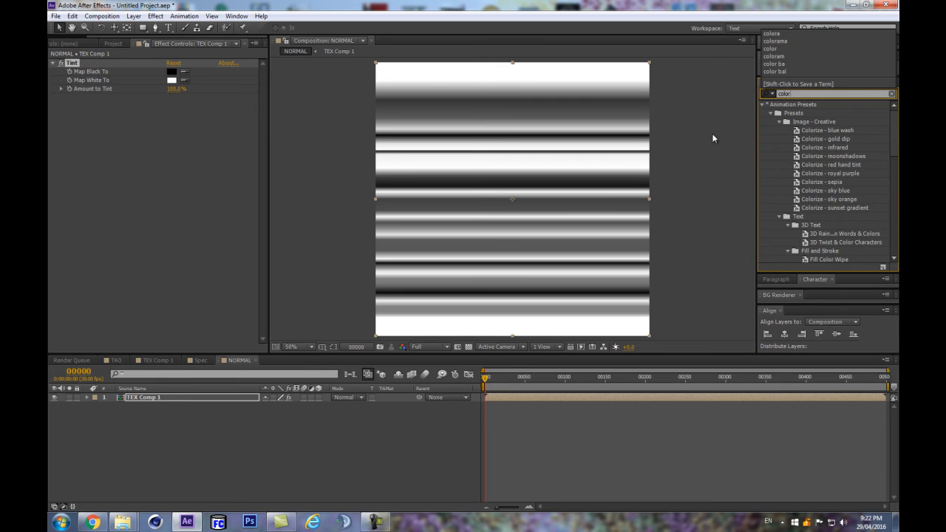
scroll(807, 187, down, 4)
Step: View the Normal_map_example_-_Map.png reference image in Chrome and return to After Effects
click(90, 526)
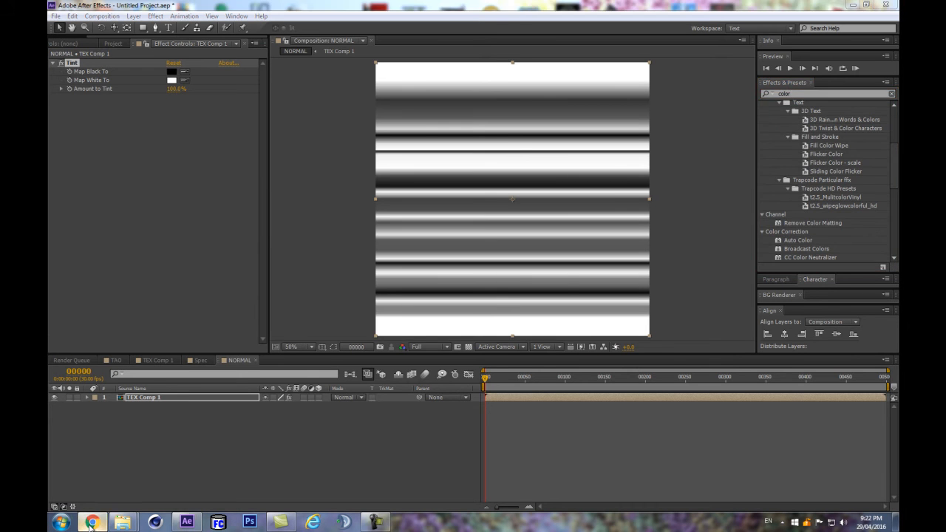
click(174, 10)
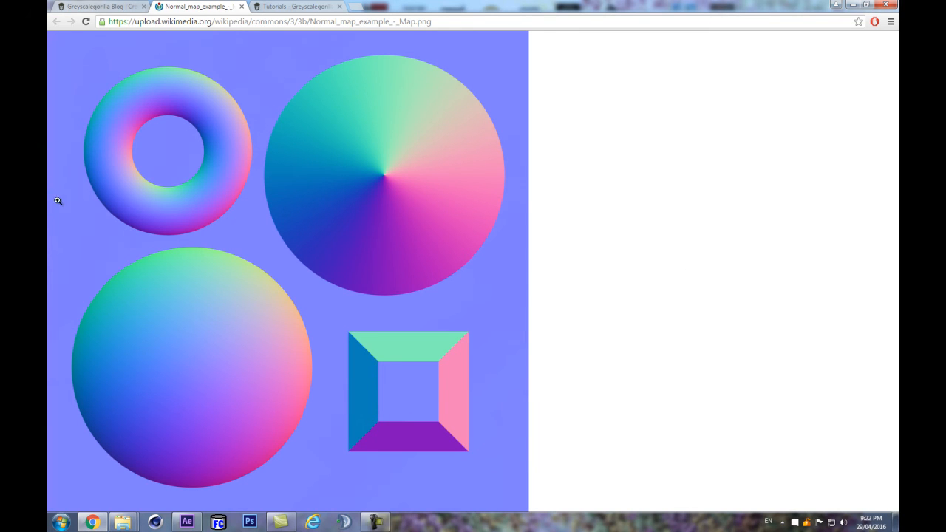
click(194, 522)
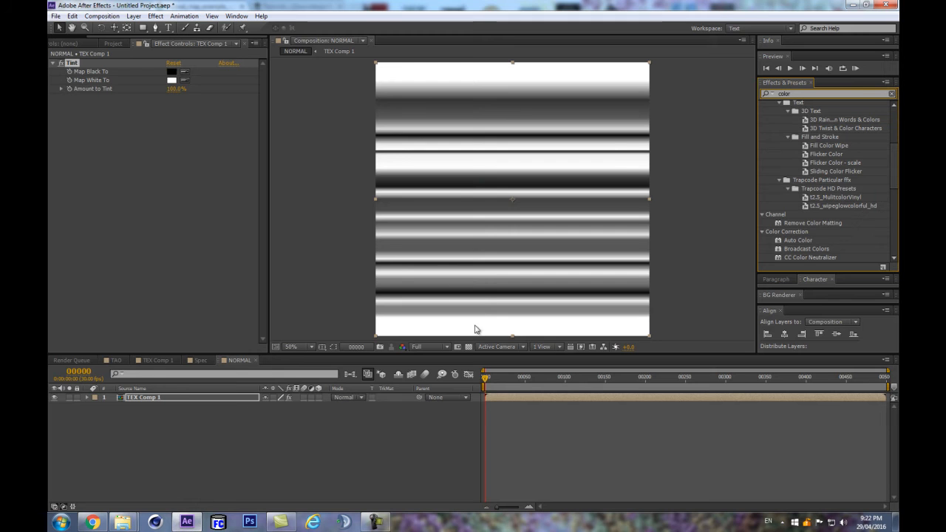
Step: Look through the color effects and remove the Tint effect from the TEX Comp 1 layer
mouse_move(897, 170)
mouse_down()
mouse_move(894, 186)
mouse_move(892, 119)
mouse_move(893, 176)
mouse_up()
drag(892, 172, 893, 106)
click(790, 94)
scroll(810, 167, down, 5)
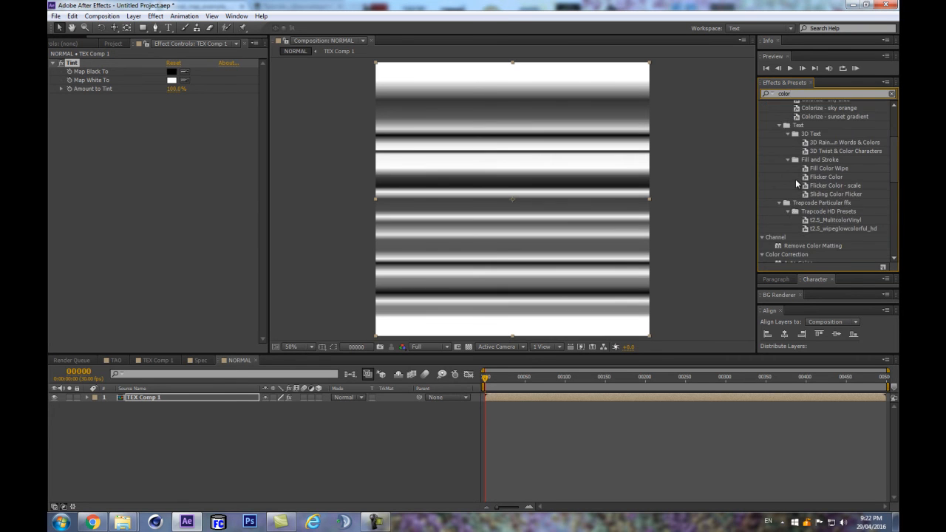
click(805, 93)
click(74, 63)
key(Delete)
Step: Apply the normalPreset animation preset to the TEX Comp 1 layer in NORMAL and expand Colorama's Output Cycle
click(791, 94)
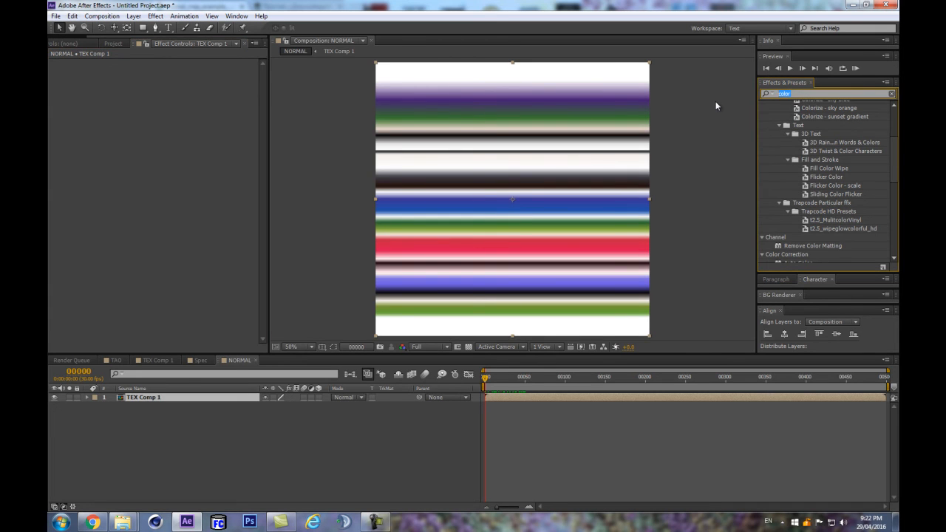
text(c)
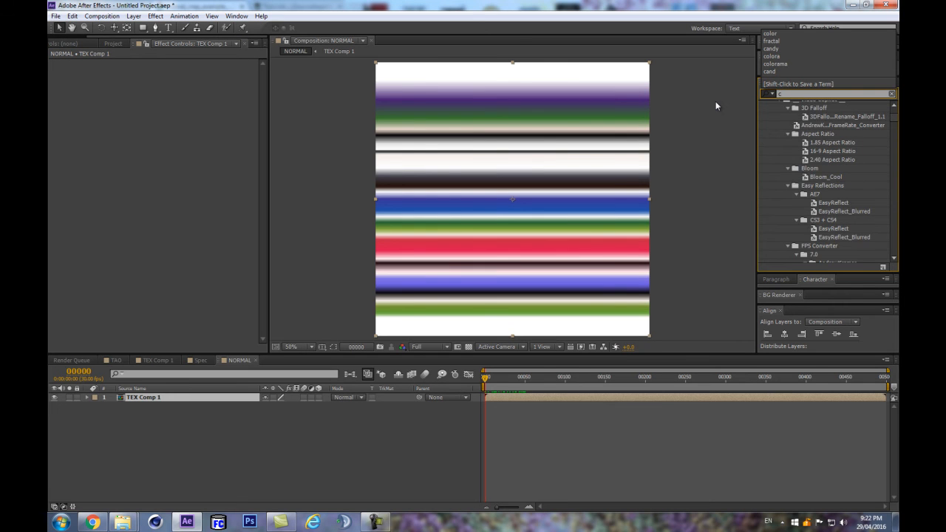
key(BackSpace)
text(norm)
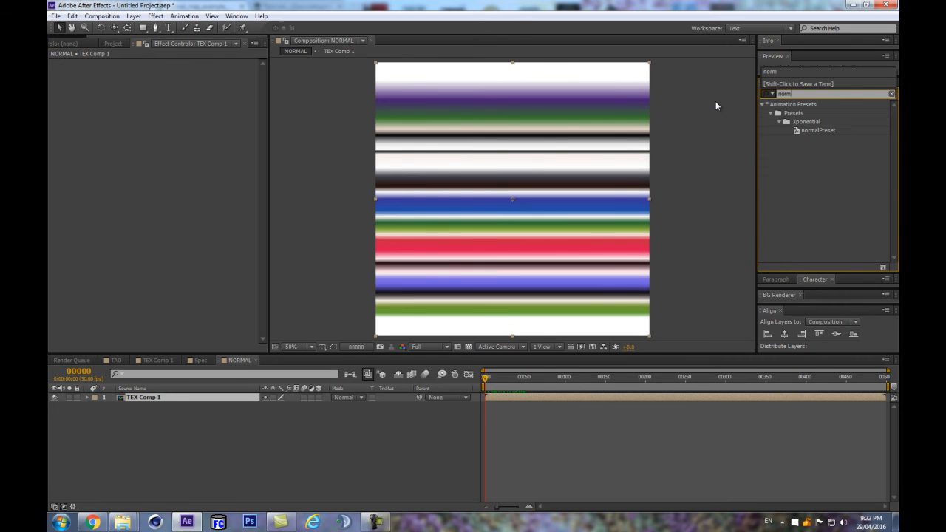
drag(820, 131, 207, 189)
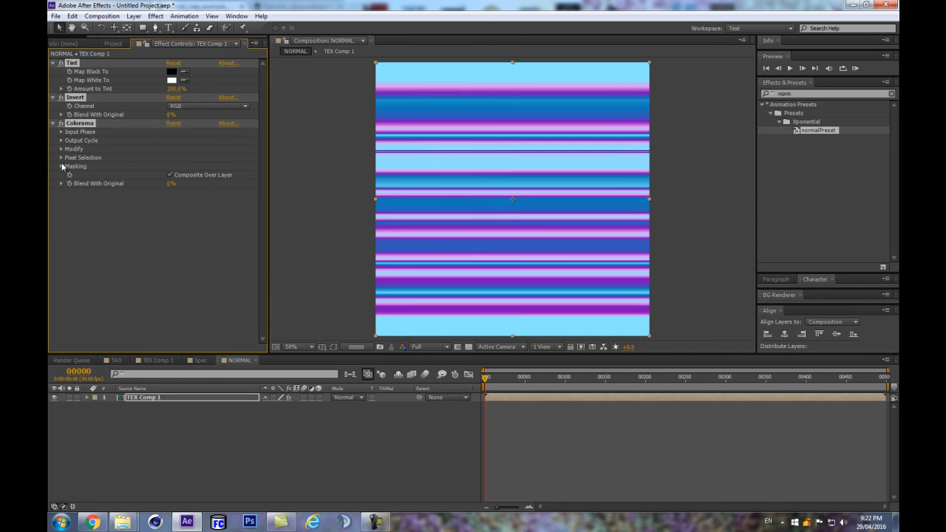
click(52, 113)
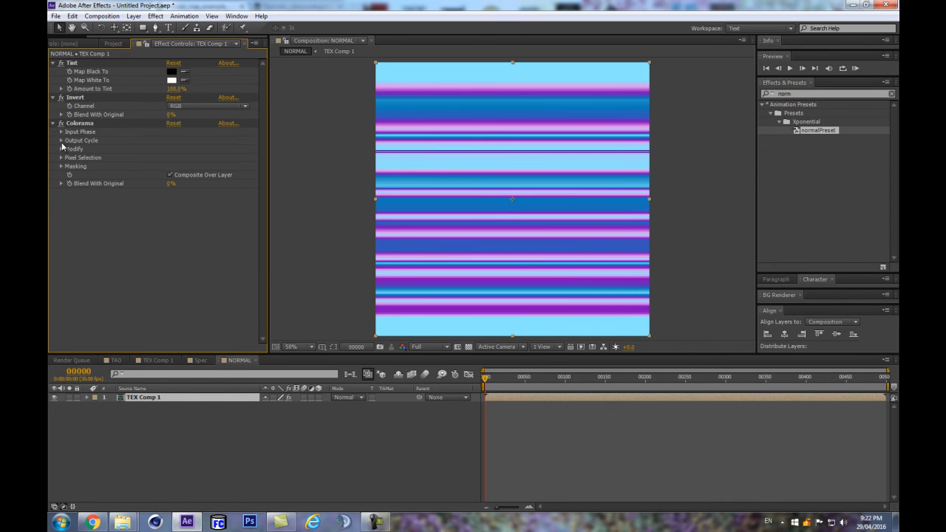
click(61, 142)
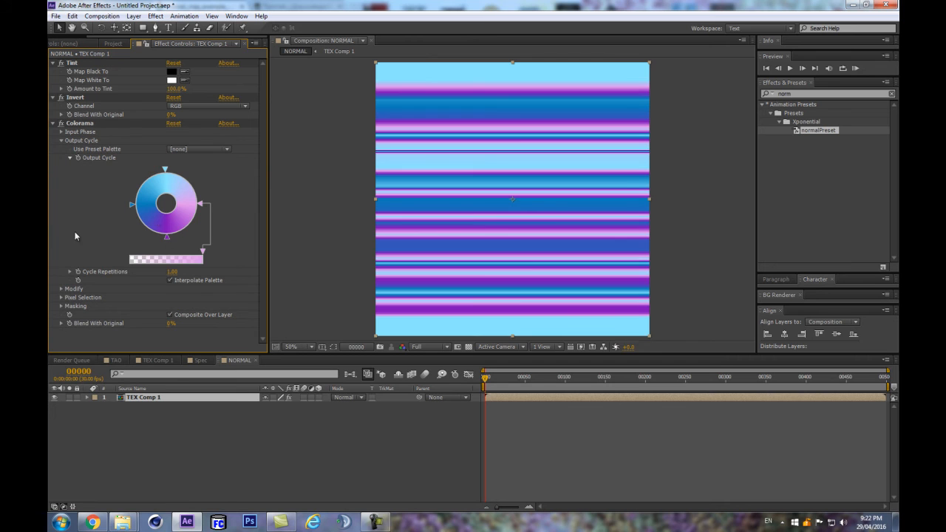
Step: Compare Colorama's output cycle colors with the normal map example image in Chrome, returning to After Effects
click(91, 524)
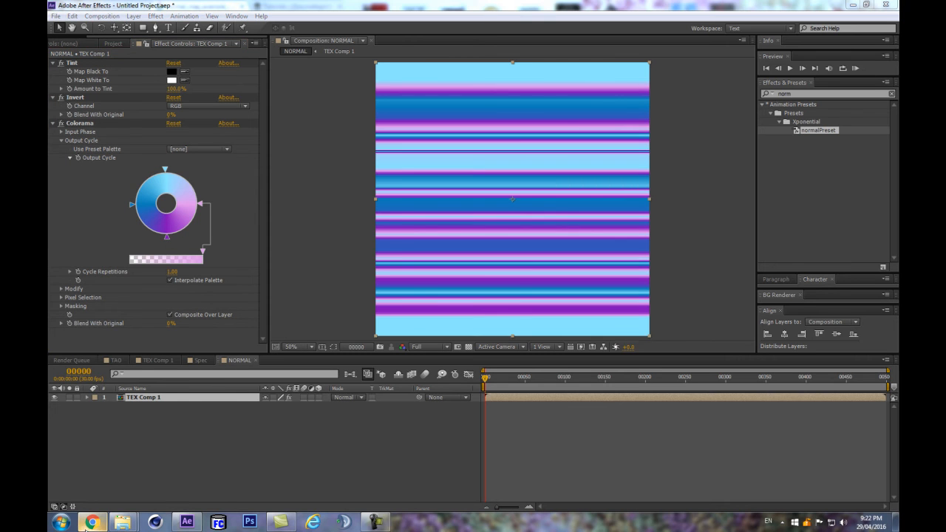
click(62, 71)
click(93, 523)
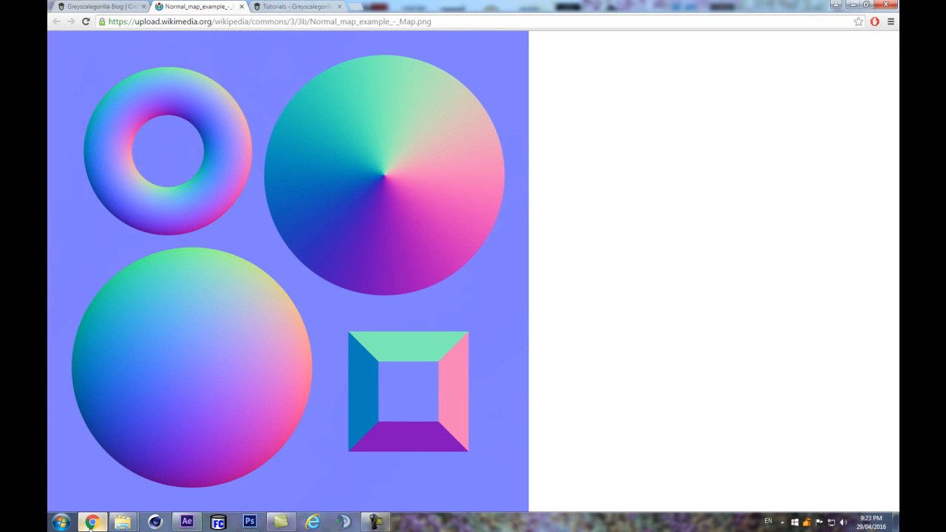
click(93, 523)
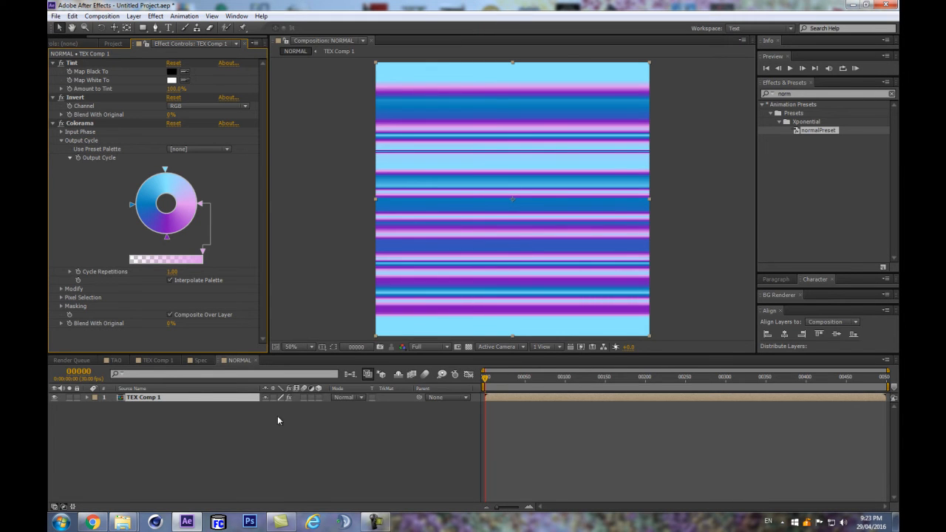
Step: Switch from the NORMAL composition back to the TAO composition
click(349, 374)
click(158, 361)
click(115, 360)
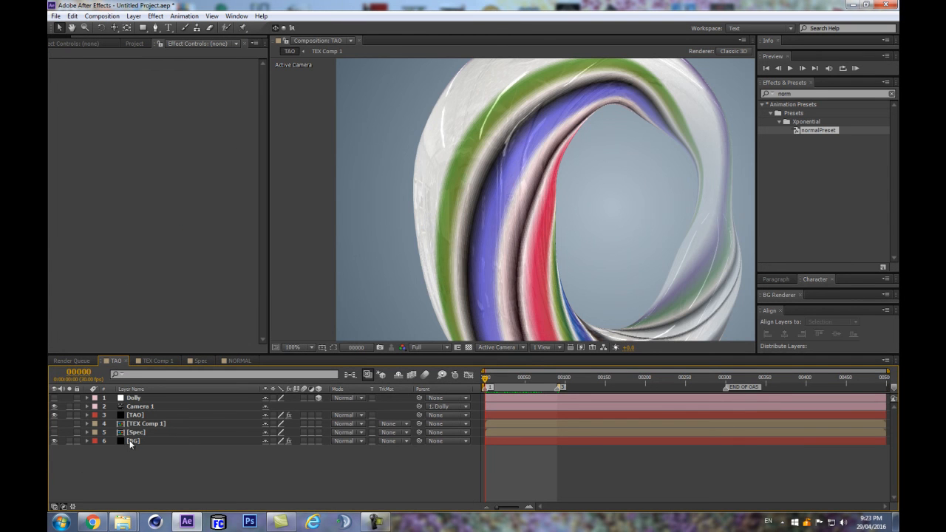
Step: Add the NORMAL composition to the TAO composition as the lowest layer, below BG
click(129, 441)
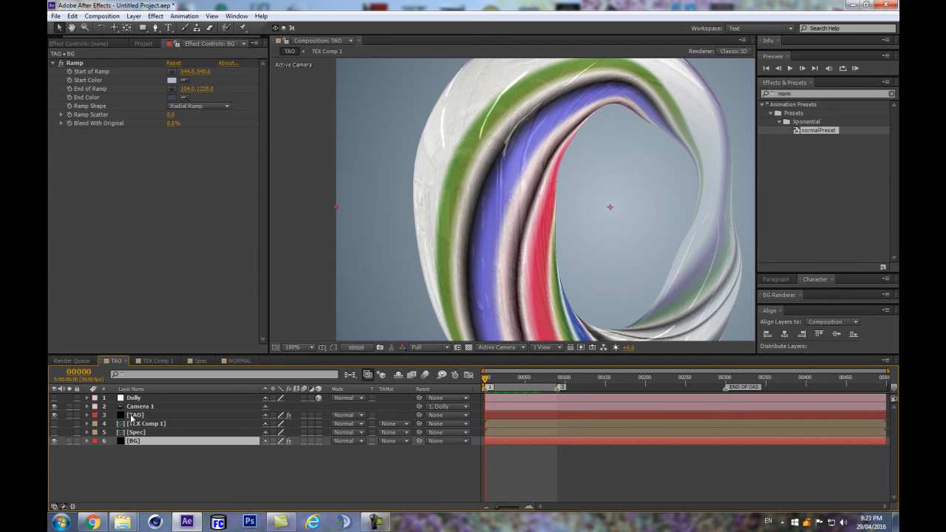
click(128, 414)
click(138, 43)
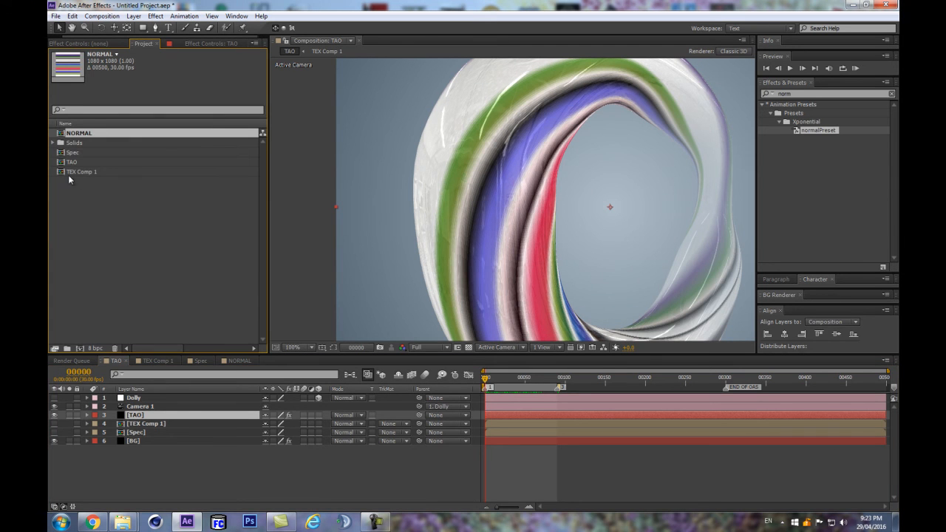
drag(78, 133, 147, 450)
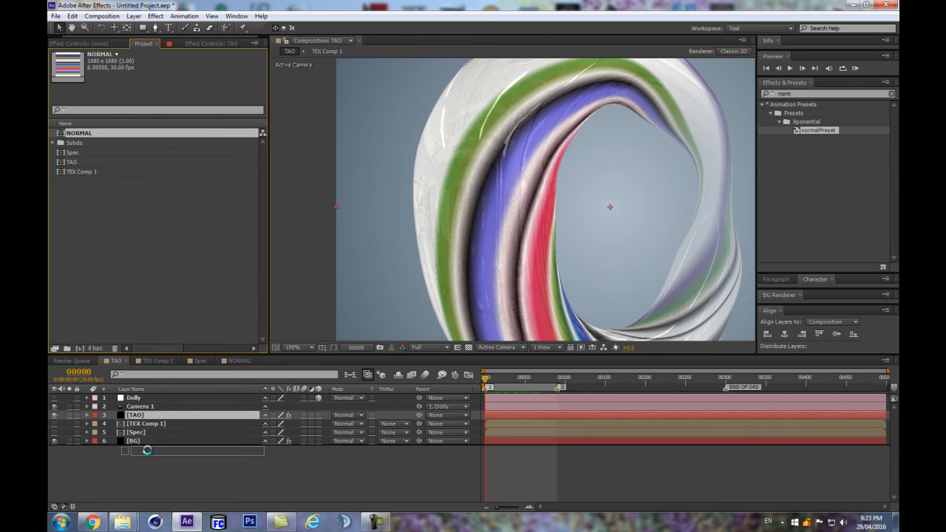
Step: Set the Normal Map texture of the TAO layer's Tao effect to the 7. NORMAL layer
click(133, 415)
click(213, 43)
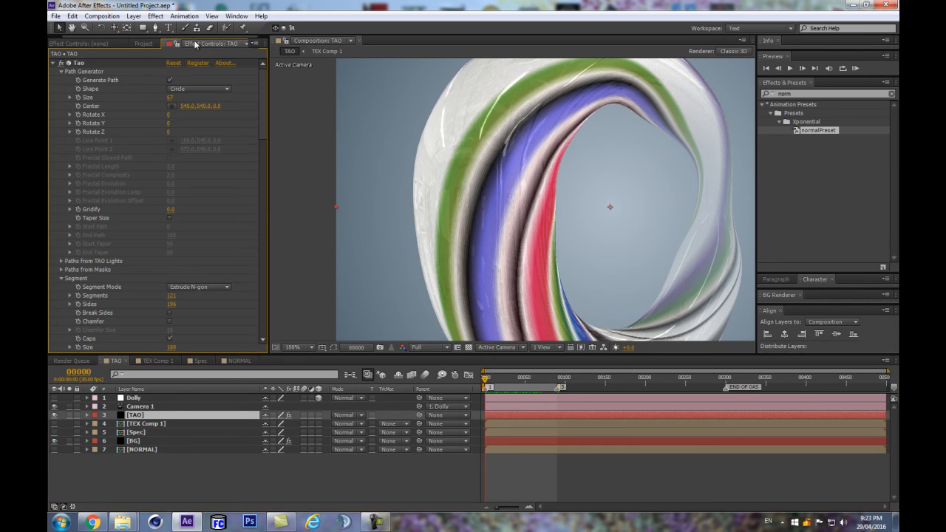
drag(263, 129, 267, 330)
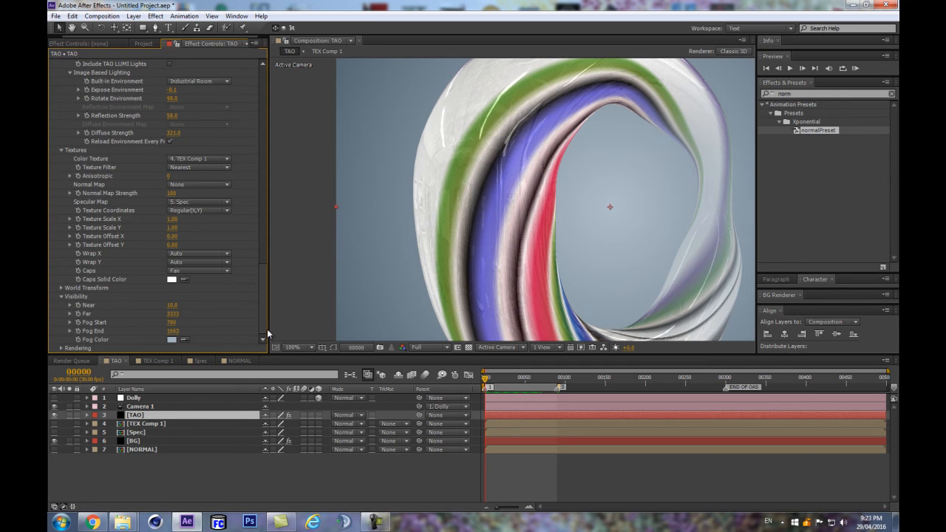
click(196, 185)
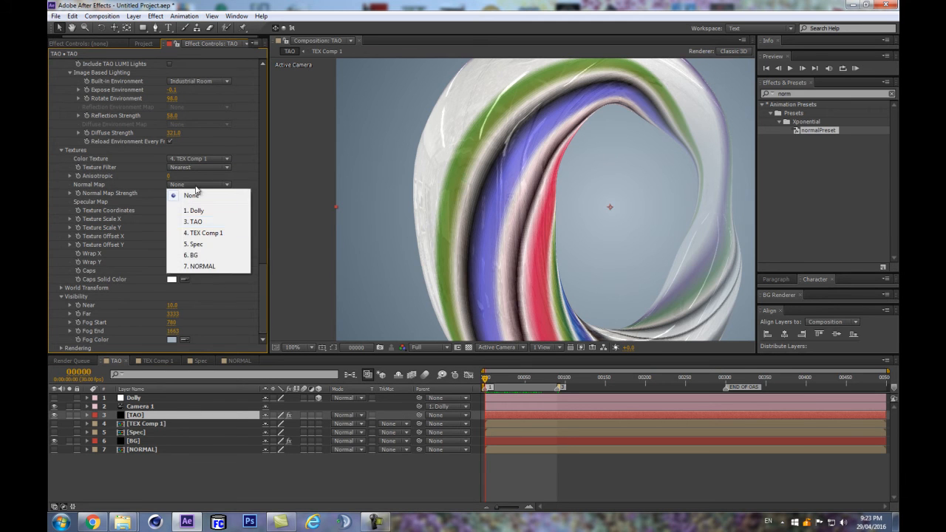
click(210, 269)
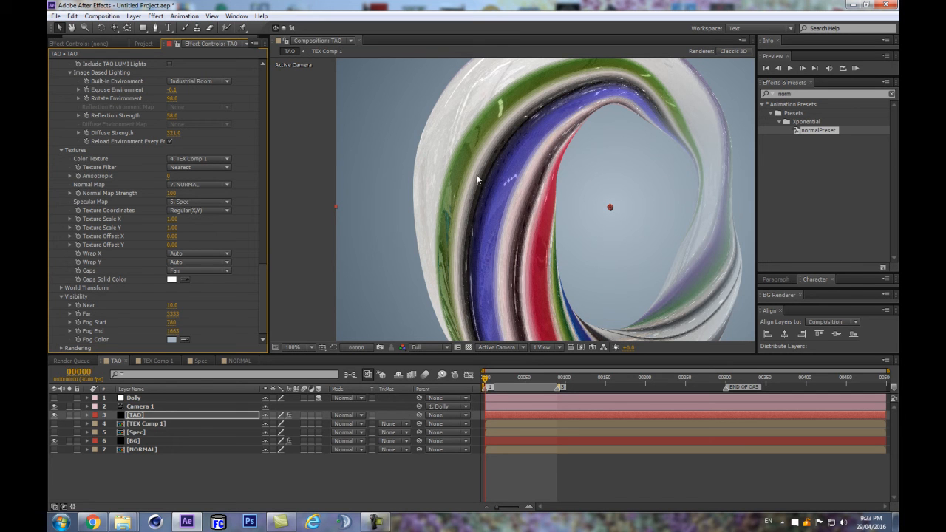
Step: Lower the Tao effect's Normal Map Strength to about 88 and inspect the ring's surface
mouse_move(173, 193)
mouse_down()
mouse_move(238, 176)
mouse_move(109, 202)
mouse_move(175, 185)
mouse_move(163, 191)
mouse_up()
scroll(484, 226, down, 2)
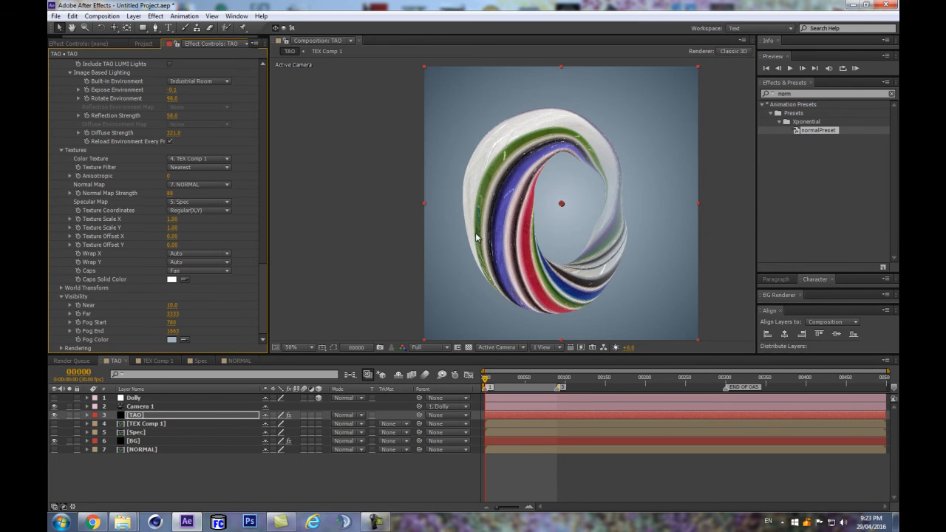
scroll(476, 236, up, 2)
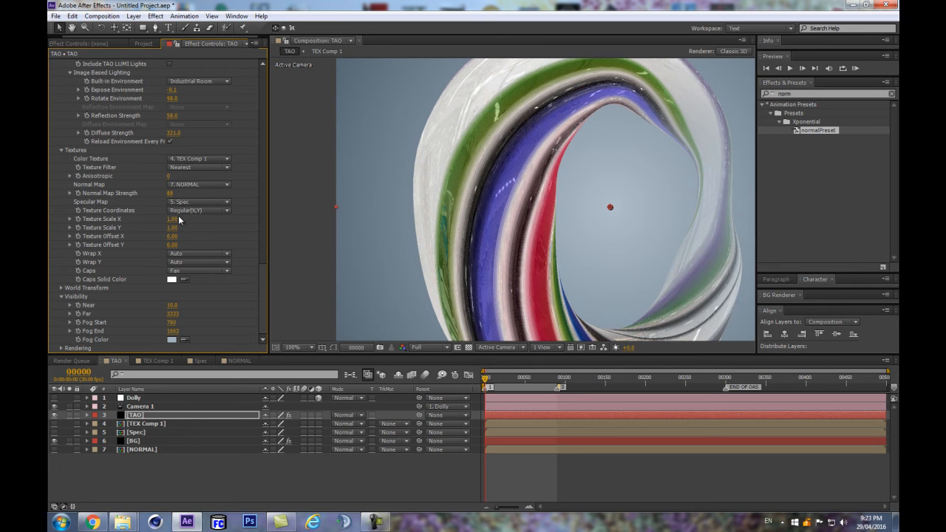
Step: Try the ring without a normal map by setting Normal Map to None, and undo that change
click(196, 184)
click(189, 191)
key(ctrl+z)
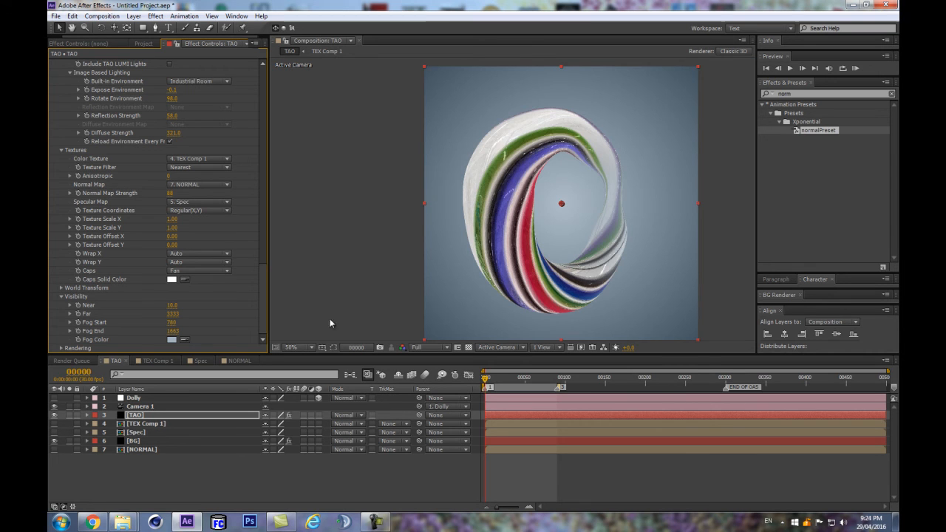
Step: Move the current time in the TAO composition to frame 15
click(494, 378)
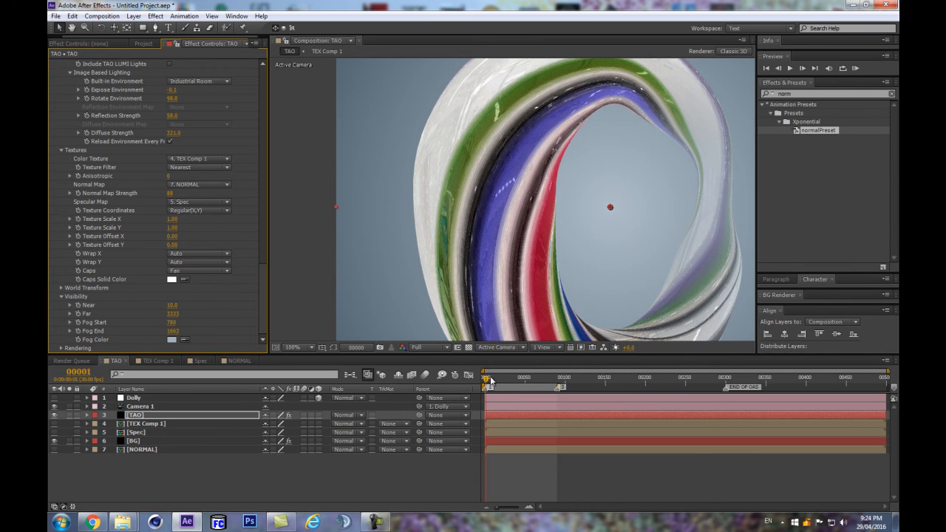
click(497, 378)
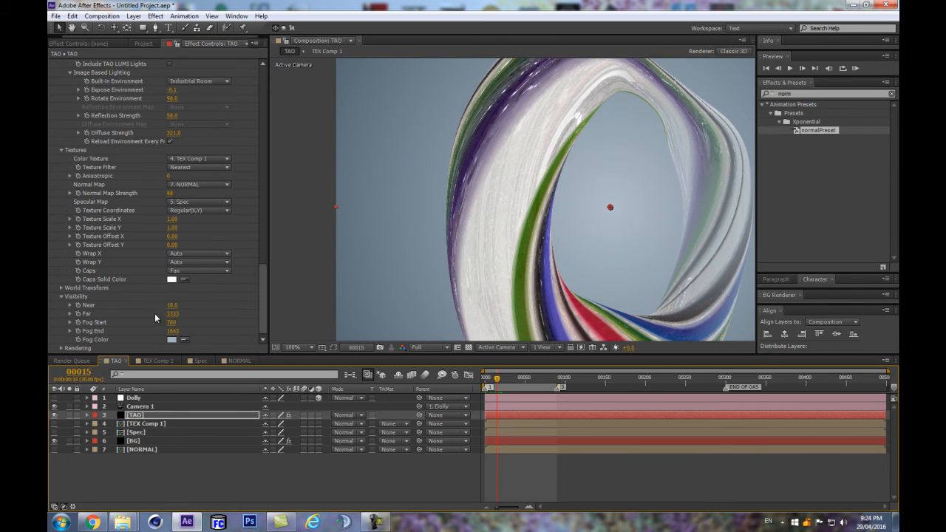
Step: Expand the Tao effect's Rendering settings, set the Shader to Density and inspect the ring's surface
click(61, 348)
scroll(111, 296, down, 5)
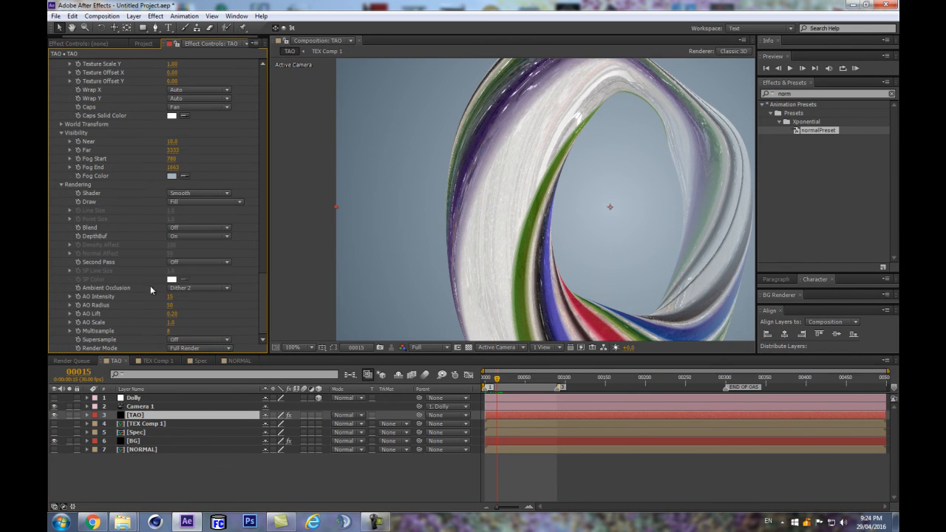
scroll(212, 135, up, 2)
click(198, 216)
click(196, 235)
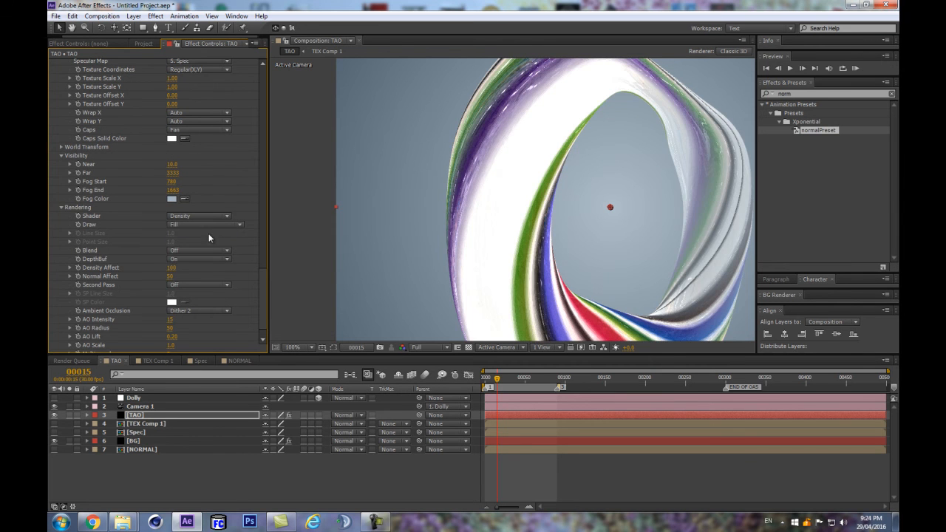
scroll(534, 220, down, 1)
scroll(535, 223, up, 1)
drag(556, 298, 513, 192)
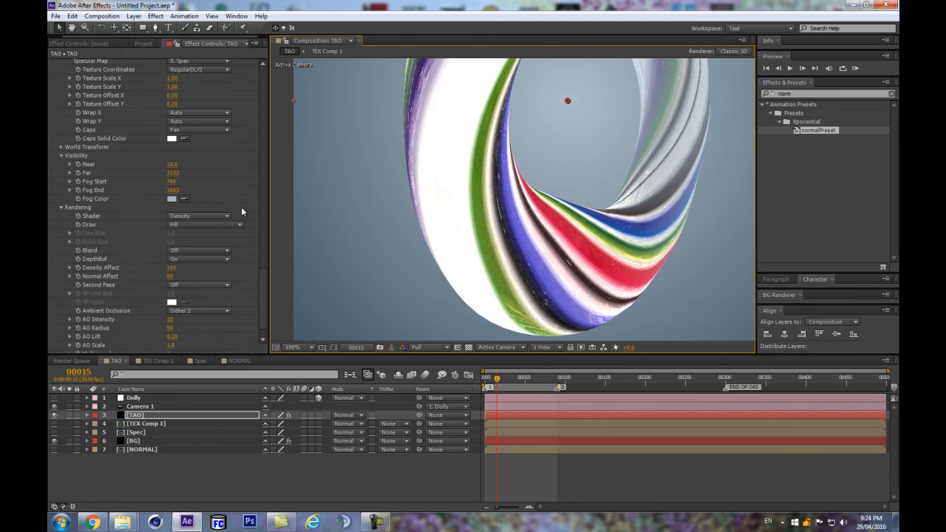
scroll(522, 171, down, 1)
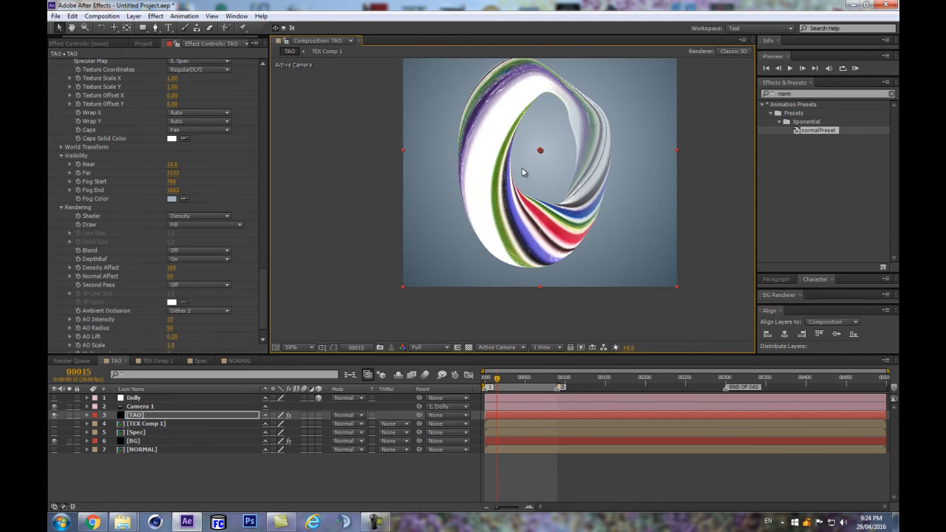
scroll(522, 171, up, 1)
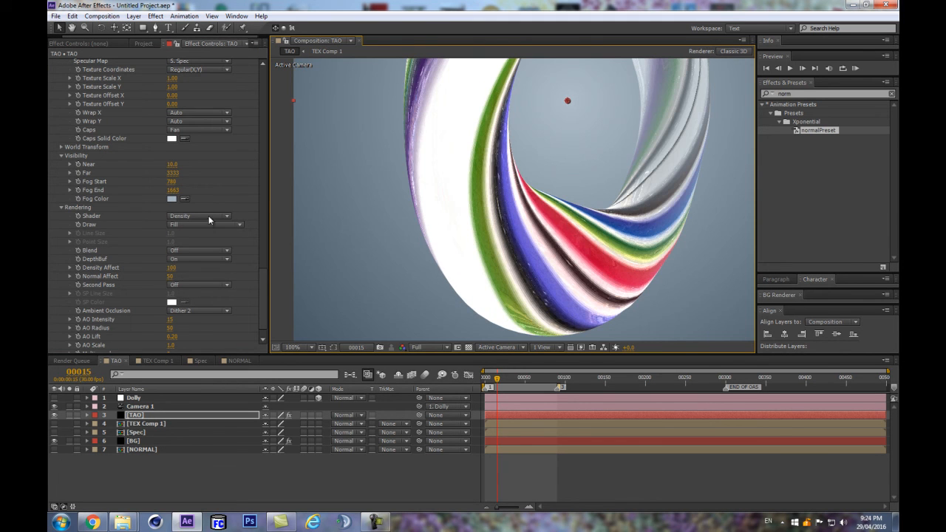
Step: Set the Tao effect's Color Texture to None to inspect the normal map on the plain ring
scroll(208, 211, up, 5)
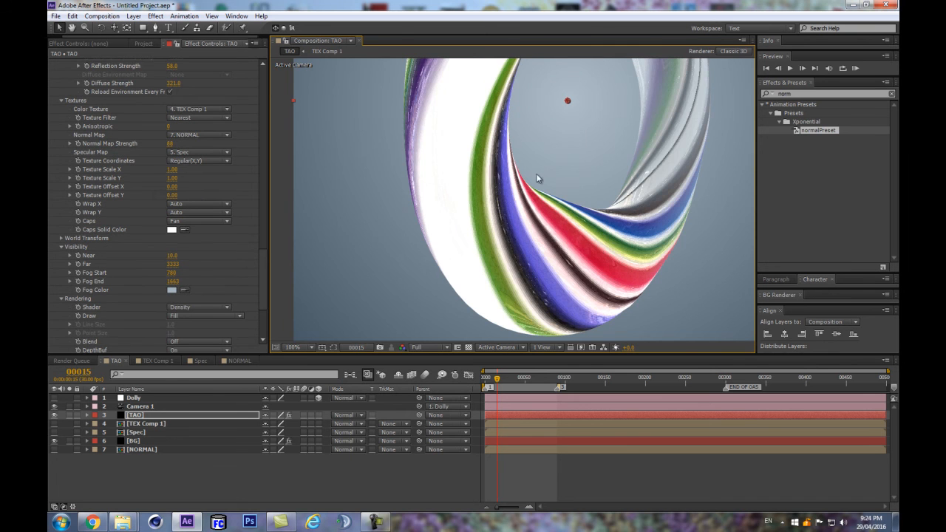
scroll(537, 177, down, 1)
scroll(538, 182, up, 1)
scroll(226, 209, up, 4)
scroll(216, 201, up, 12)
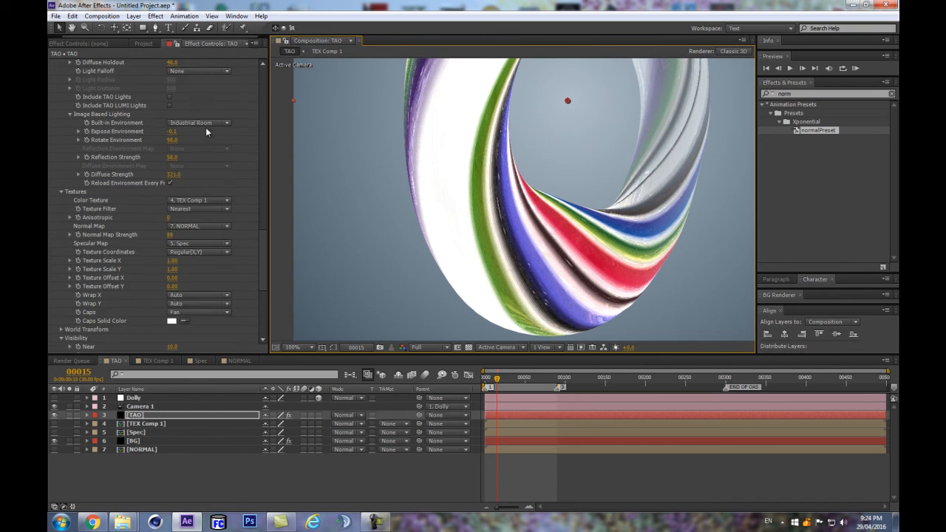
scroll(192, 199, down, 15)
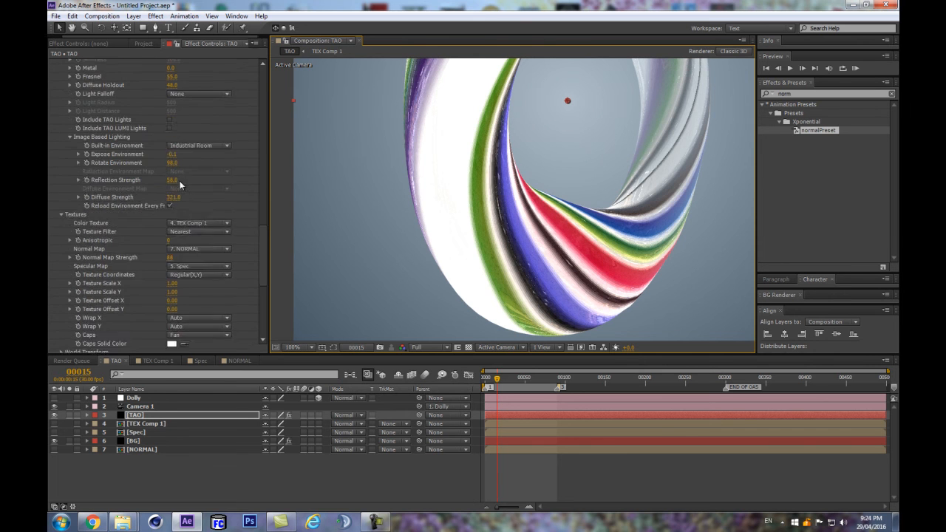
click(201, 133)
click(194, 139)
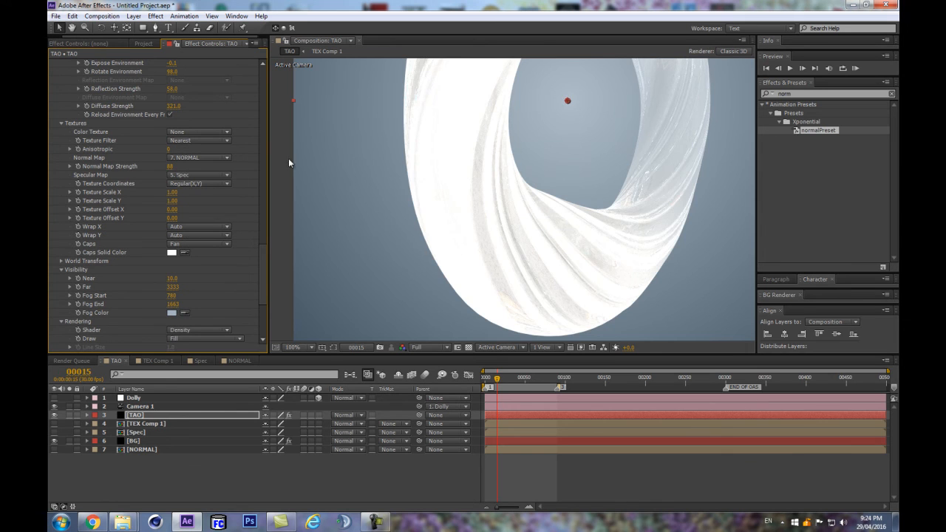
scroll(515, 154, down, 2)
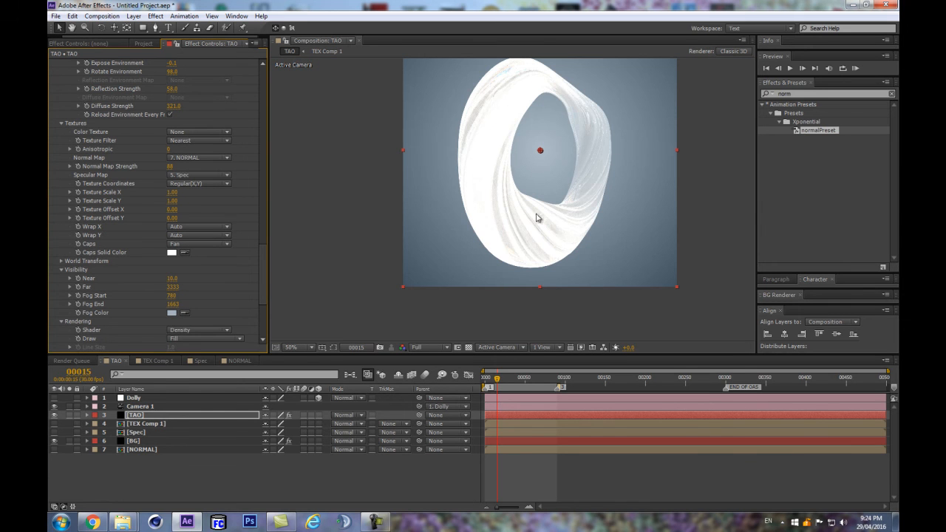
Step: Try stronger Normal Map Strength values on the untextured ring, ending at about 215
scroll(209, 165, up, 7)
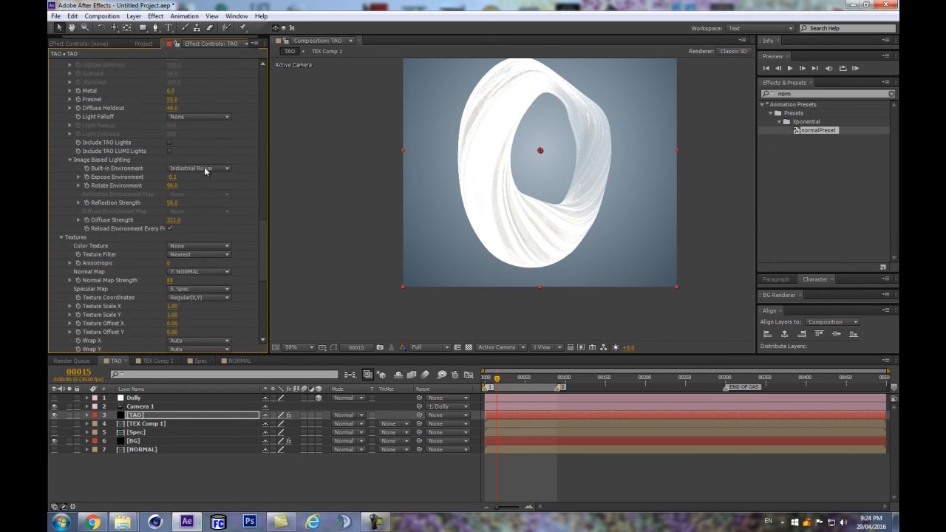
scroll(206, 168, up, 7)
scroll(183, 195, down, 9)
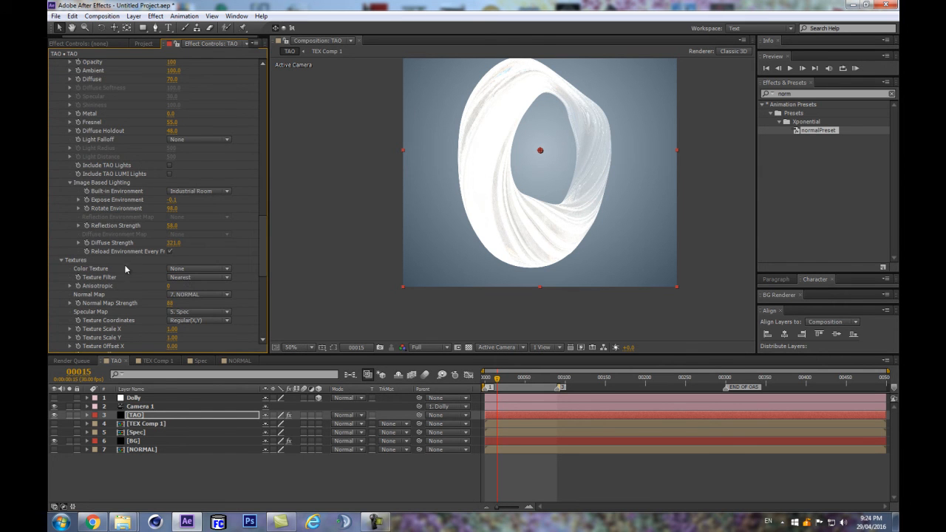
scroll(163, 268, down, 2)
drag(172, 257, 355, 228)
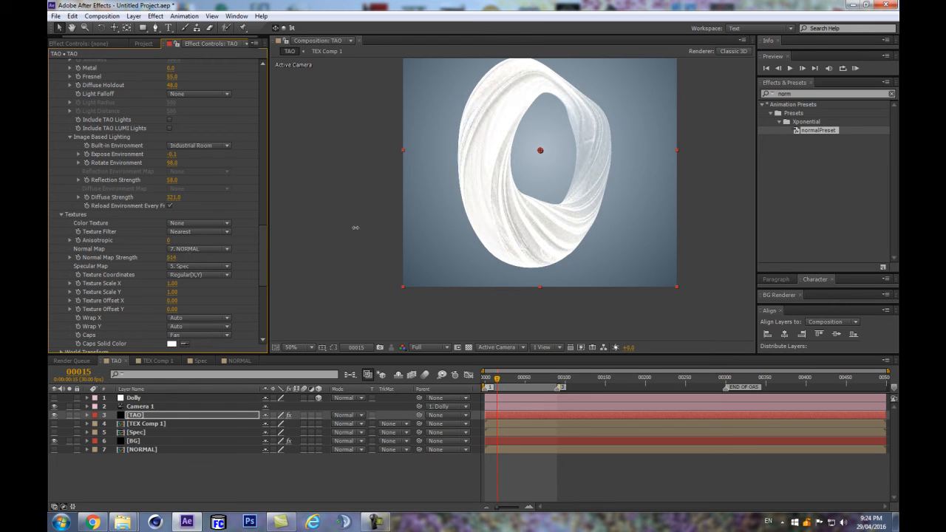
drag(245, 222, 247, 222)
drag(217, 257, 413, 214)
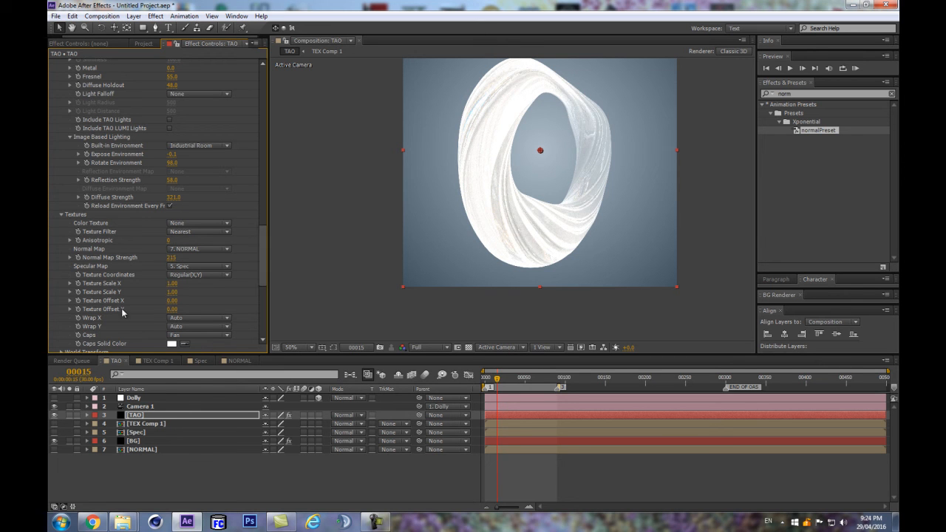
Step: Set the Color Texture to 4. TEX Comp 1 and the Normal Map Strength to 100
click(200, 223)
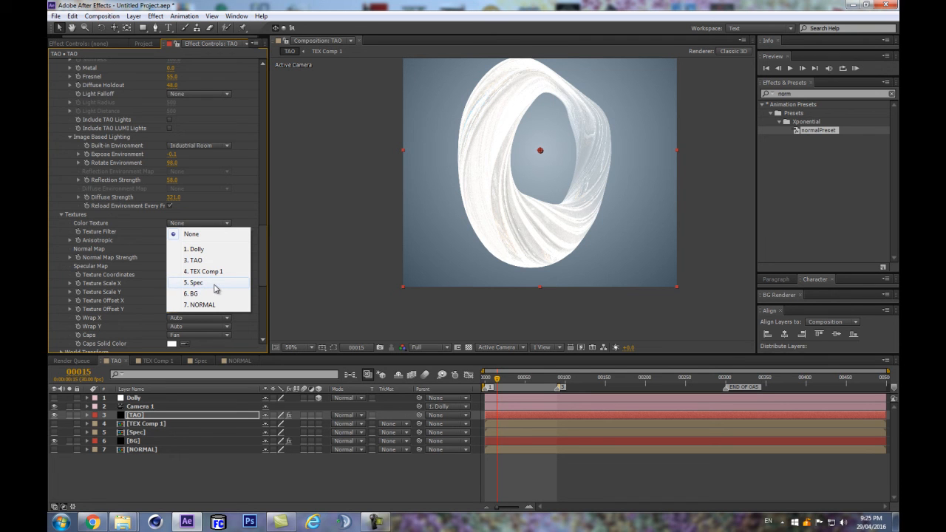
click(212, 272)
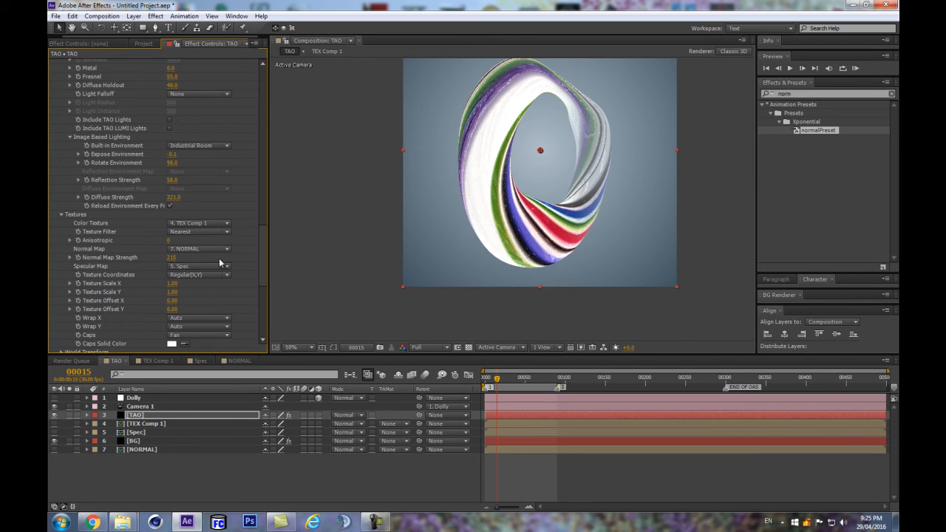
click(176, 257)
key(Return)
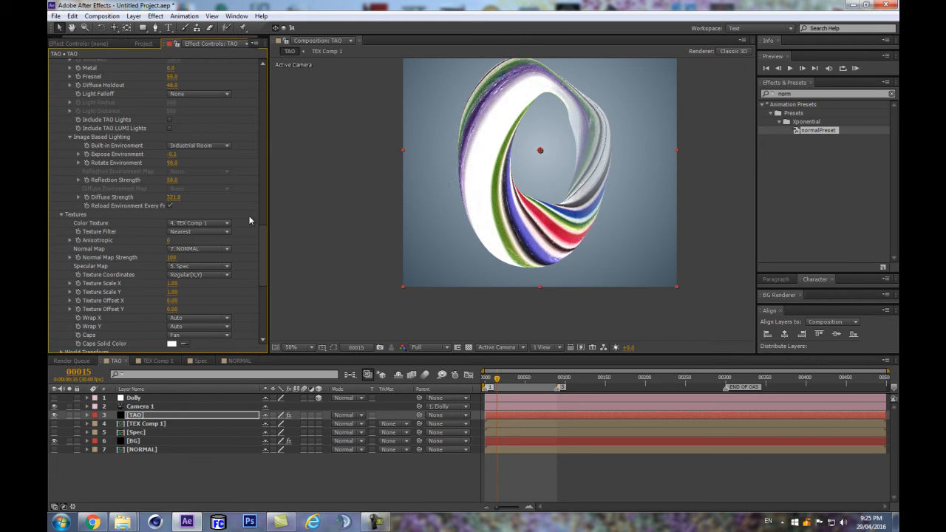
Step: Raise the Segments value in the Tao effect's Segment settings to about 4800
drag(262, 243, 262, 87)
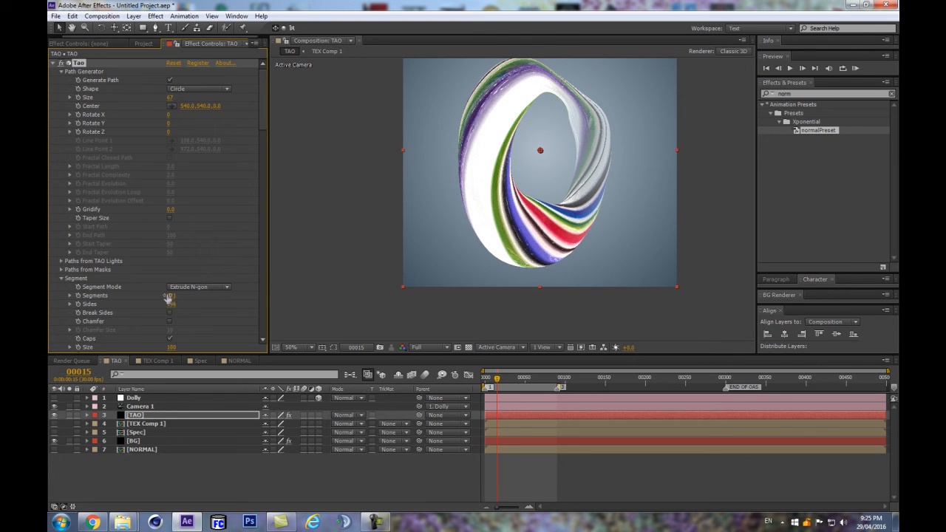
drag(174, 296, 377, 252)
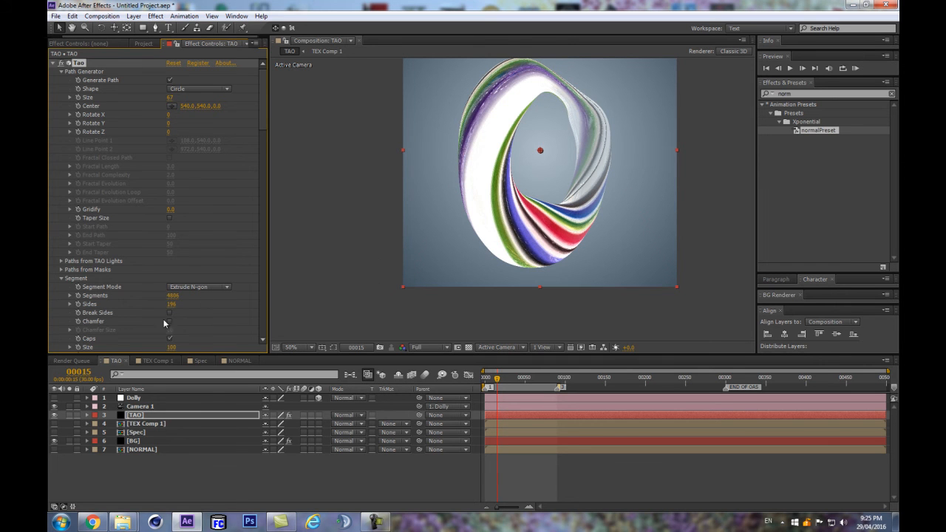
Step: Set the Tao effect's rendering Shader to Smooth and deselect the TAO layer to inspect the ring
drag(259, 125, 266, 325)
click(198, 202)
click(190, 223)
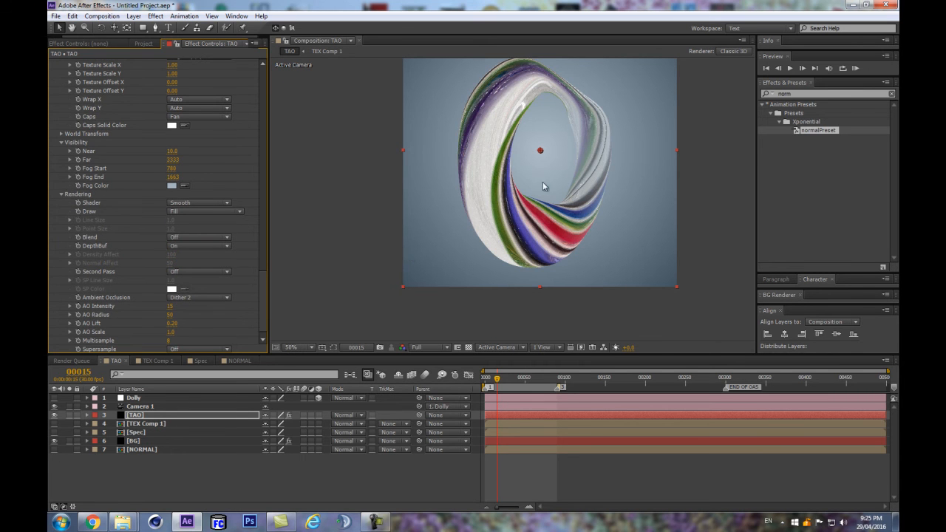
drag(571, 148, 556, 206)
click(214, 462)
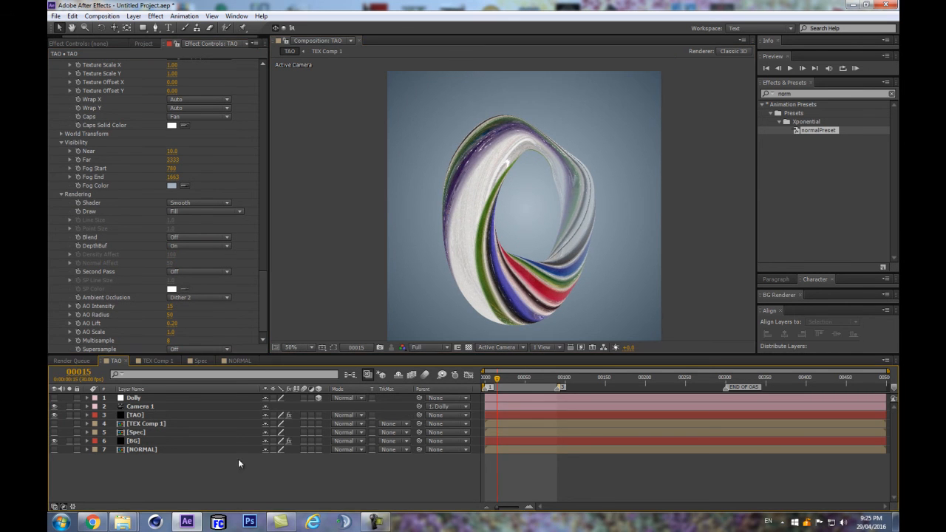
key(period)
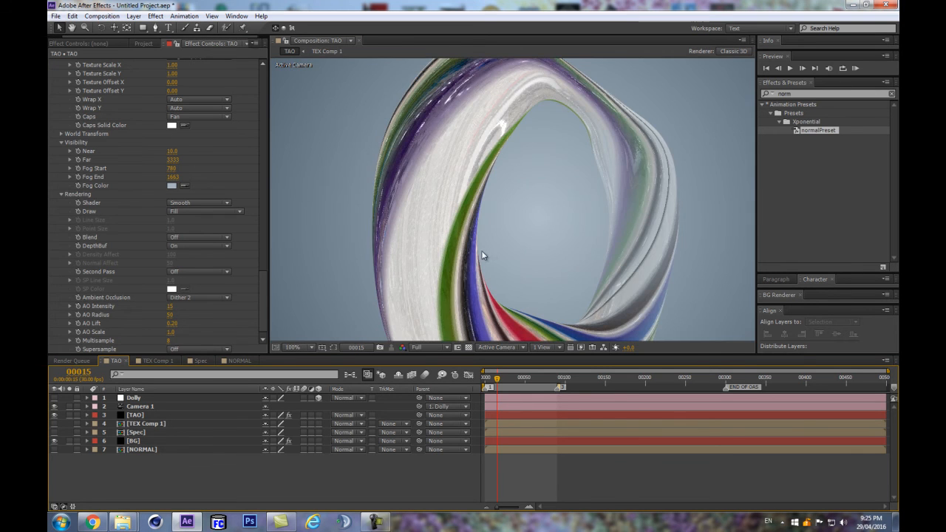
key(comma)
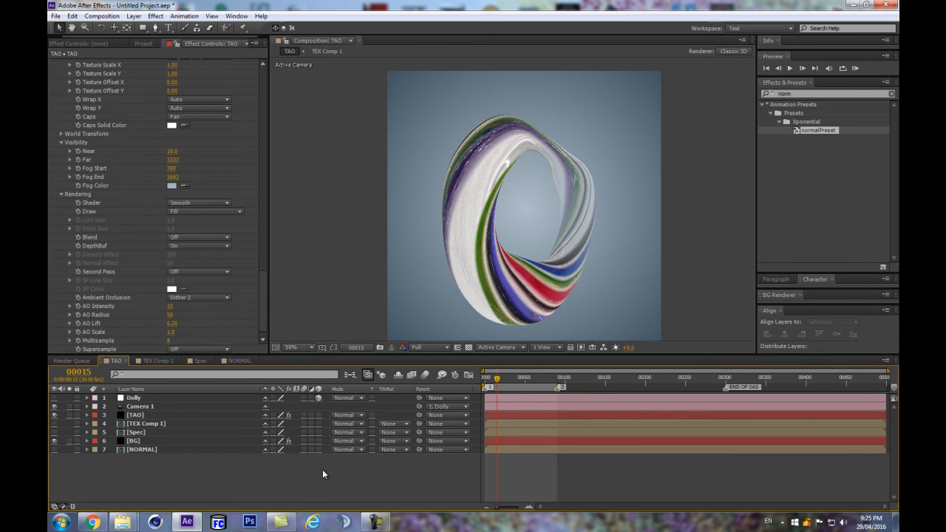
Step: Preview the animation, then at frame 23 set the Tao effect's Anisotropic to 16 and Texture Filter to Linear
click(170, 441)
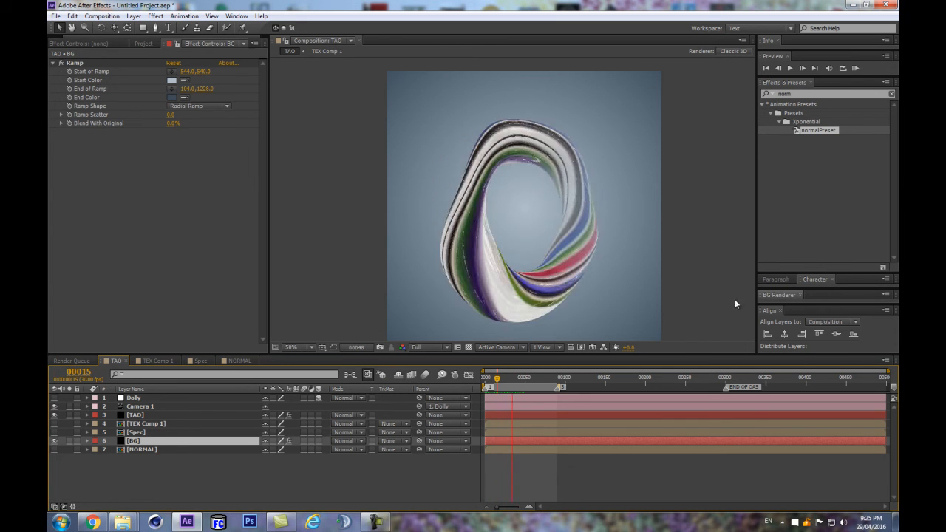
click(503, 380)
click(134, 449)
click(133, 441)
click(133, 415)
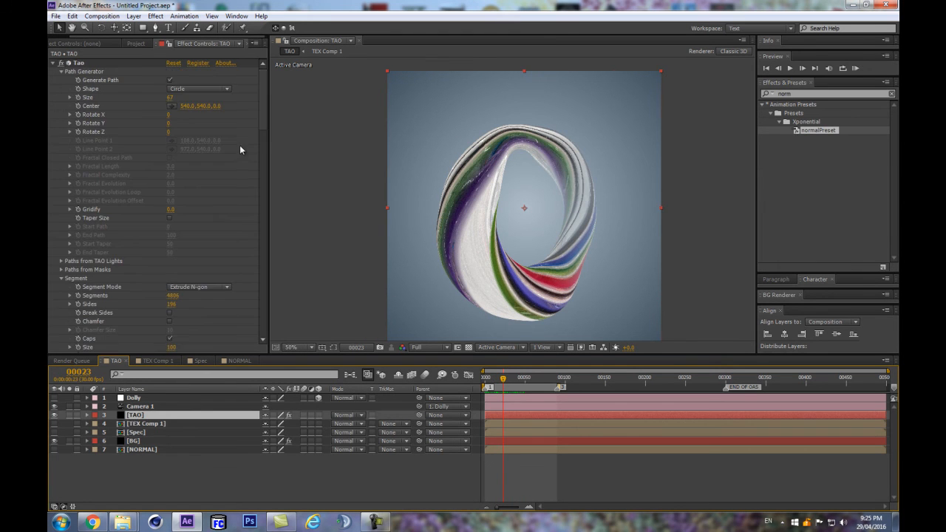
scroll(252, 222, down, 5)
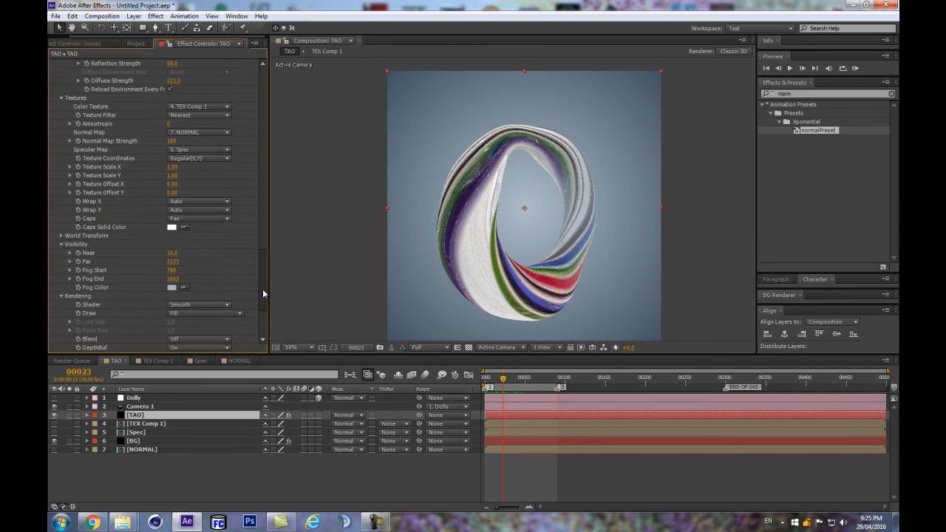
scroll(263, 288, down, 1)
click(168, 117)
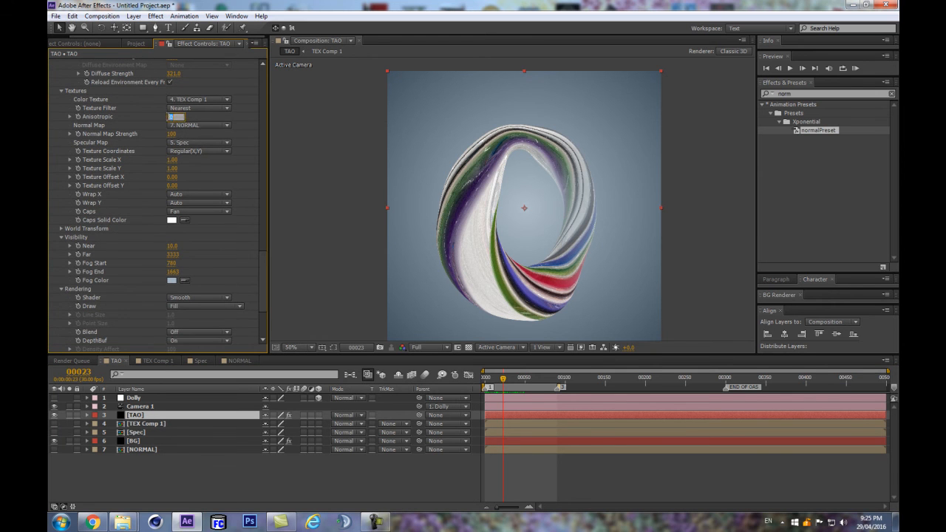
click(194, 108)
click(189, 130)
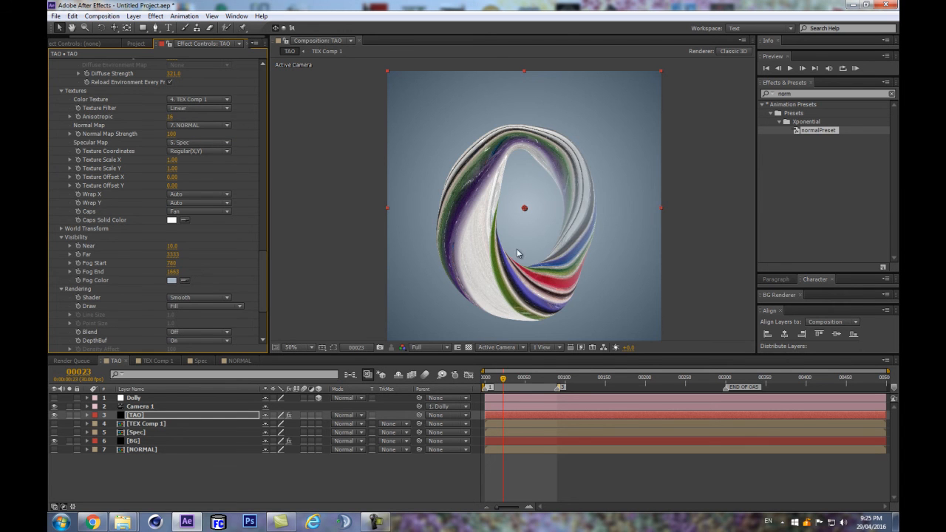
Step: Examine the filtered texture close up on the ring's inner edge, white stripe and outer bands
scroll(495, 221, up, 6)
scroll(427, 209, down, 4)
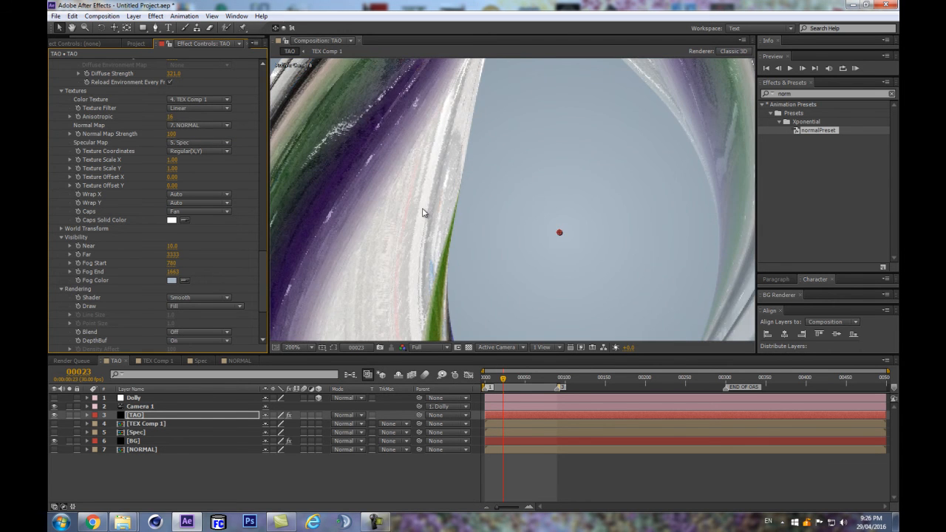
scroll(414, 215, down, 2)
scroll(414, 215, up, 2)
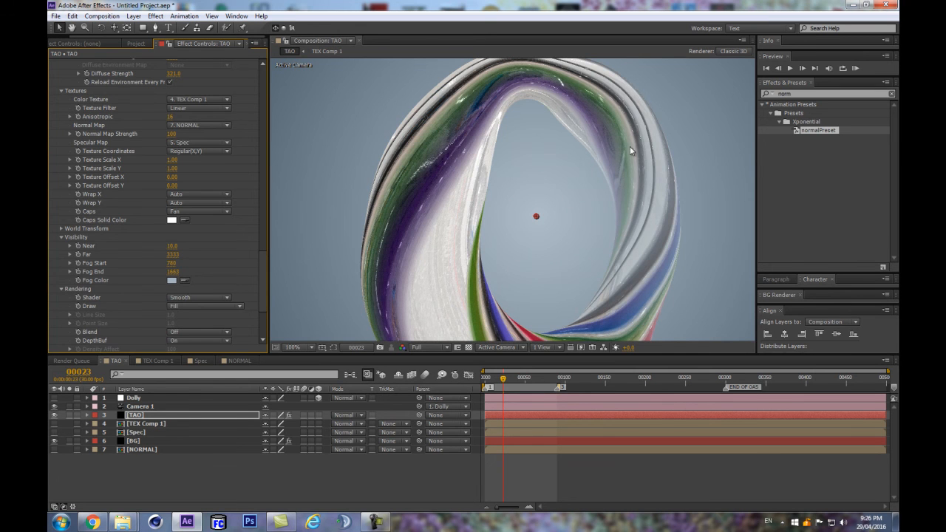
scroll(611, 273, down, 2)
scroll(609, 271, up, 2)
drag(418, 311, 437, 288)
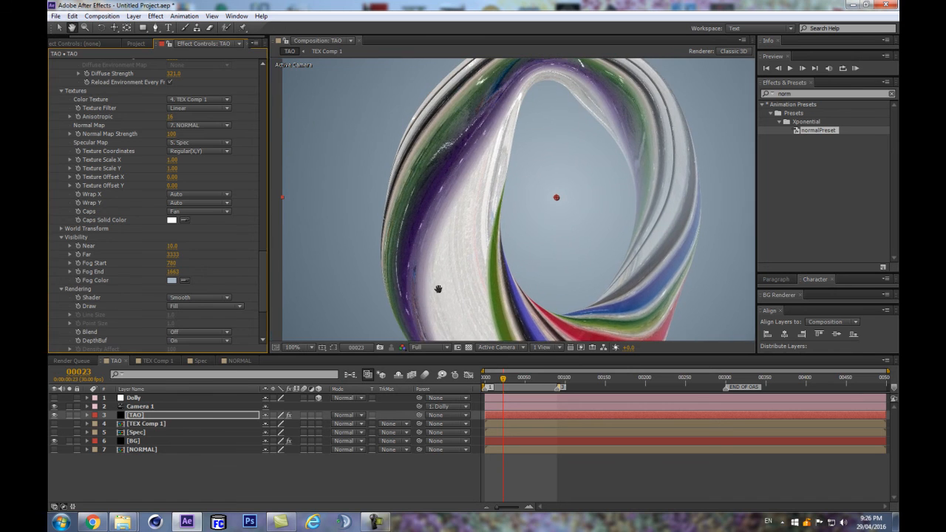
scroll(513, 198, down, 2)
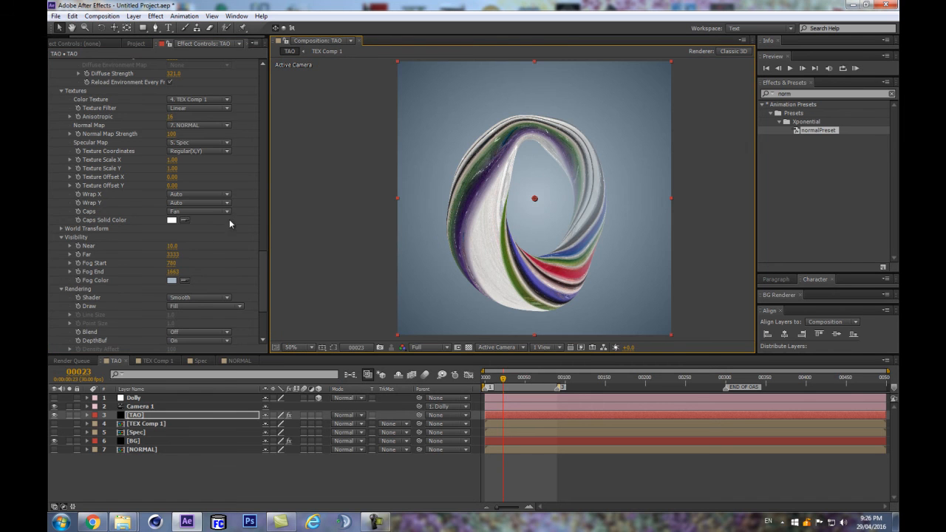
Step: Lower the Tao effect's Fog Start to about 670 in the Visibility settings
drag(264, 270, 261, 280)
scroll(261, 280, up, 2)
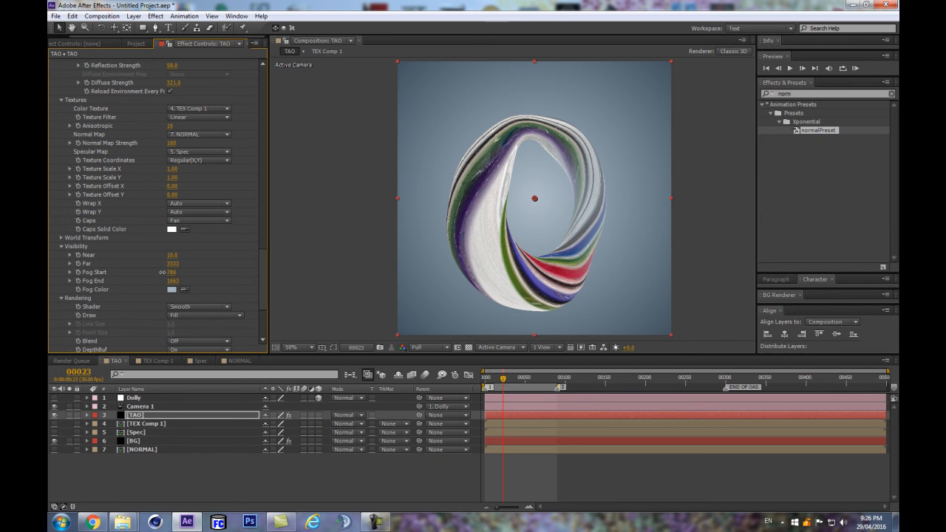
drag(162, 272, 160, 272)
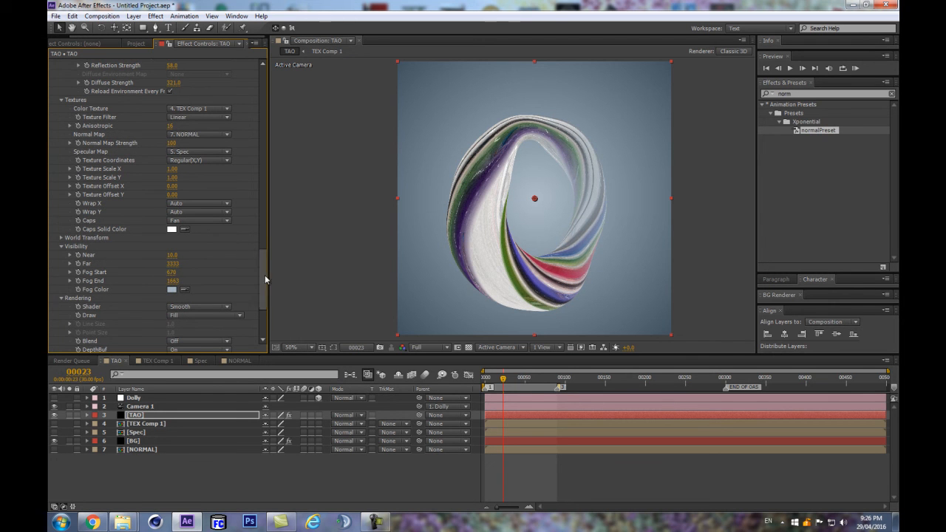
Step: Check the fogged ring's surface at 200% magnification, then return to the full-frame view
drag(262, 279, 262, 89)
key(period)
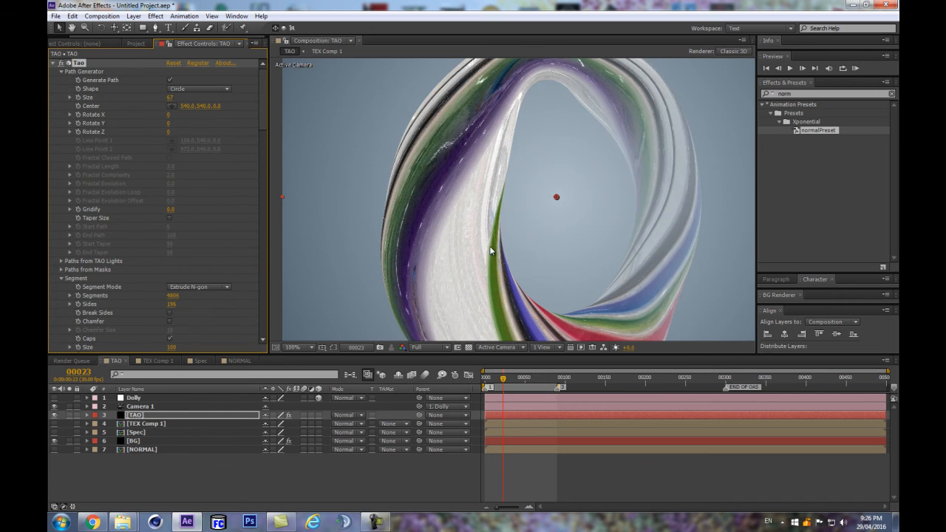
key(period)
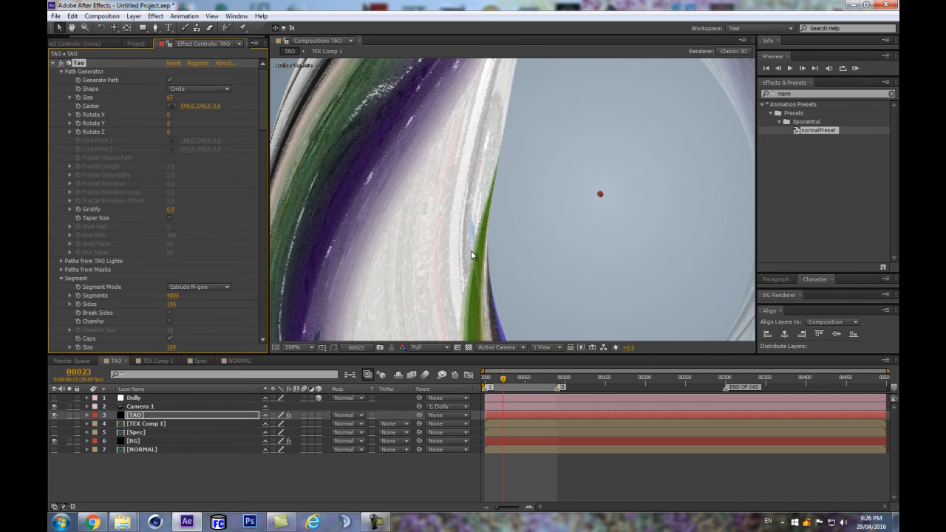
key(comma)
key(comma)
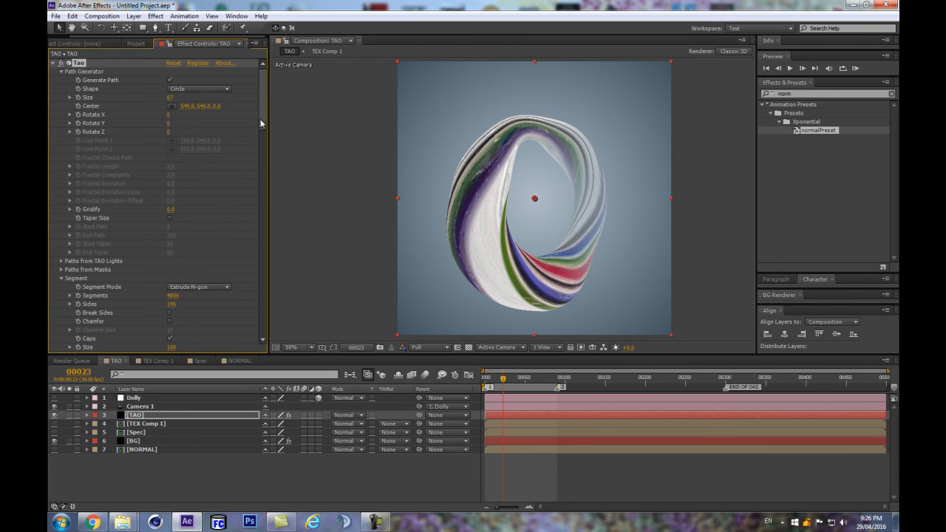
drag(261, 121, 261, 122)
Step: Lower the Tao effect's Diffuse Holdout to 41 and the image-based lighting Diffuse Strength to about 201
click(157, 473)
scroll(263, 272, down, 10)
scroll(248, 235, up, 3)
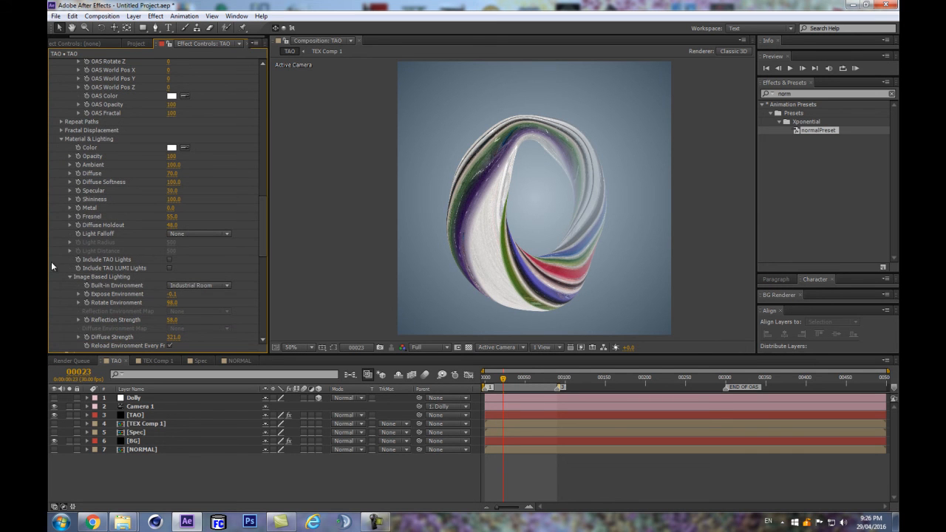
drag(172, 226, 169, 226)
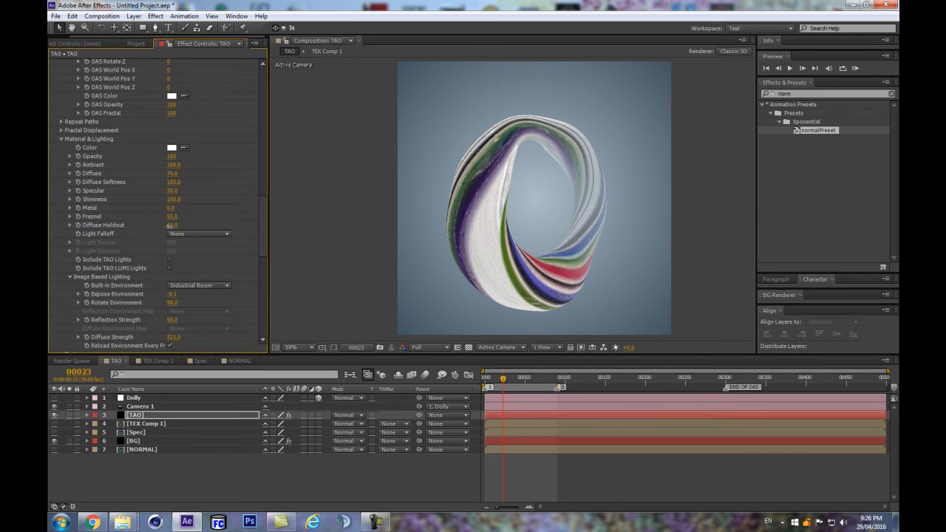
scroll(133, 298, down, 1)
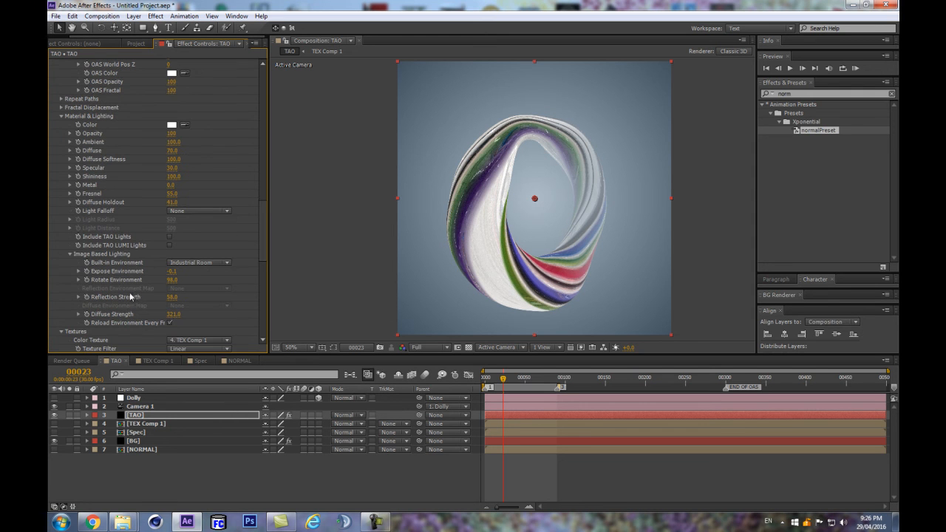
drag(173, 317, 114, 315)
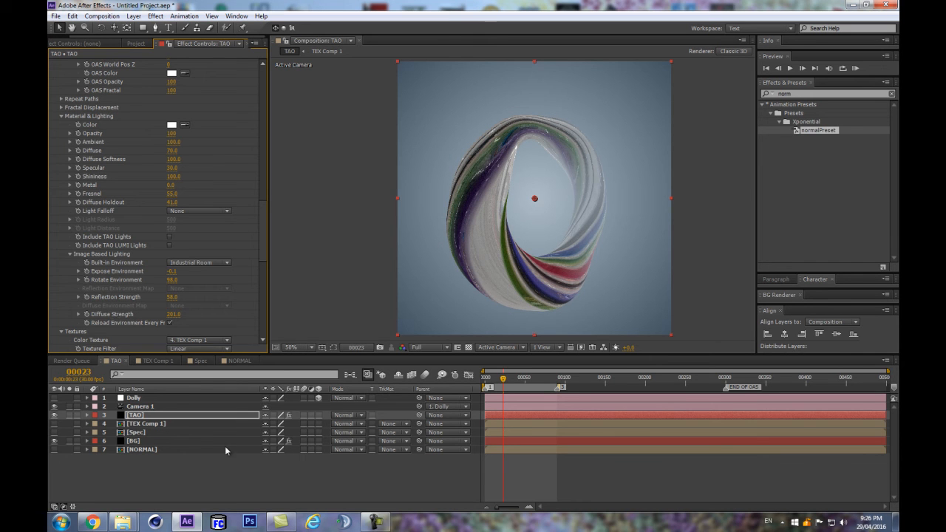
Step: Add an Ambient light at 100% intensity, with its color sampled from the pale blue background inside the ring
click(198, 479)
drag(324, 233, 315, 222)
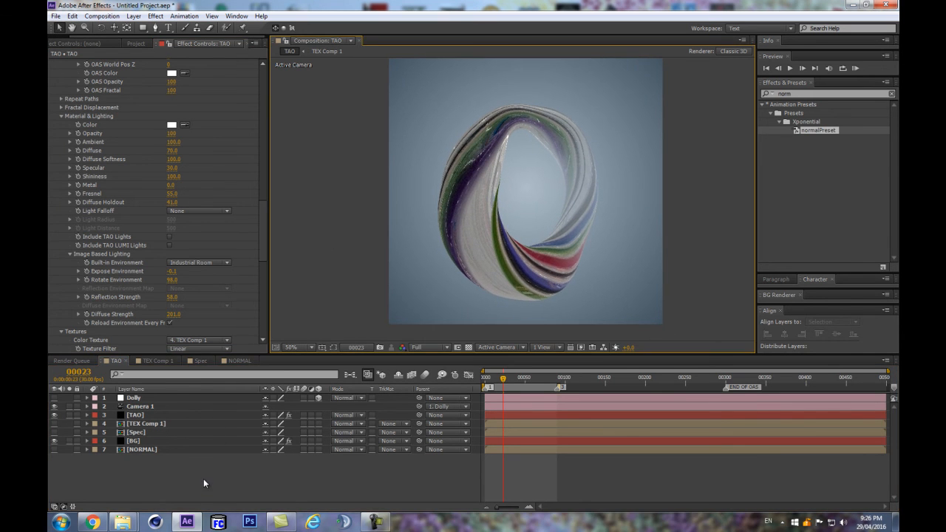
key(ctrl+alt+shift+l)
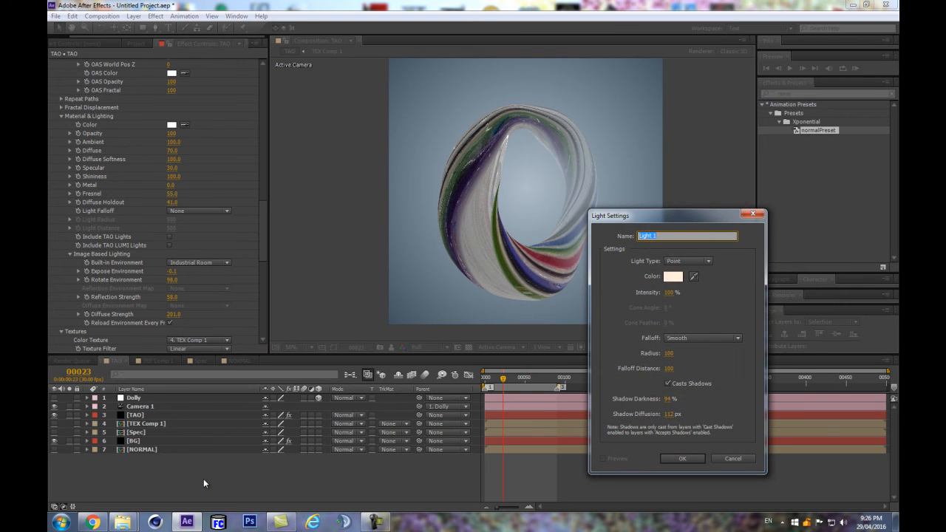
click(687, 261)
click(690, 307)
click(693, 277)
click(534, 191)
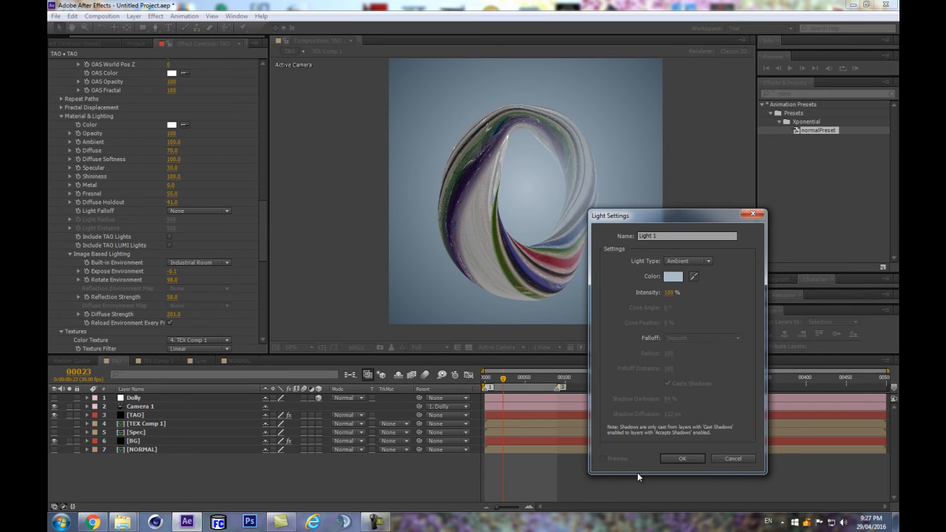
click(680, 459)
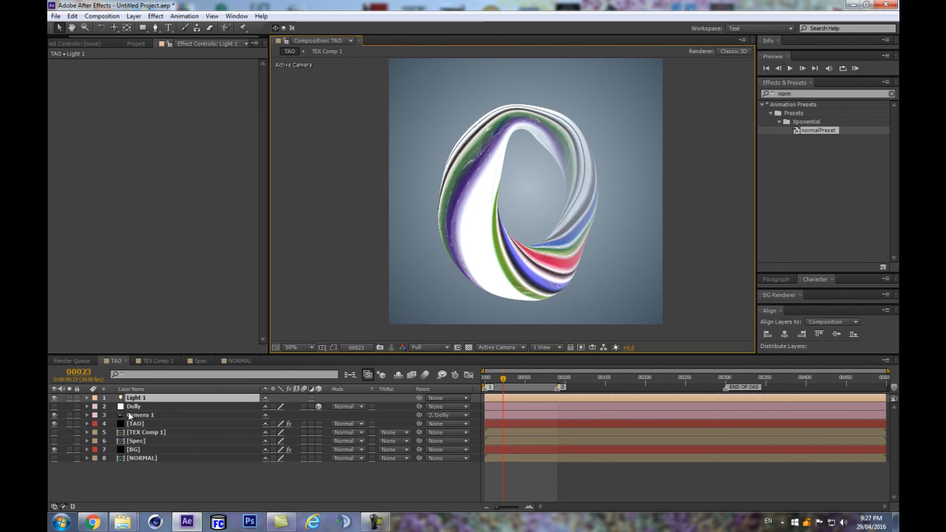
Step: On the TAO layer, reduce the Tao effect's Diffuse Strength to about 85 and its Ambient to 73
click(135, 449)
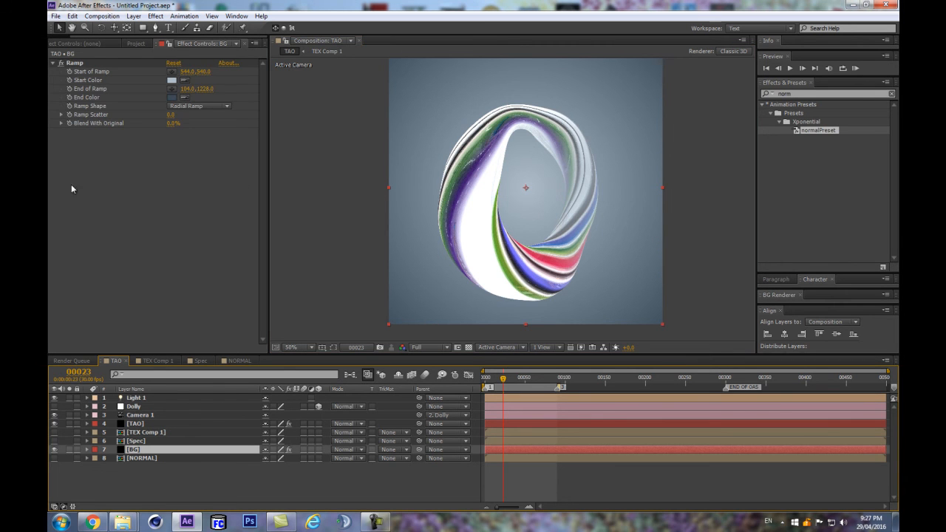
click(135, 424)
drag(262, 103, 255, 267)
drag(171, 131, 116, 131)
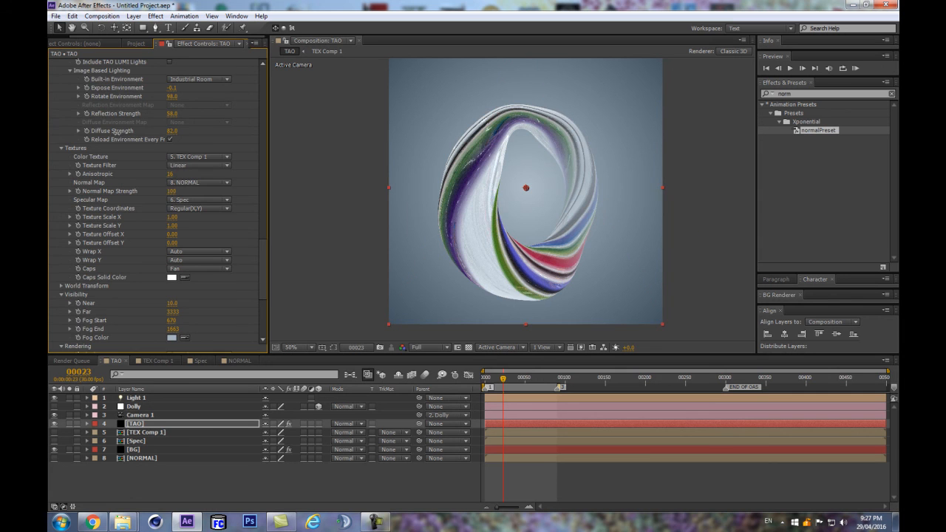
scroll(171, 119, up, 5)
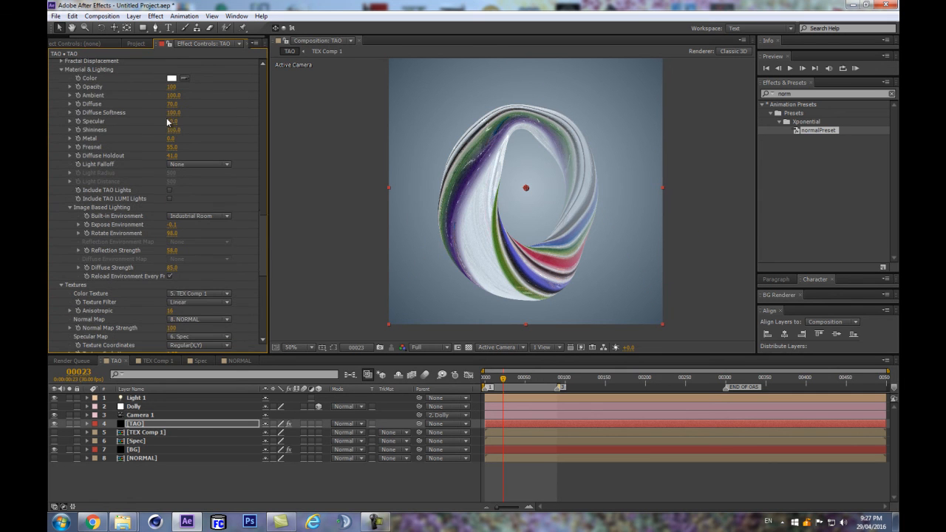
drag(172, 95, 157, 99)
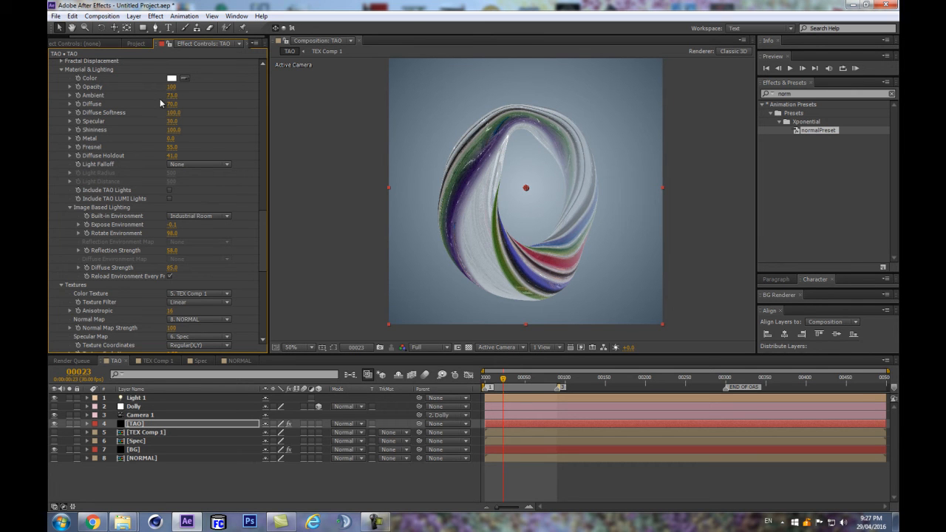
Step: Compare the ring with and without the ambient light and shading changes by undoing and redoing them
key(ctrl+z)
key(ctrl+z)
key(ctrl+z)
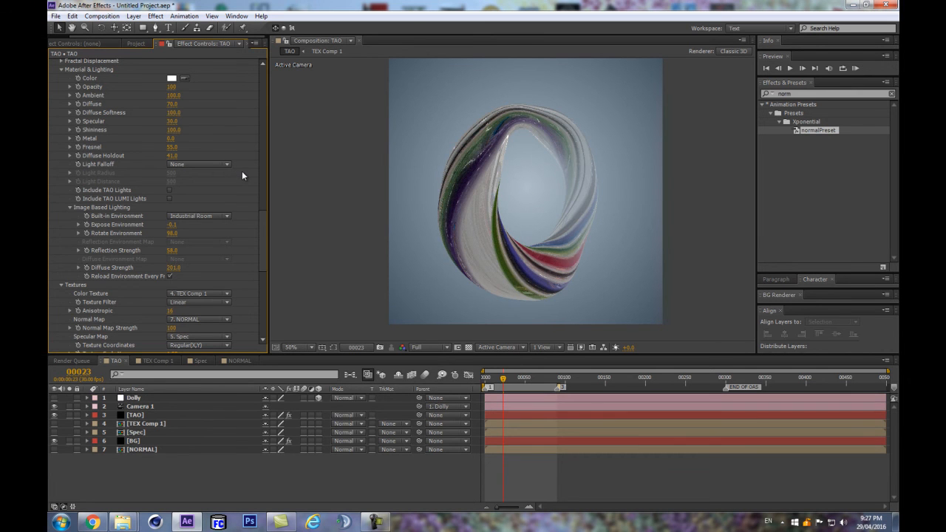
key(ctrl+shift+z)
key(ctrl+shift+z)
key(ctrl+shift+z)
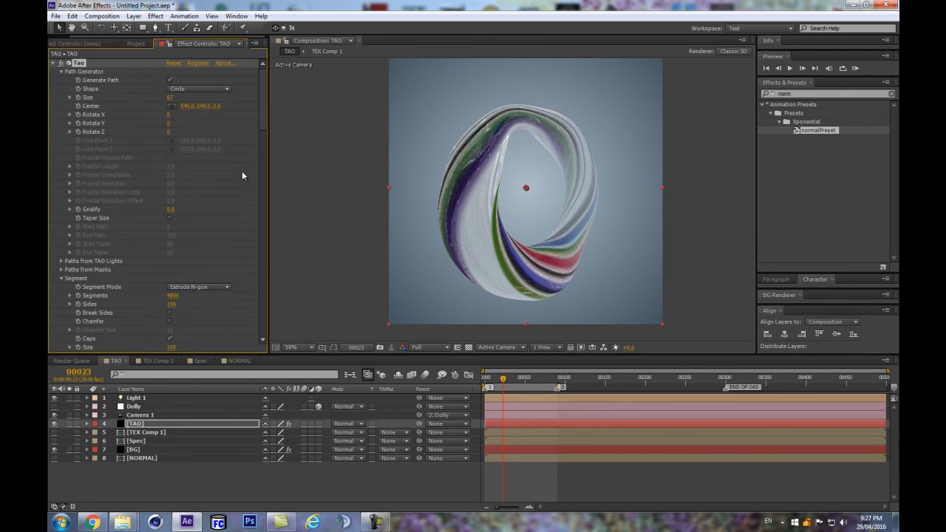
Step: Raise the Tao effect's Diffuse Strength to about 118 and toggle Include TAO LUMI Lights on and off
scroll(175, 129, down, 15)
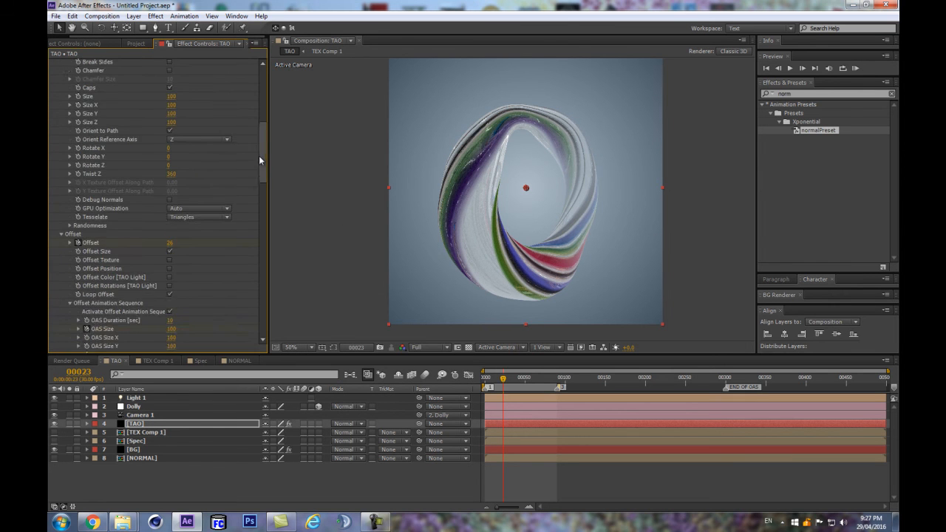
scroll(251, 287, up, 5)
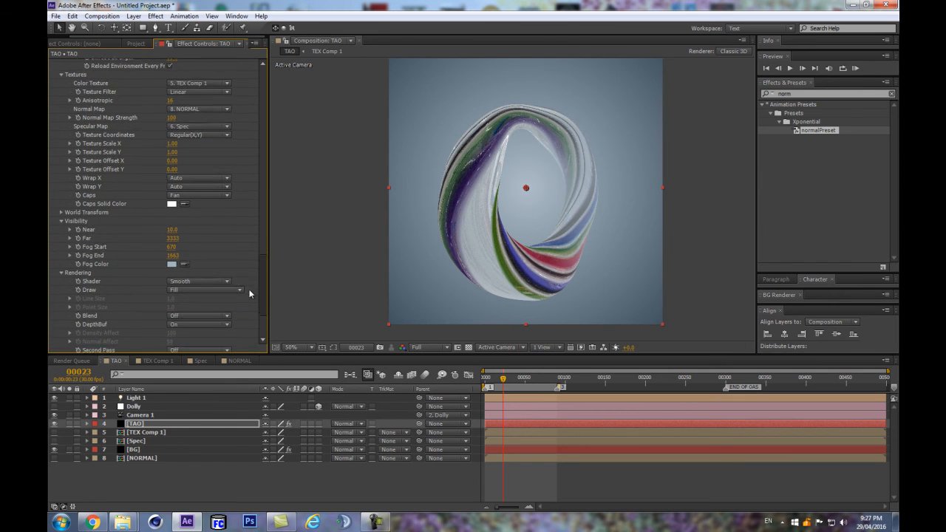
drag(173, 159, 191, 158)
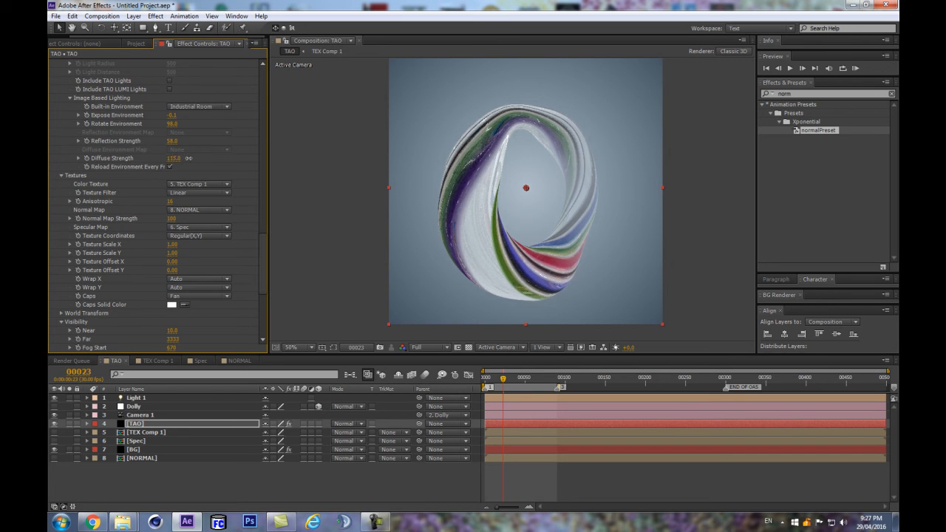
drag(184, 158, 187, 158)
scroll(222, 178, up, 2)
mouse_move(264, 234)
mouse_down()
mouse_move(259, 203)
mouse_move(262, 262)
mouse_move(263, 240)
mouse_up()
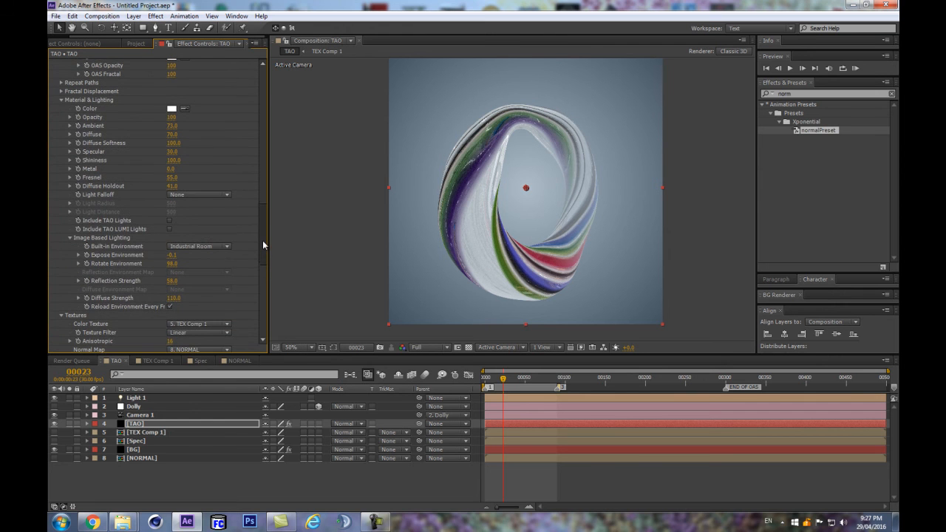
click(170, 229)
click(170, 229)
Step: Rename the ambient light layer as AMB
click(168, 404)
click(179, 399)
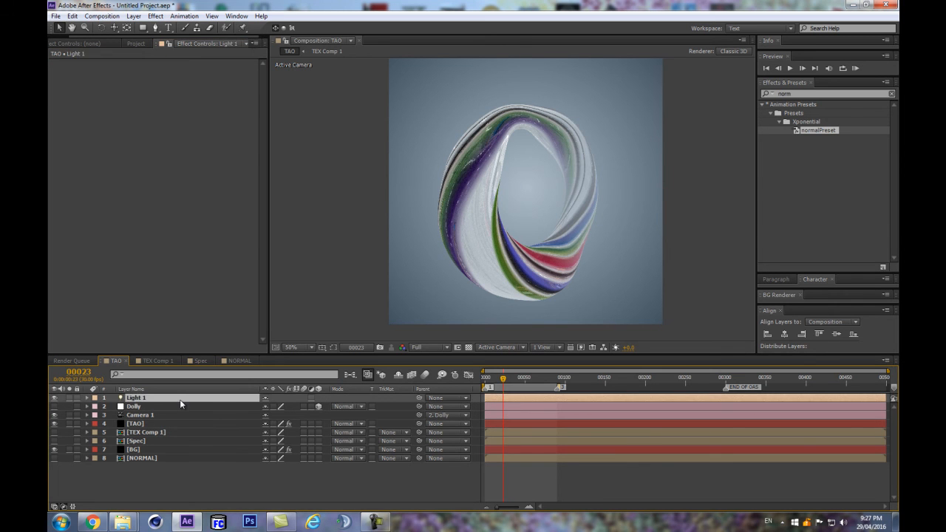
key(Return)
text(AMB)
key(Return)
Step: Create a Point light named TAO LUMI
key(ctrl+alt+shift+l)
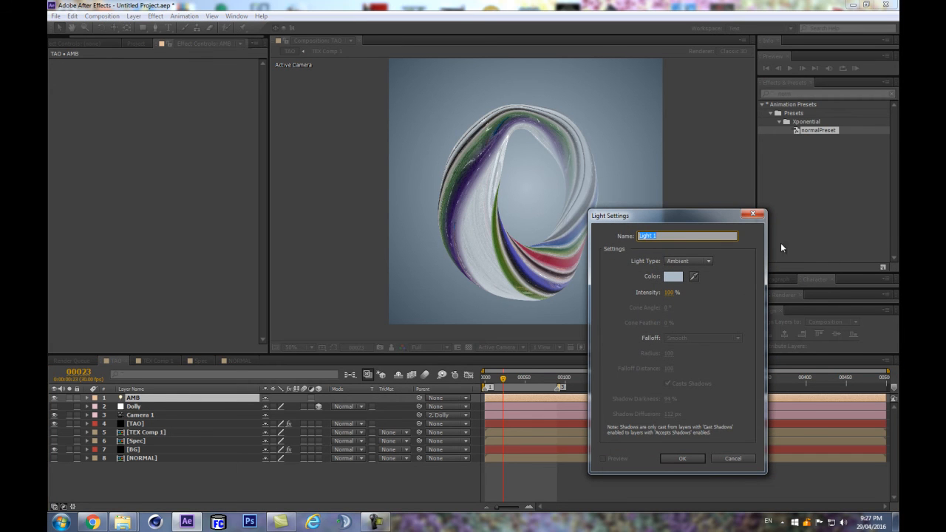
text(TAO LUMI)
click(687, 261)
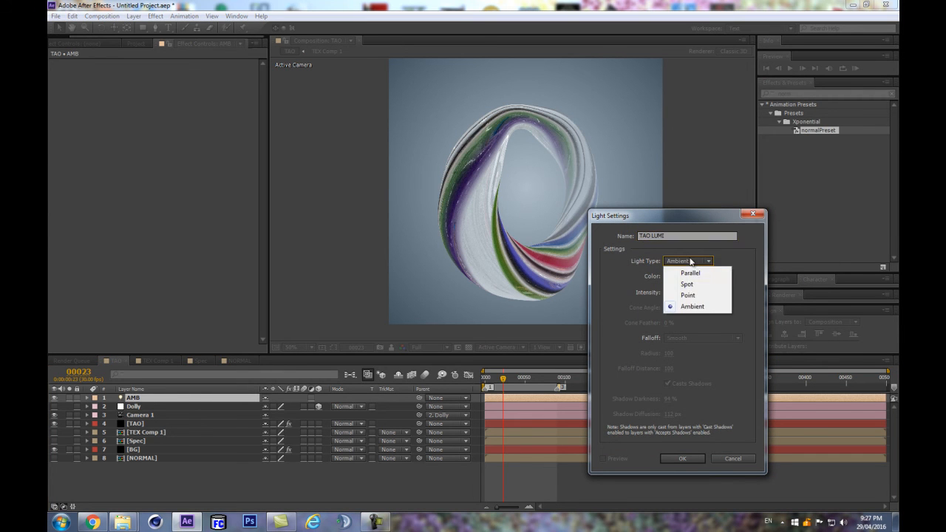
click(687, 295)
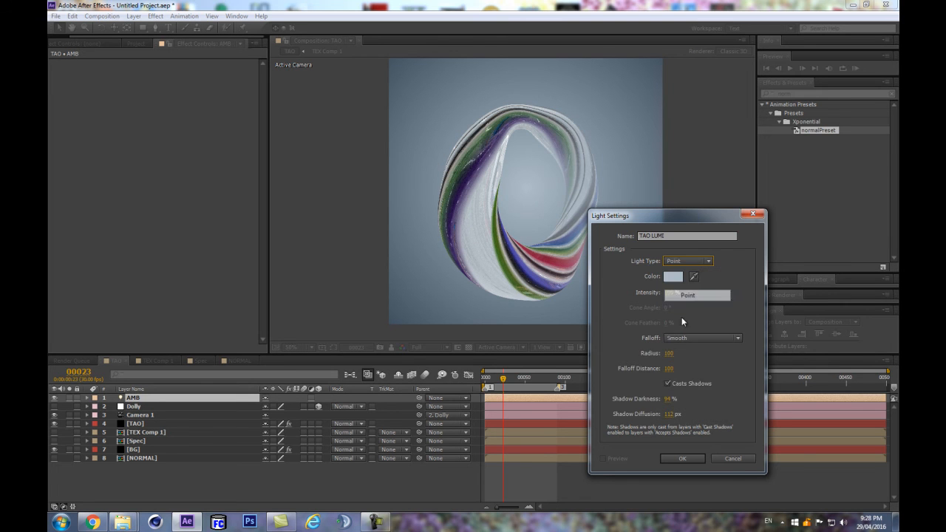
click(679, 458)
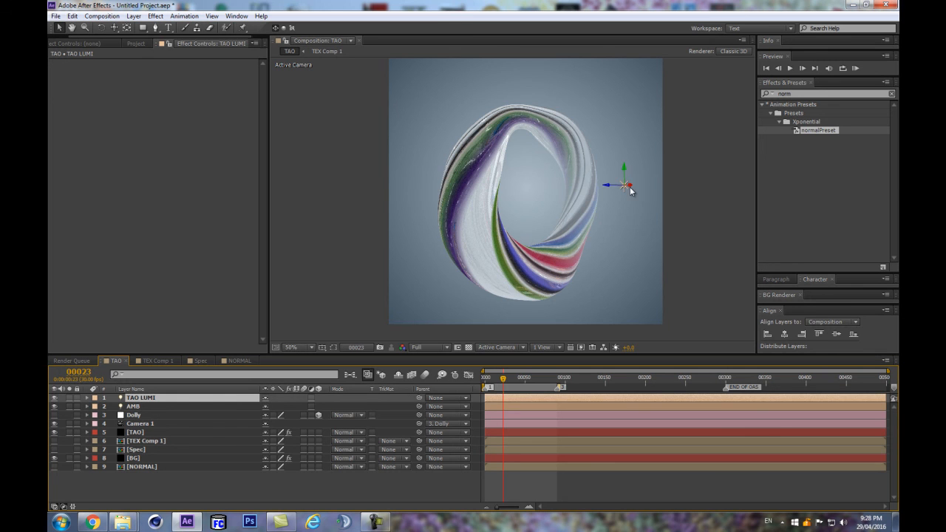
Step: Set the TAO LUMI light's Z position to 0, discarding the freehand move made on it
drag(625, 185, 611, 195)
key(ctrl+z)
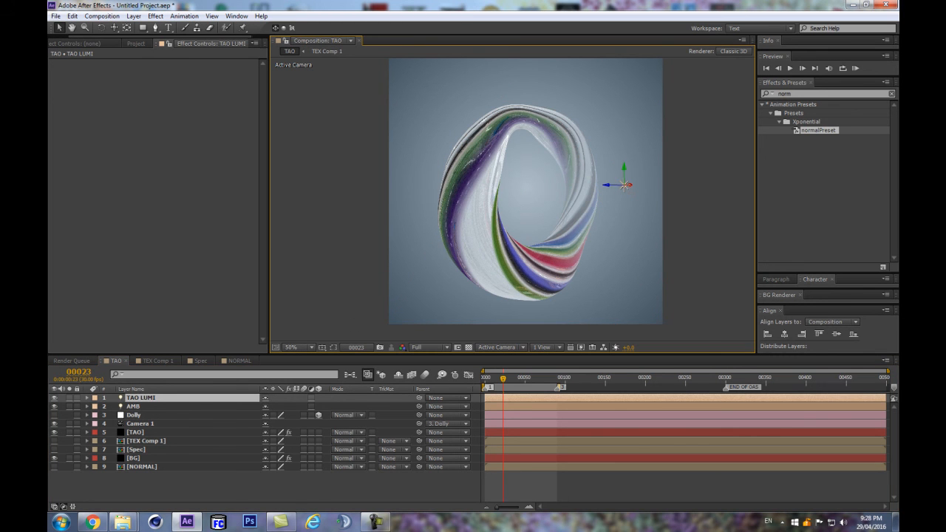
key(p)
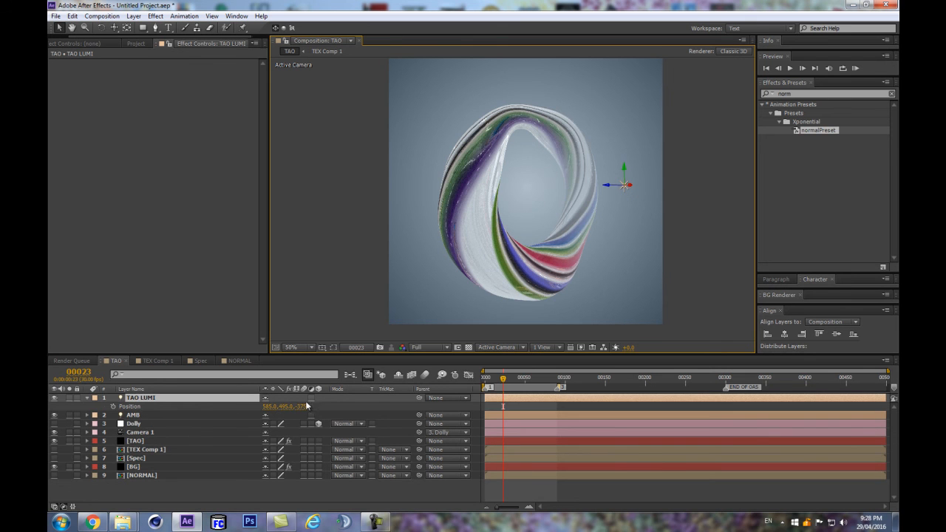
drag(305, 406, 313, 406)
click(136, 477)
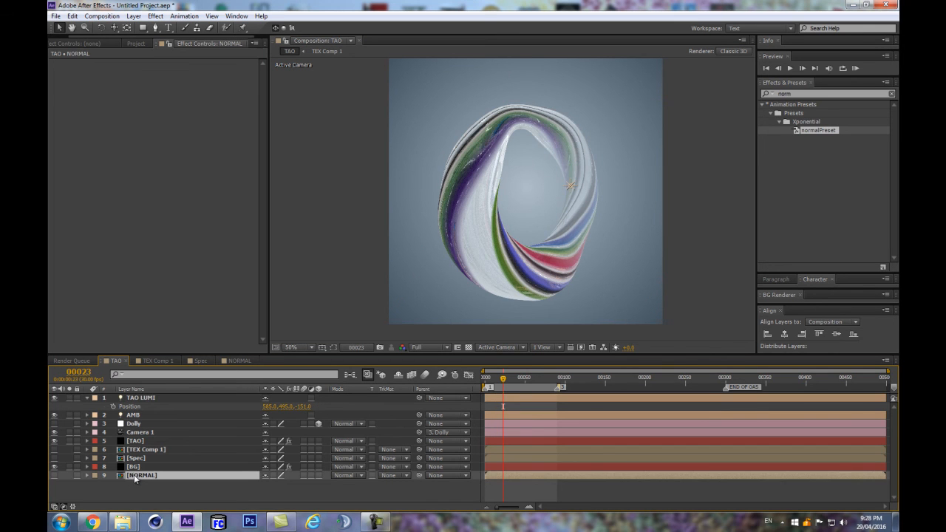
click(303, 407)
text(0)
key(Return)
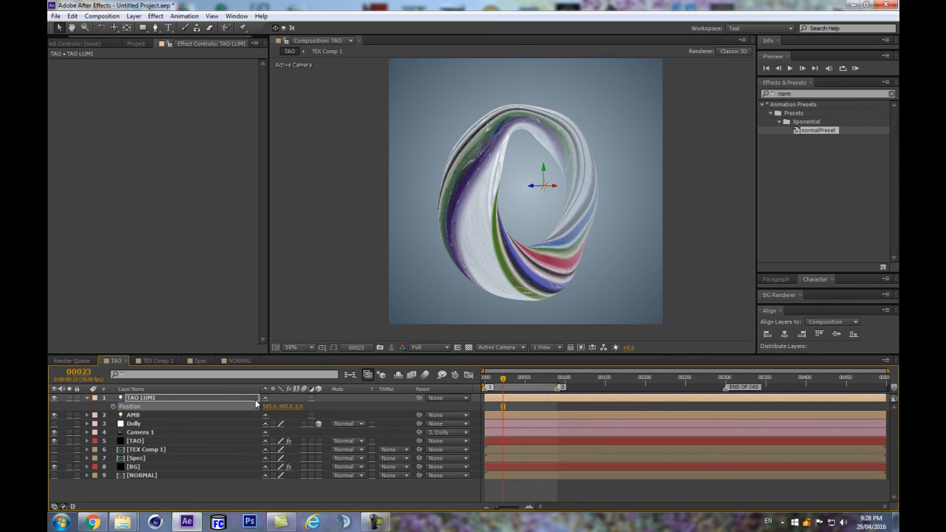
Step: Enable Include TAO LUMI Lights in the Tao effect on the TAO layer
click(136, 442)
scroll(251, 207, down, 15)
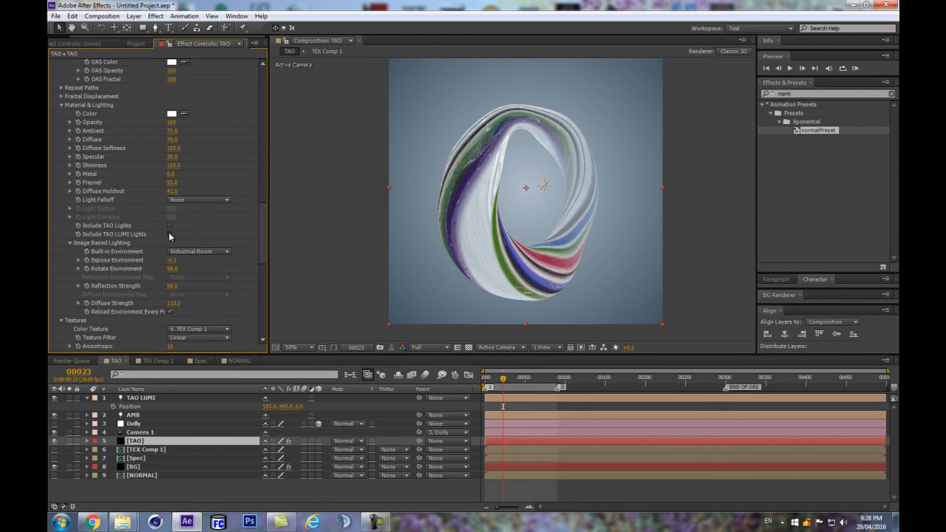
click(169, 233)
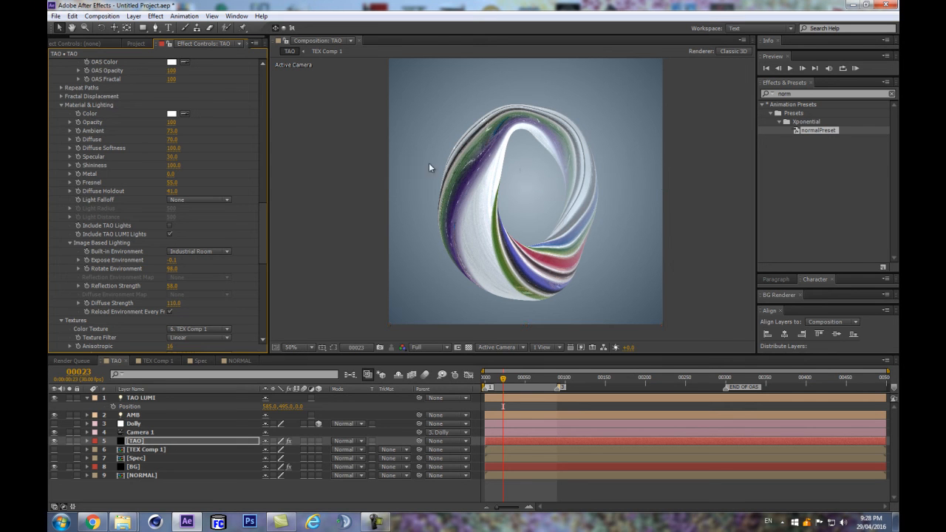
Step: Set the TAO LUMI light's color to a pale warm cream (FBE8C7)
click(167, 398)
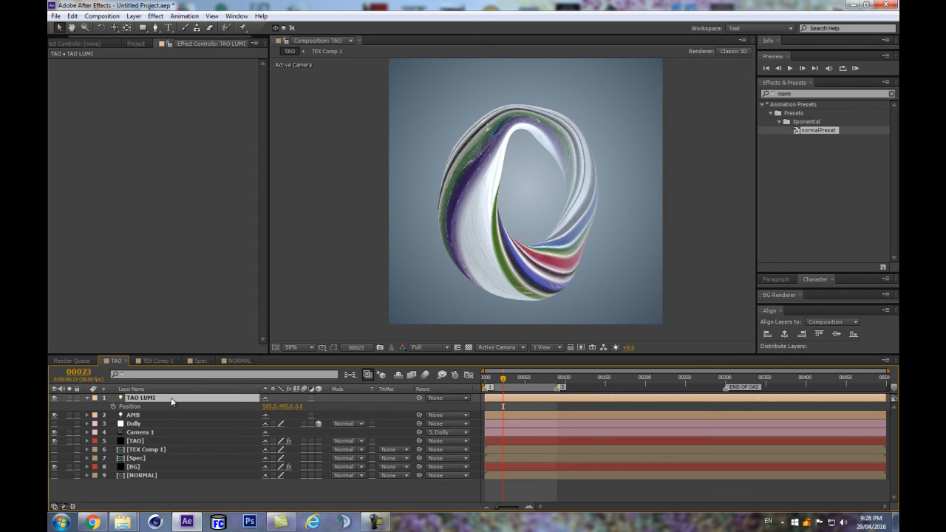
key(a)
key(a)
click(268, 423)
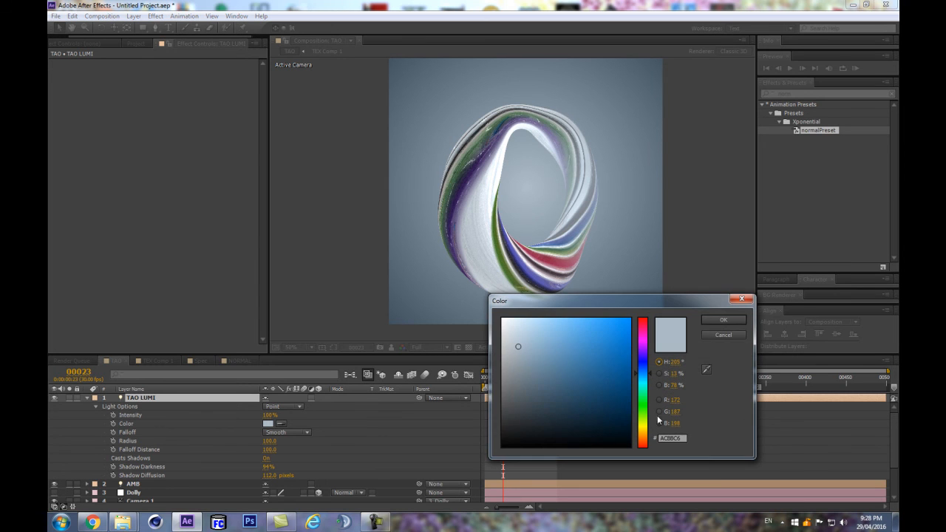
drag(642, 428, 642, 433)
drag(538, 334, 530, 322)
key(Return)
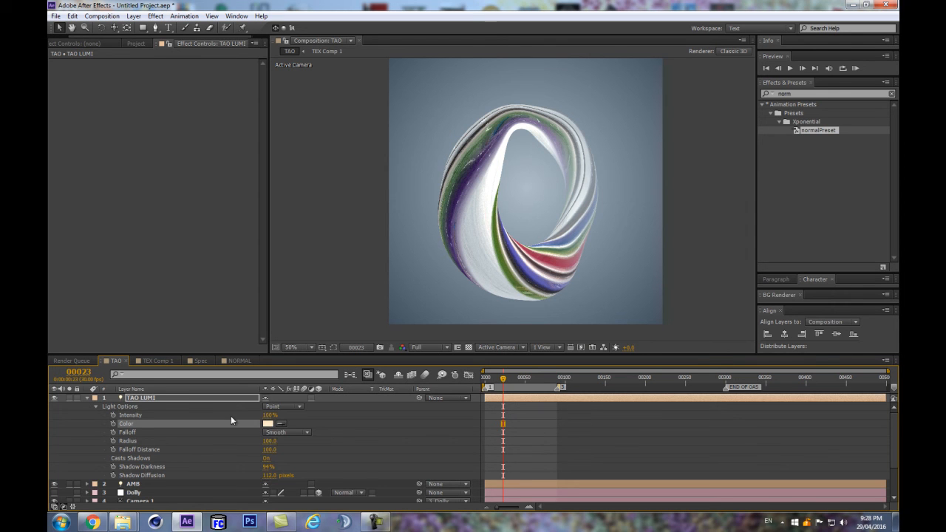
Step: Move the TAO LUMI light to position 717, 95, 0 near the top of the ring
key(p)
mouse_move(268, 407)
mouse_down()
mouse_move(335, 395)
mouse_move(258, 415)
mouse_move(262, 407)
mouse_up()
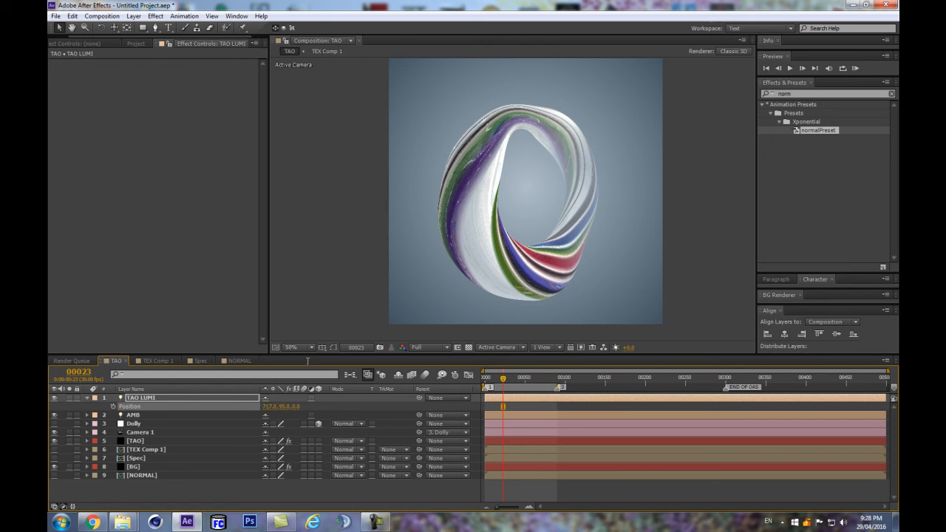
click(149, 399)
scroll(577, 229, down, 1)
scroll(577, 229, up, 1)
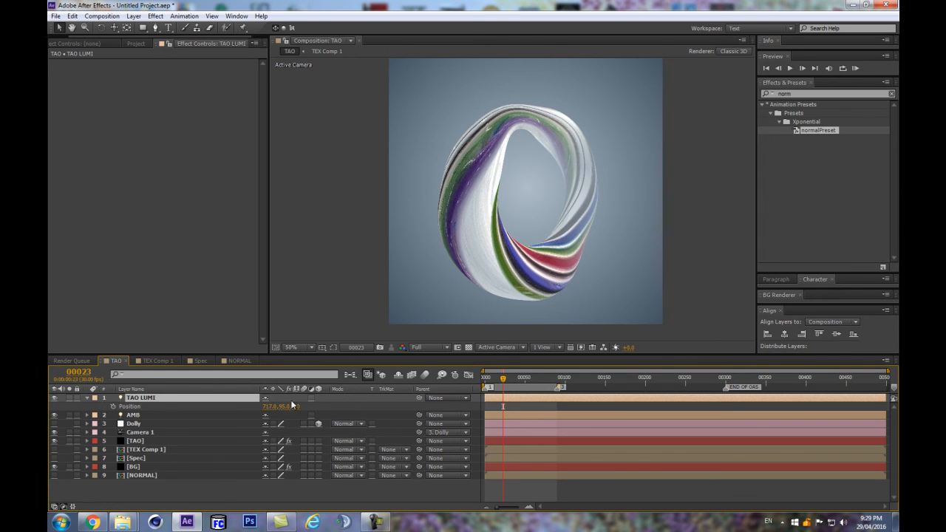
Step: Try the TAO LUMI light at 0% intensity, undo the change and collapse its properties
key(a)
key(a)
click(267, 416)
text(0)
key(Return)
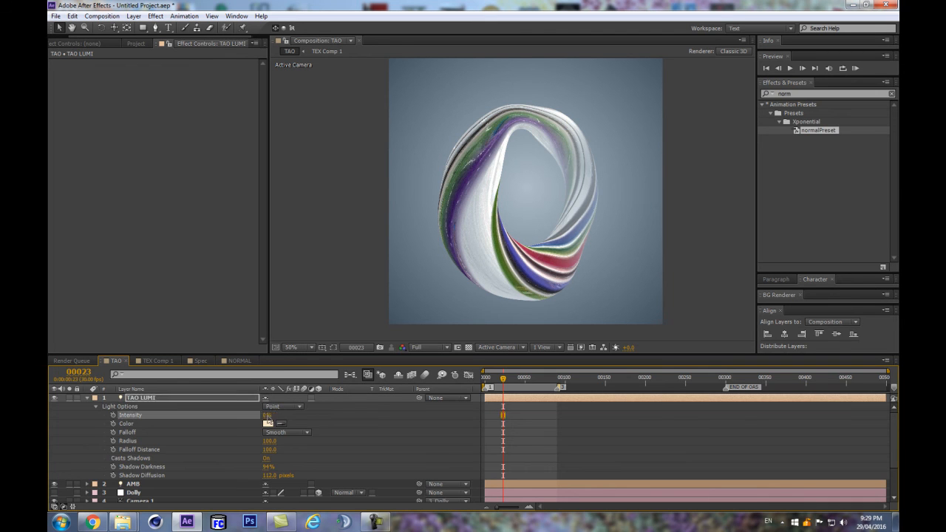
key(ctrl+z)
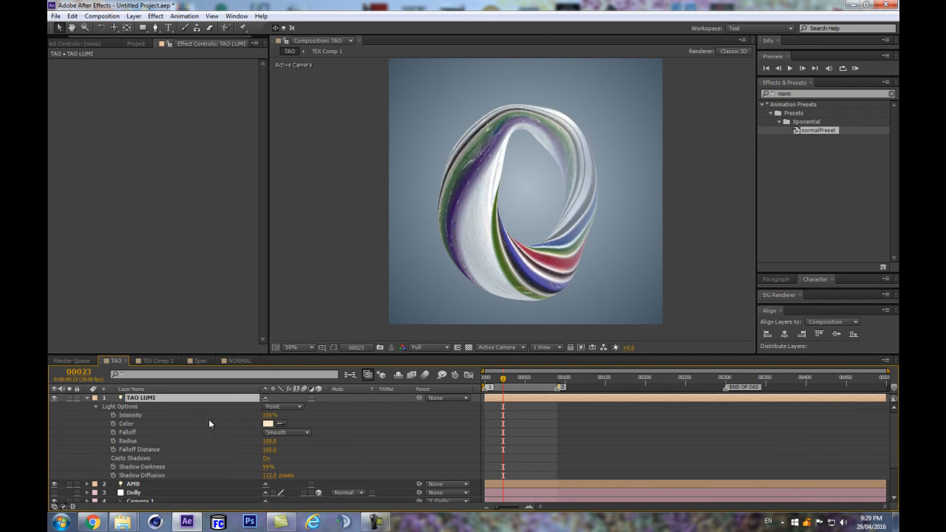
click(87, 399)
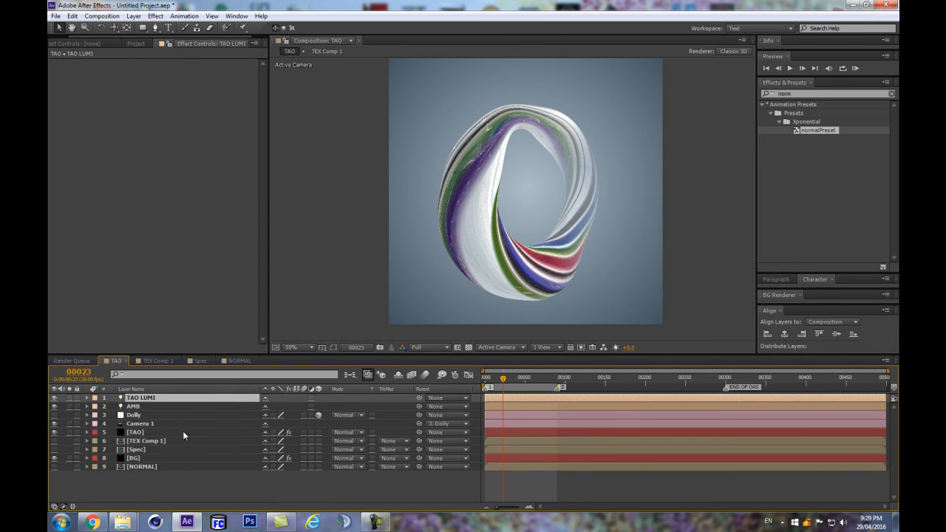
Step: Duplicate the TAO LUMI light and place the copy just outside the ring's lower-left edge
key(ctrl+d)
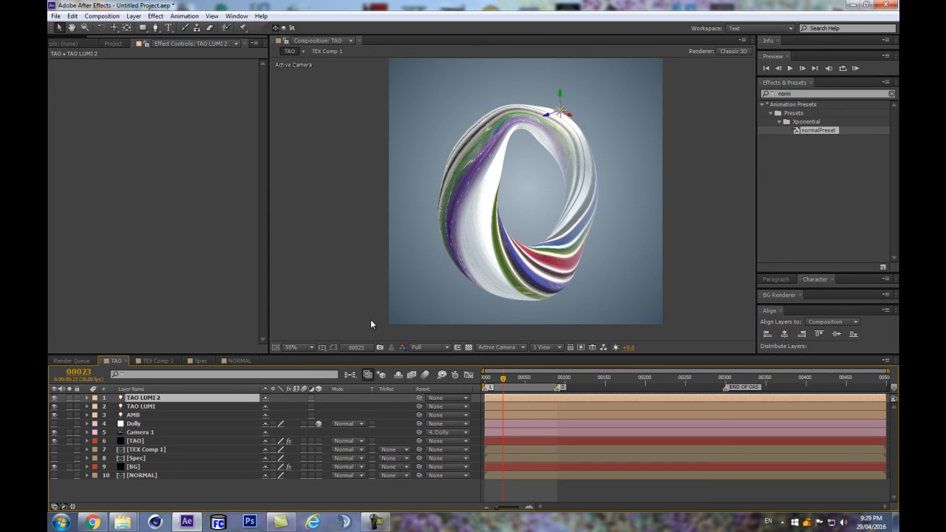
drag(560, 95, 560, 281)
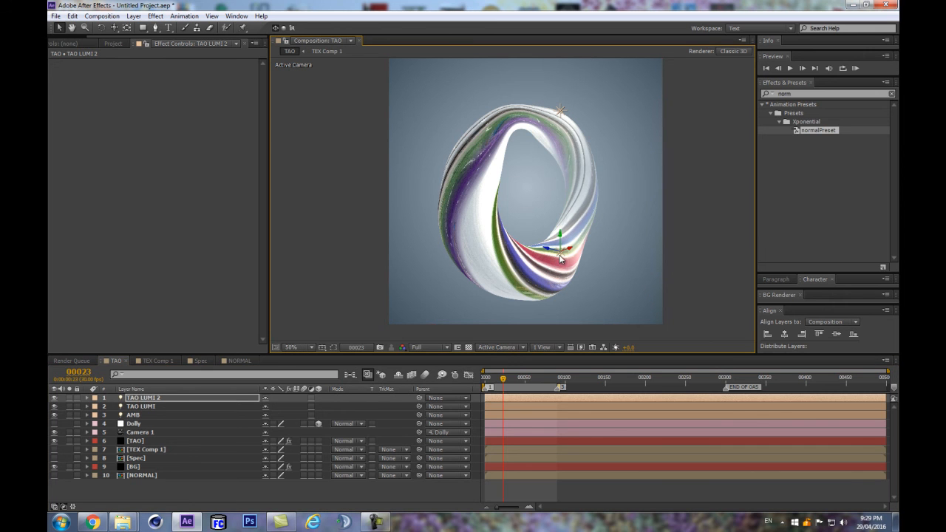
drag(560, 244, 440, 288)
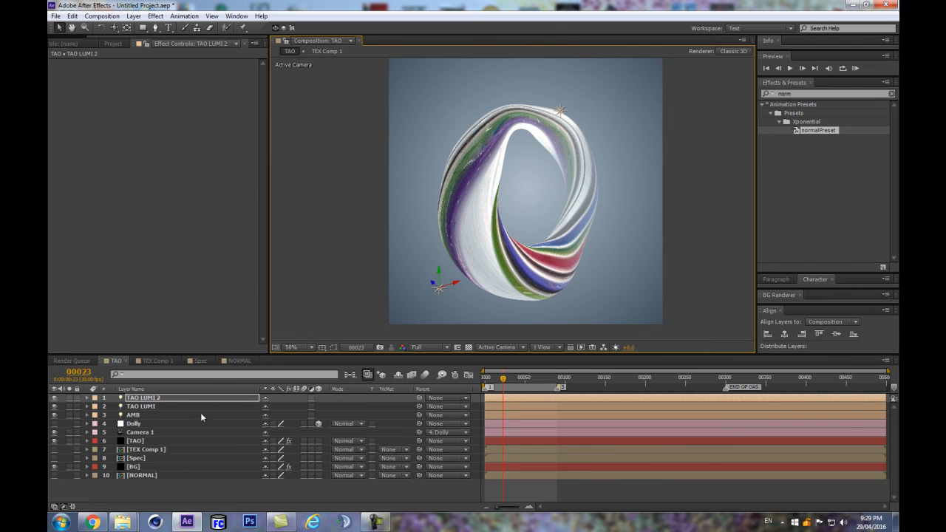
Step: Set the TAO LUMI 2 light's intensity to about -318% so that it darkens the ring
key(a)
key(a)
click(270, 416)
text(210)
key(Return)
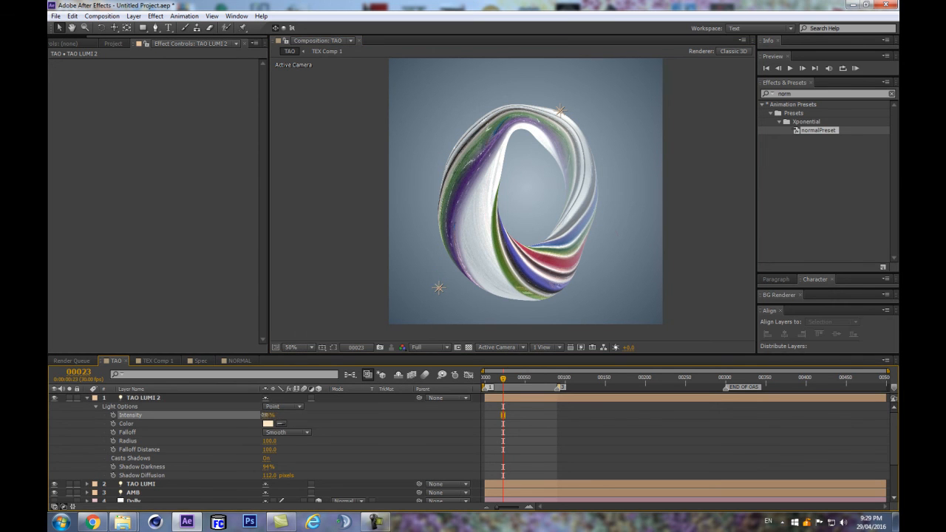
drag(255, 415, 207, 423)
Step: Reposition the TAO LUMI 2 light to about 225, 971, 164, below the ring's lower-left edge
click(446, 294)
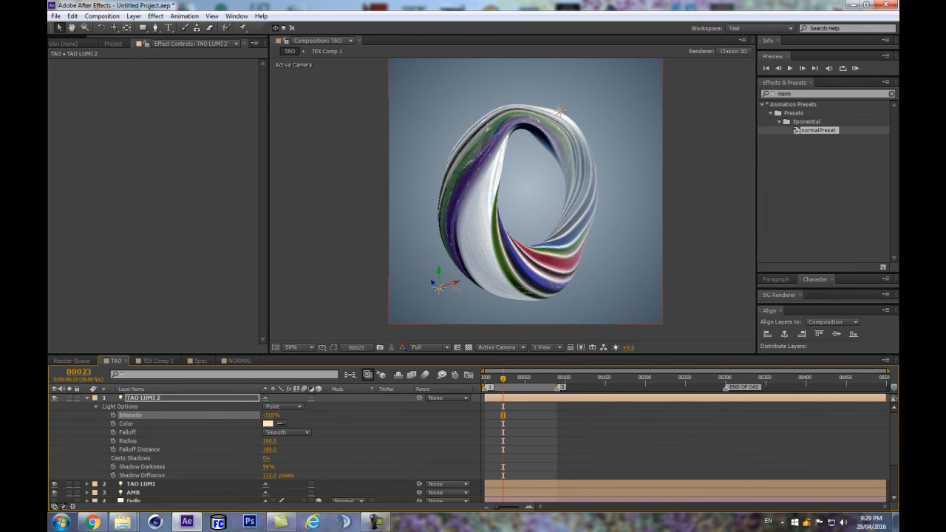
mouse_move(427, 294)
mouse_down()
mouse_move(482, 275)
mouse_move(461, 275)
mouse_up()
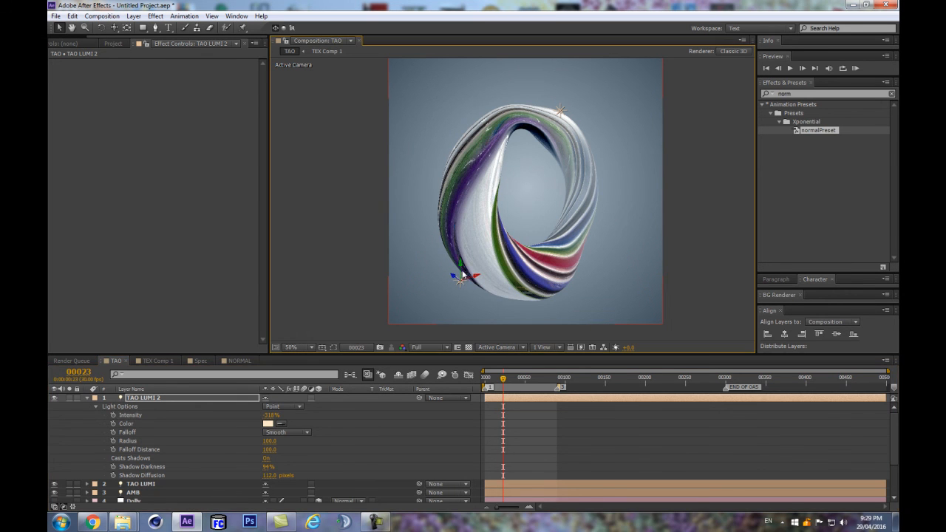
key(p)
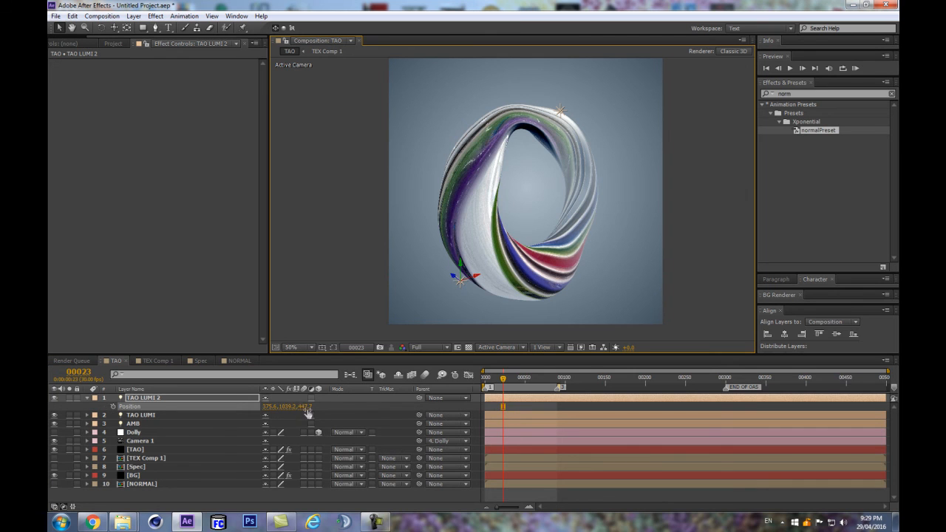
drag(296, 408, 245, 415)
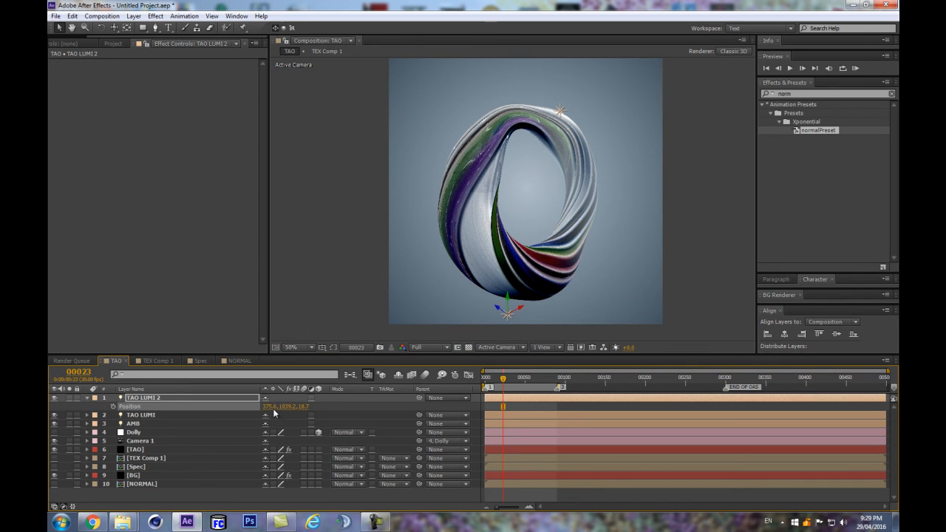
mouse_move(510, 314)
mouse_down()
mouse_move(438, 296)
mouse_move(458, 297)
mouse_up()
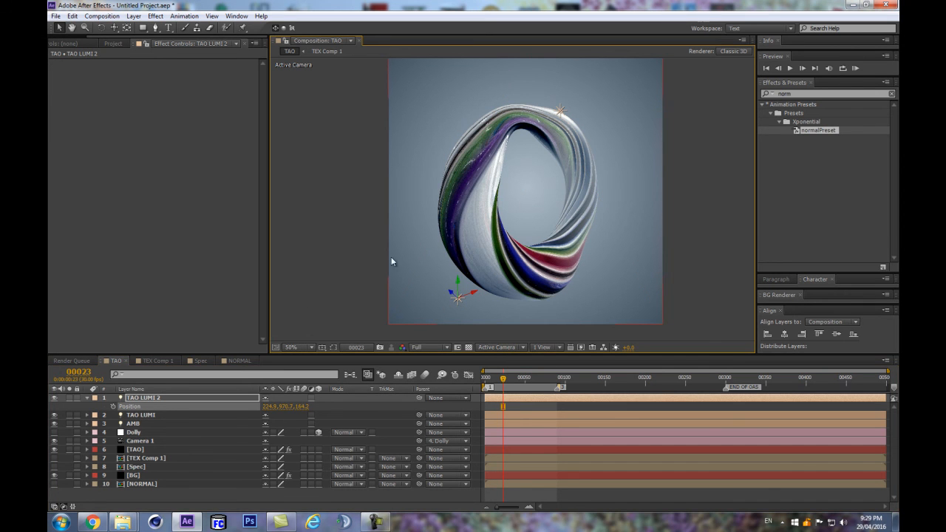
Step: Deselect all layers, hide the layer controls in the composition view and collapse the TAO LUMI 2 layer
click(178, 496)
scroll(553, 188, down, 1)
scroll(553, 190, up, 1)
key(ctrl+shift+h)
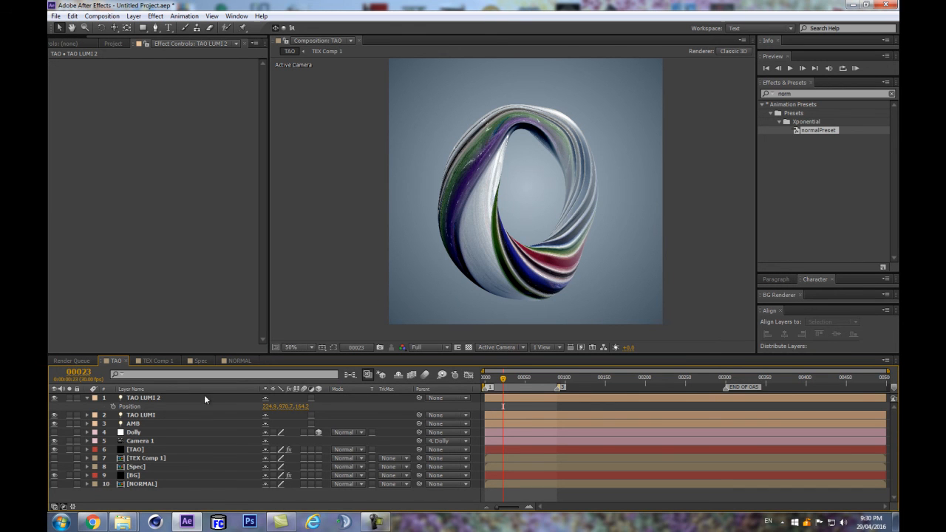
click(86, 397)
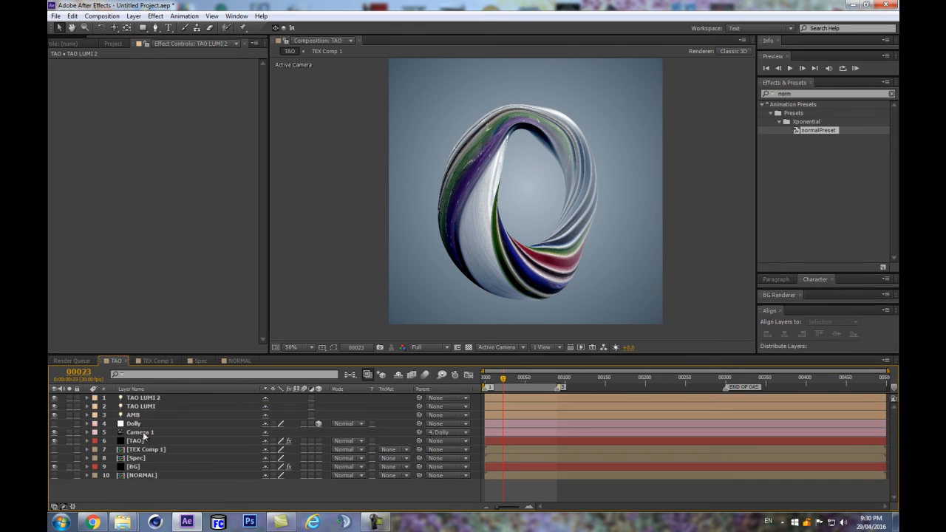
Step: Set the TAO LUMI 2 light's color to a saturated orange (F3B13F)
click(141, 400)
key(a)
key(a)
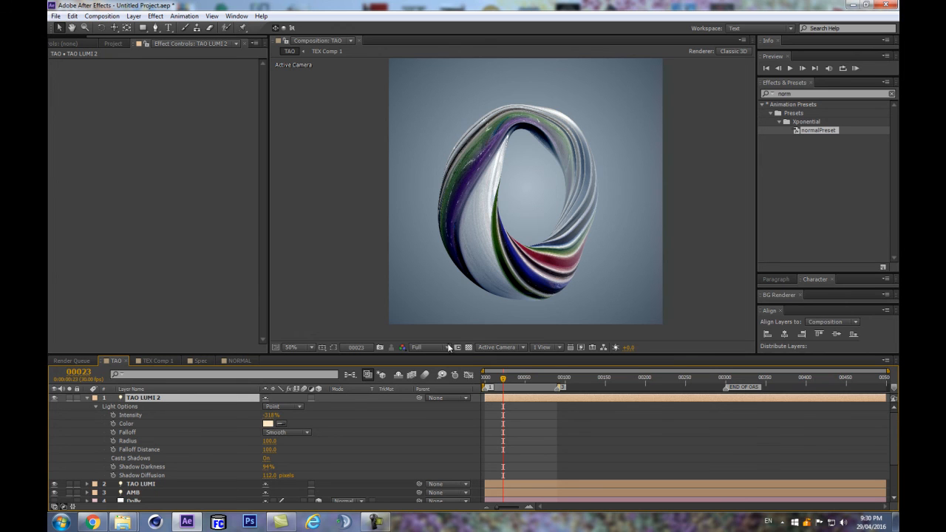
click(263, 425)
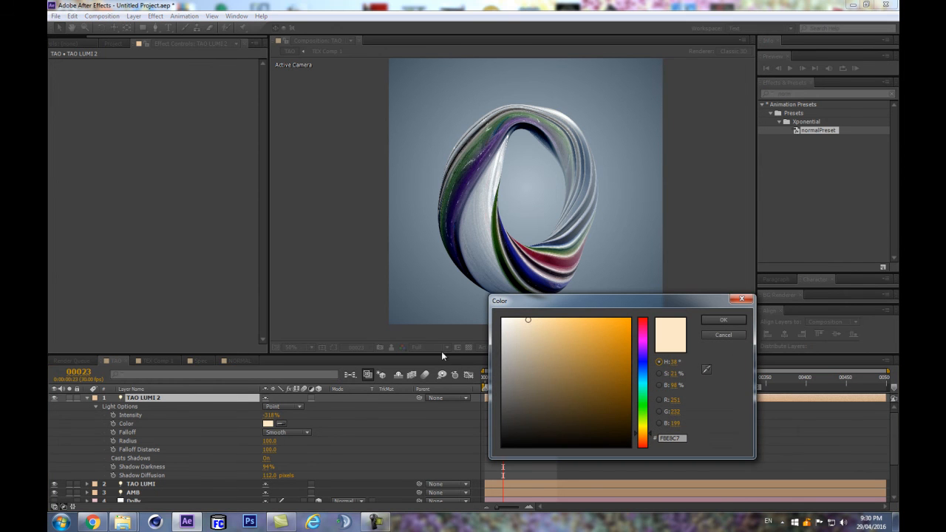
click(597, 324)
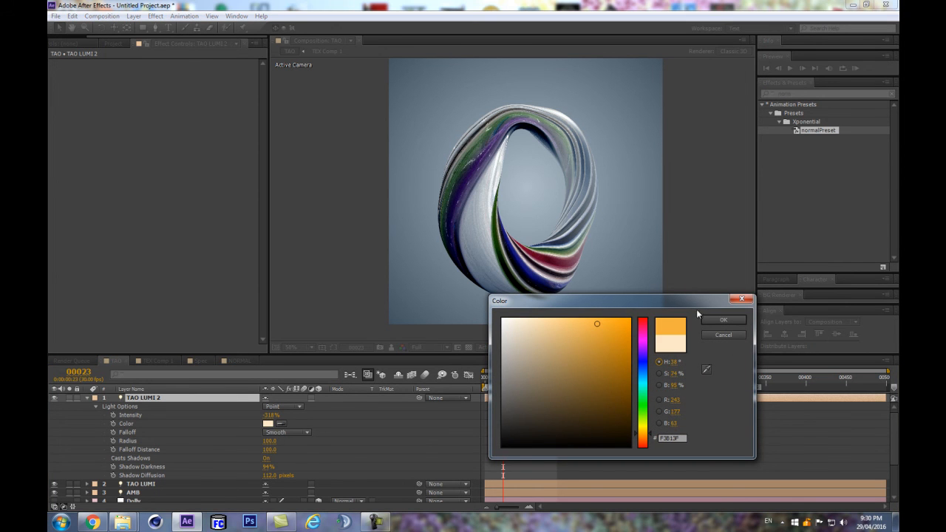
click(725, 320)
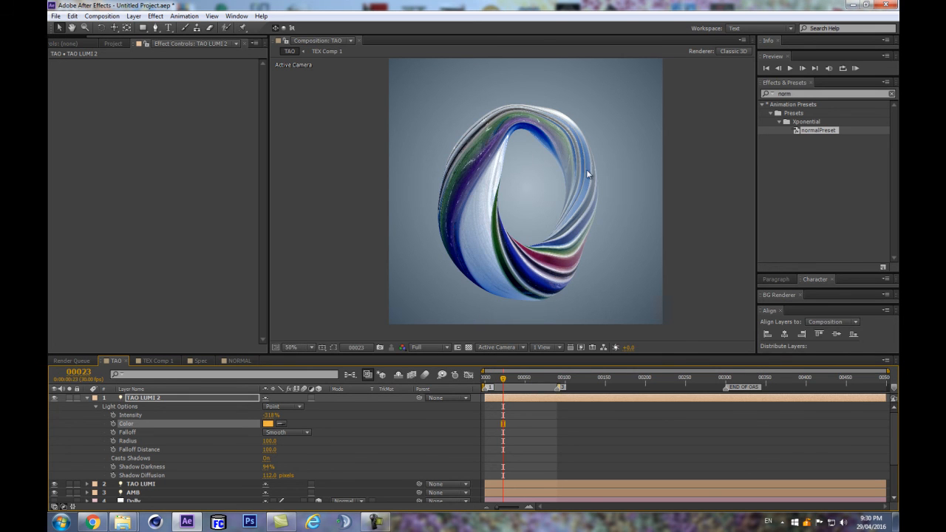
Step: Shift the hue of the TAO LUMI 2 light's color to cyan (3FE4F3)
click(267, 423)
click(642, 380)
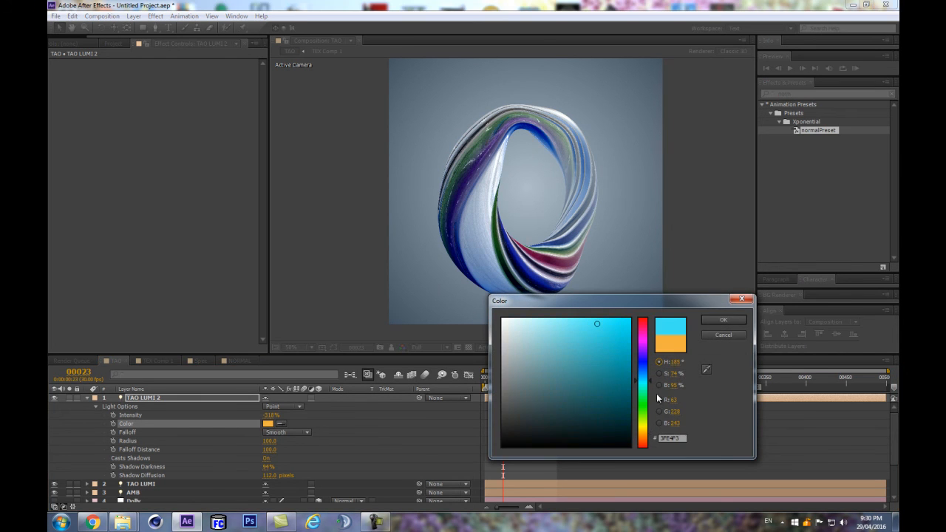
click(723, 320)
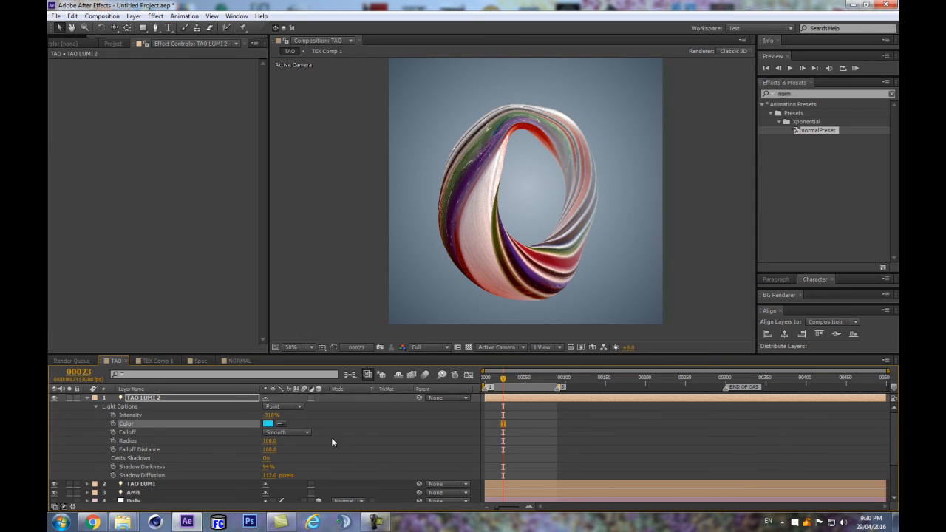
Step: Lighten the TAO LUMI 2 light's color to a pale cyan (90EDF5) and collapse its layer properties
click(268, 424)
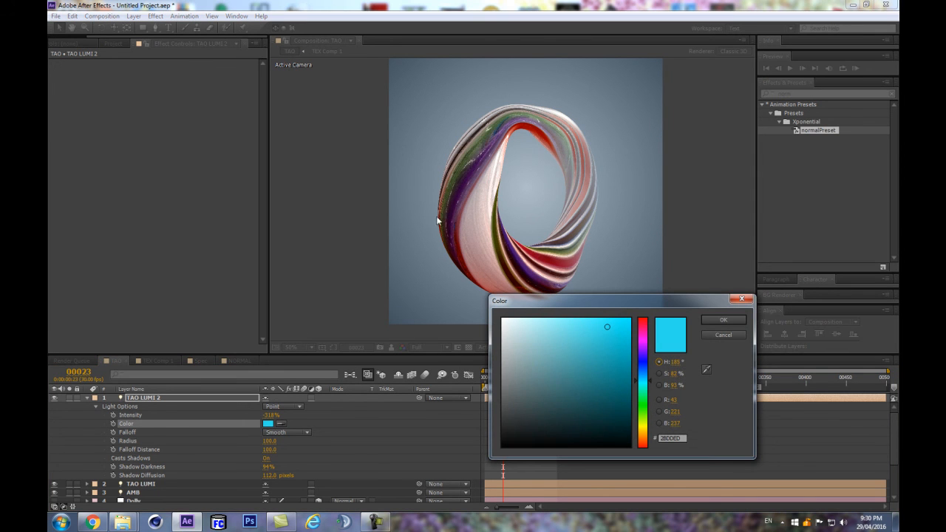
click(580, 323)
click(555, 323)
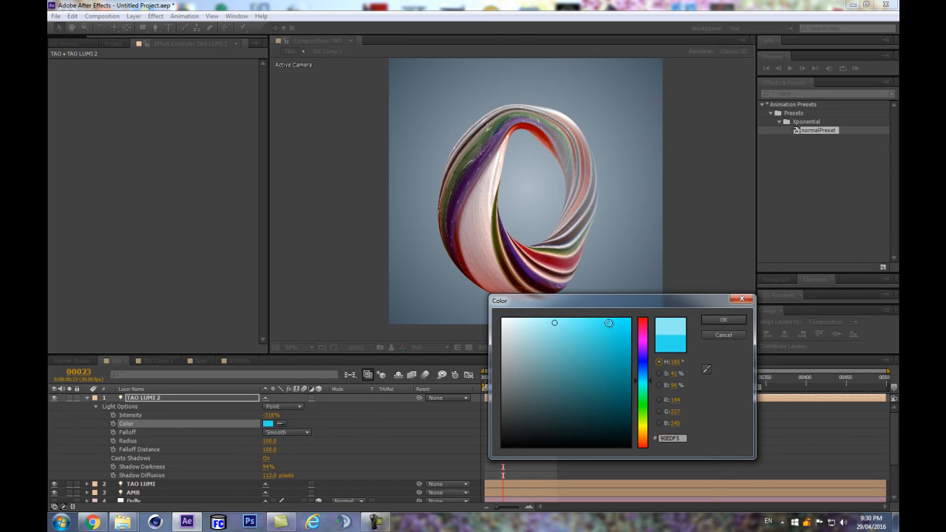
click(720, 323)
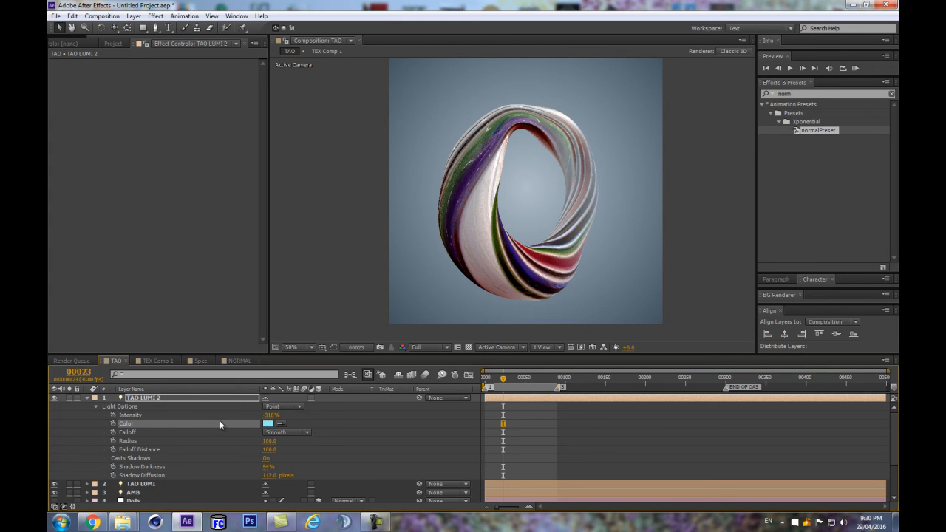
click(85, 397)
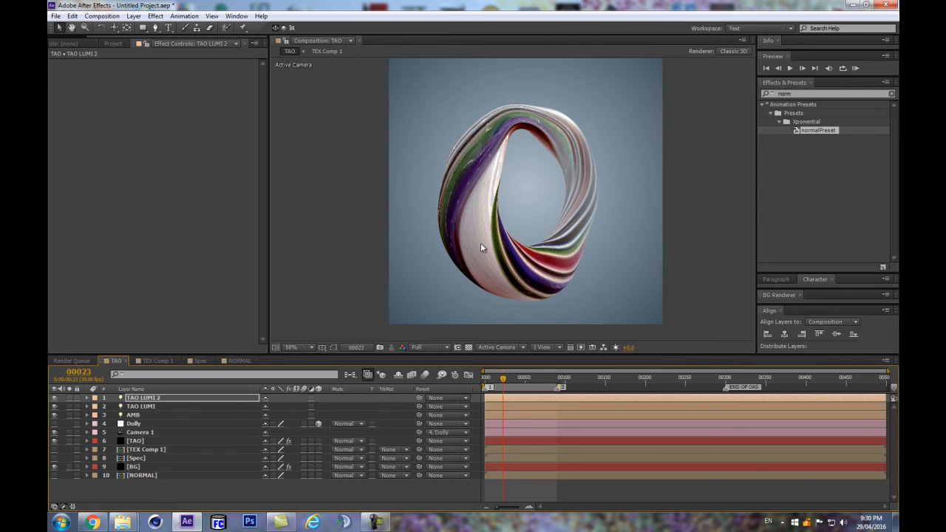
Step: Add a new adjustment layer above the TAO LUMI 2 light and rename it CC
drag(380, 215, 315, 218)
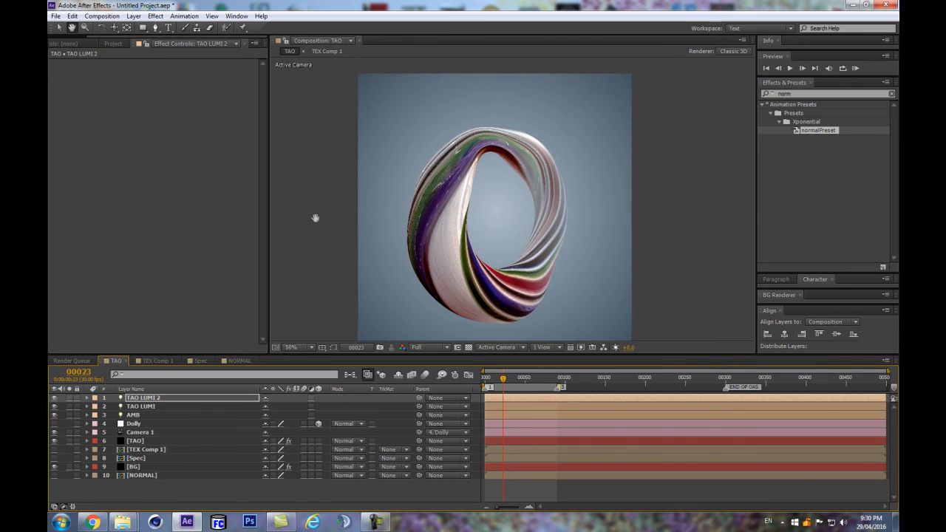
click(154, 467)
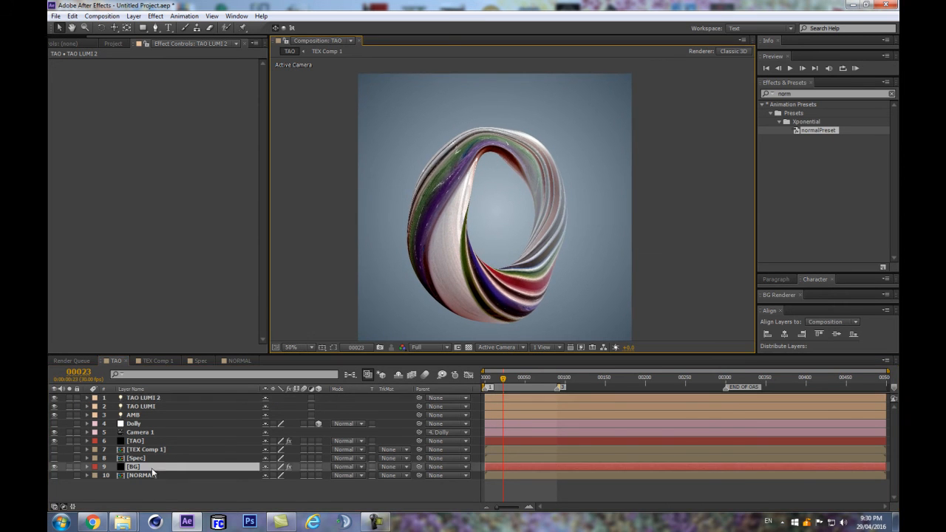
click(216, 484)
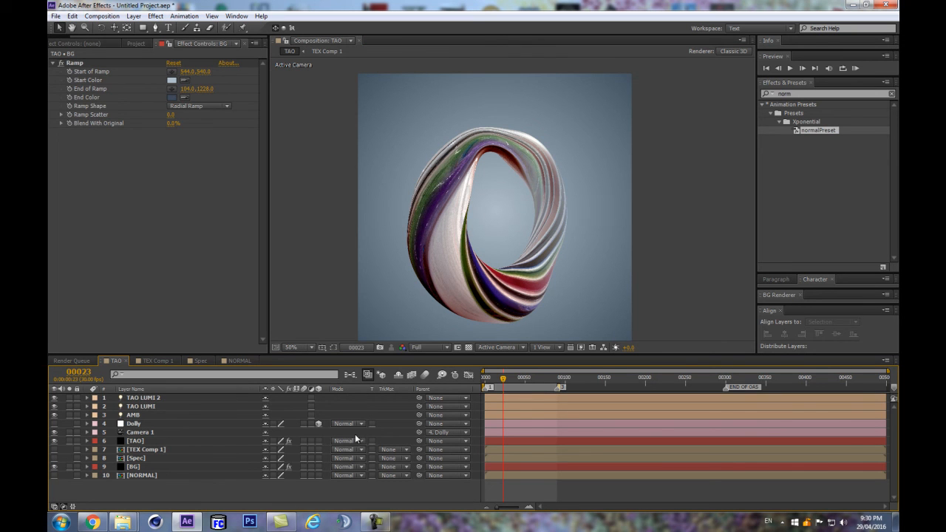
click(147, 399)
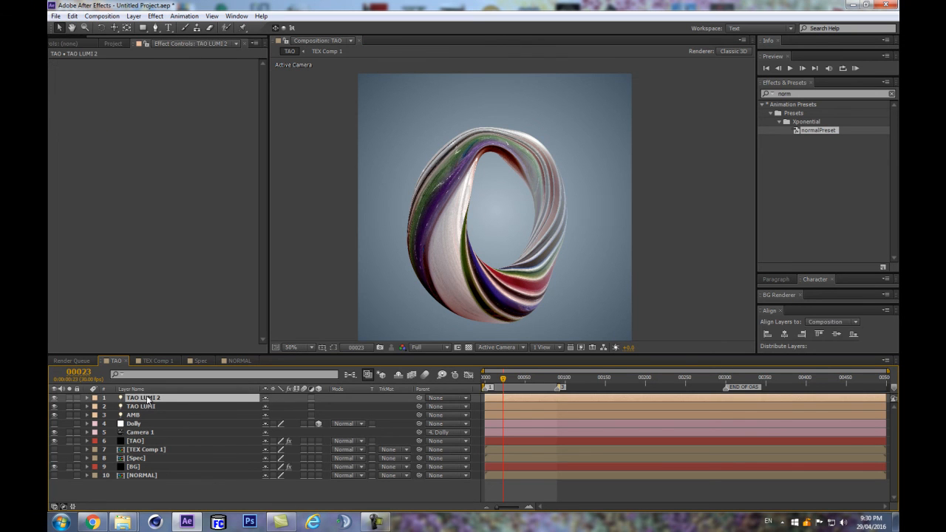
key(ctrl+alt+y)
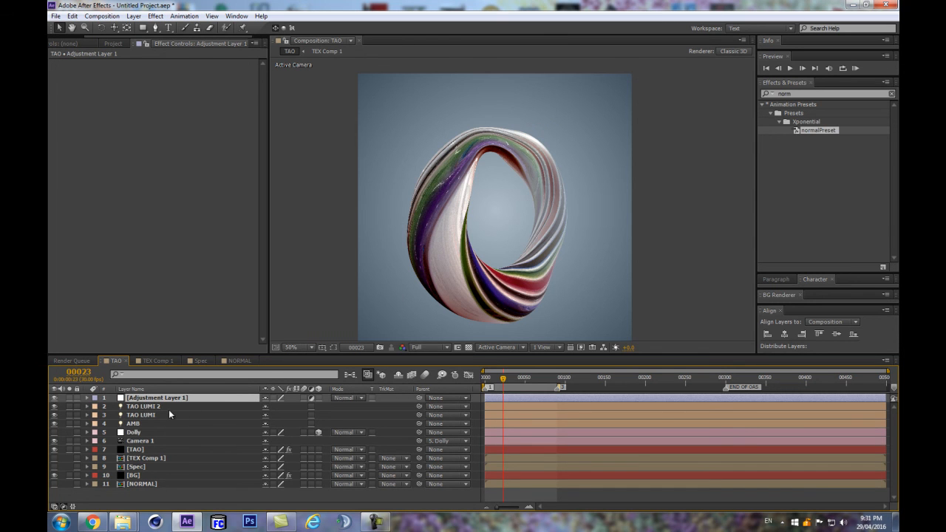
key(Return)
text(CC)
key(Return)
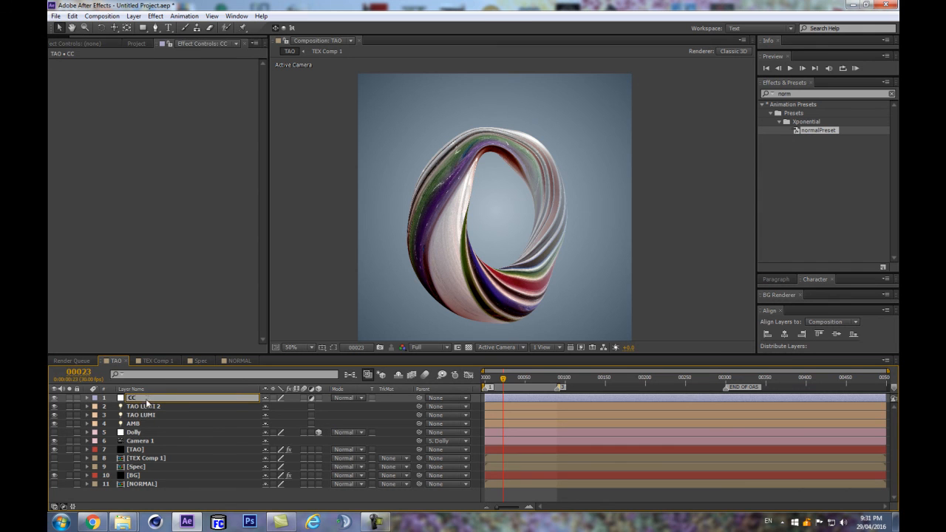
Step: Find the Curves color correction effect and apply it to the CC adjustment layer
click(814, 93)
text(curc)
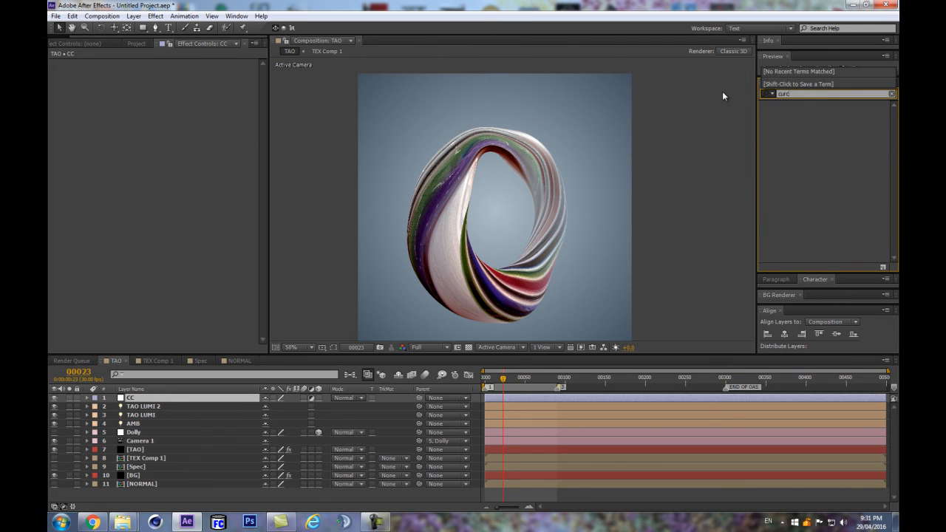
key(BackSpace)
text(v)
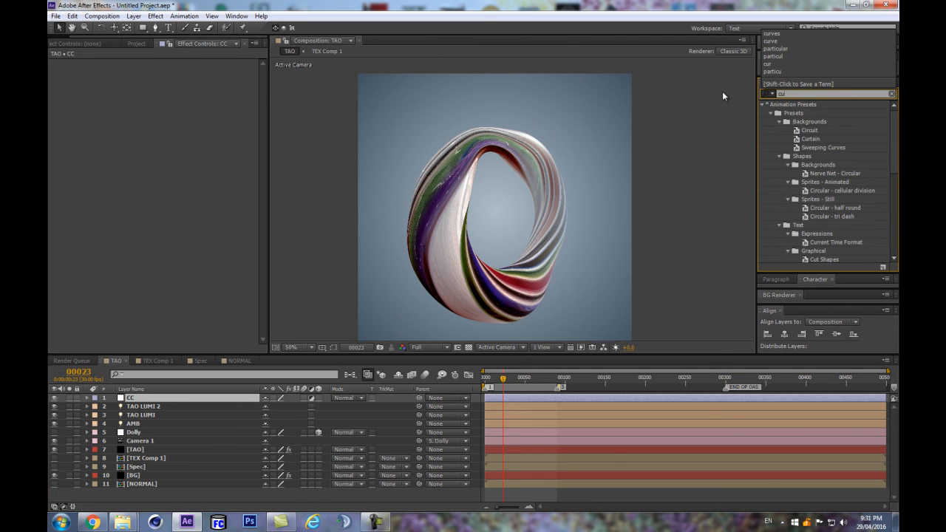
click(795, 149)
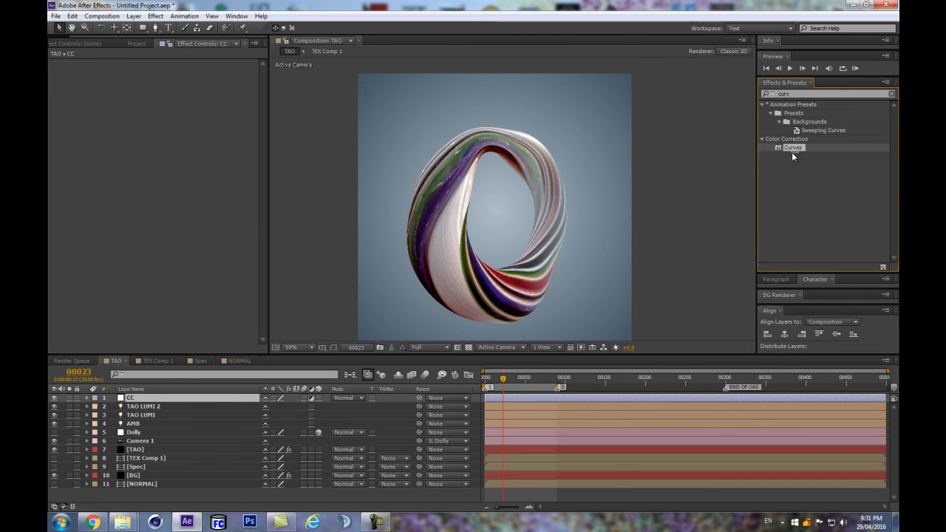
drag(785, 154, 148, 398)
Step: Shape the RGB curve into an S by lowering the shadows and raising the highlights, and compare with the effect disabled
drag(96, 154, 93, 157)
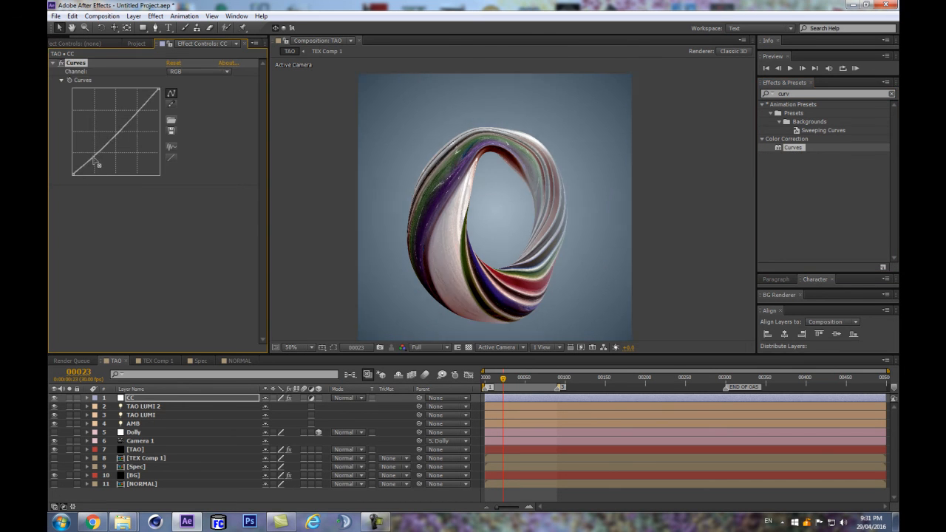
mouse_move(145, 104)
mouse_down()
mouse_move(143, 94)
mouse_move(135, 111)
mouse_move(128, 106)
mouse_up()
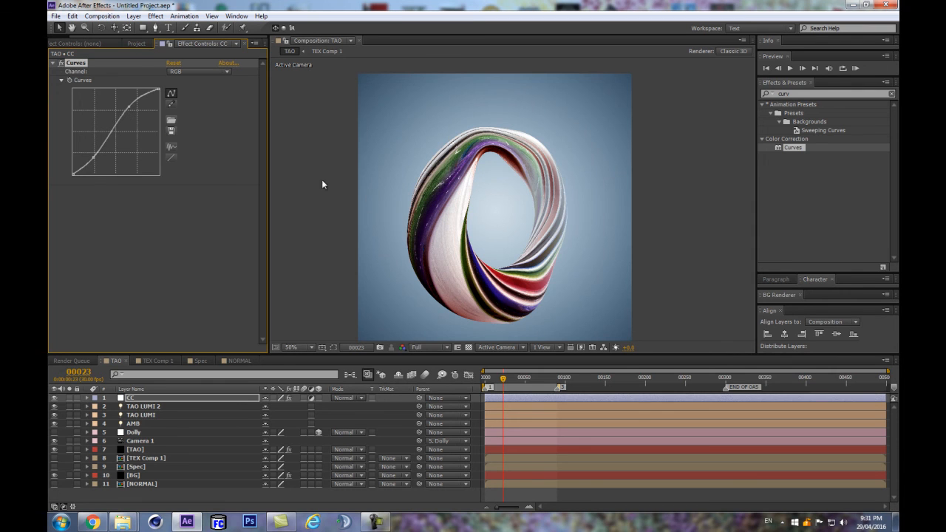
click(61, 65)
click(61, 65)
scroll(375, 190, down, 2)
scroll(370, 187, up, 2)
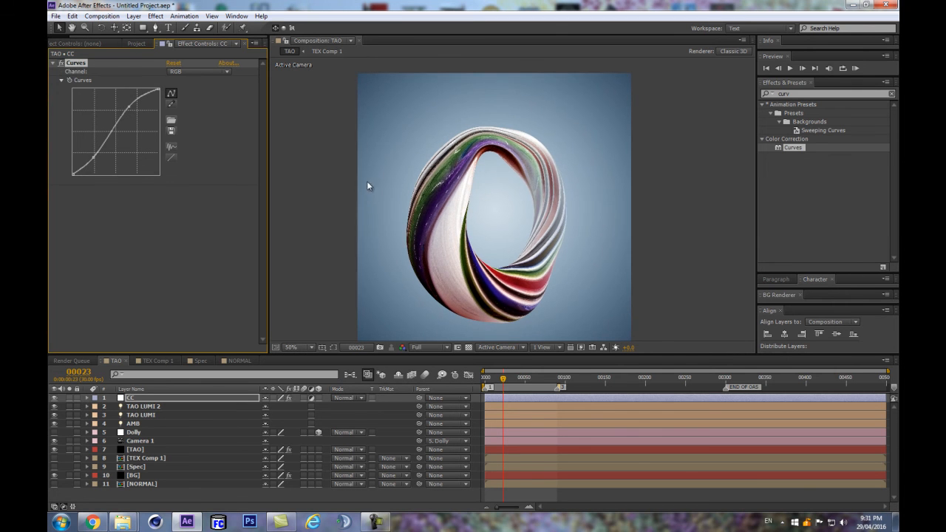
Step: Select the TAO layer and bring up the ambient occlusion options in its effect's Rendering settings
click(132, 476)
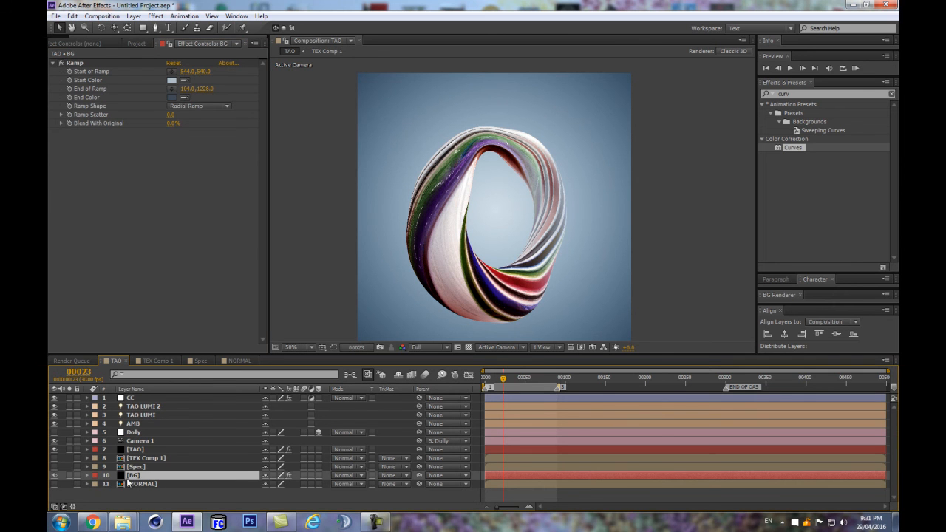
click(135, 449)
drag(264, 111, 246, 330)
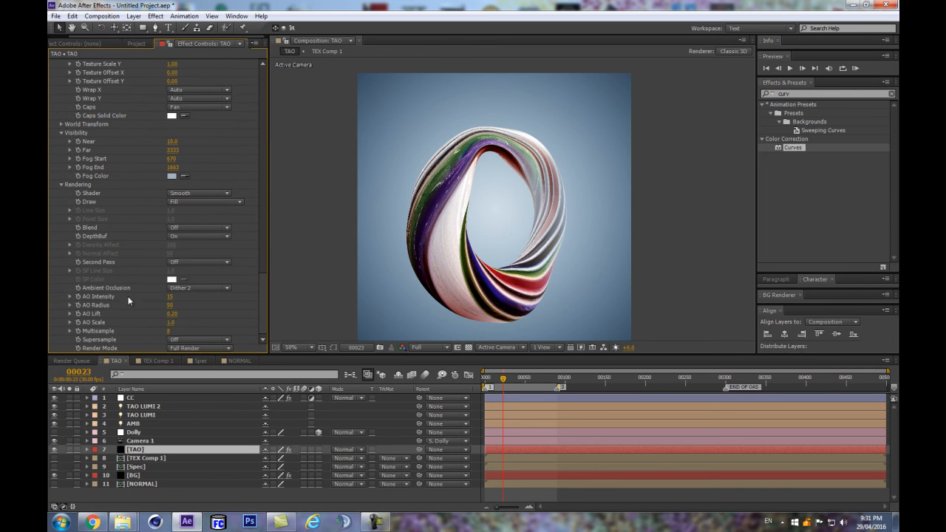
scroll(573, 252, up, 2)
scroll(573, 252, down, 2)
Step: Try the ring with Ambient Occlusion set to Off and undo that change
click(190, 286)
click(185, 296)
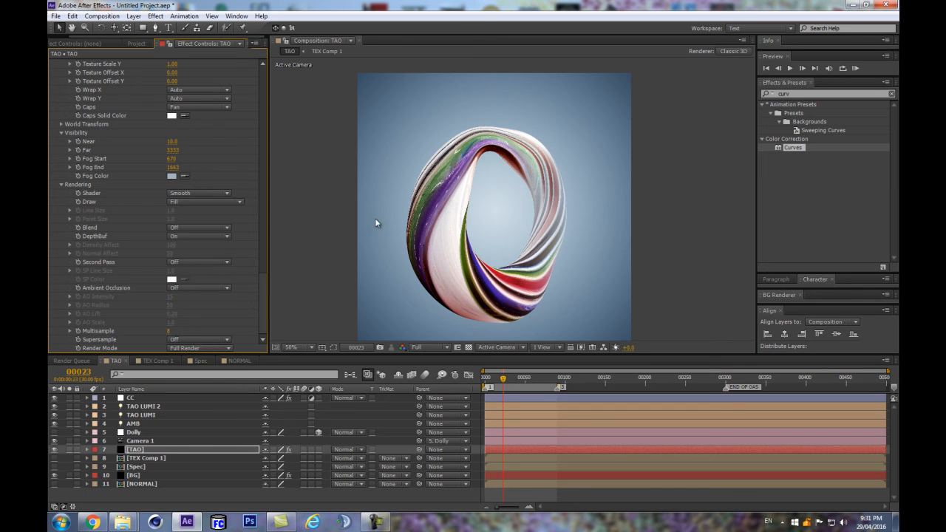
key(ctrl+z)
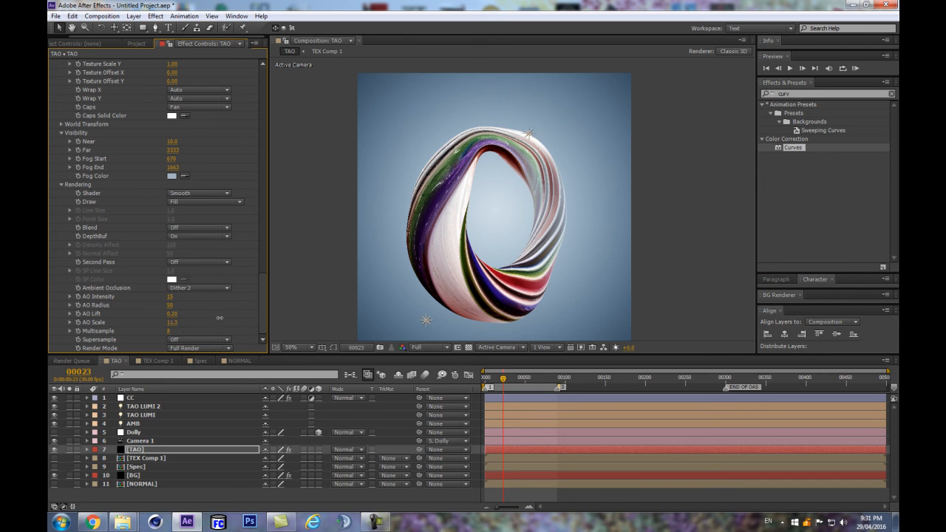
Step: Raise the TAO effect's AO Scale to 11.3, AO Intensity to 394 and AO Radius to 155
drag(218, 317, 219, 322)
drag(176, 297, 249, 287)
drag(309, 266, 326, 261)
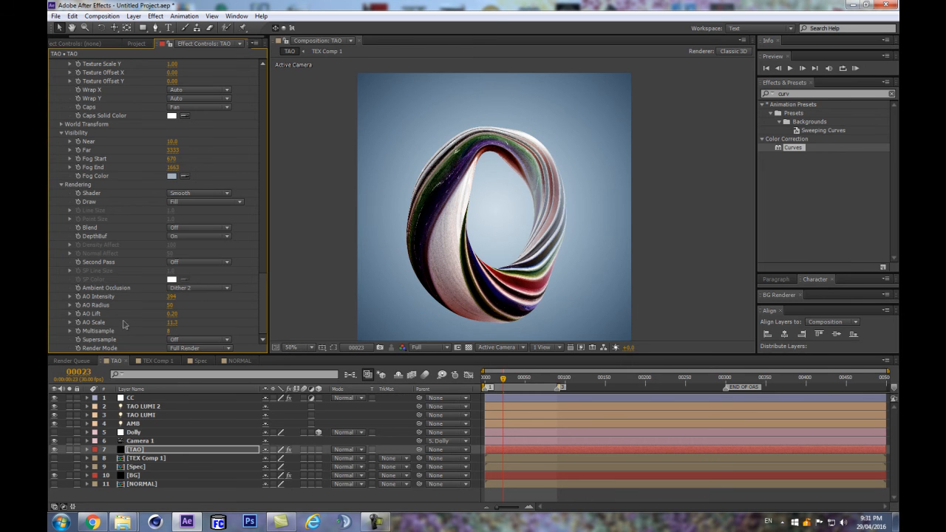
mouse_move(171, 305)
mouse_down()
mouse_move(219, 293)
mouse_move(210, 293)
mouse_up()
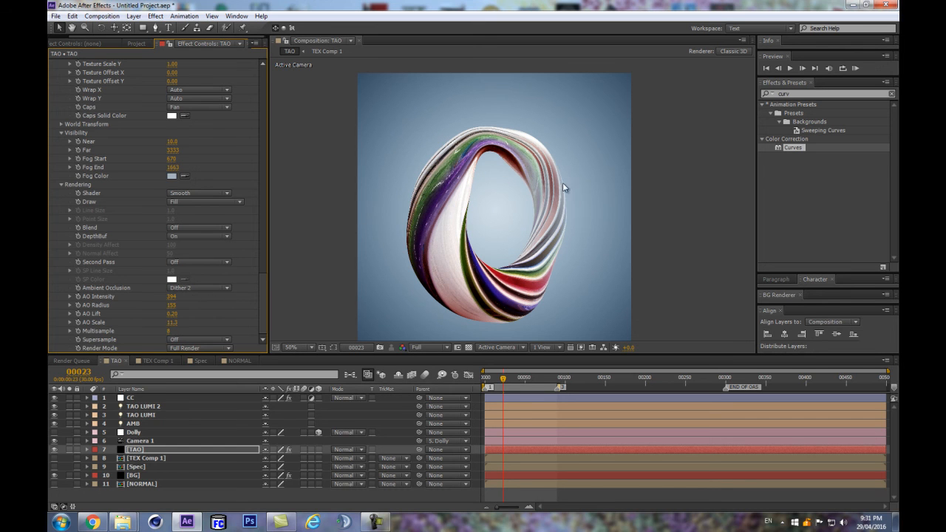
Step: Set the TAO effect's AO Lift to 0.09 and reduce AO Scale to 5.5
click(172, 314)
text(0.05)
key(Return)
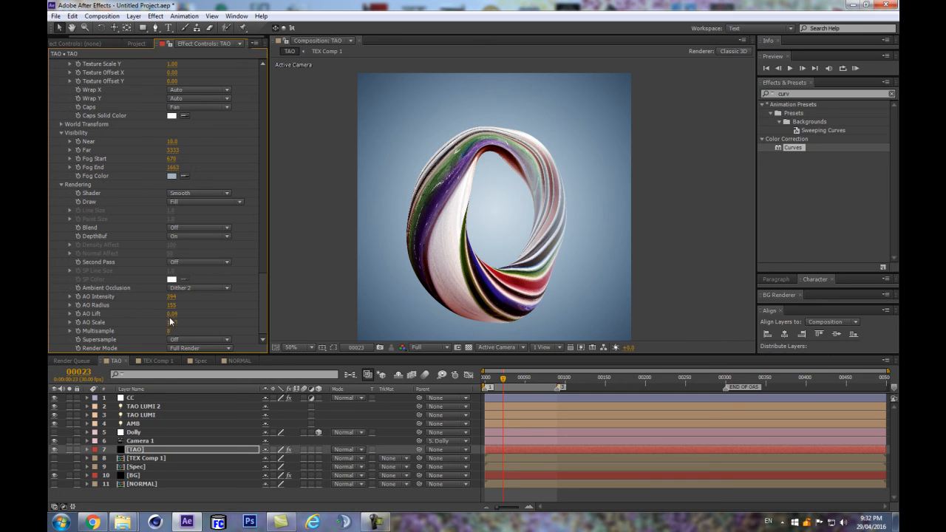
mouse_move(159, 322)
mouse_down()
mouse_move(133, 325)
mouse_move(142, 325)
mouse_up()
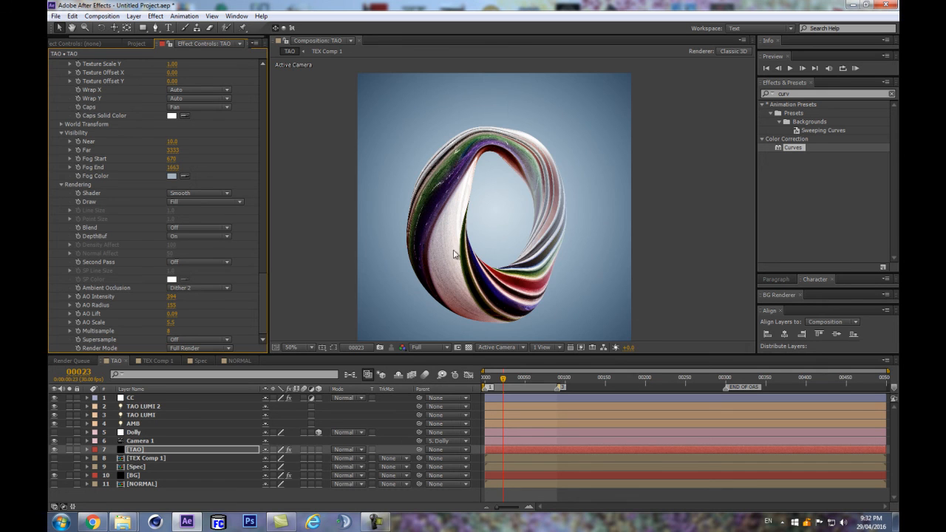
Step: Reduce the AO Radius to 102 and raise the AO Lift to 0.29
scroll(454, 249, up, 2)
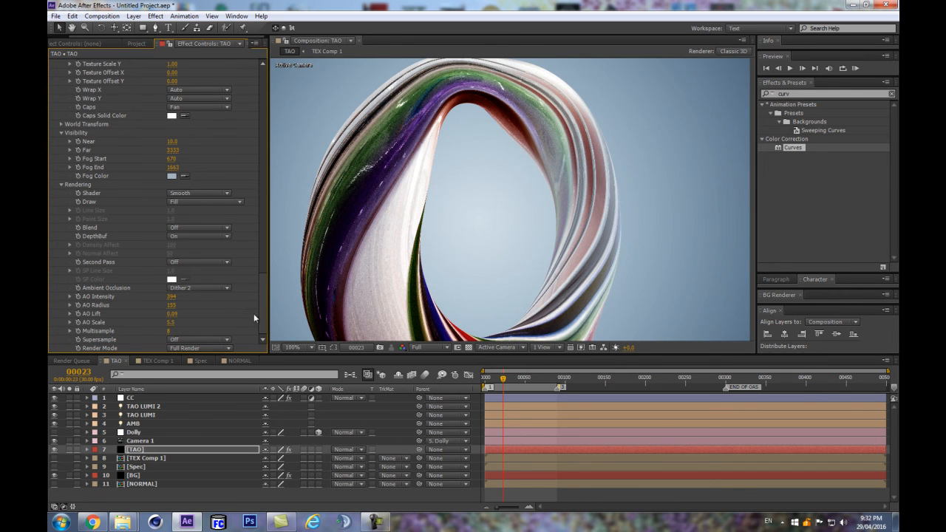
mouse_move(171, 306)
mouse_down()
mouse_move(137, 310)
mouse_move(147, 309)
mouse_up()
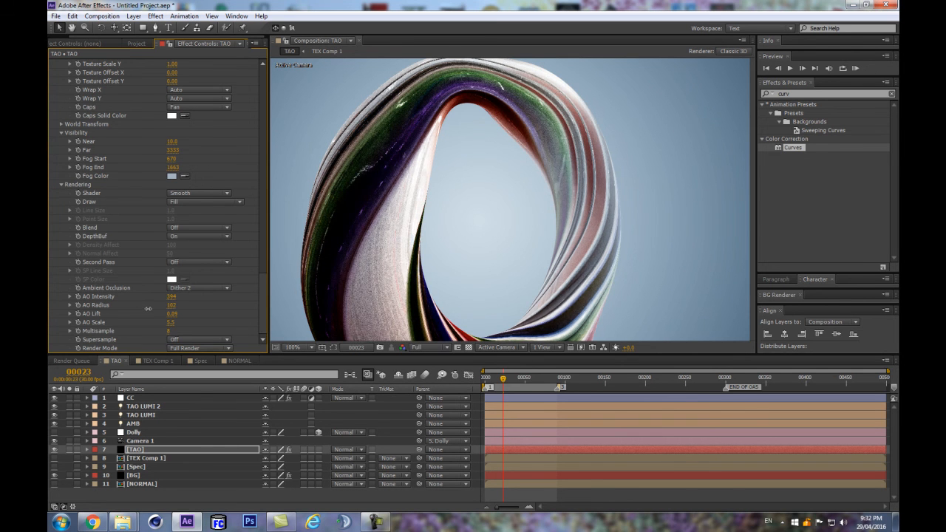
scroll(439, 254, down, 2)
drag(170, 314, 180, 316)
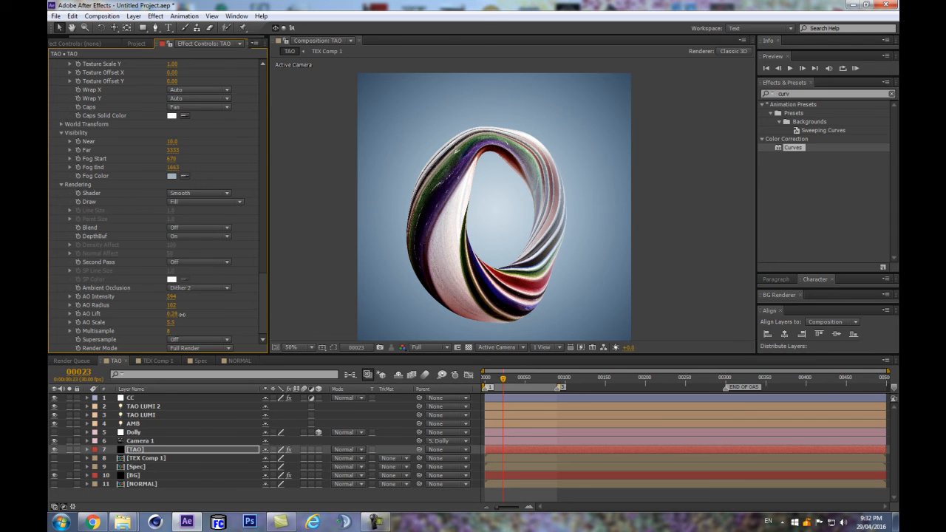
Step: Switch Ambient Occlusion off to compare the shading and undo the change
click(194, 288)
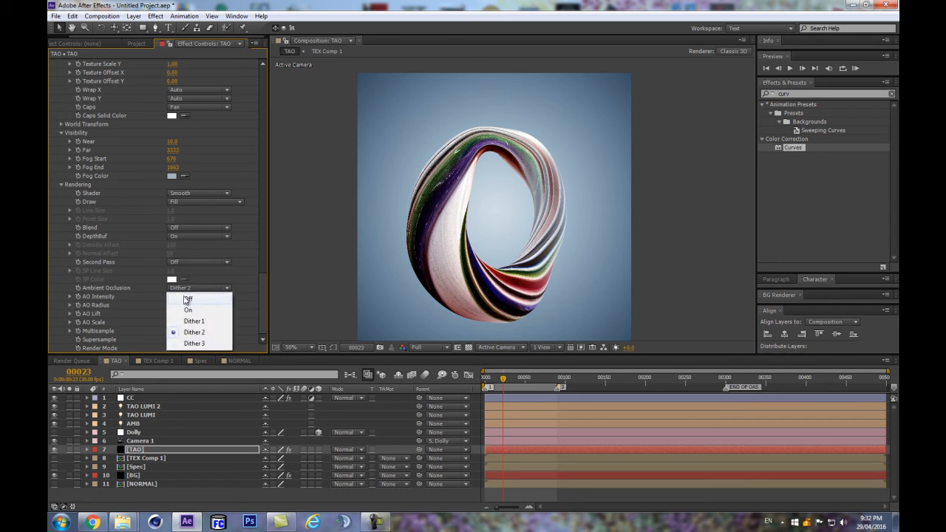
click(186, 300)
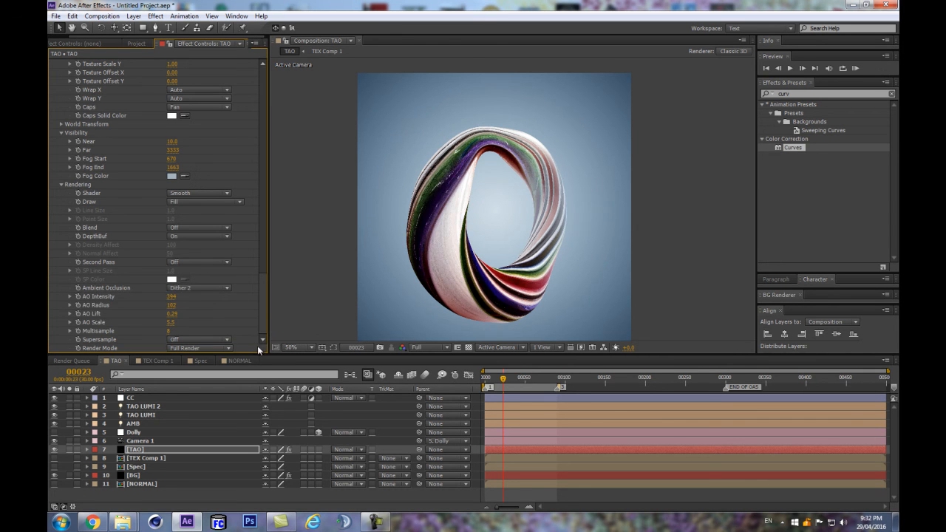
key(ctrl+z)
Step: Lower the AO Intensity to 244, compare the ring with Ambient Occlusion off and restore Dither 2
drag(171, 297, 104, 310)
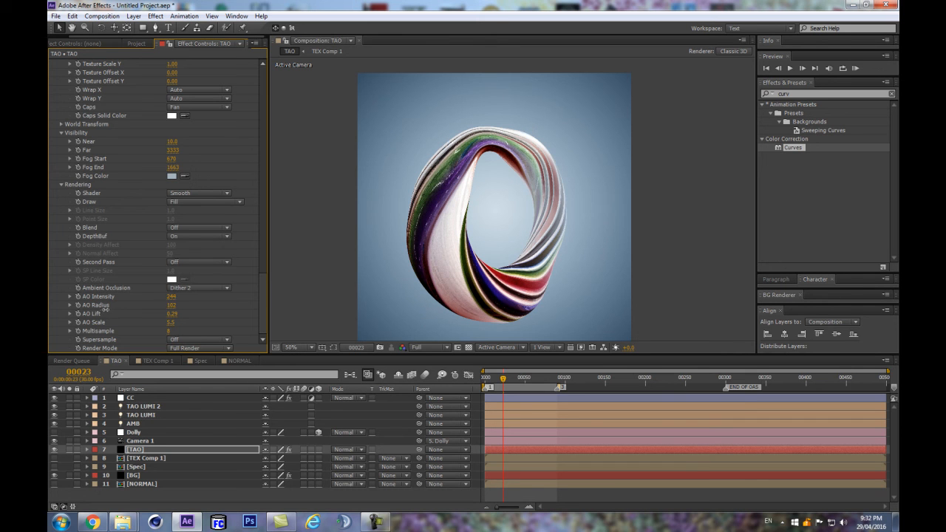
click(184, 290)
click(178, 298)
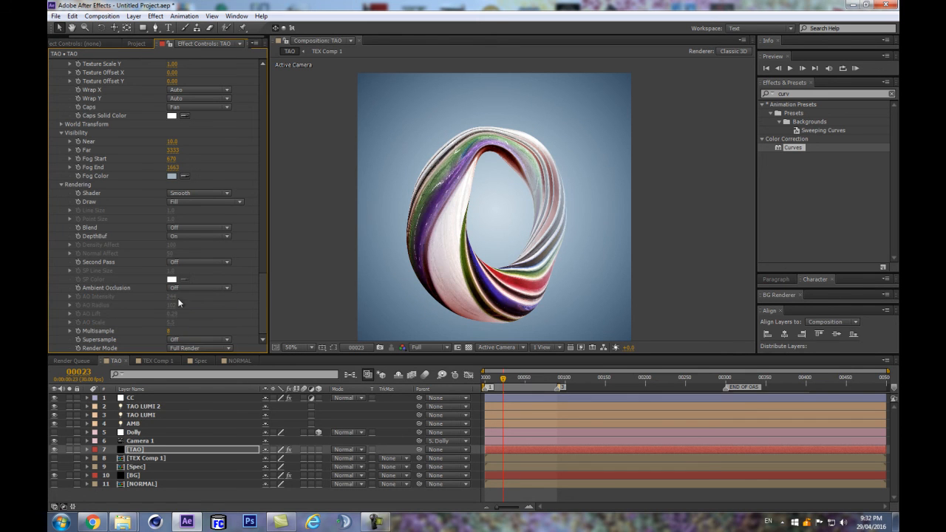
key(ctrl+z)
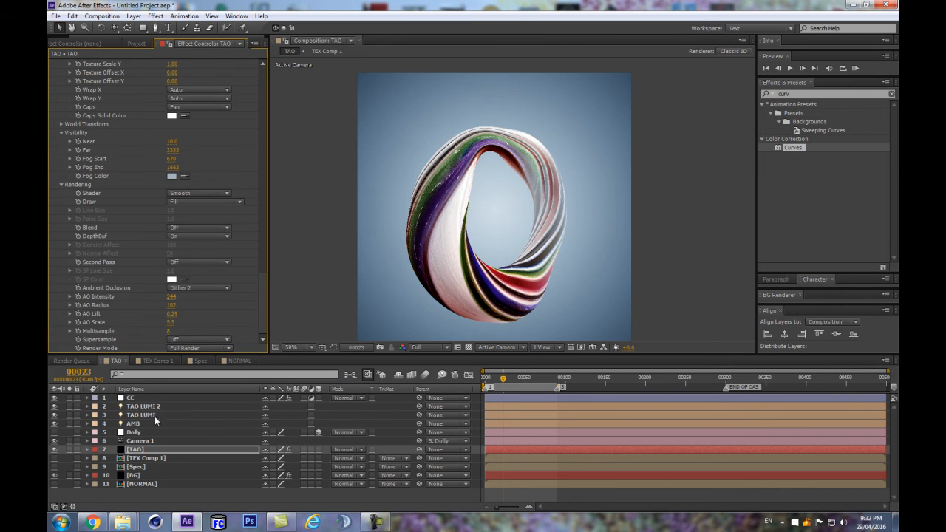
Step: Save the project as tao-candyRingBlob_03.aep in the tao-candyRing folder
key(ctrl+s)
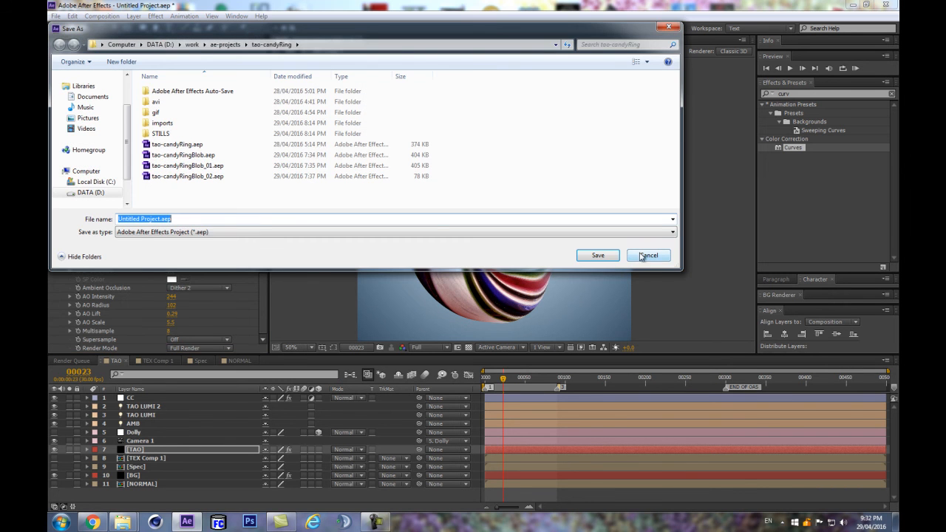
click(215, 177)
drag(172, 220, 180, 221)
text(03)
key(Return)
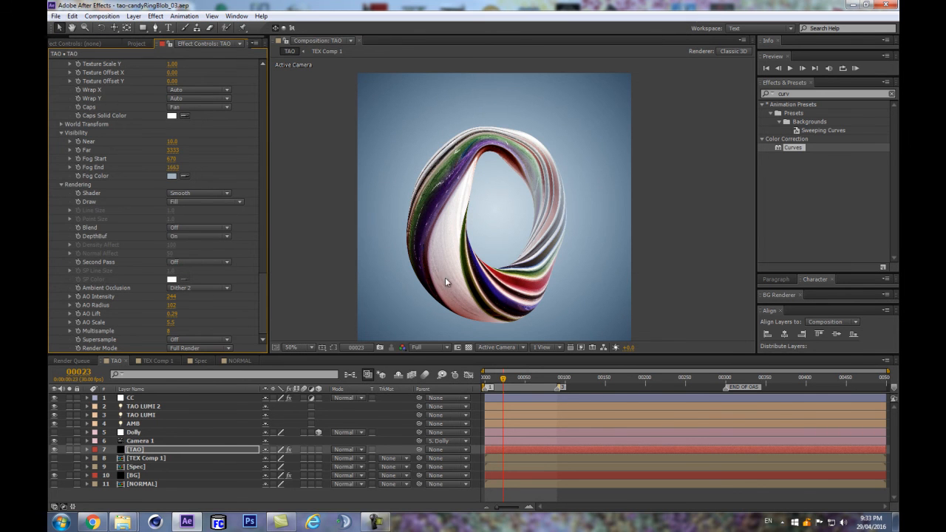
Step: Deselect all layers in the TAO composition
scroll(483, 248, up, 1)
scroll(484, 247, down, 1)
click(145, 488)
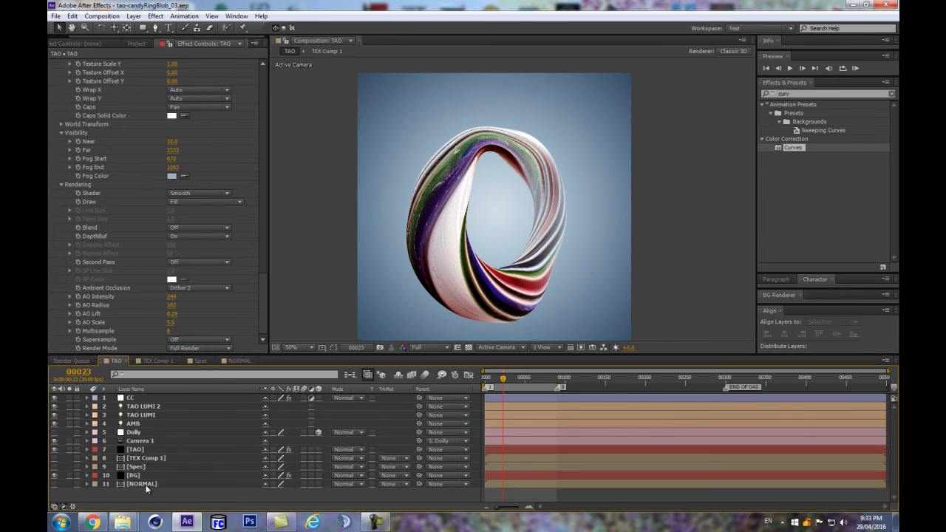
Step: Draw a four-point beam shape with the Pen tool, slanting from above the frame across the ring's upper half
key(comma)
key(g)
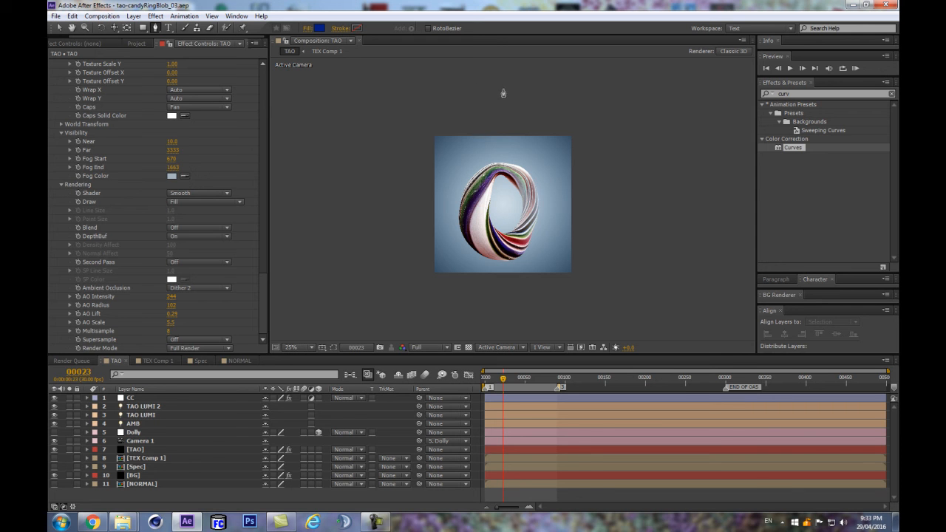
click(527, 69)
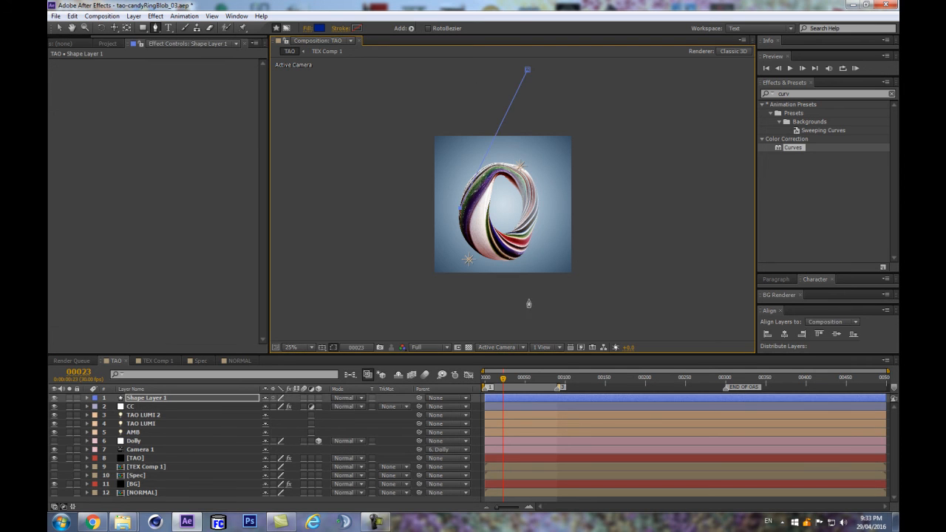
click(522, 218)
click(557, 89)
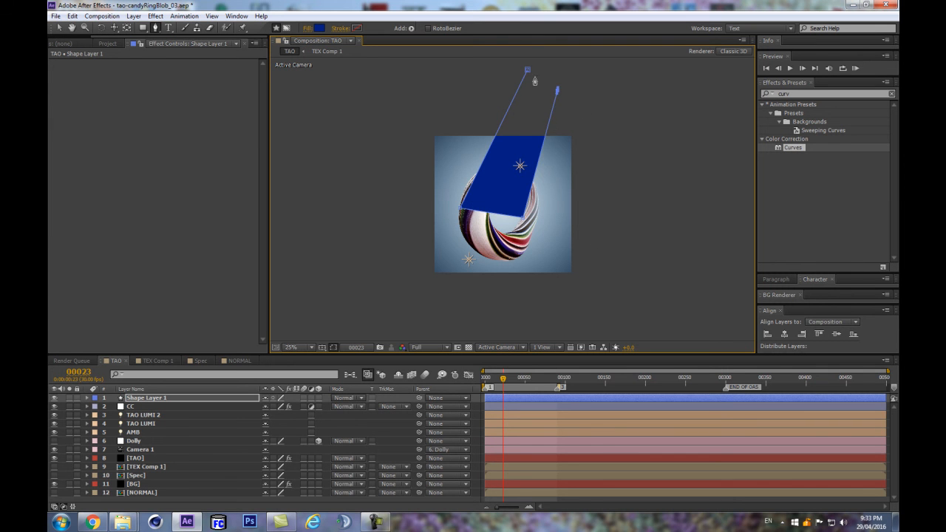
Step: Set the beam shape's fill color to pale yellow, FFF193
click(319, 28)
click(642, 428)
click(556, 319)
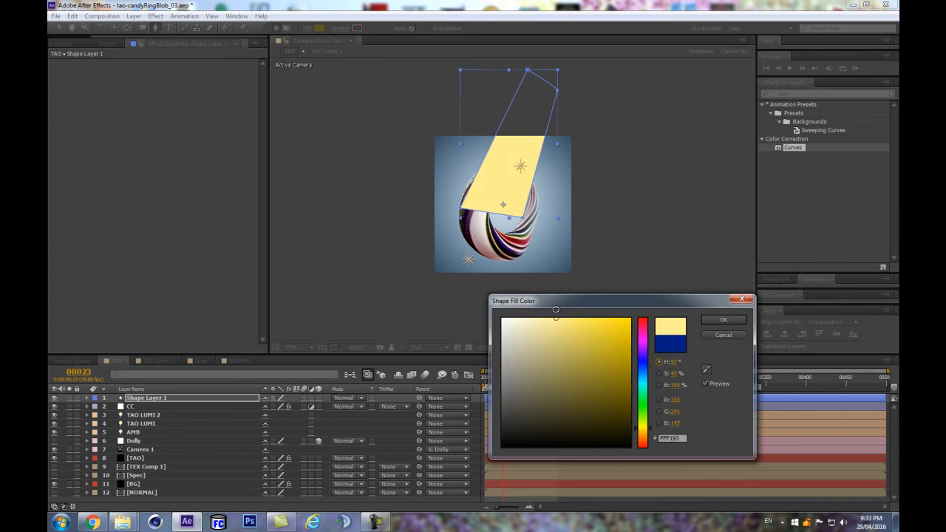
click(713, 321)
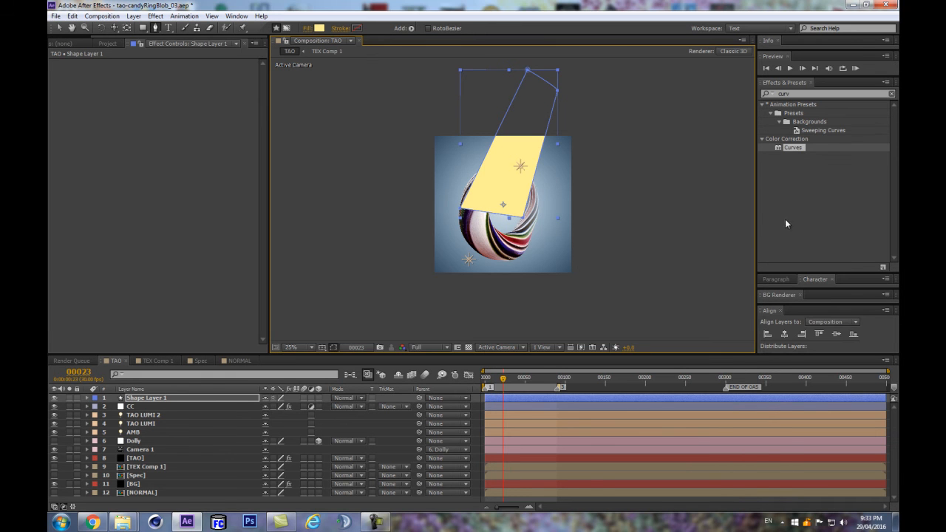
Step: Apply Fast Blur to the beam shape layer and set its Blurriness to about 785
click(796, 94)
text(fast)
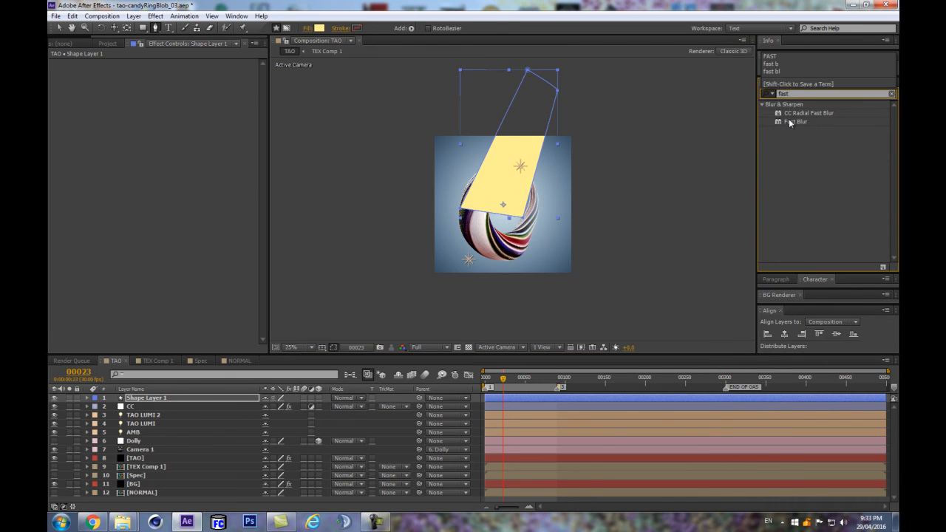
click(789, 122)
drag(797, 122, 145, 401)
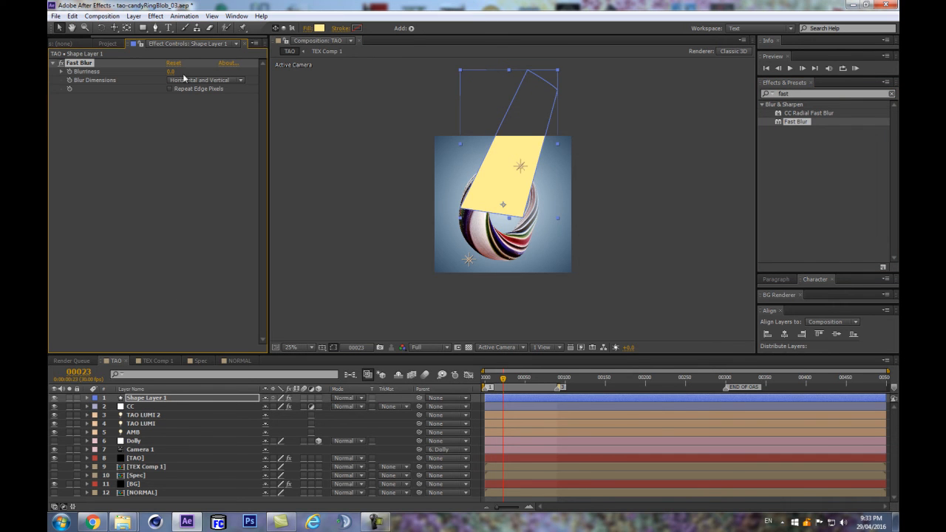
drag(171, 72, 376, 72)
drag(508, 12, 334, 412)
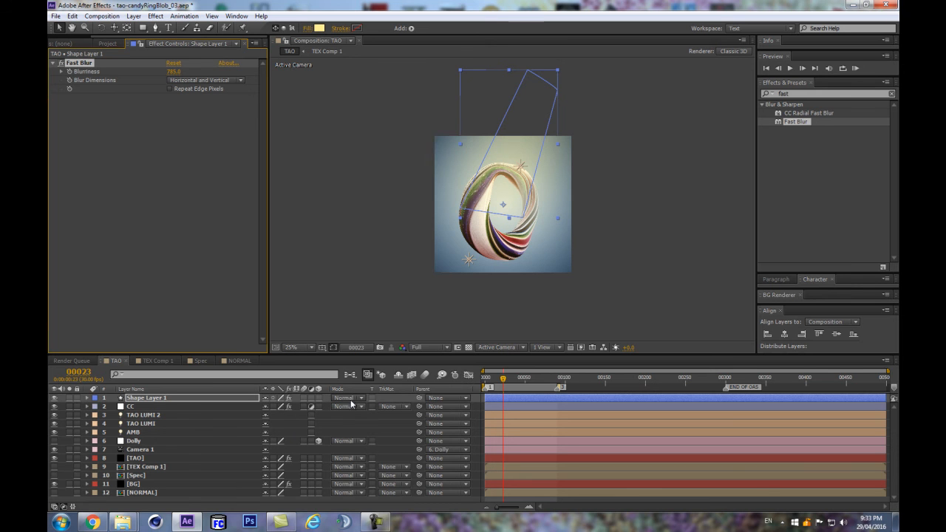
Step: Try the Add blending mode on the blurred shape layer and undo it
click(351, 398)
click(384, 171)
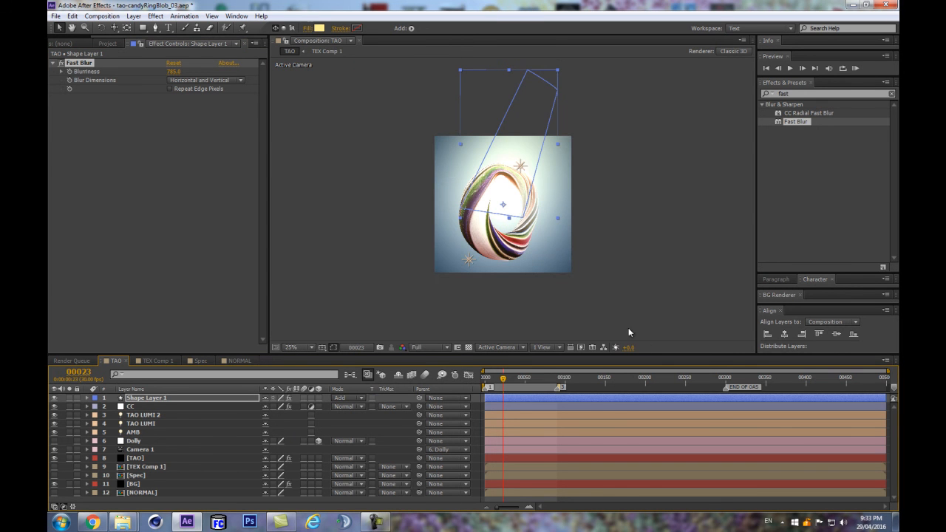
key(ctrl+z)
Step: Shift the blurred shape slightly to the right over the ring and set its blending mode to Screen
key(period)
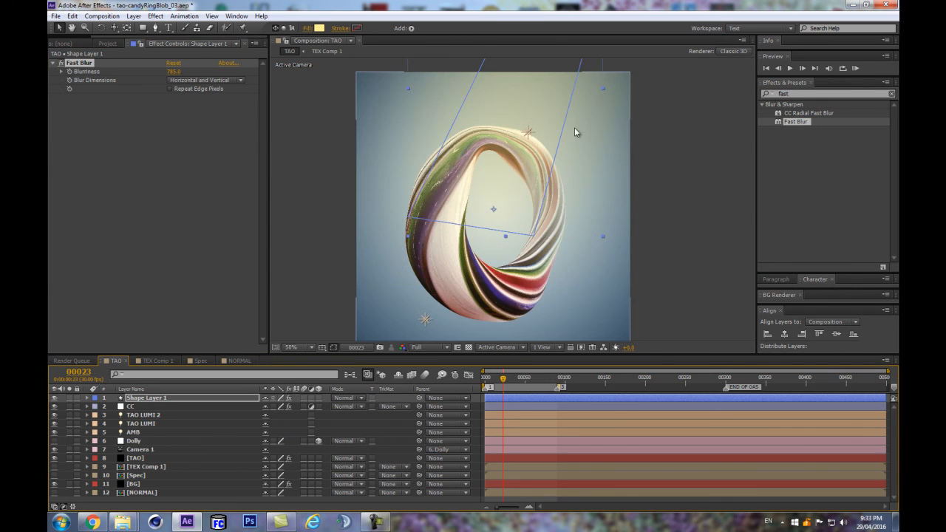
mouse_move(525, 91)
mouse_down()
mouse_move(532, 107)
mouse_move(546, 84)
mouse_move(534, 85)
mouse_up()
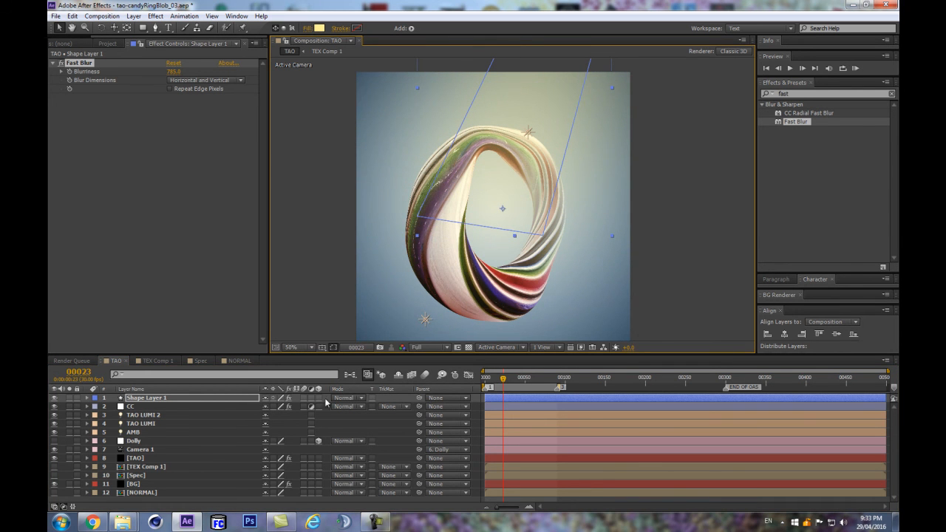
click(359, 399)
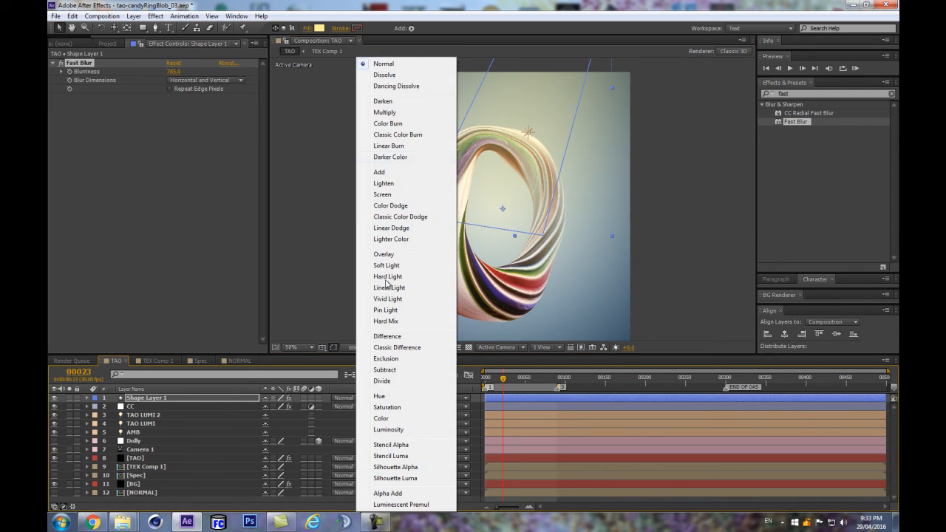
click(374, 195)
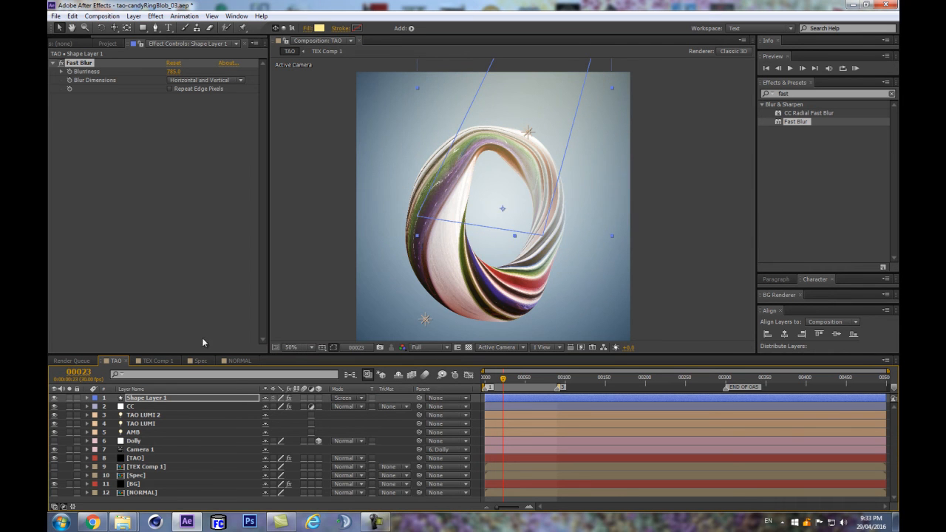
Step: Change the beam shape's fill color to a more saturated yellow, FFE115
key(t)
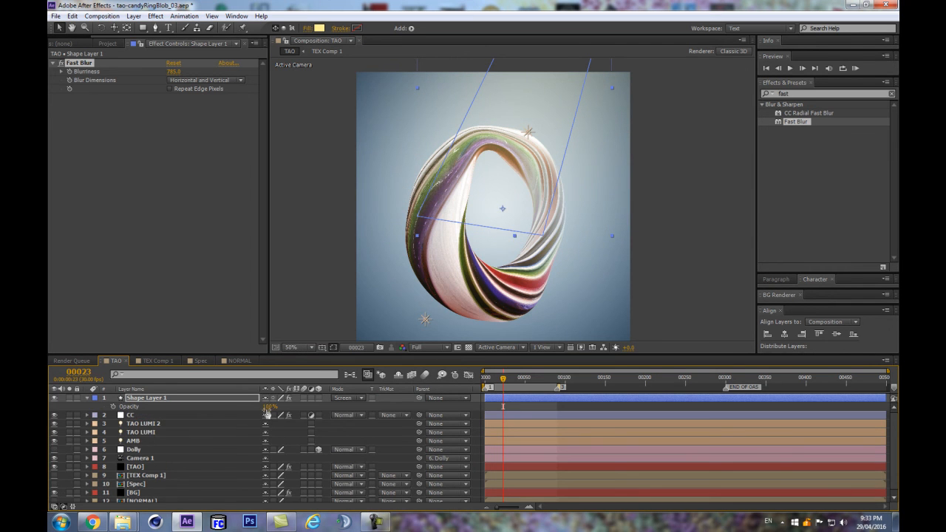
click(319, 29)
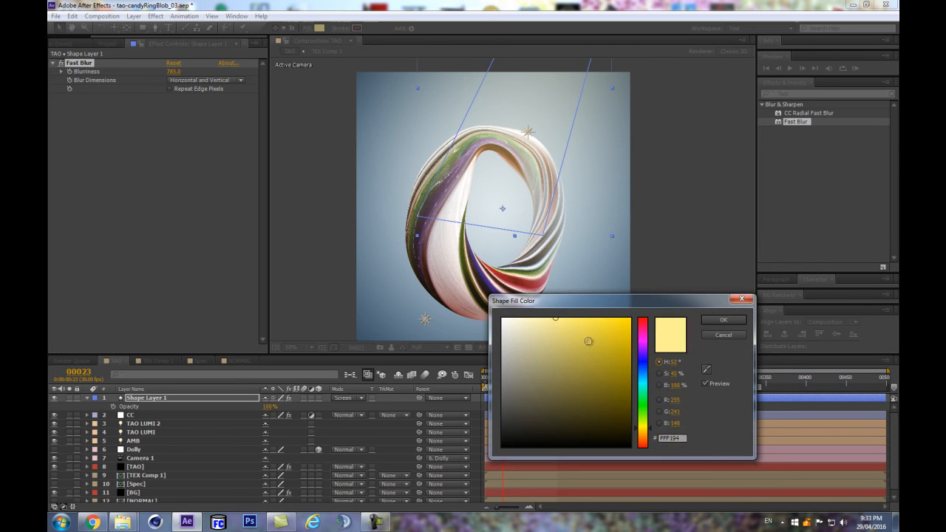
click(606, 317)
click(621, 317)
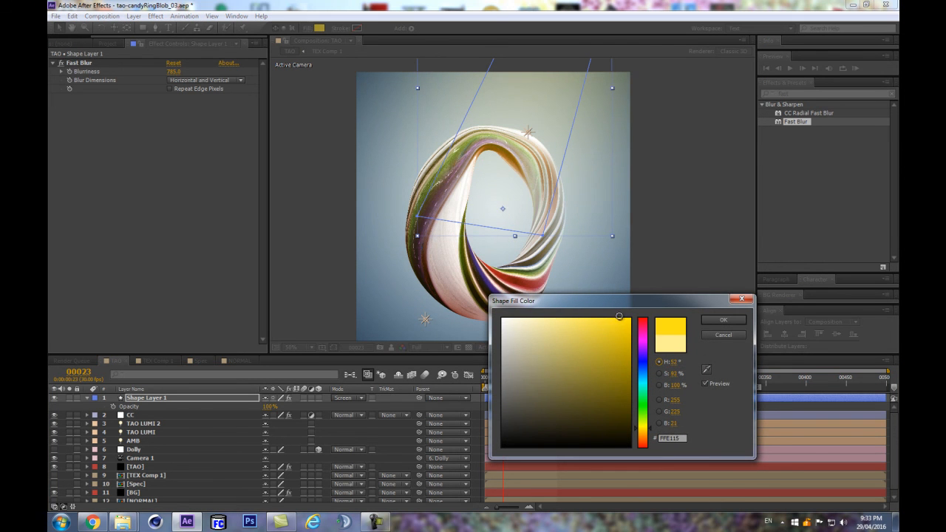
click(706, 320)
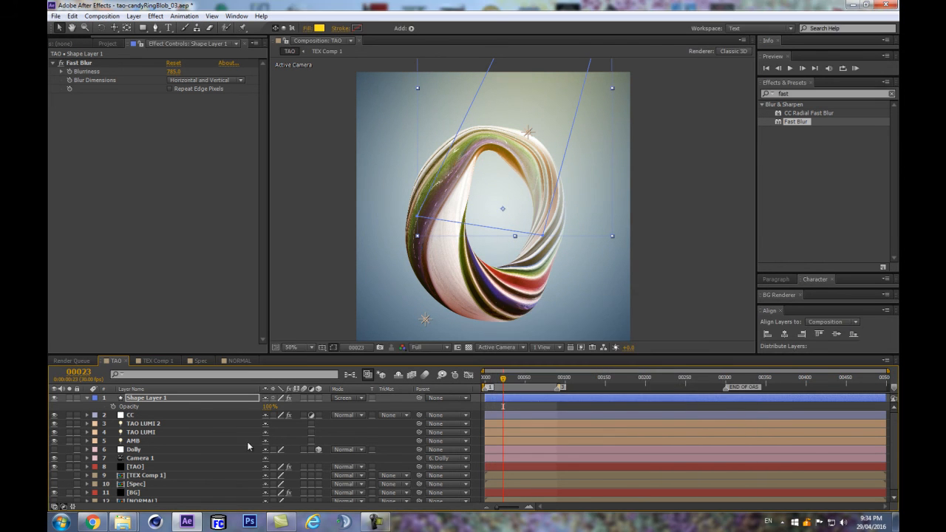
Step: Hide the layer controls in the viewer, rename the shape layer lightray and collapse its properties
key(ctrl+shift+h)
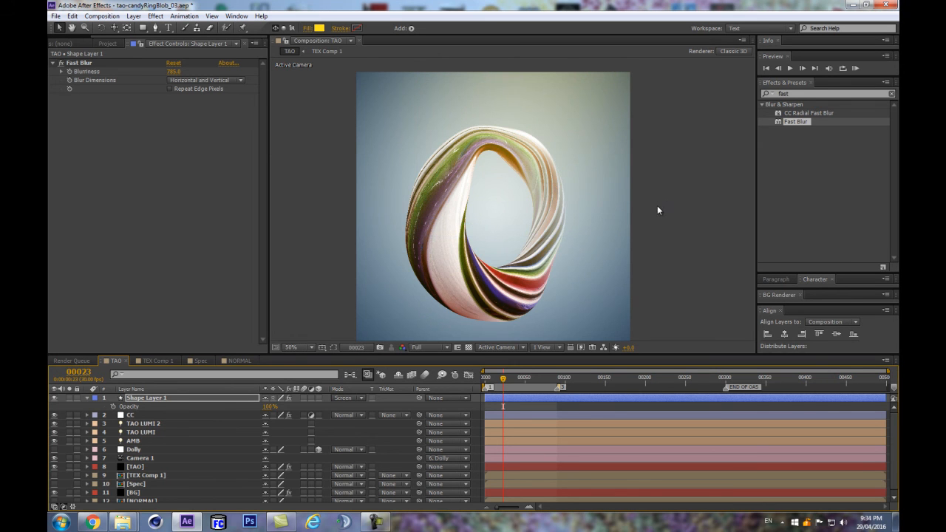
key(Return)
key(BackSpace)
text(lightray)
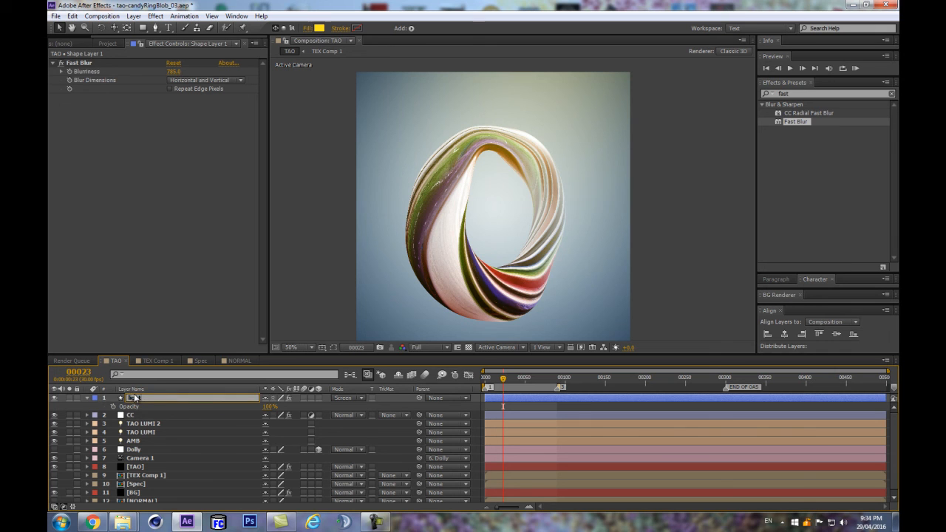
key(Return)
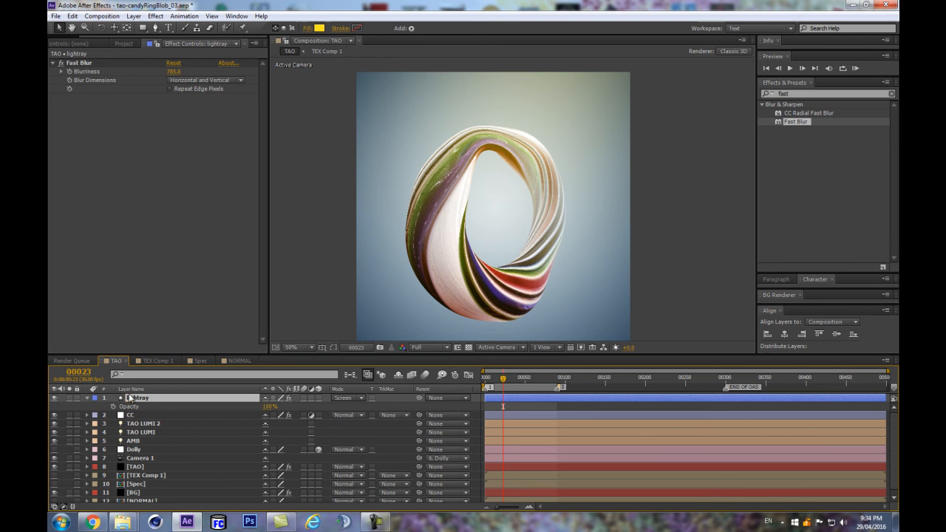
click(88, 399)
Step: Add a new adjustment layer above lightray and name it V
scroll(551, 230, down, 2)
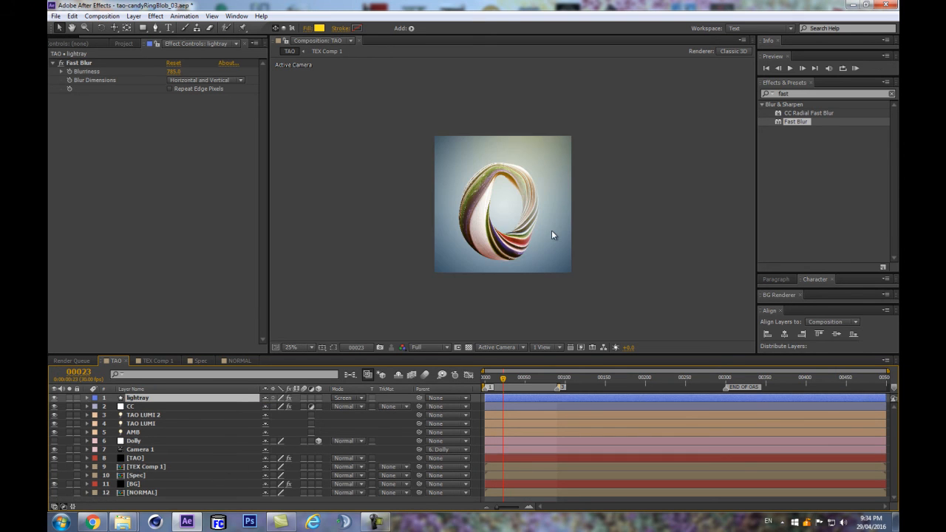
scroll(556, 246, up, 2)
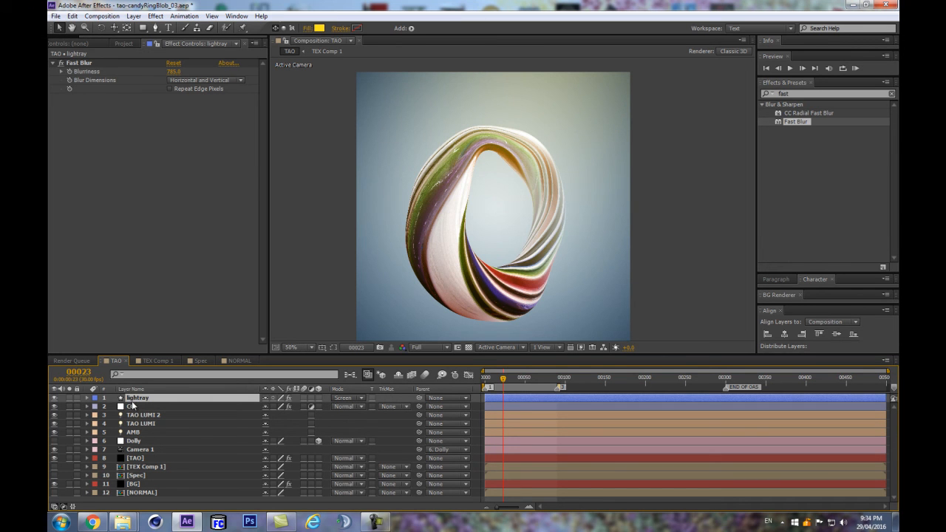
key(ctrl+alt+y)
key(Return)
text(V)
key(Return)
Step: Apply Brightness & Contrast to the V layer with Brightness -99 and Contrast -68
click(815, 94)
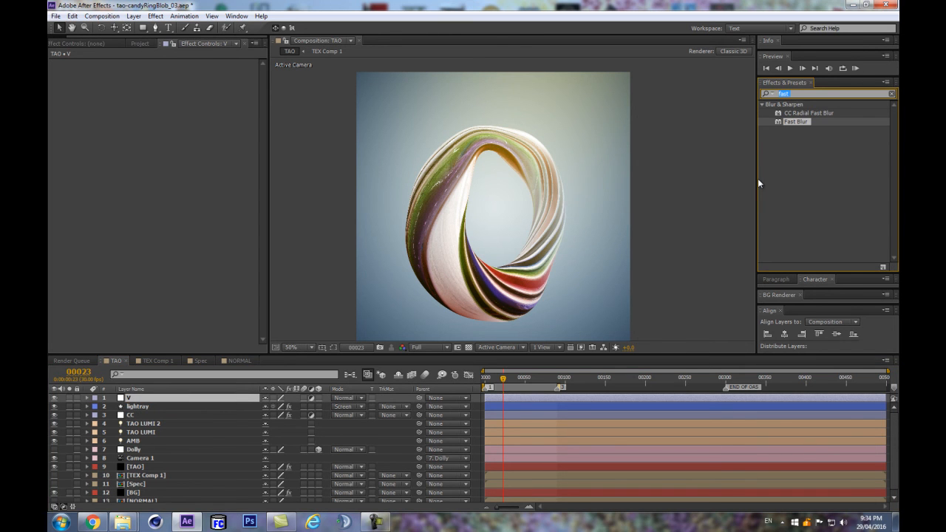
key(BackSpace)
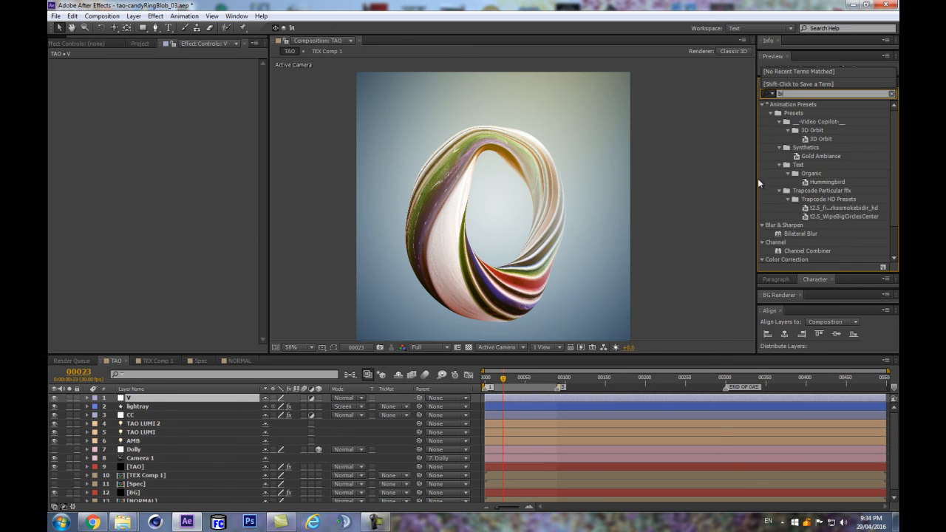
text(bri)
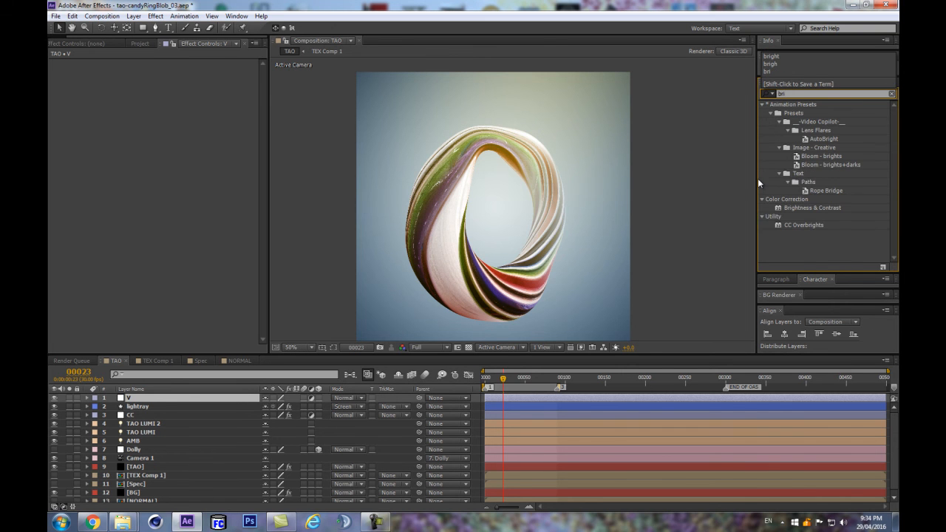
drag(812, 207, 159, 178)
drag(169, 72, 109, 76)
click(166, 90)
mouse_move(170, 80)
mouse_down()
mouse_move(144, 82)
mouse_move(160, 83)
mouse_up()
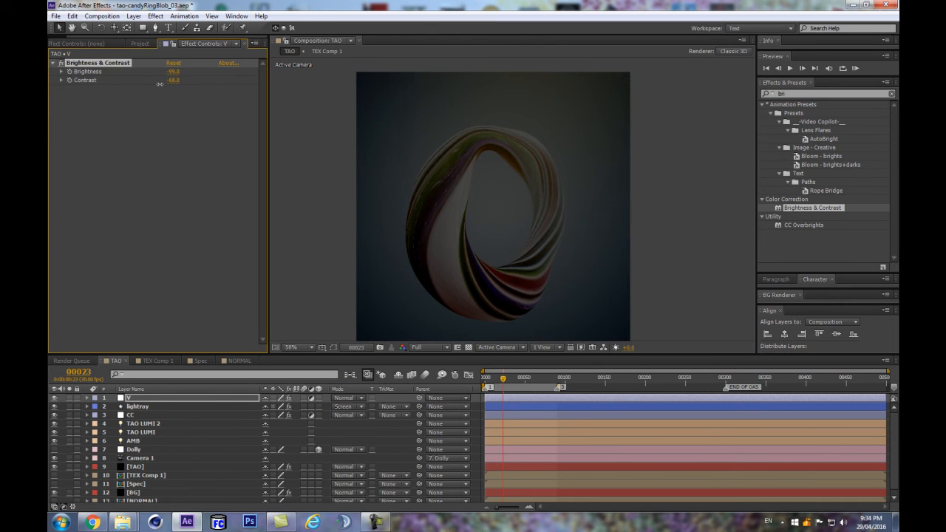
Step: Try Color Burn on the V layer and settle on the Multiply blending mode
click(342, 399)
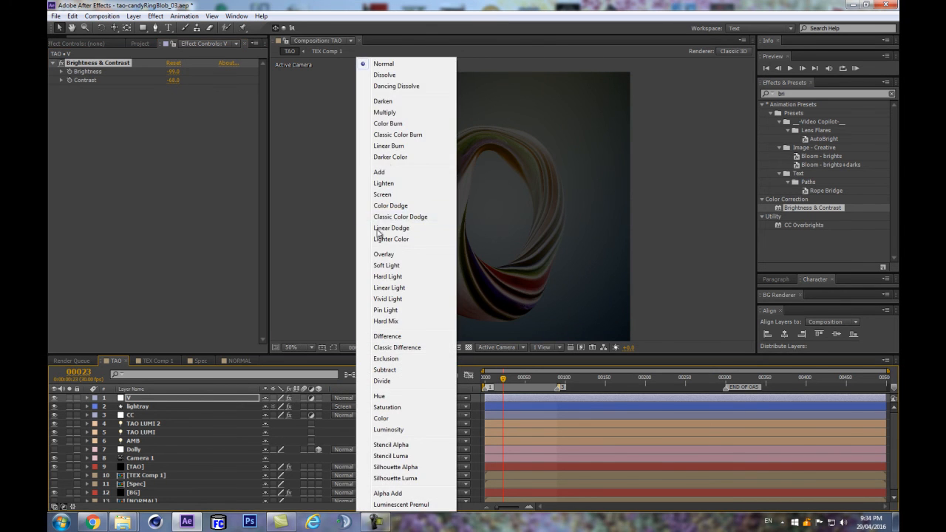
click(389, 126)
click(352, 399)
click(381, 113)
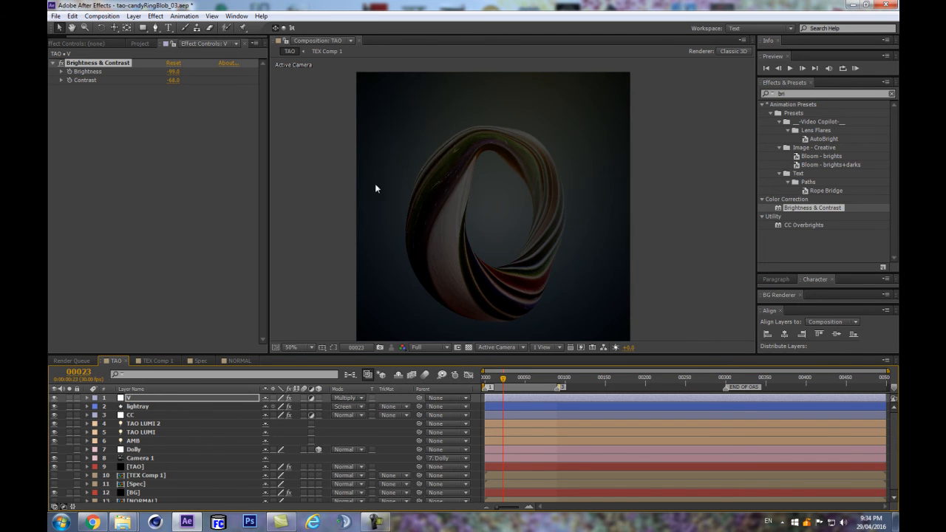
Step: Add a full-frame elliptical mask to the V layer and invert it to darken only the corners
key(t)
drag(142, 28, 185, 50)
double_click(142, 28)
click(300, 415)
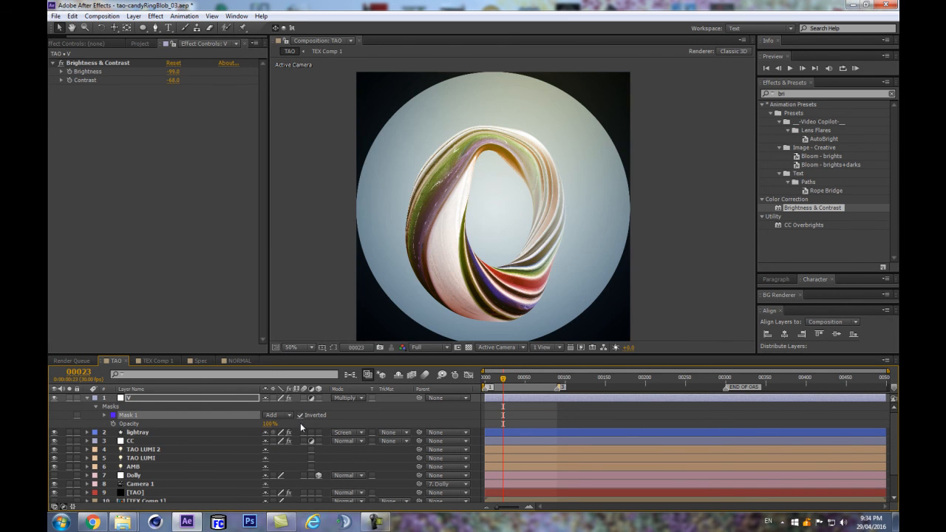
Step: Show the mask outline and pull its four vertices outward beyond the frame, furthest at its upper and lower ends
click(332, 348)
scroll(460, 257, down, 2)
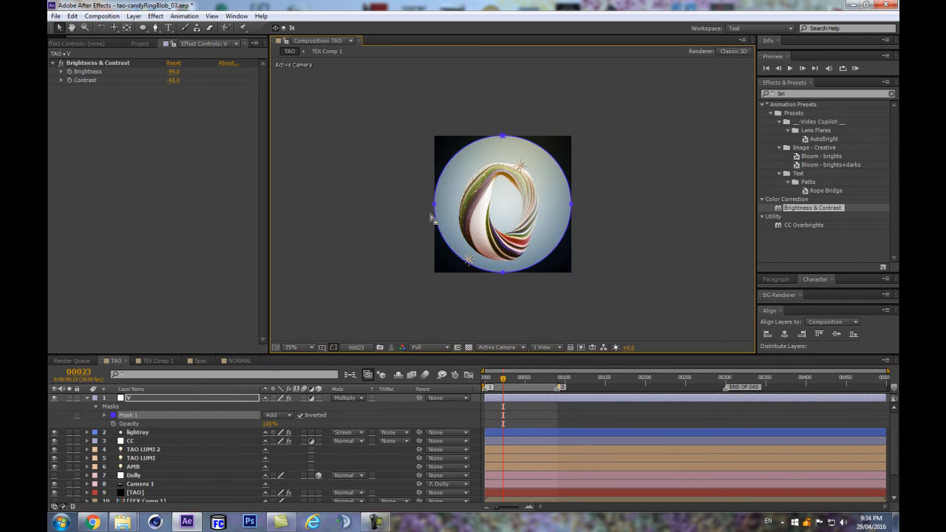
click(434, 205)
drag(503, 273, 487, 306)
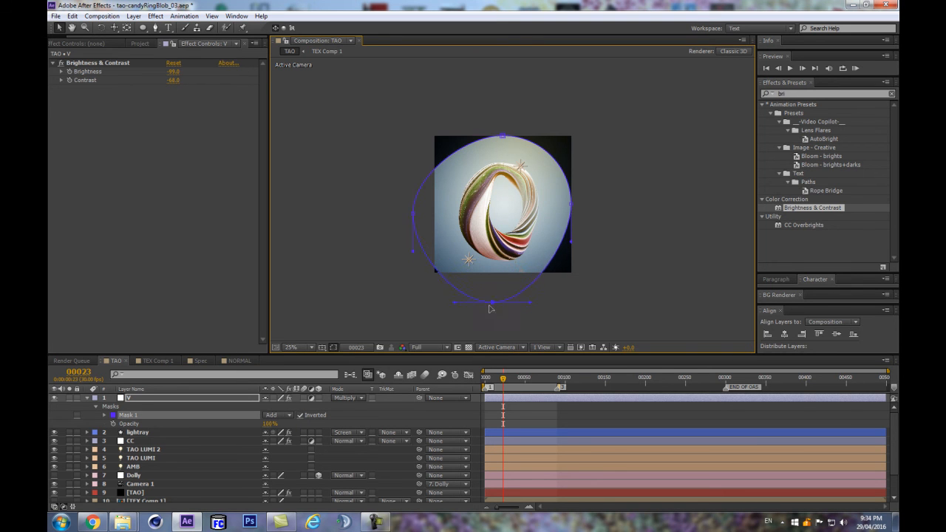
drag(571, 210, 587, 212)
drag(503, 137, 497, 86)
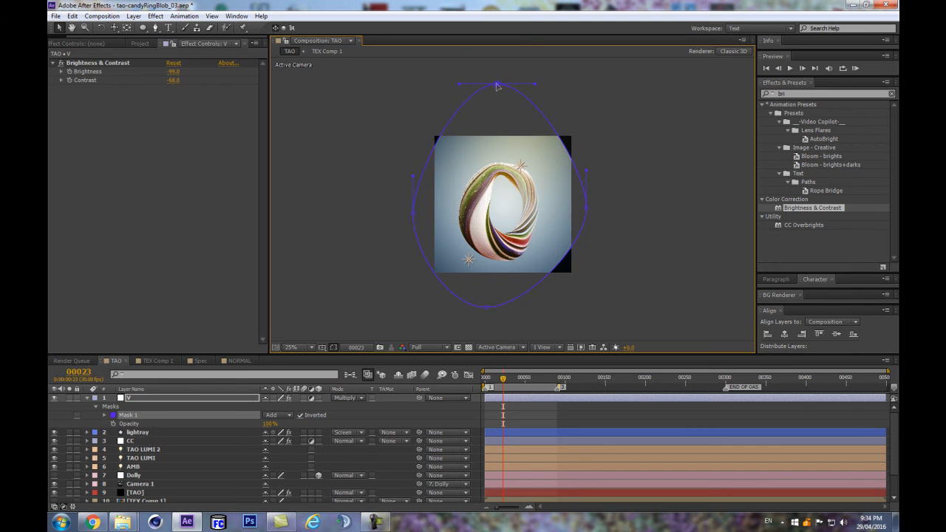
Step: Lengthen the mask's upper side curves, raise its lowest vertex to the frame's lower edge and shift its left vertex upward and inward
drag(412, 176, 414, 137)
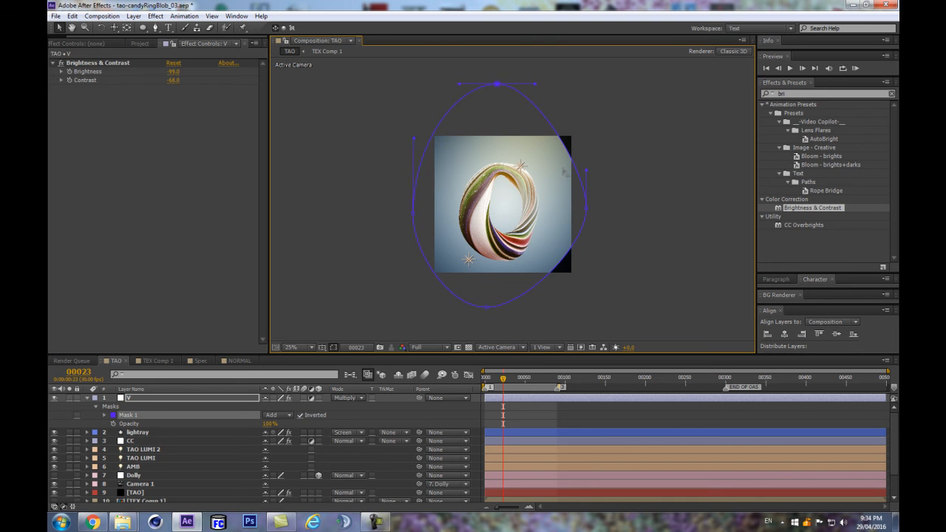
drag(585, 169, 573, 112)
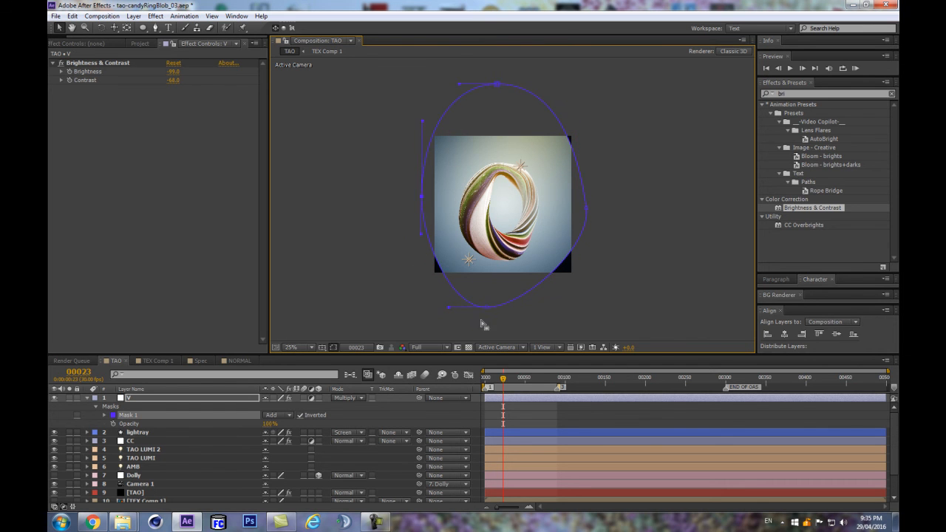
click(489, 319)
drag(486, 307, 483, 273)
drag(430, 222, 427, 186)
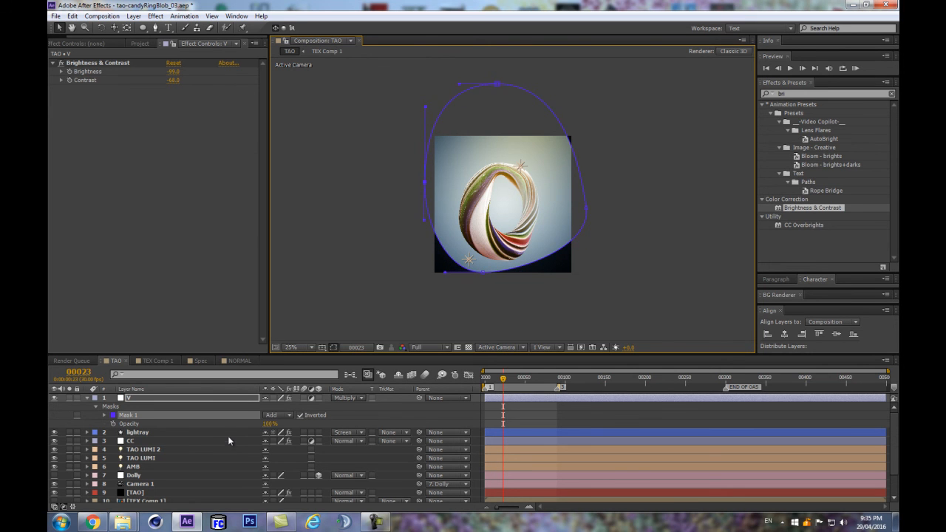
Step: Feather the V layer's mask by 740 pixels, and try a mask expansion of -66 pixels before undoing it
key(m)
key(m)
drag(283, 427, 590, 312)
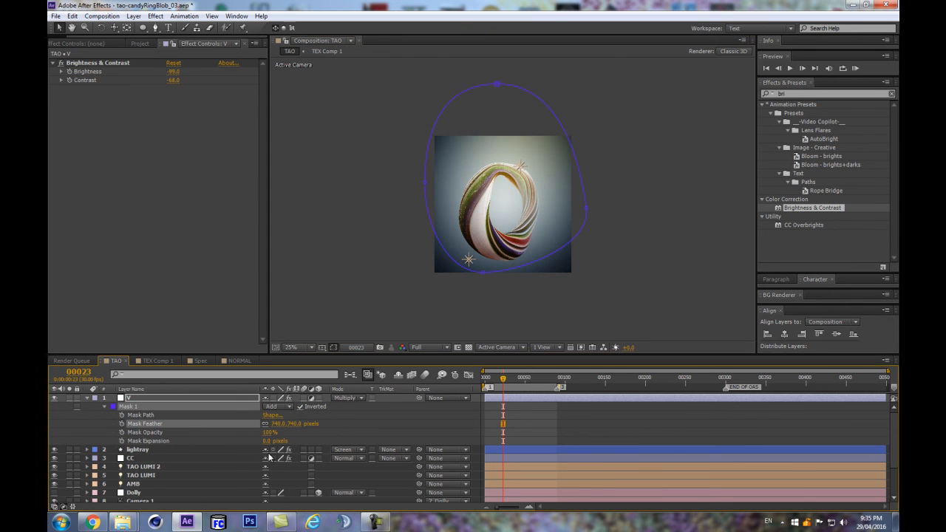
drag(268, 441, 233, 443)
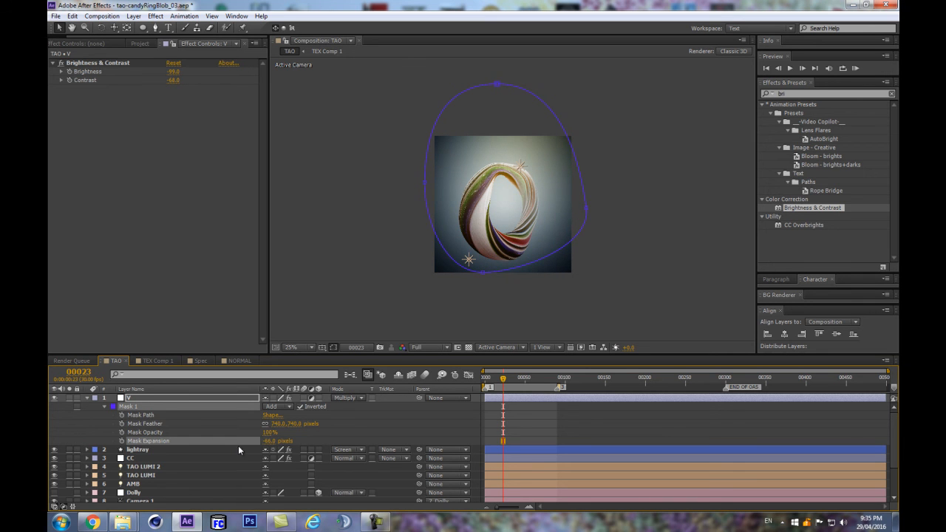
key(ctrl+z)
Step: Lower the V layer's opacity to about 35% to soften the vignette, and collapse the layer's properties
key(shift+t)
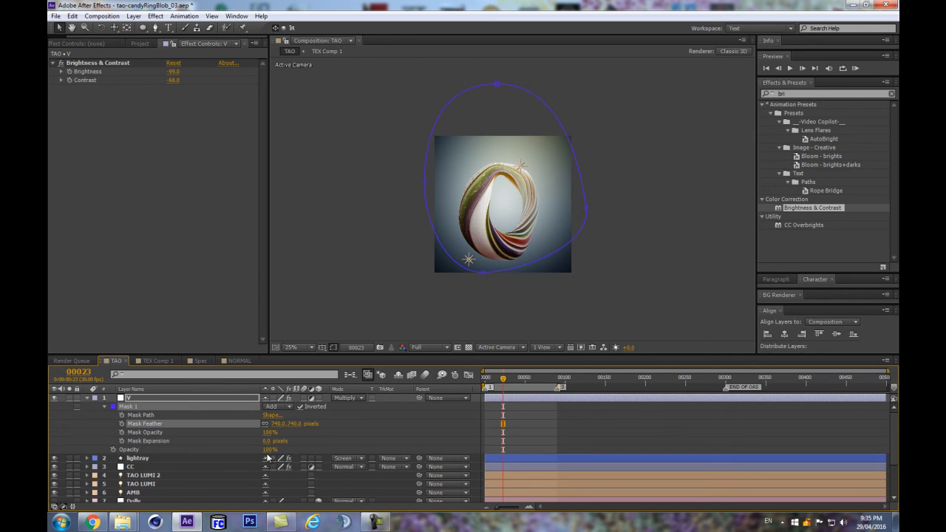
drag(271, 449, 223, 449)
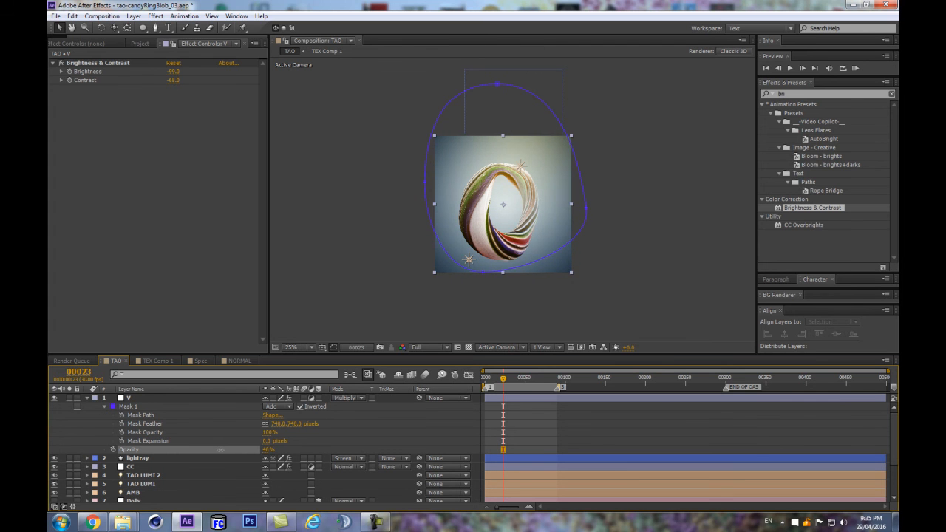
click(244, 443)
drag(263, 450, 228, 461)
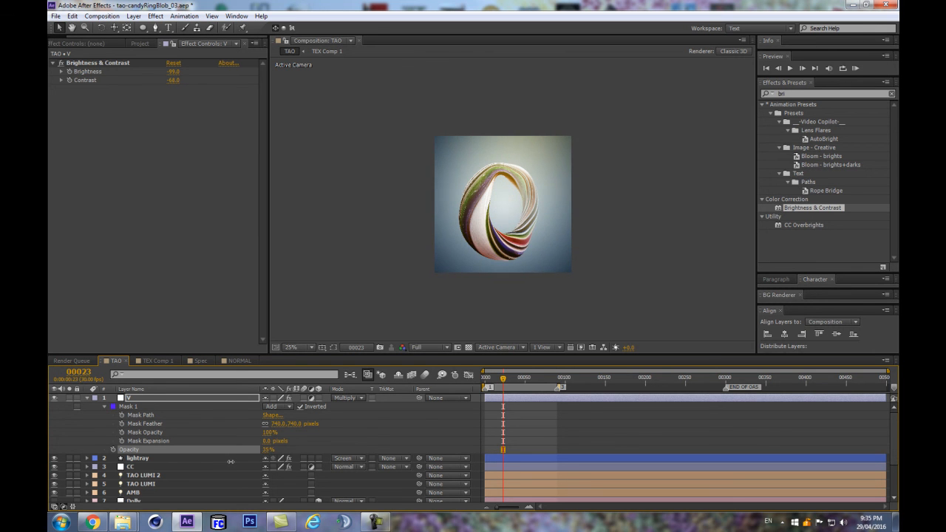
click(87, 398)
scroll(467, 293, up, 1)
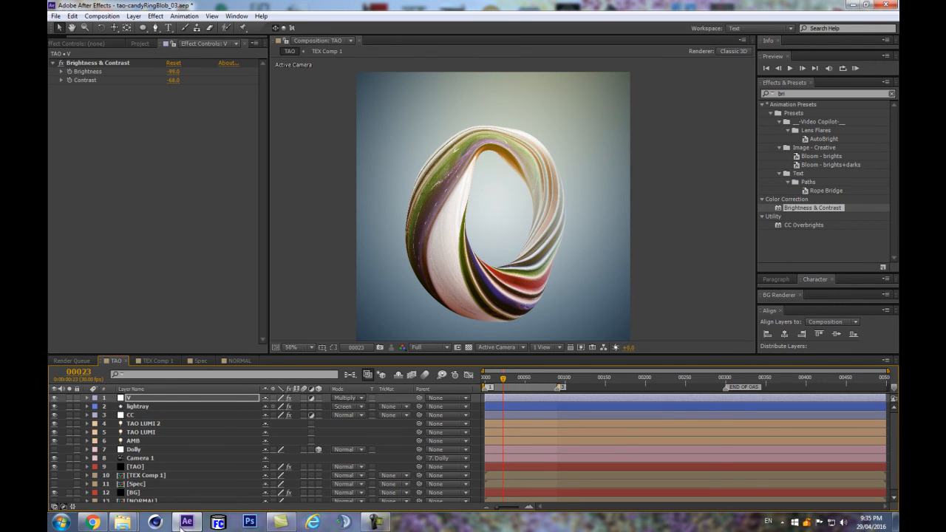
click(187, 524)
click(187, 523)
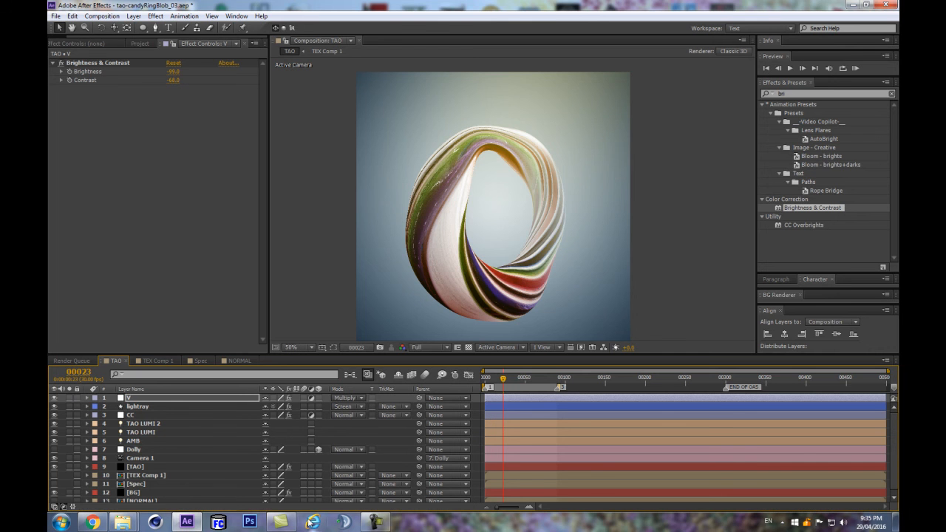